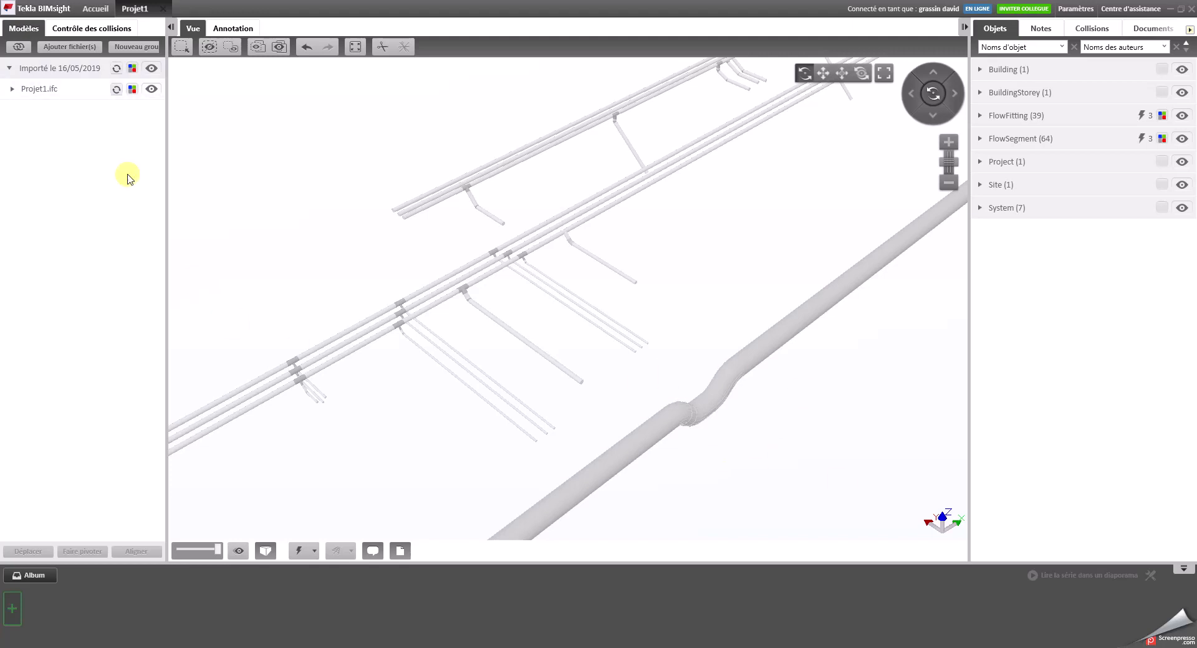
Step: Look at the project list on the home page, then return to Projet1 and view its piping model in 3D
click(95, 8)
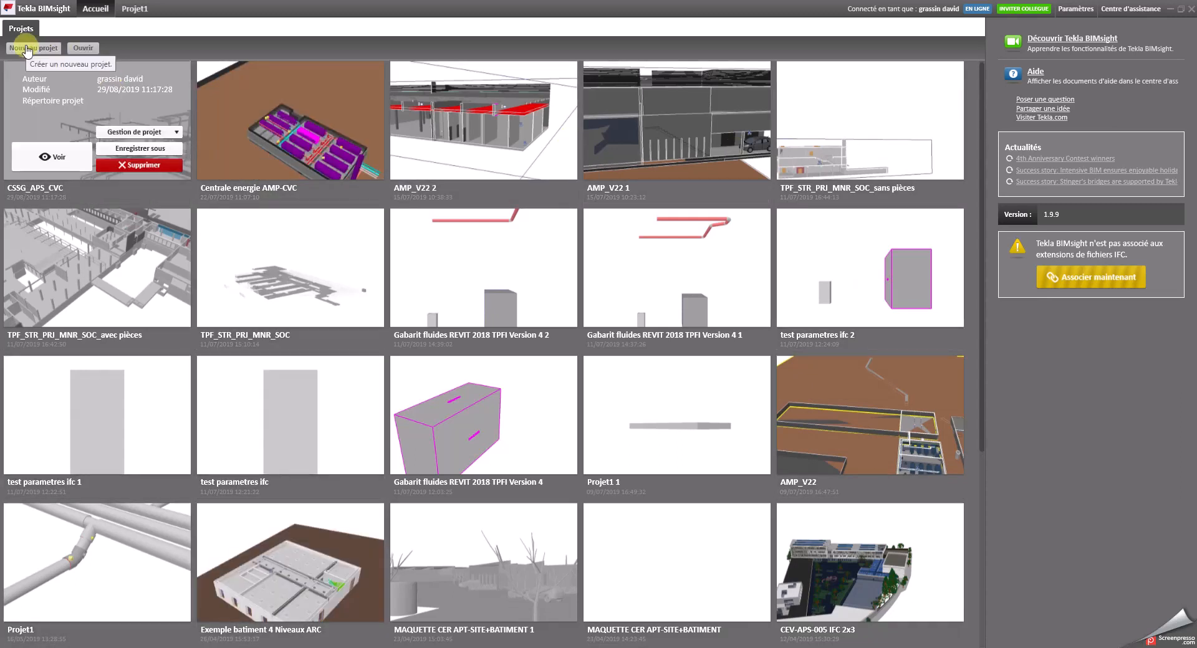
click(134, 9)
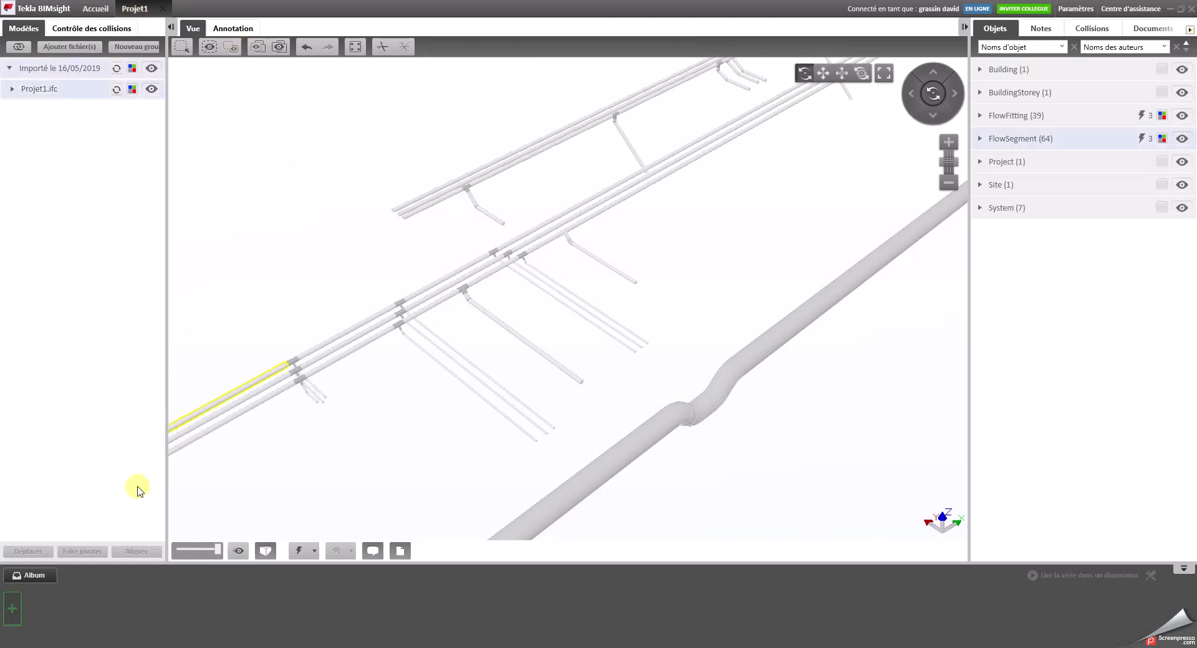
scroll(492, 407, down, 3)
scroll(492, 406, down, 1)
drag(654, 396, 620, 350)
scroll(598, 323, up, 3)
middle_drag(572, 313, 630, 347)
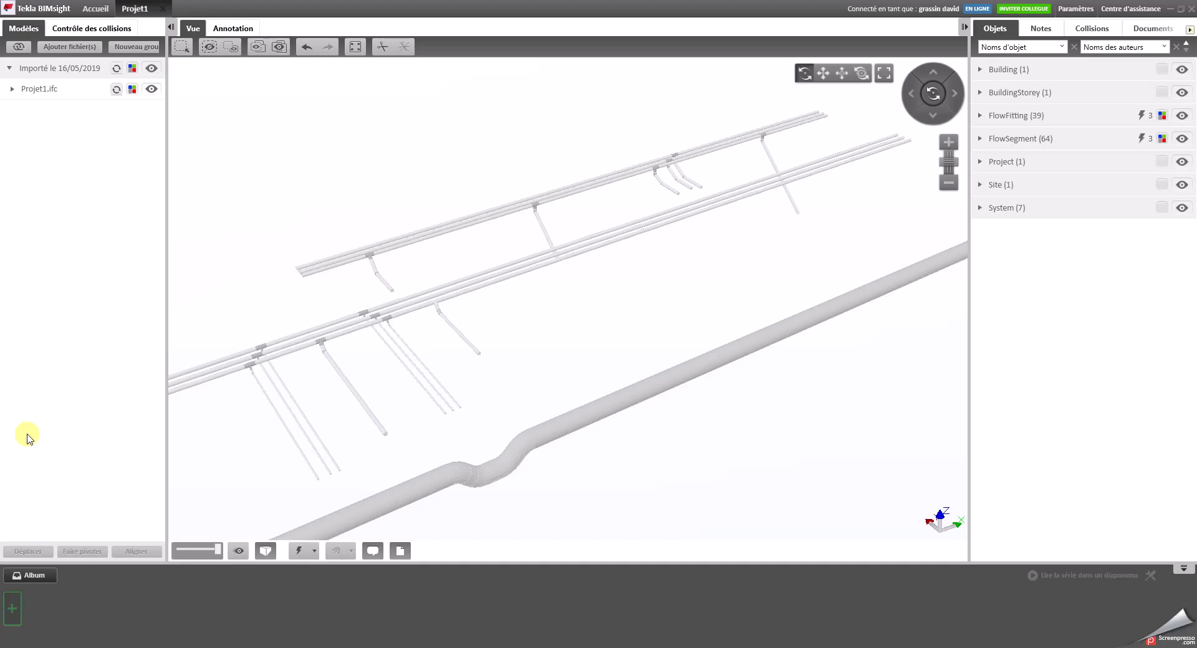
Step: Highlight all objects of Projet1.ifc, then only the large pipe, and clear the selection
click(34, 90)
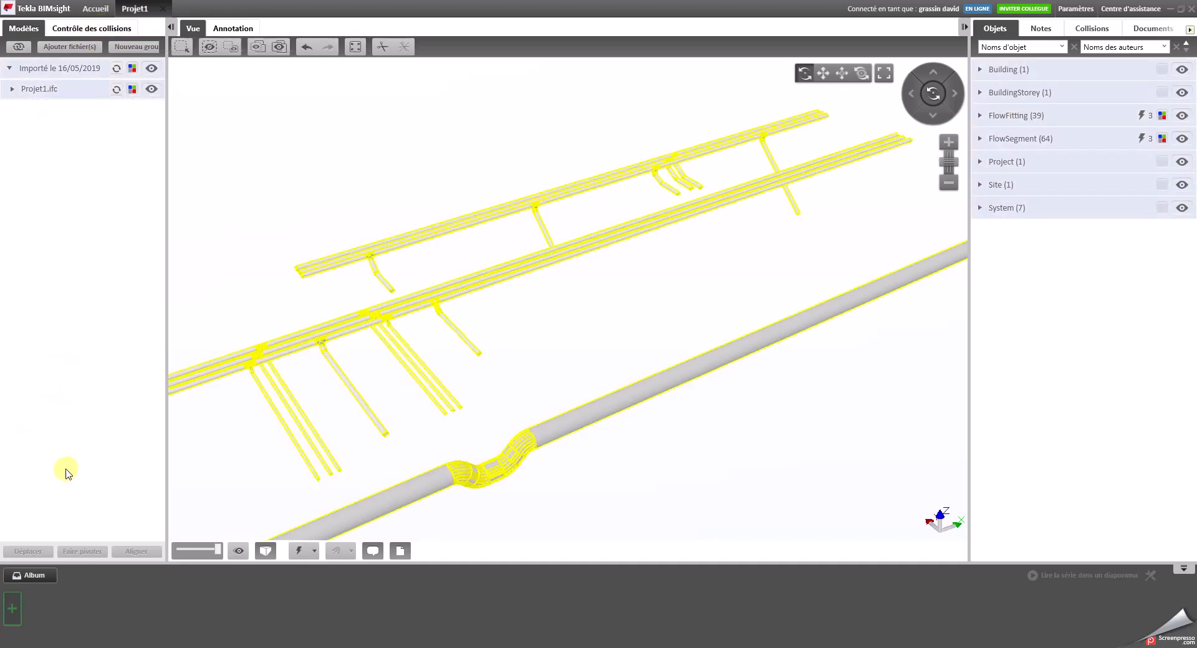
click(934, 263)
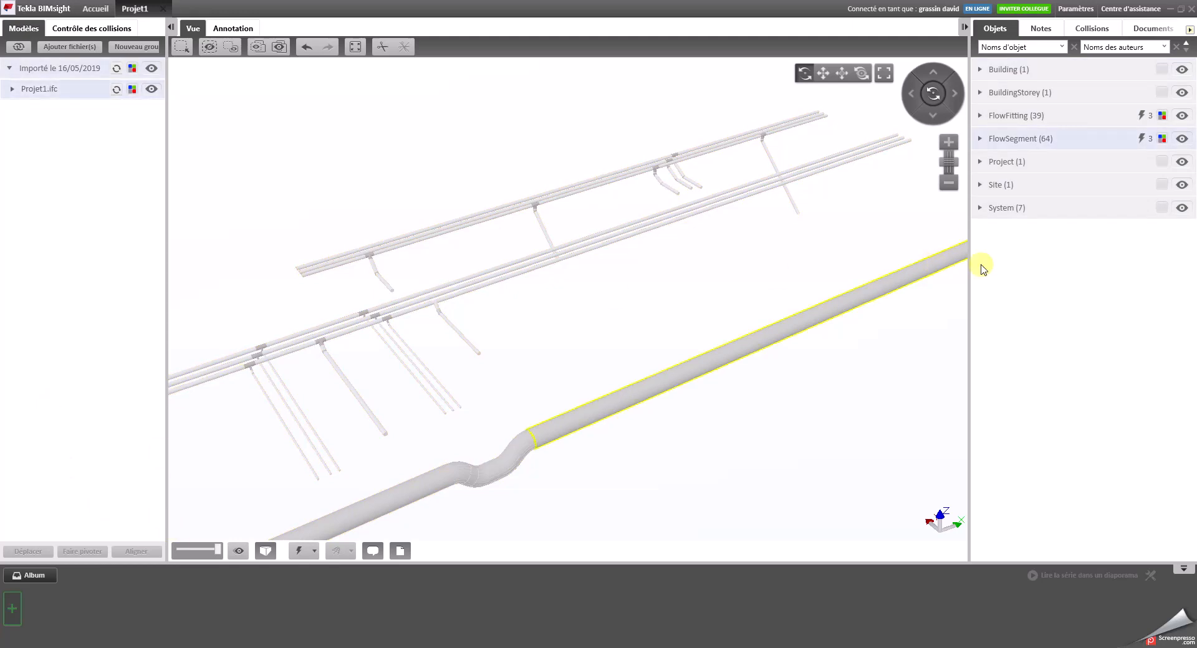
click(1042, 349)
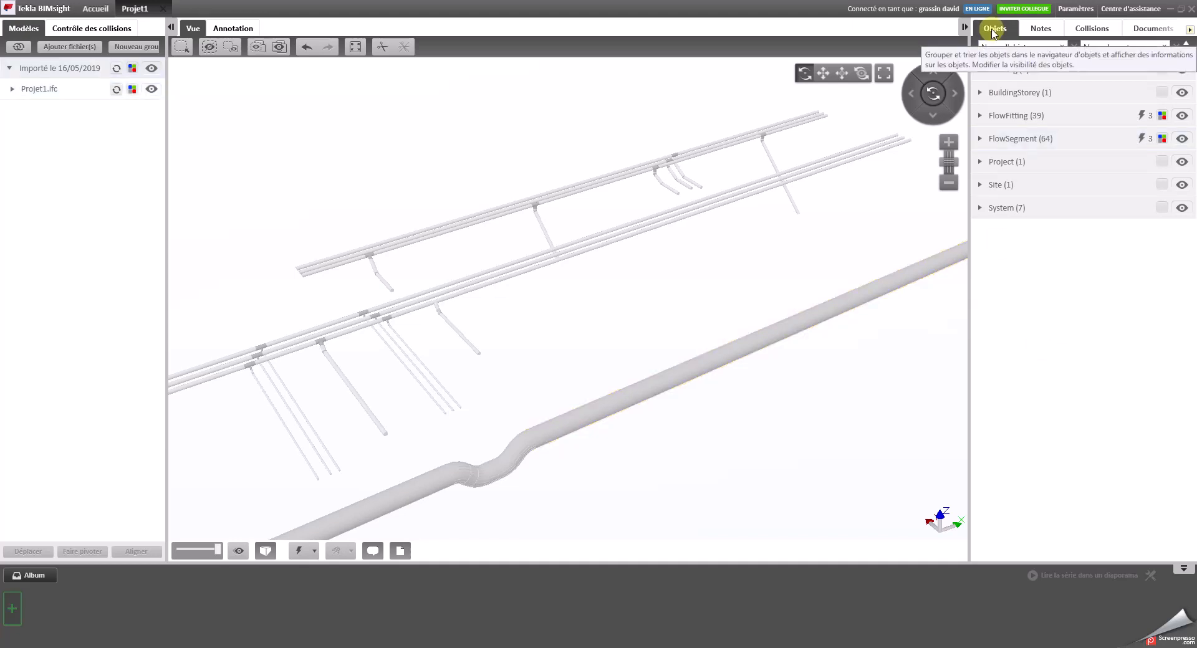
Step: Look through the notes, collisions and documents of Projet1
click(1041, 30)
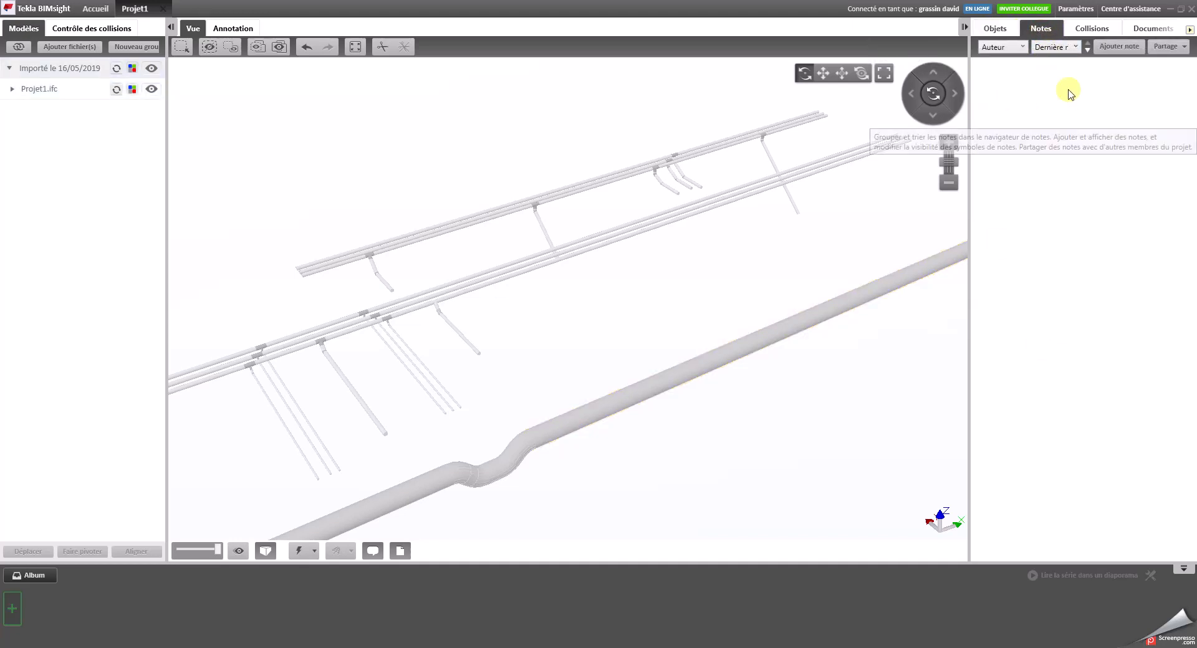
click(1092, 28)
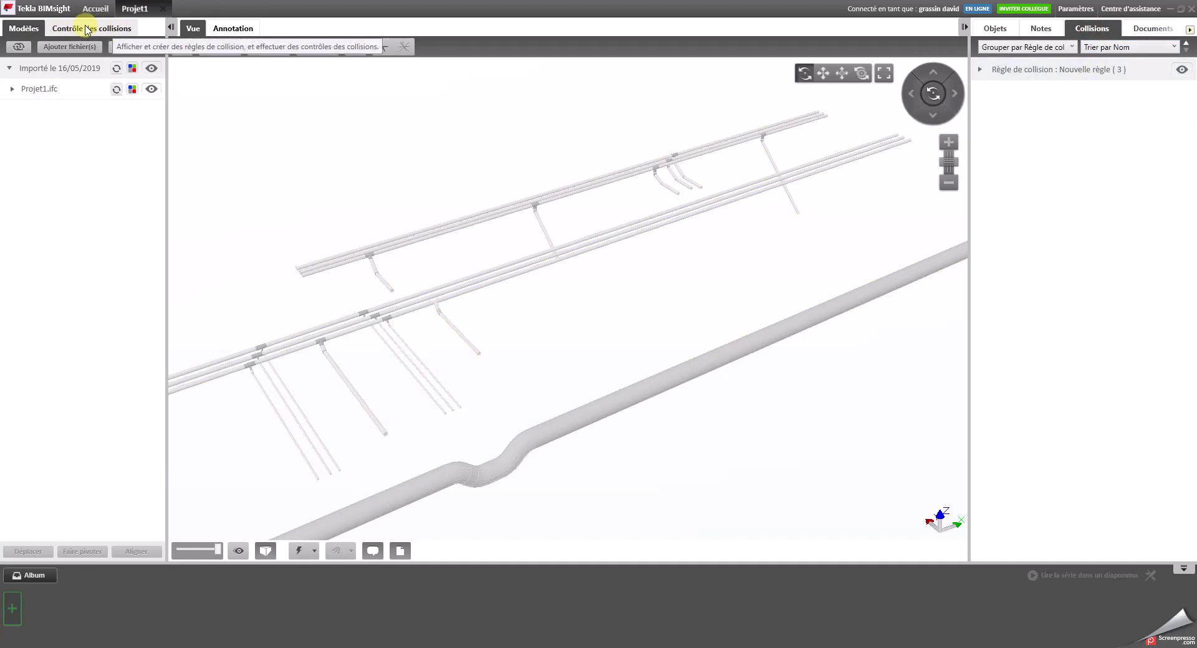
click(1152, 29)
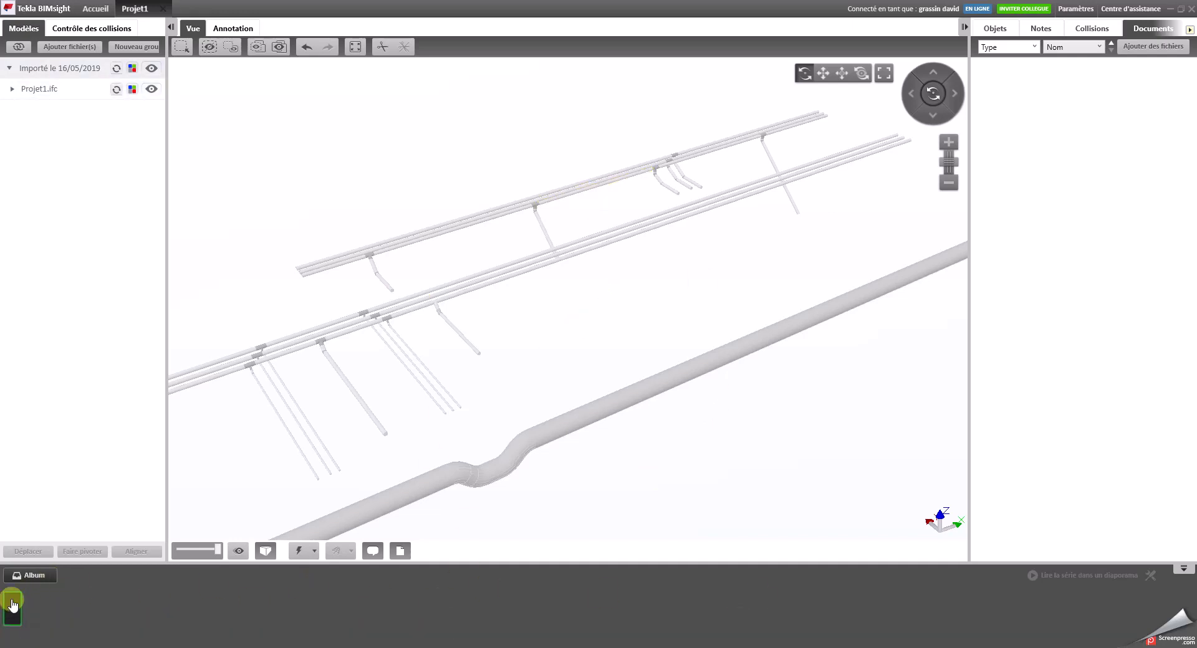
scroll(573, 464, down, 2)
scroll(571, 465, up, 3)
scroll(579, 474, up, 3)
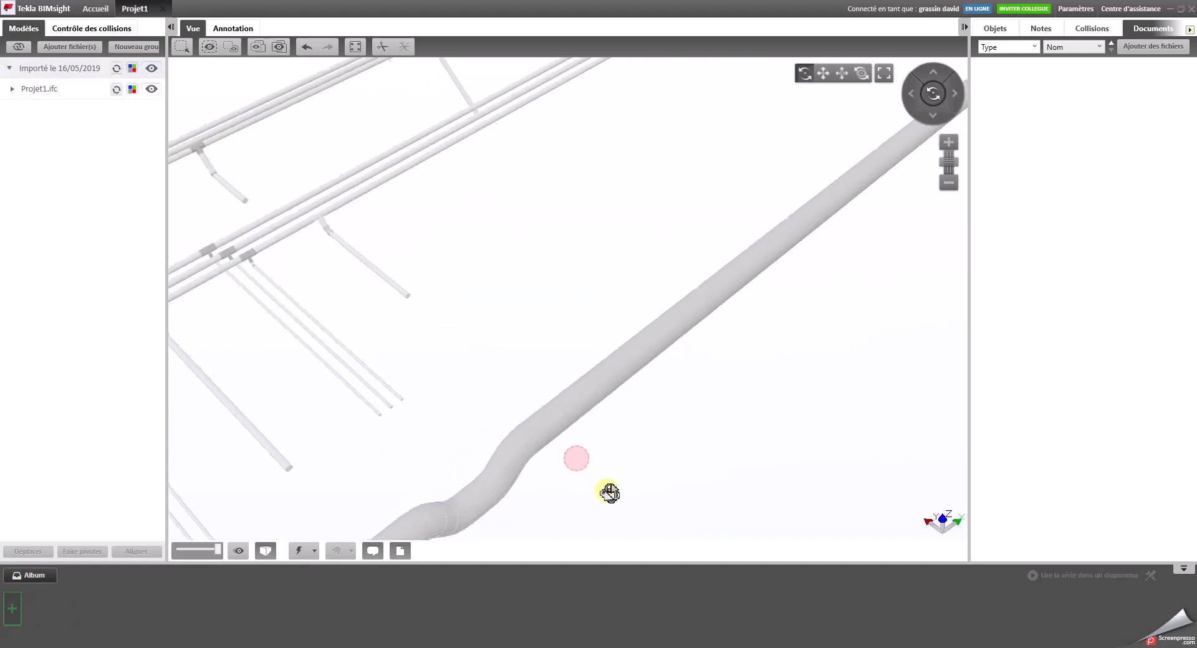
drag(609, 493, 593, 478)
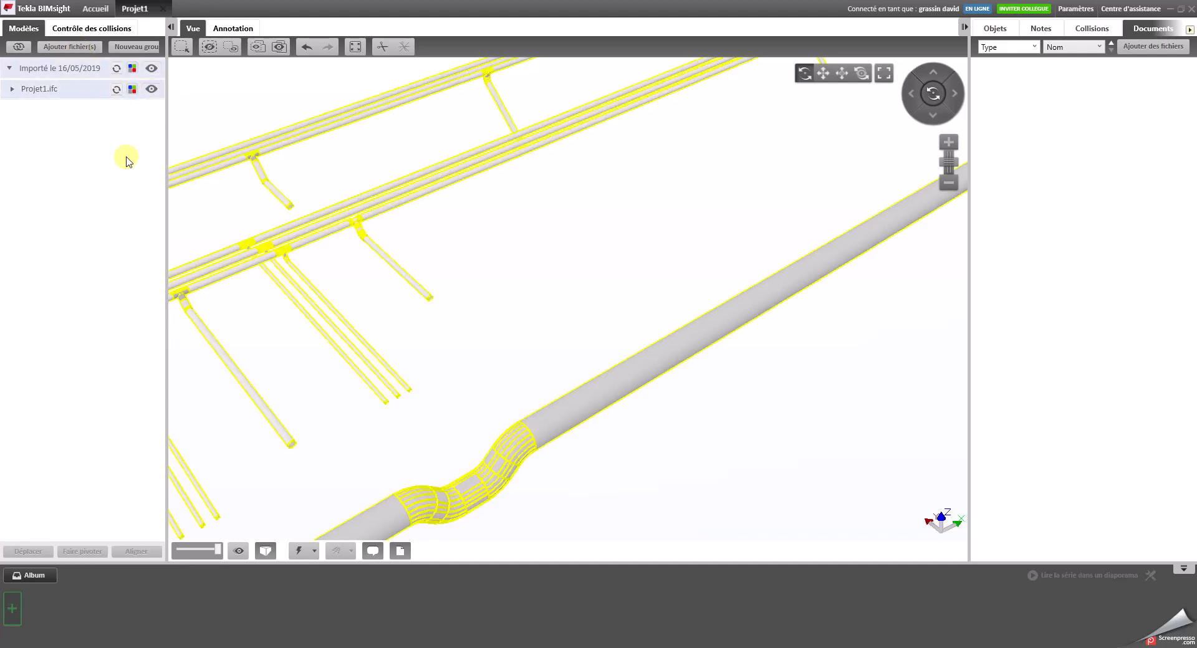
scroll(526, 283, down, 2)
scroll(525, 283, down, 3)
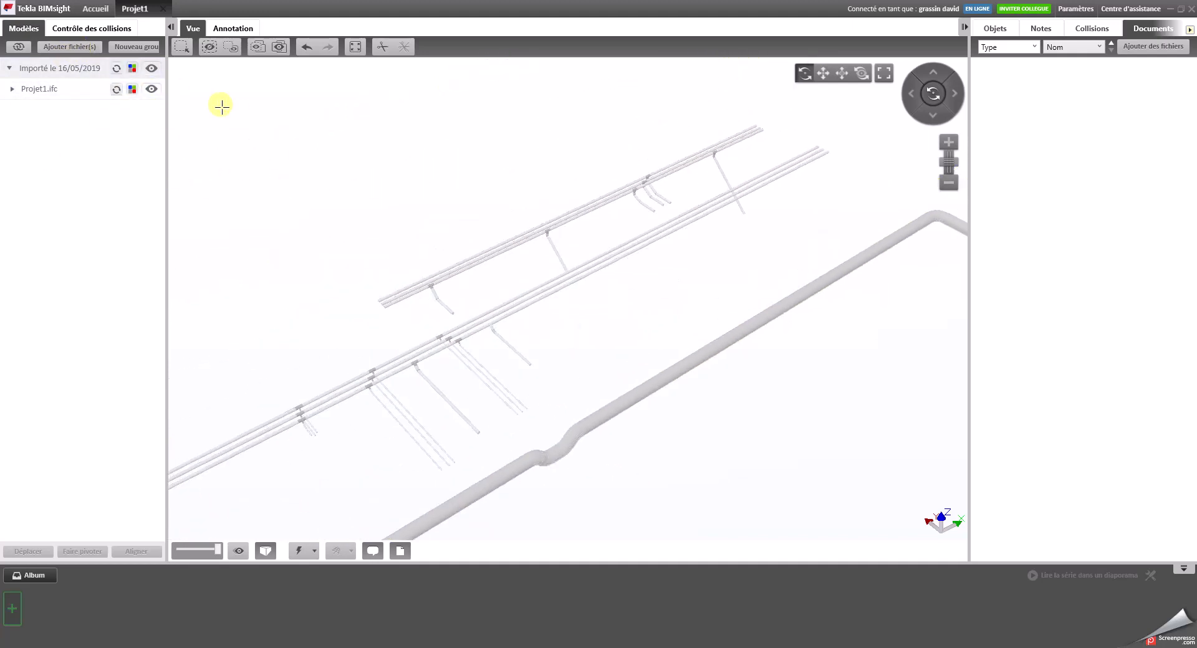
Step: Close Projet1 and open the project Centrale energie AMP-CVC, viewing its model from above
click(163, 8)
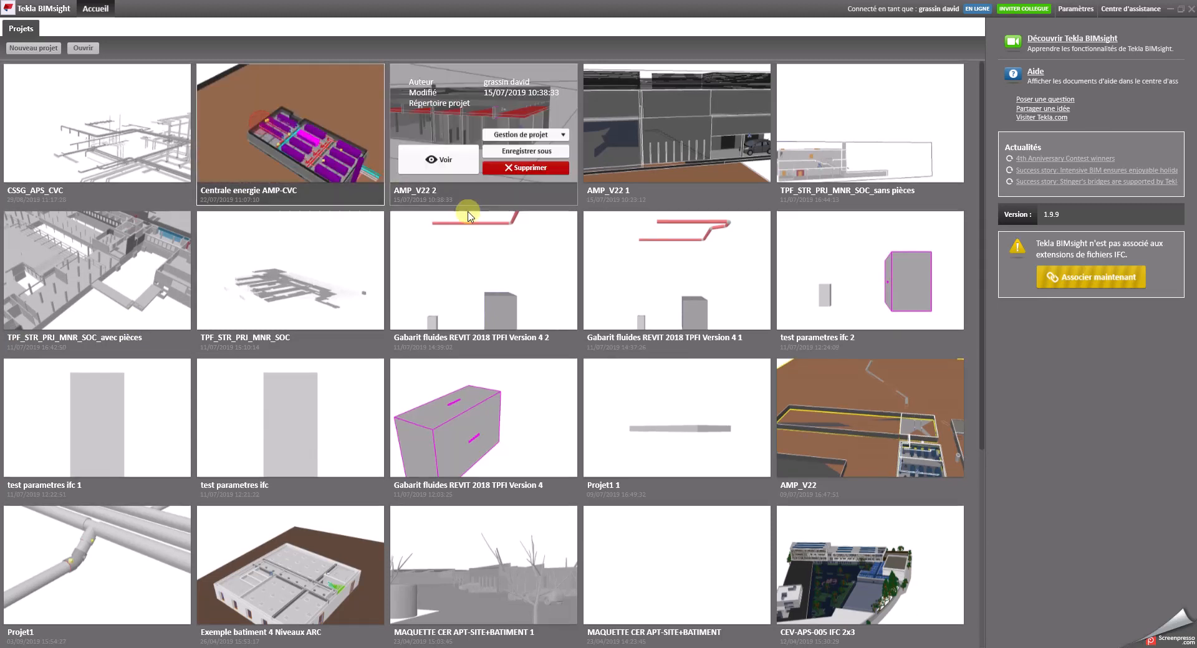
click(253, 164)
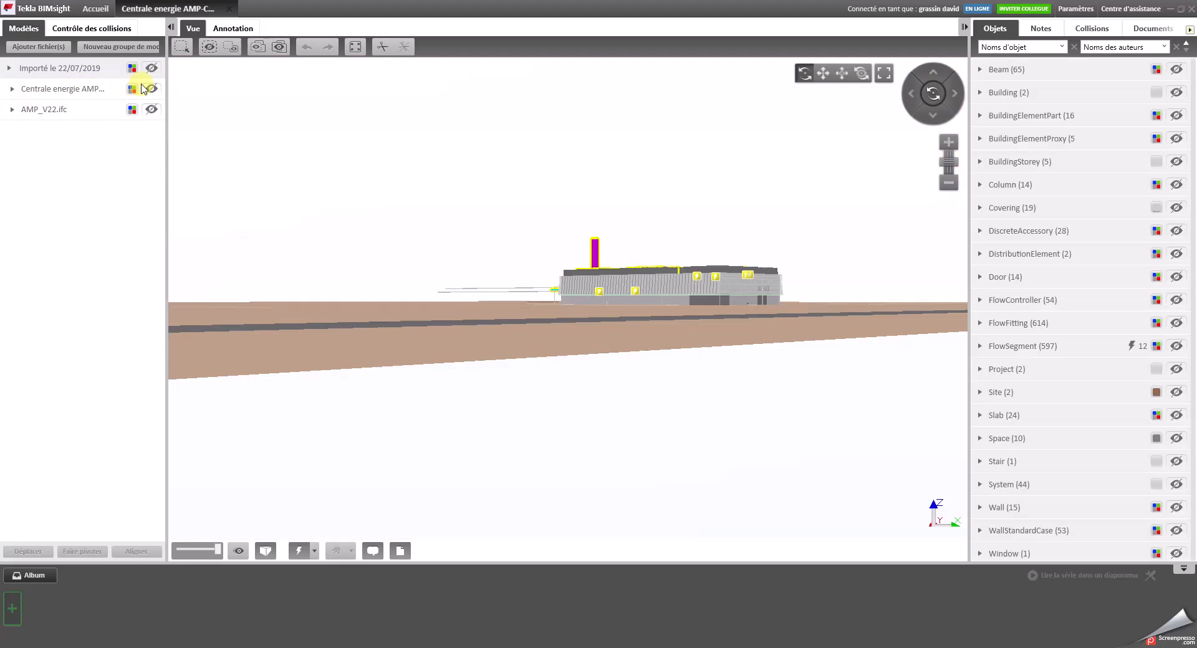
drag(561, 187, 611, 244)
Step: Highlight the objects of AMP_V22.ifc and of the Centrale energie AMP-CVC model in turn to identify each in the 3D view
click(48, 110)
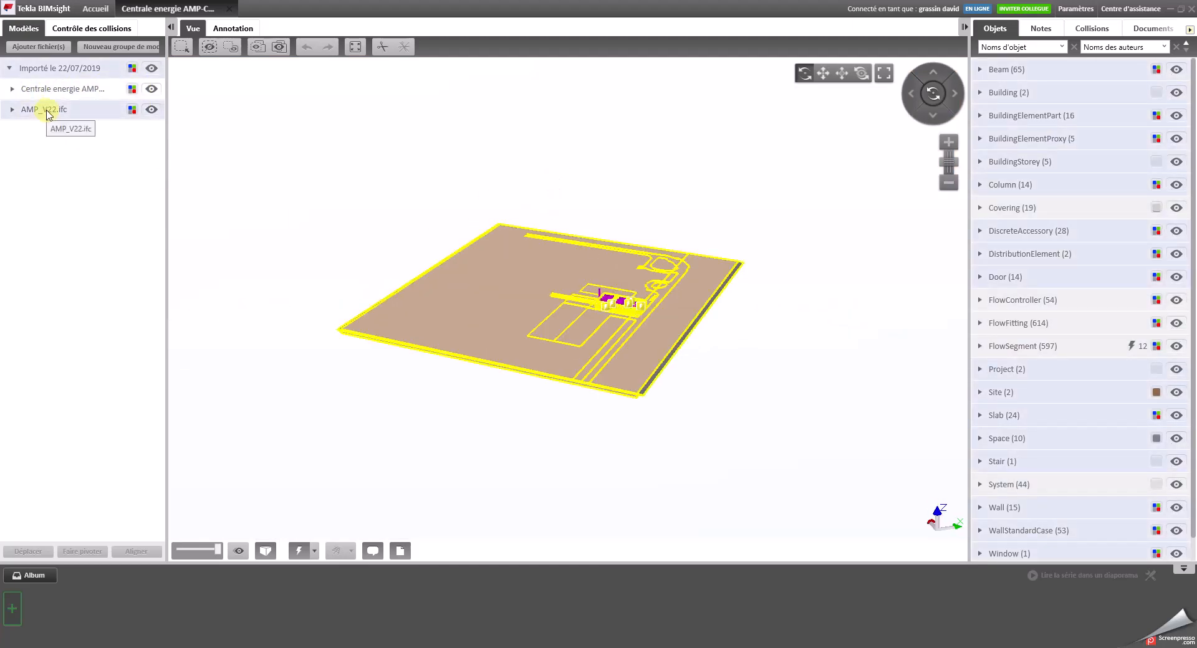
click(262, 208)
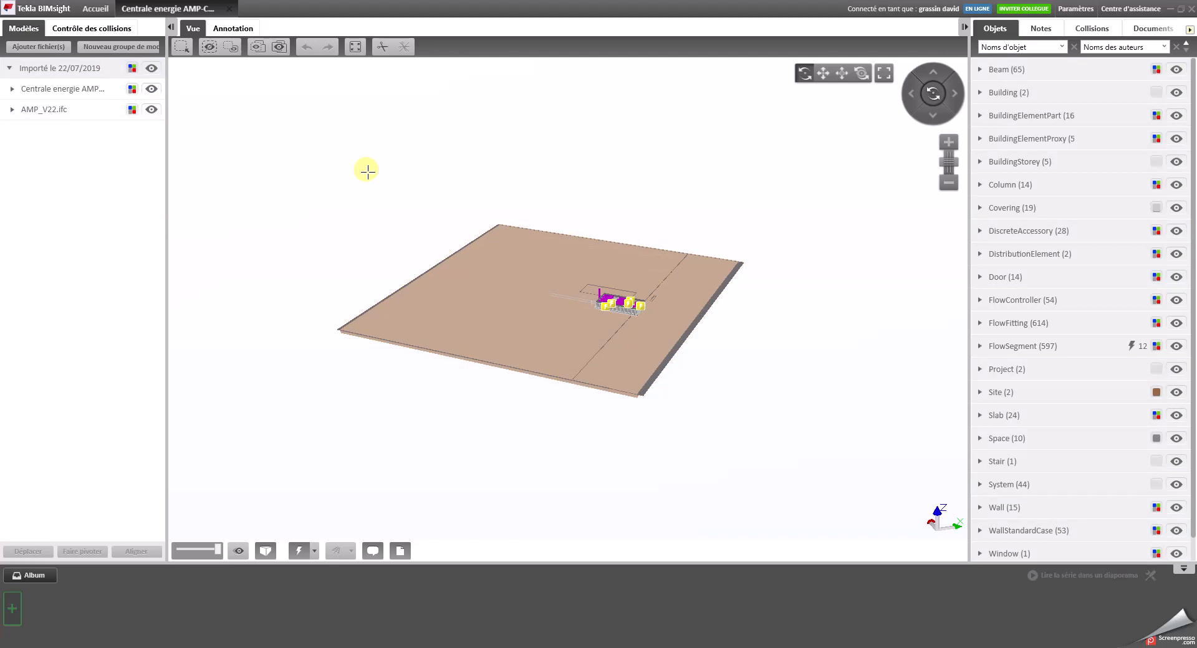
click(88, 116)
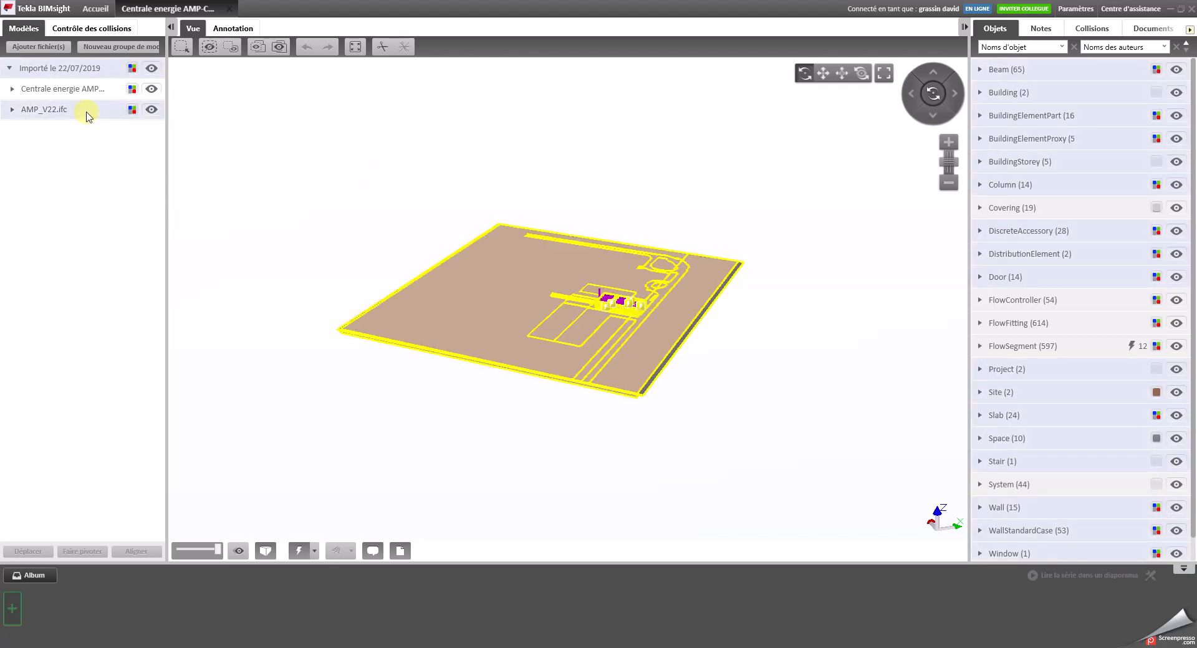
click(60, 91)
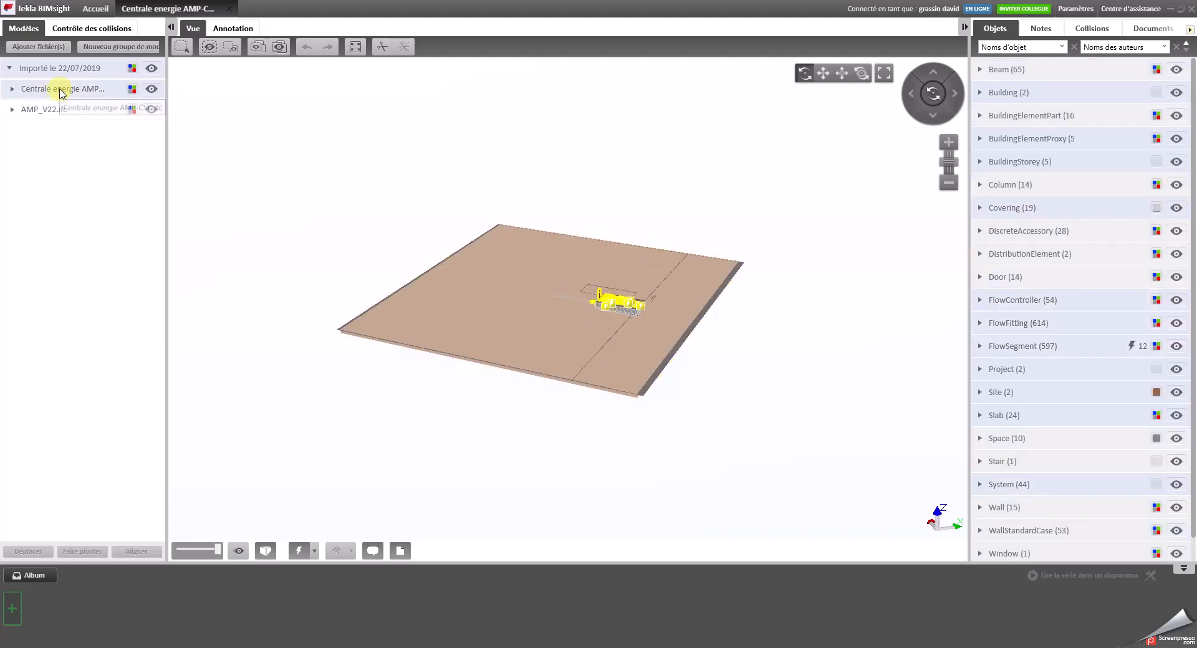
click(62, 110)
scroll(636, 308, up, 5)
scroll(636, 308, up, 3)
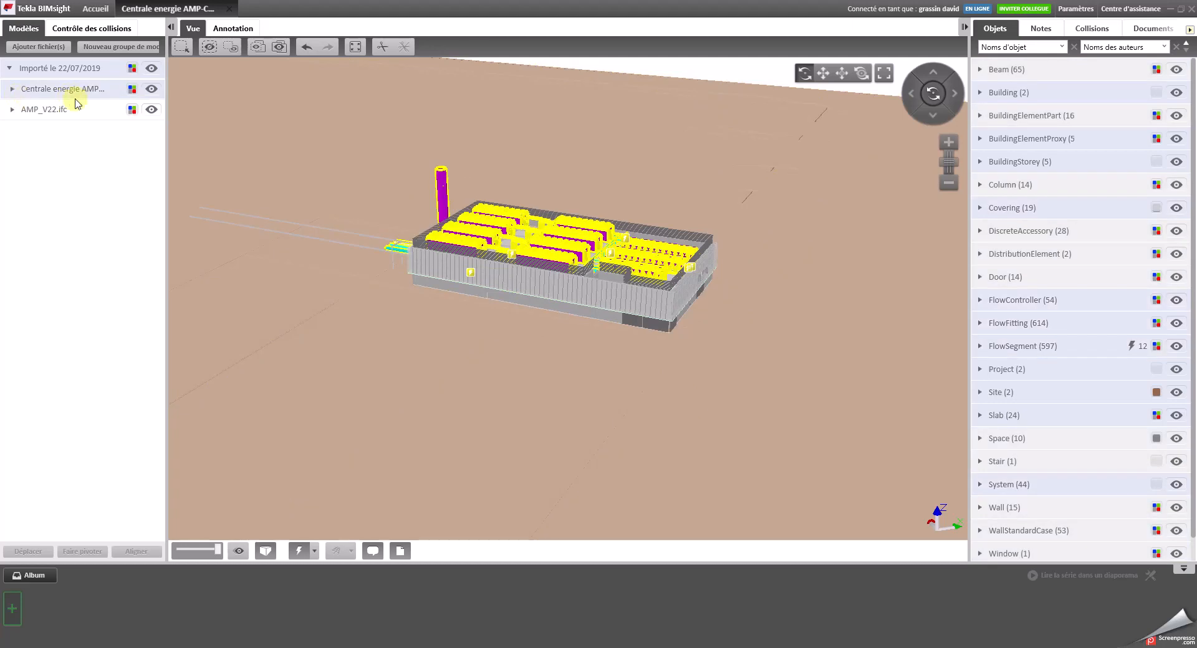
Step: Hide and show again the whole group imported on 22/07/2019 and the Centrale energie AMP-CVC model
click(151, 69)
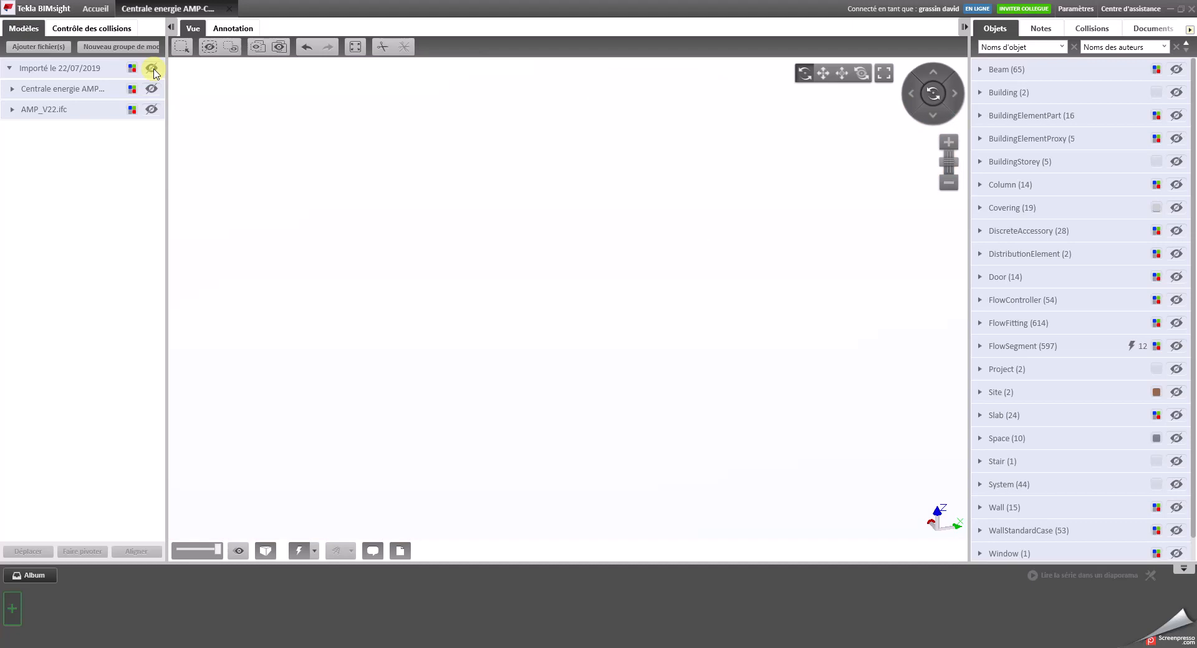
click(152, 69)
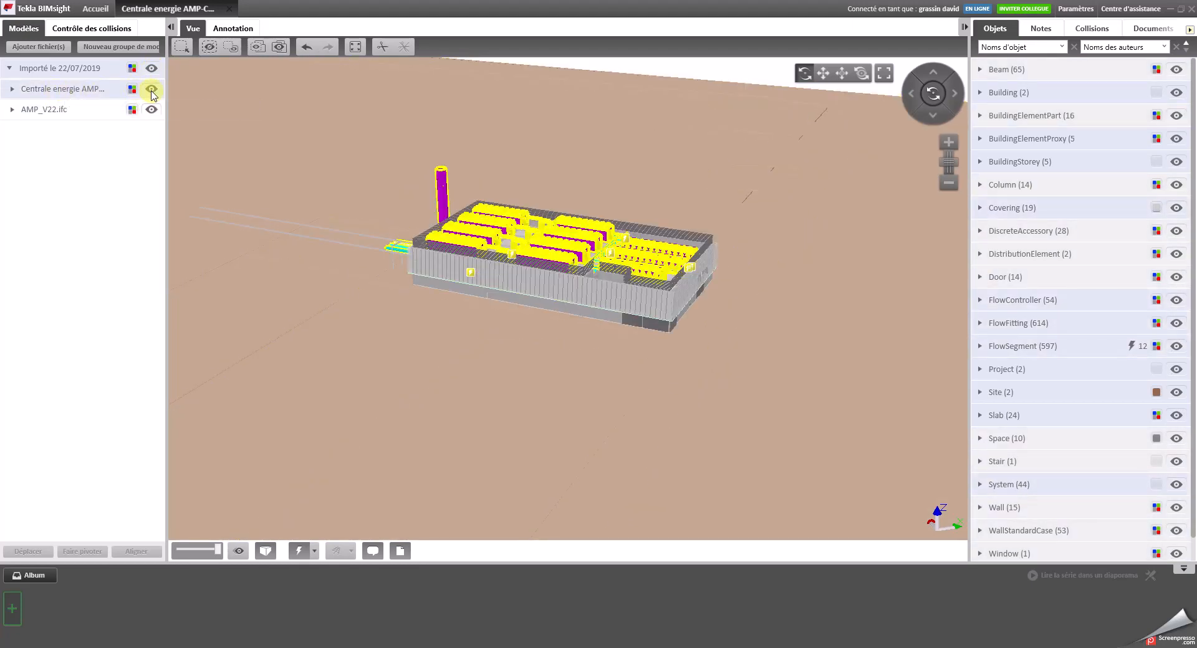
click(151, 89)
click(152, 89)
Step: Hide AMP_V22.ifc and inspect the isolated Centrale energie AMP-CVC equipment and piping up close
click(151, 110)
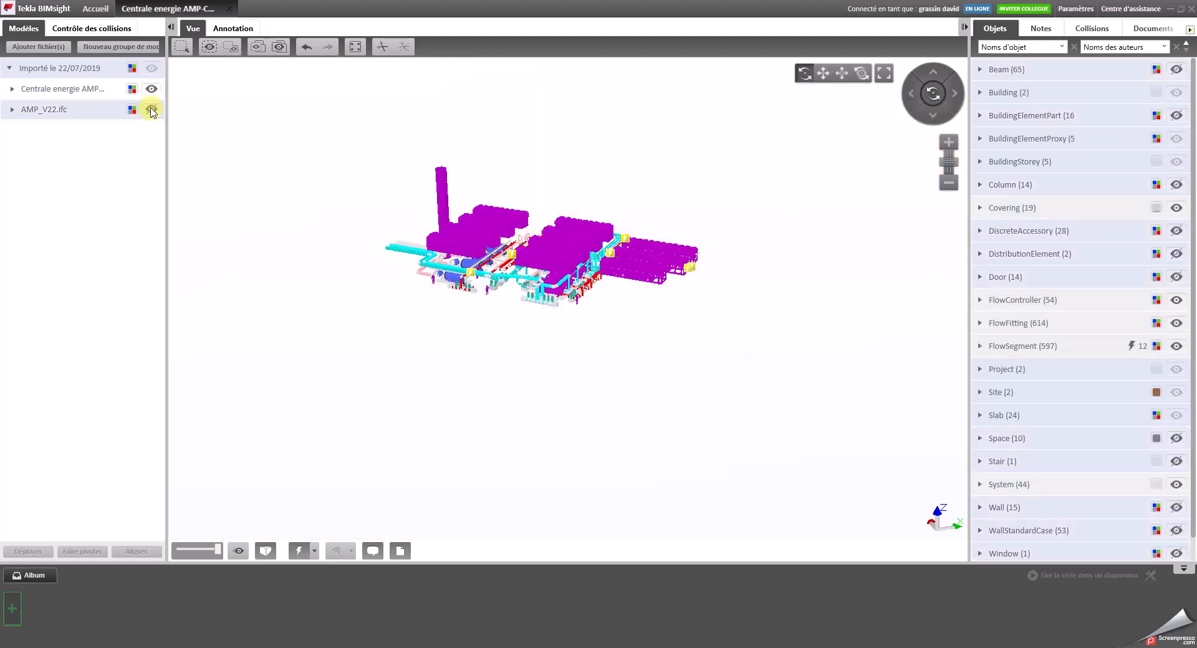
scroll(430, 312, up, 5)
drag(551, 346, 691, 338)
click(127, 89)
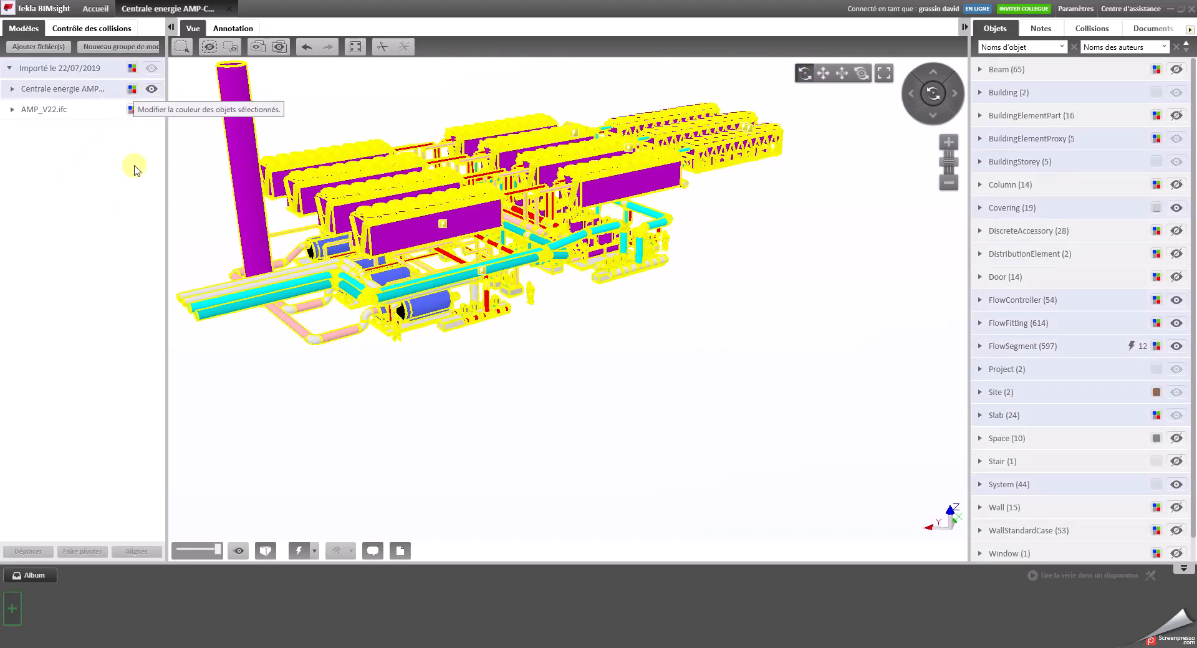
click(564, 366)
drag(563, 366, 669, 410)
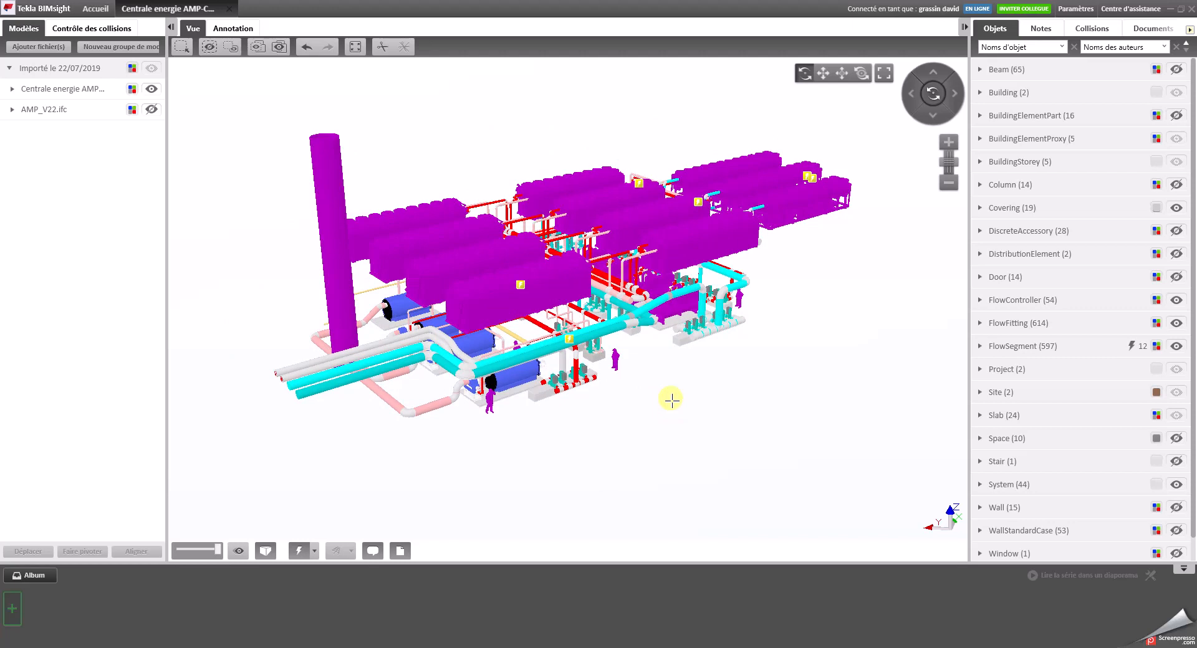
scroll(672, 400, up, 3)
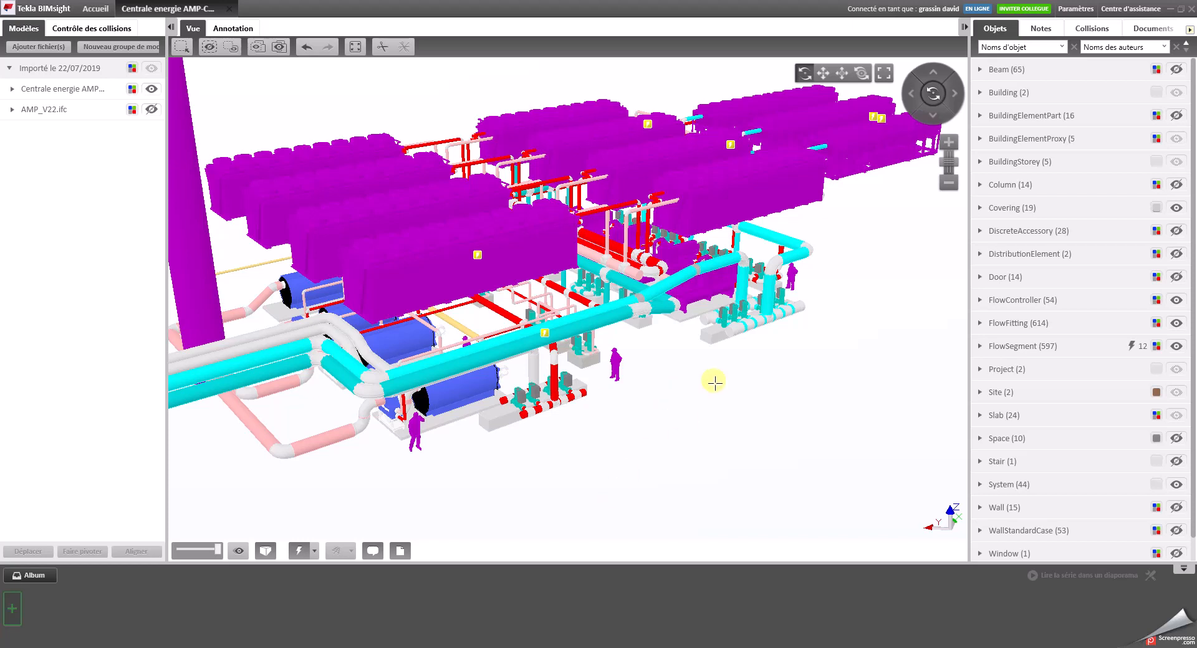
Step: Colour all objects of the Centrale energie AMP-CVC model light cyan
click(133, 91)
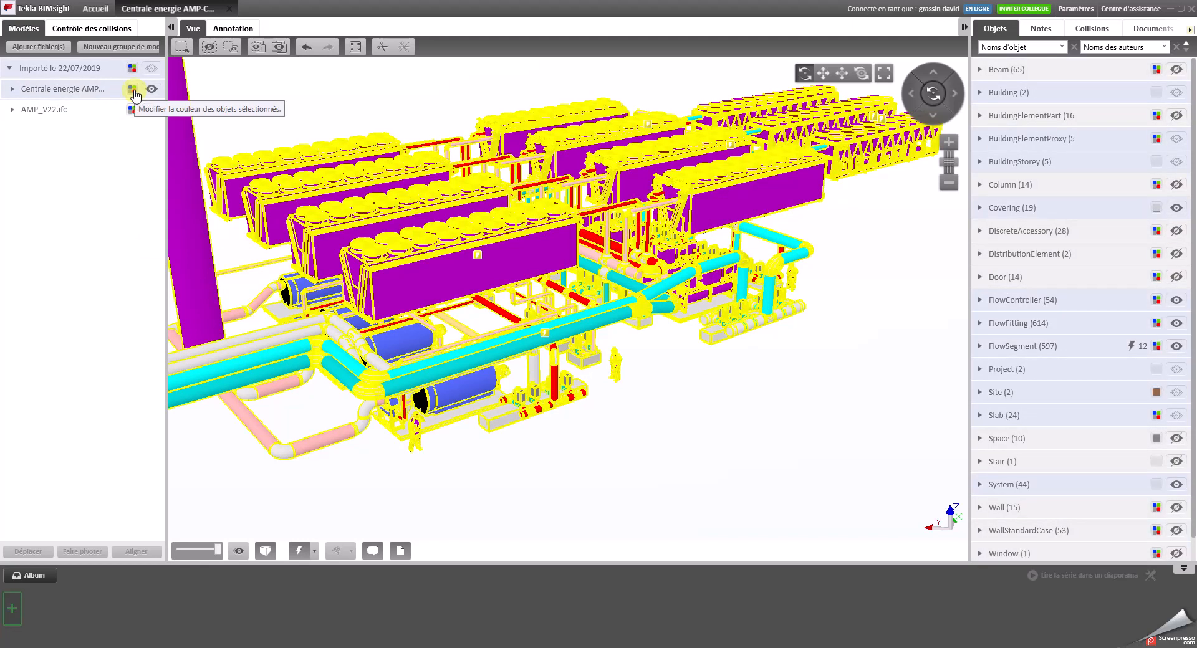
click(133, 91)
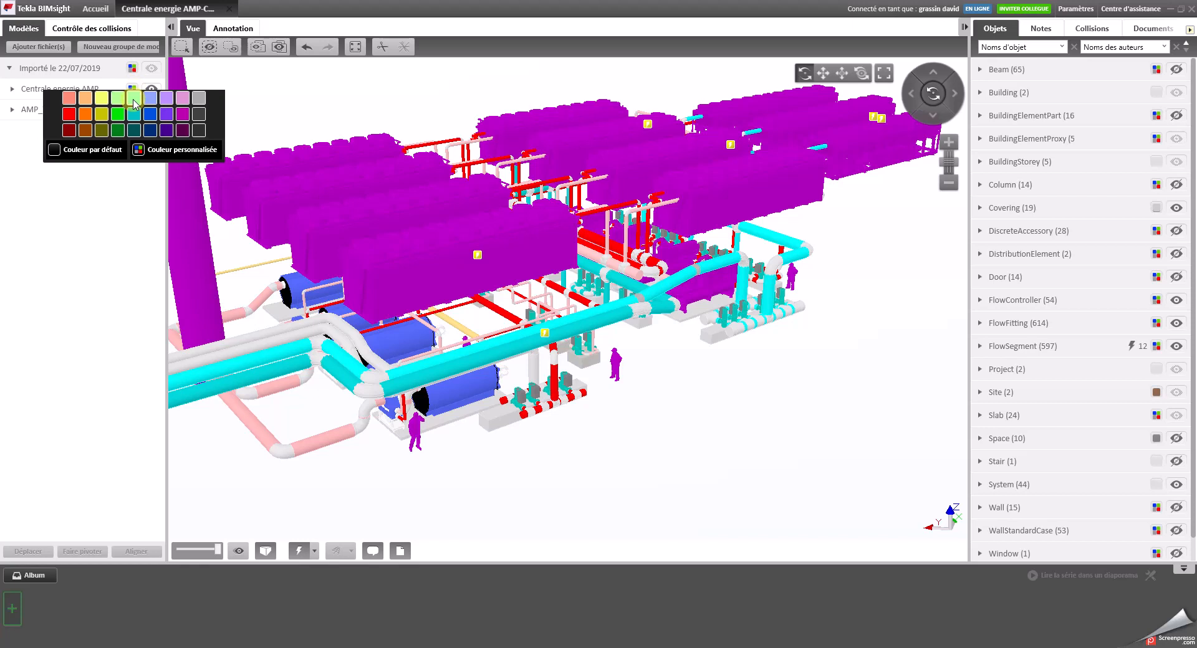
click(134, 98)
drag(755, 384, 604, 406)
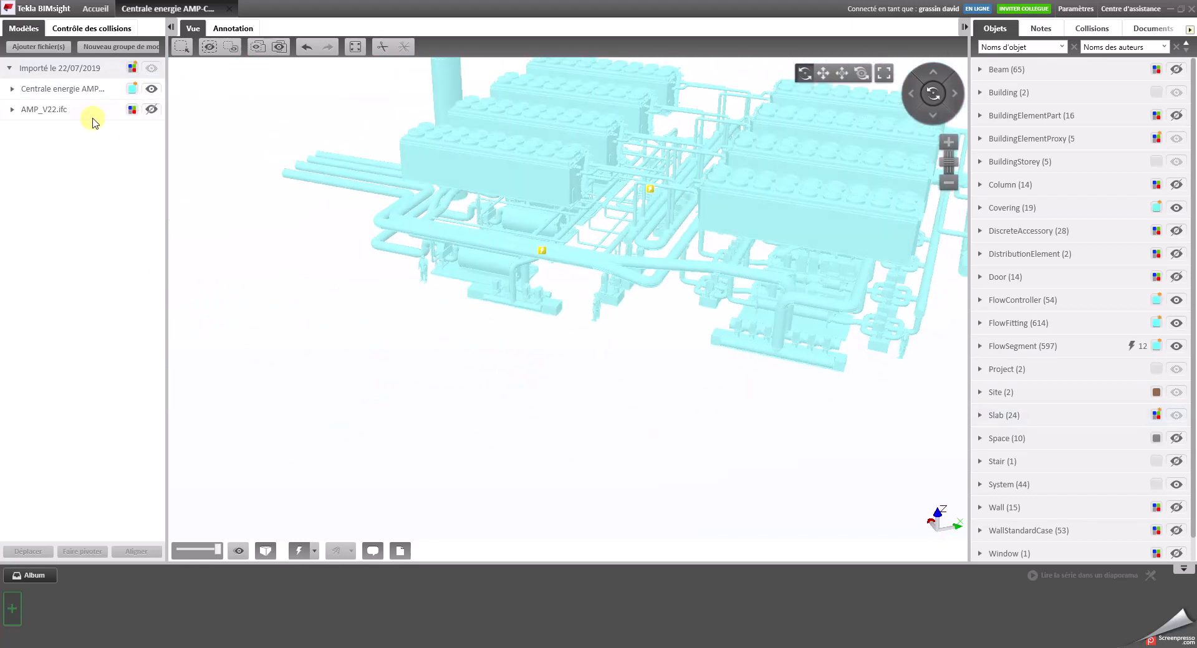
Step: Show AMP_V22.ifc again and colour all its objects orange
click(152, 109)
click(132, 110)
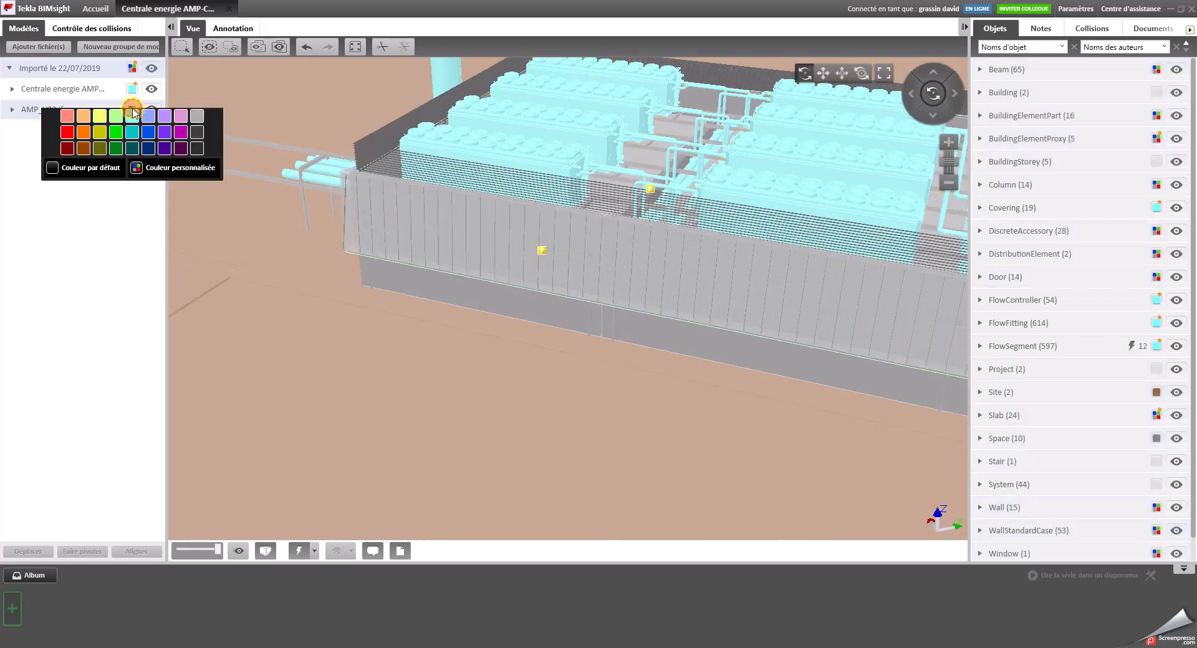
click(83, 132)
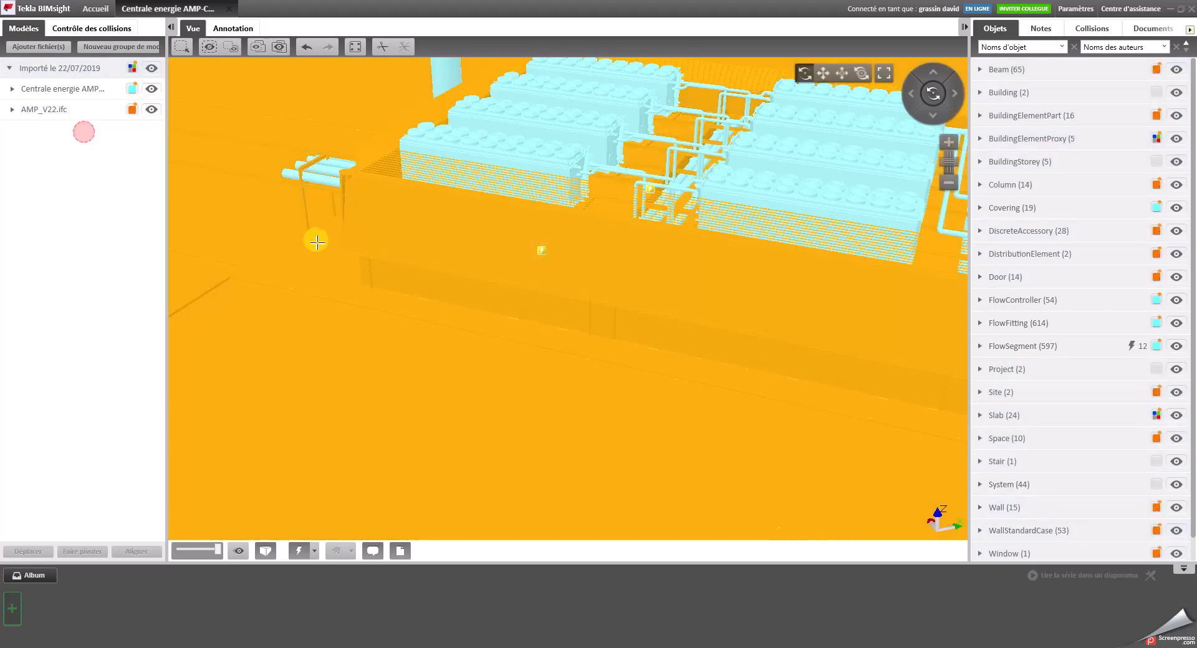
drag(387, 351, 526, 315)
middle_drag(617, 347, 669, 406)
scroll(671, 404, down, 3)
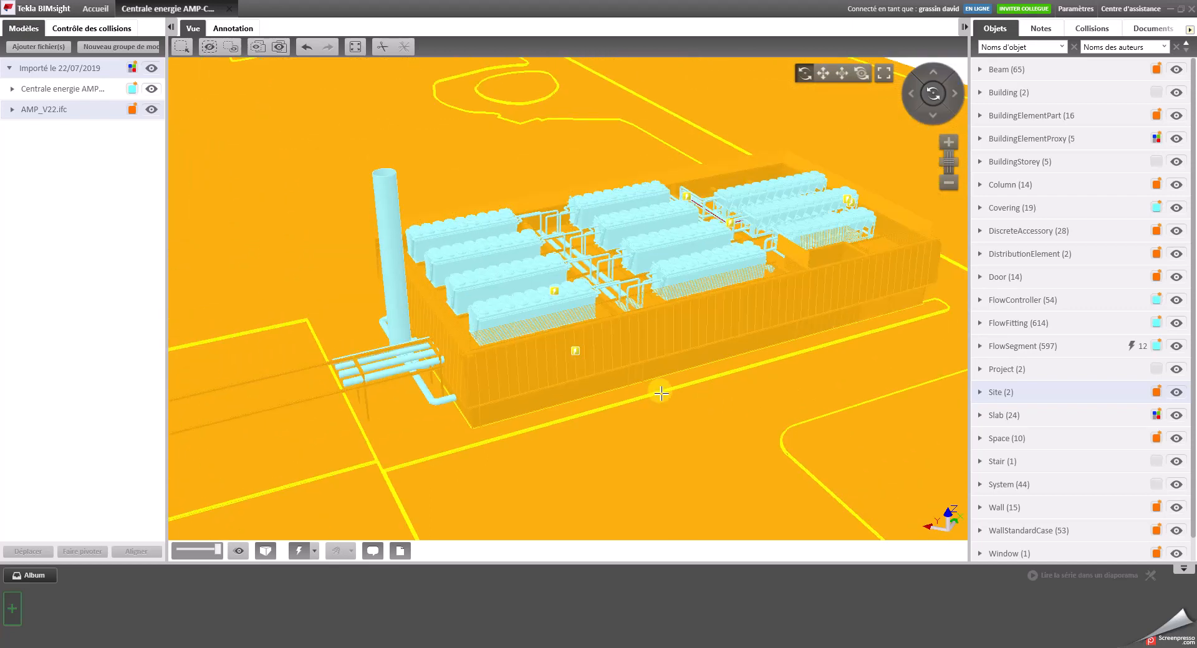
Step: Reset the Centrale energie AMP-CVC model and AMP_V22.ifc to their default colours
click(133, 88)
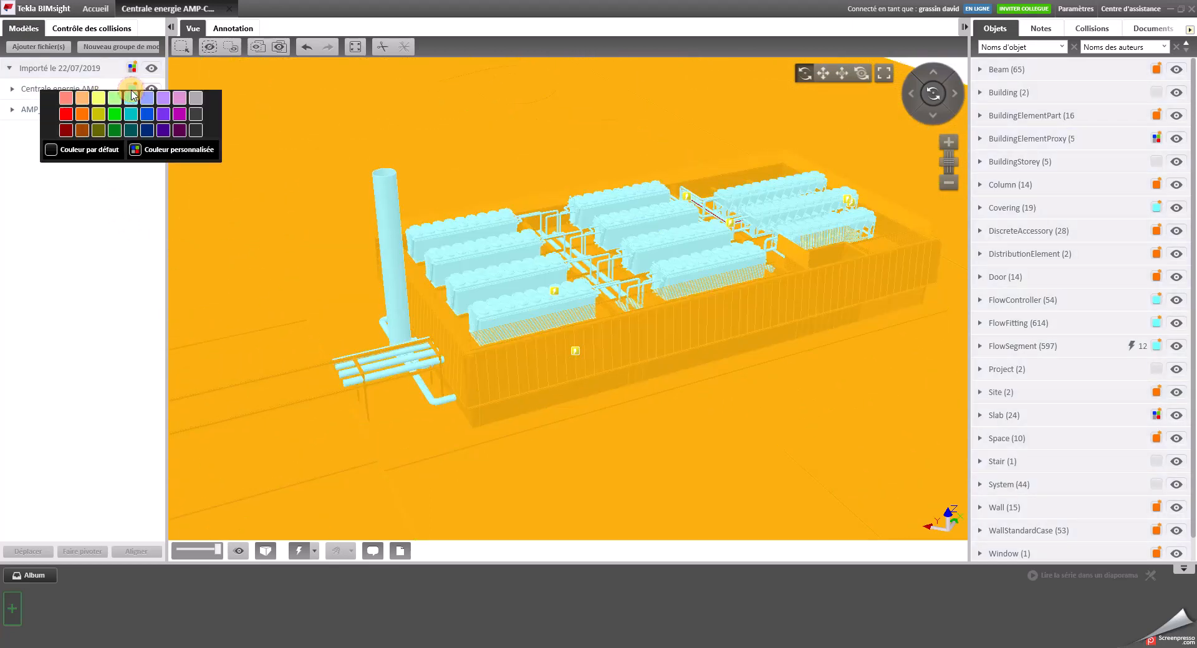
click(89, 152)
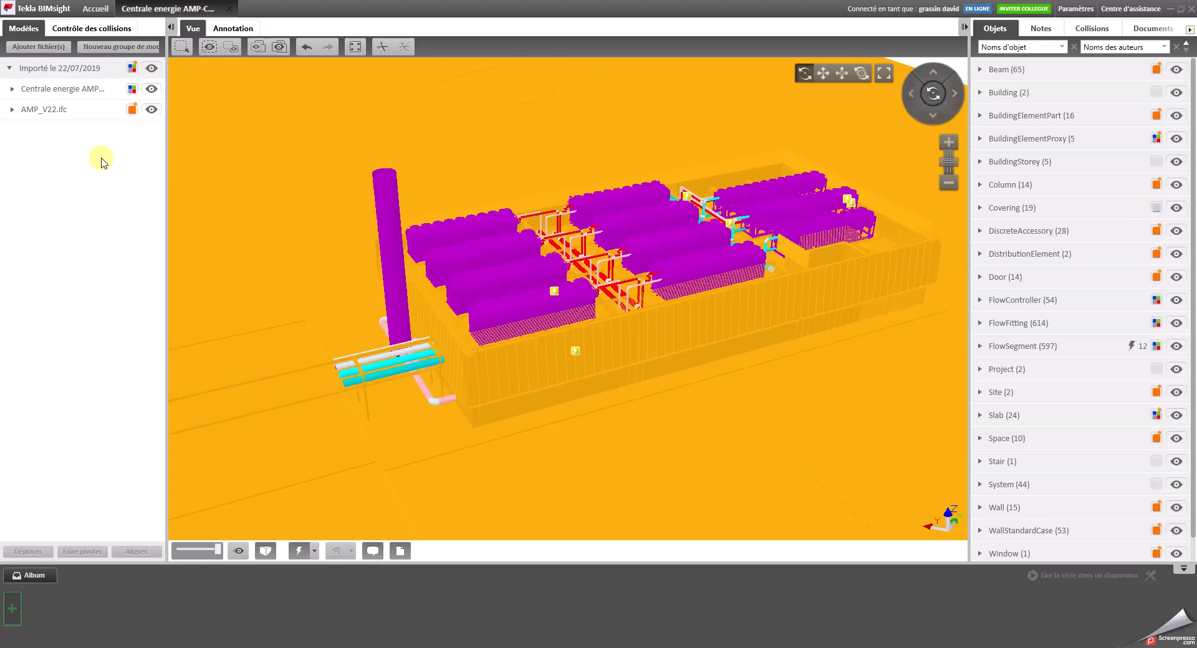
click(133, 109)
click(87, 167)
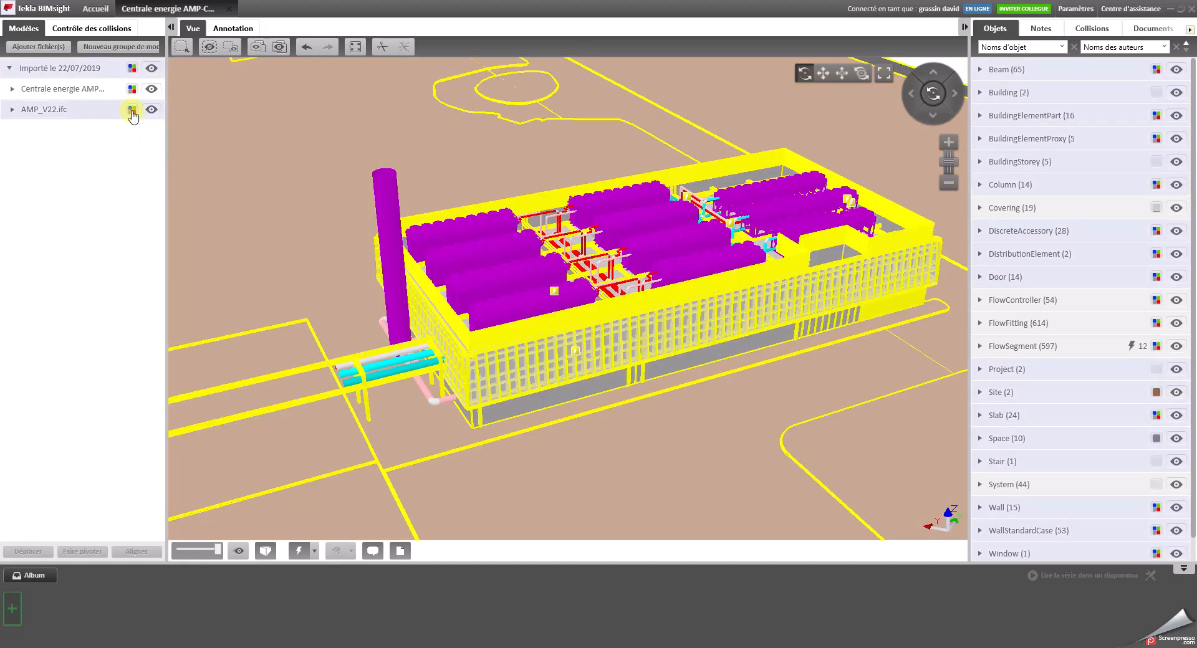
Step: Apply a custom pinkish-red colour with a transparency value of 128 to all objects of AMP_V22.ifc
click(132, 111)
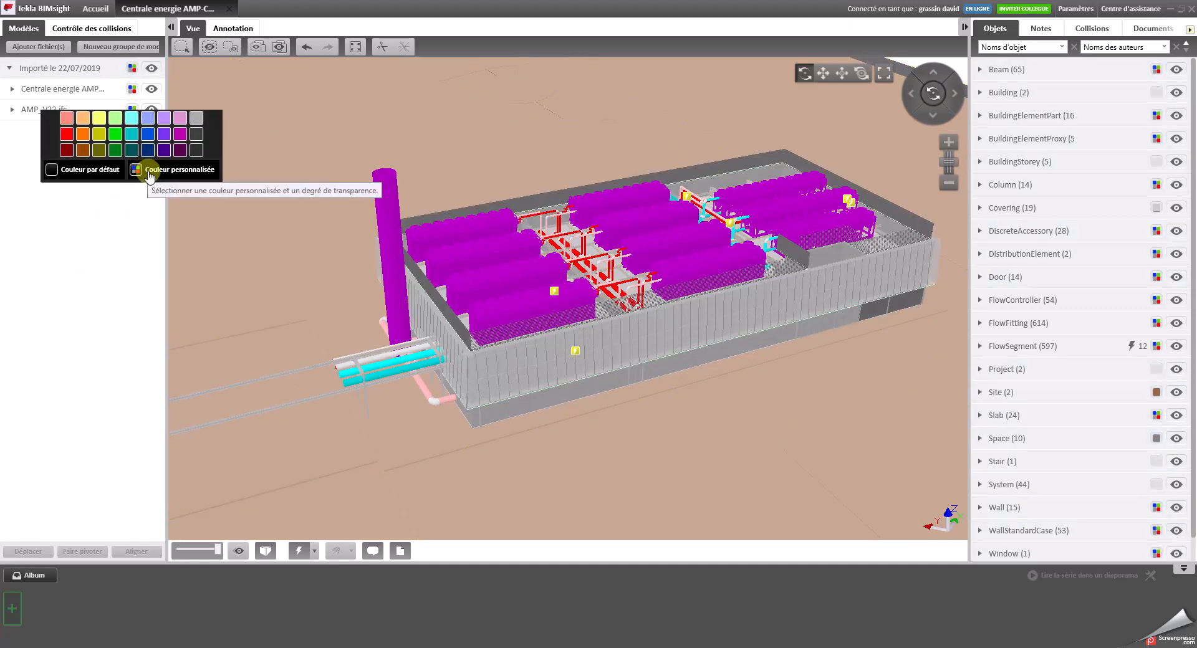
click(148, 171)
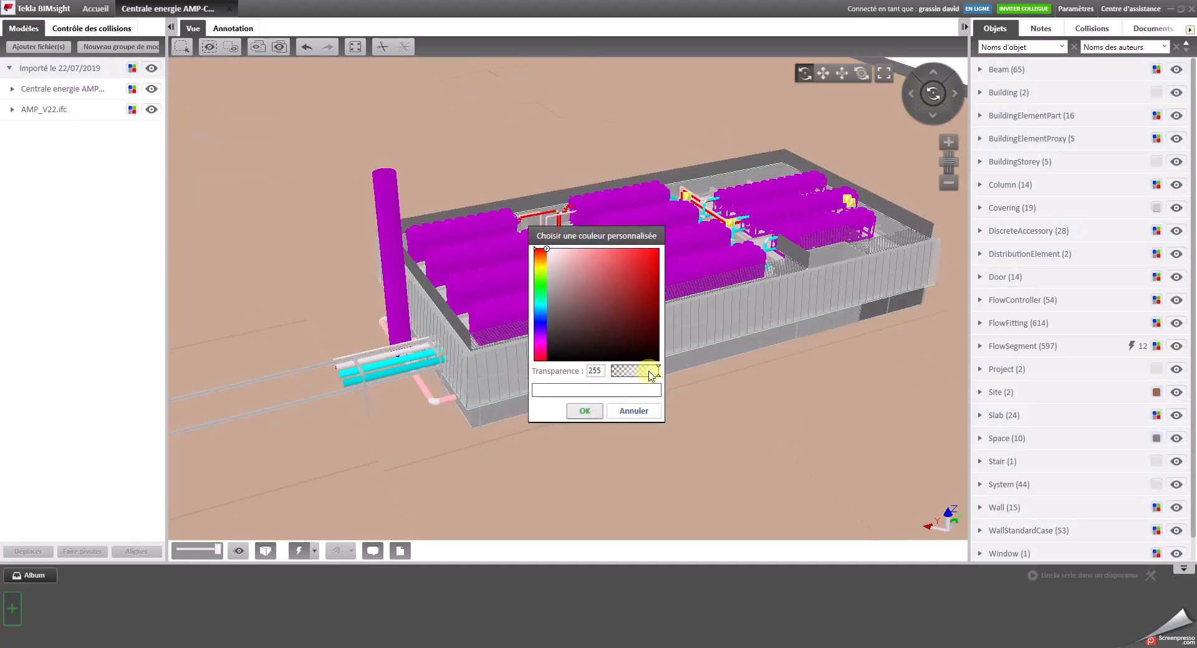
drag(658, 373, 635, 371)
click(597, 270)
click(583, 411)
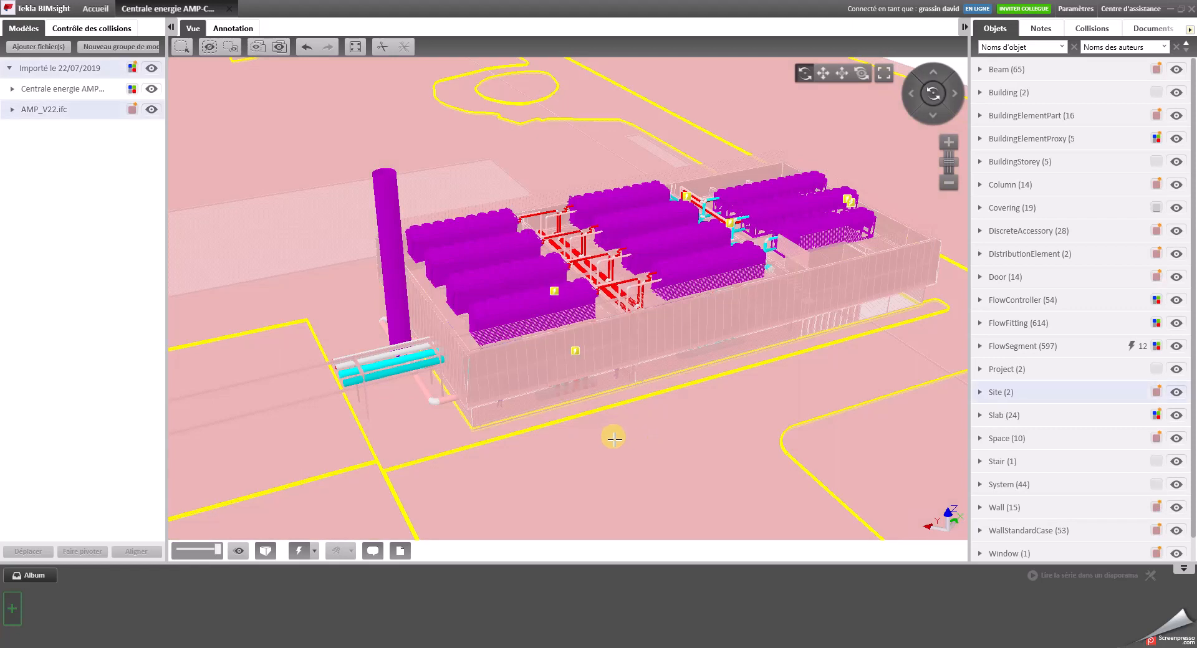
Step: Make the custom colour of AMP_V22.ifc even more transparent and inspect the equipment inside the building
middle_drag(607, 434, 644, 435)
drag(644, 435, 639, 409)
scroll(566, 396, up, 5)
drag(690, 445, 536, 309)
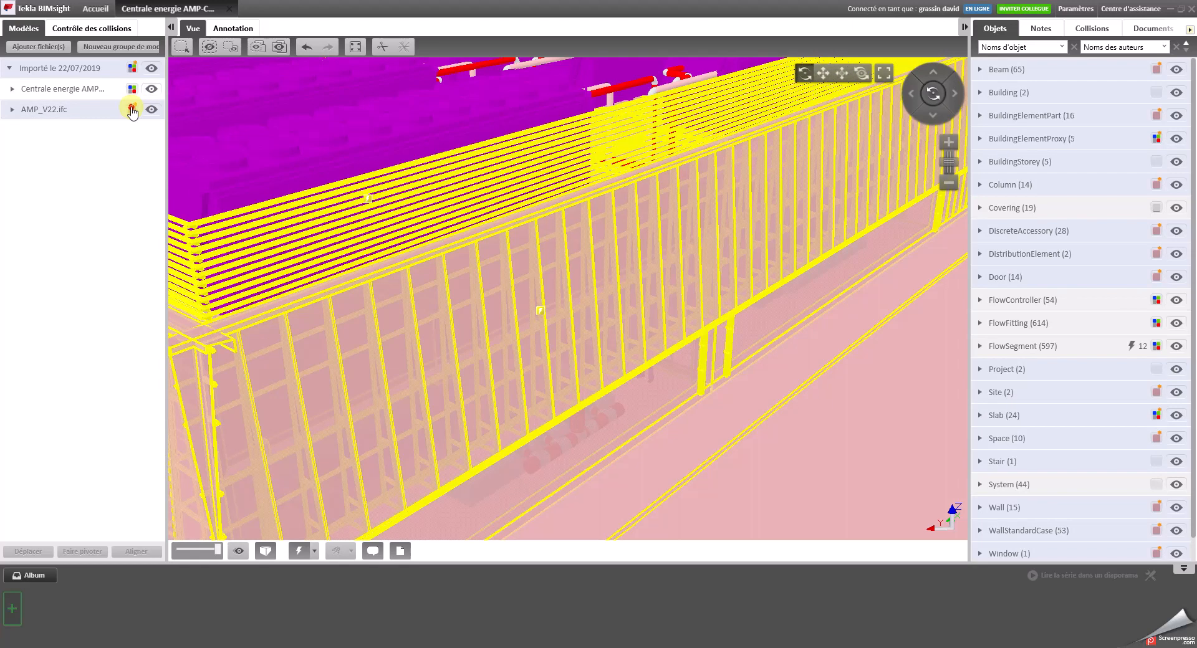
click(132, 109)
click(172, 167)
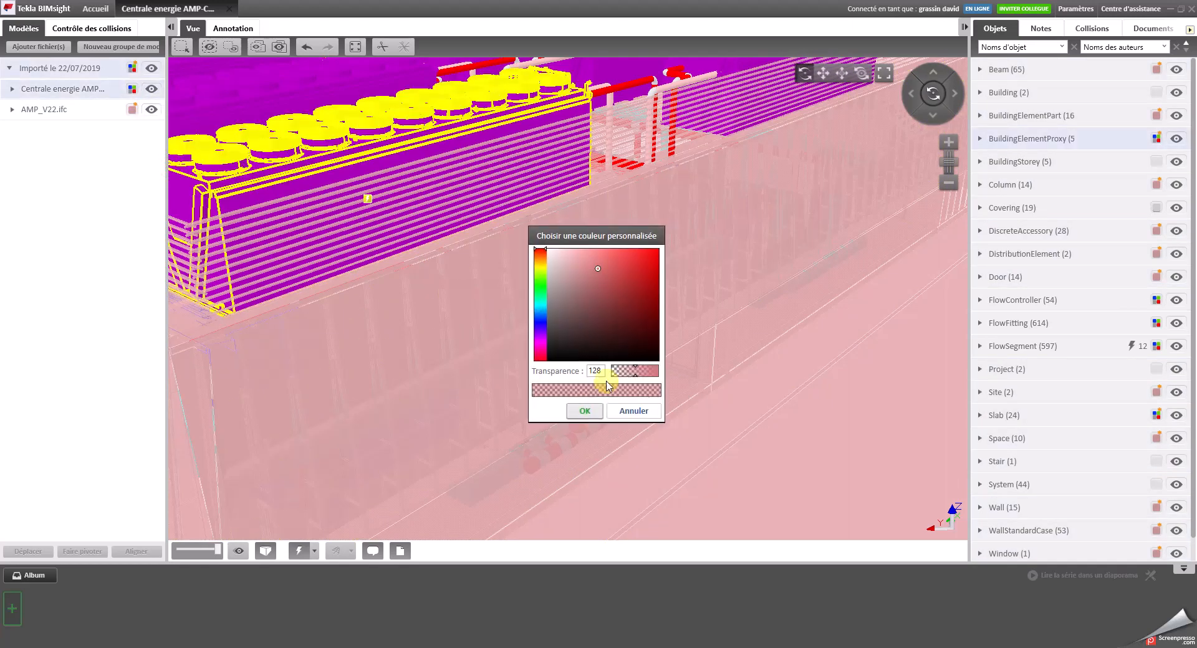
click(585, 411)
scroll(661, 405, up, 5)
scroll(636, 424, down, 10)
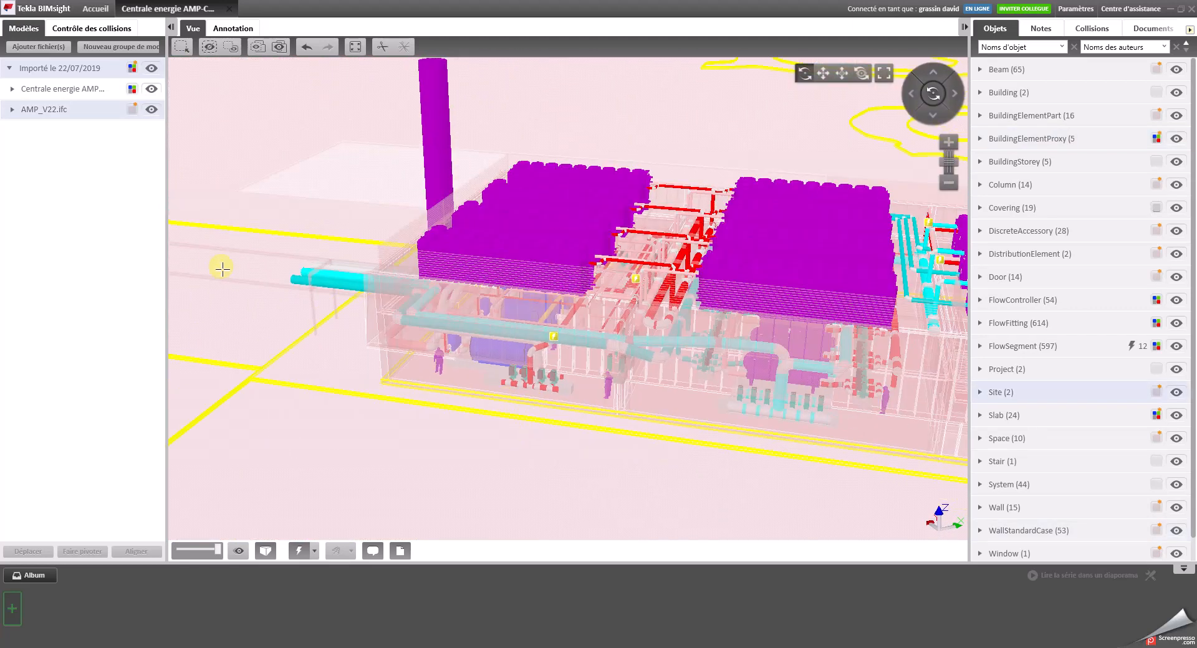
Step: Add a new collision rule checking the model Centrale energie AMP-CVC.ifc against the model AMP_V22.ifc
click(67, 68)
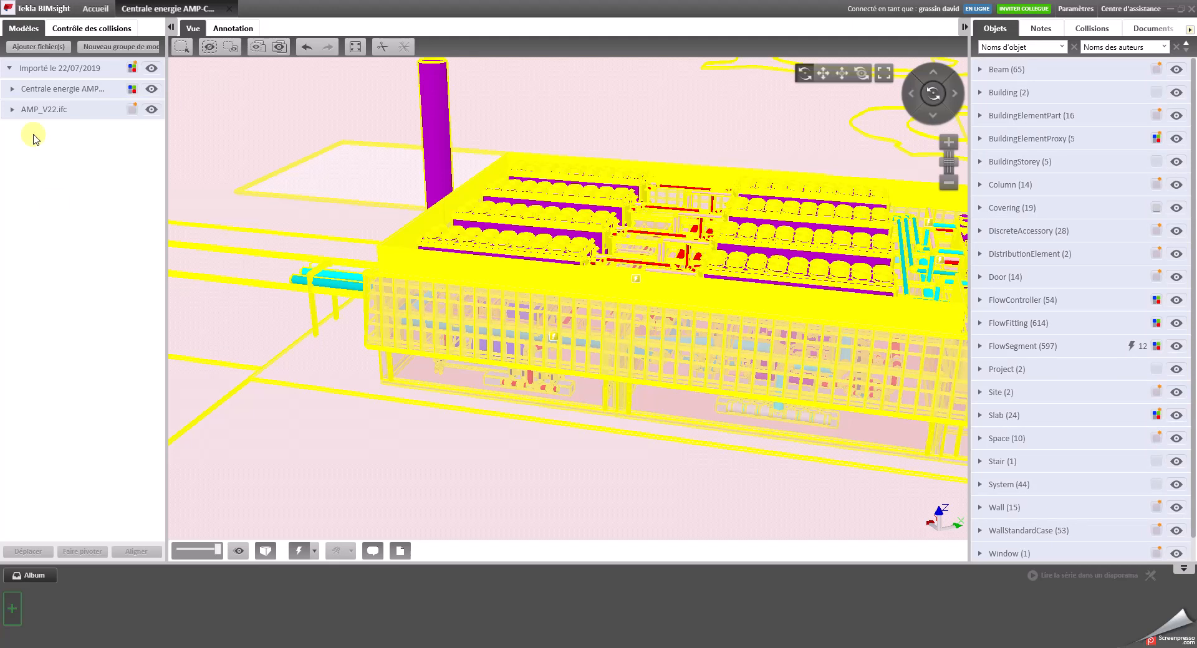
click(55, 205)
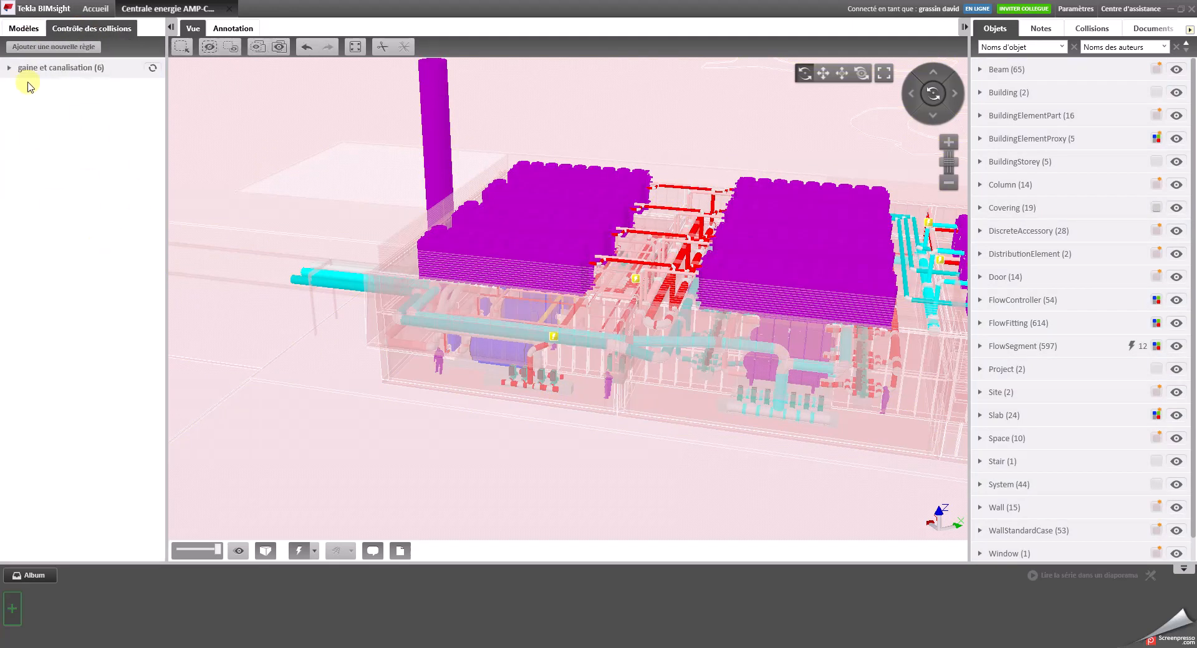
click(55, 48)
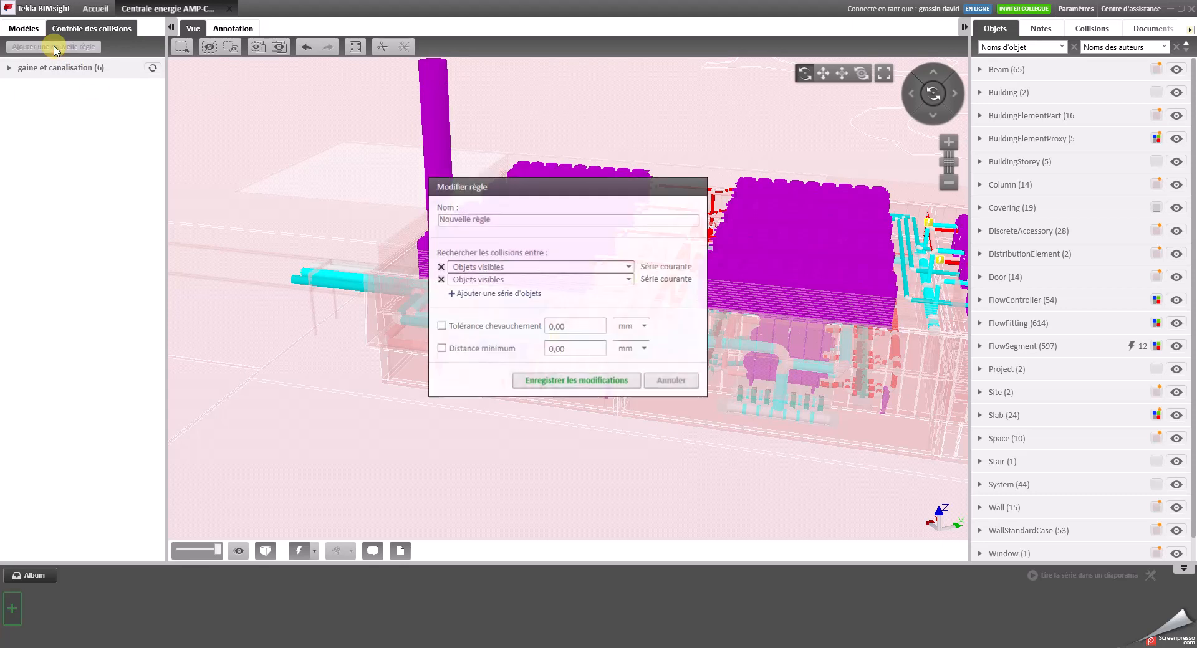
click(540, 268)
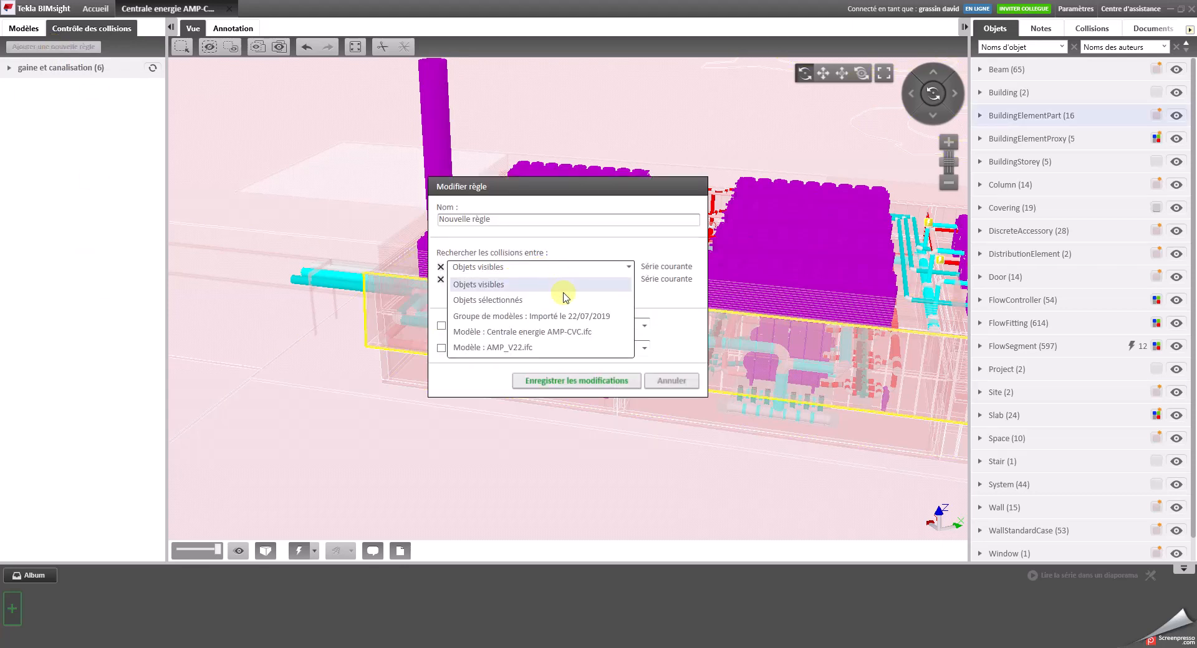
click(581, 335)
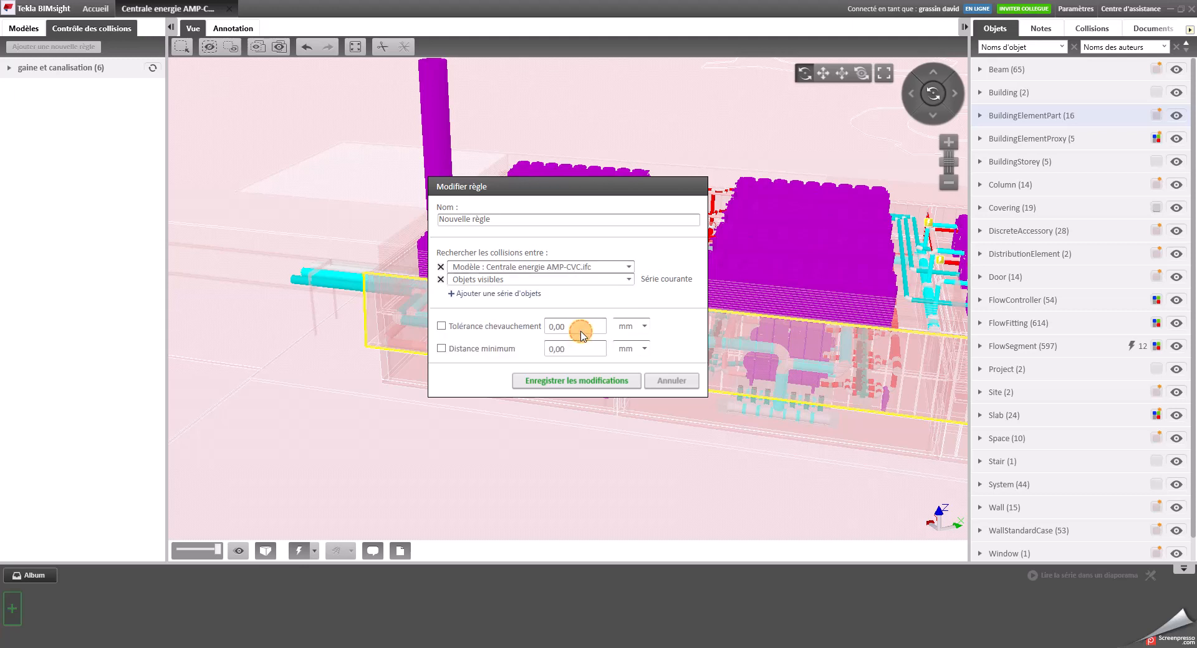
click(615, 281)
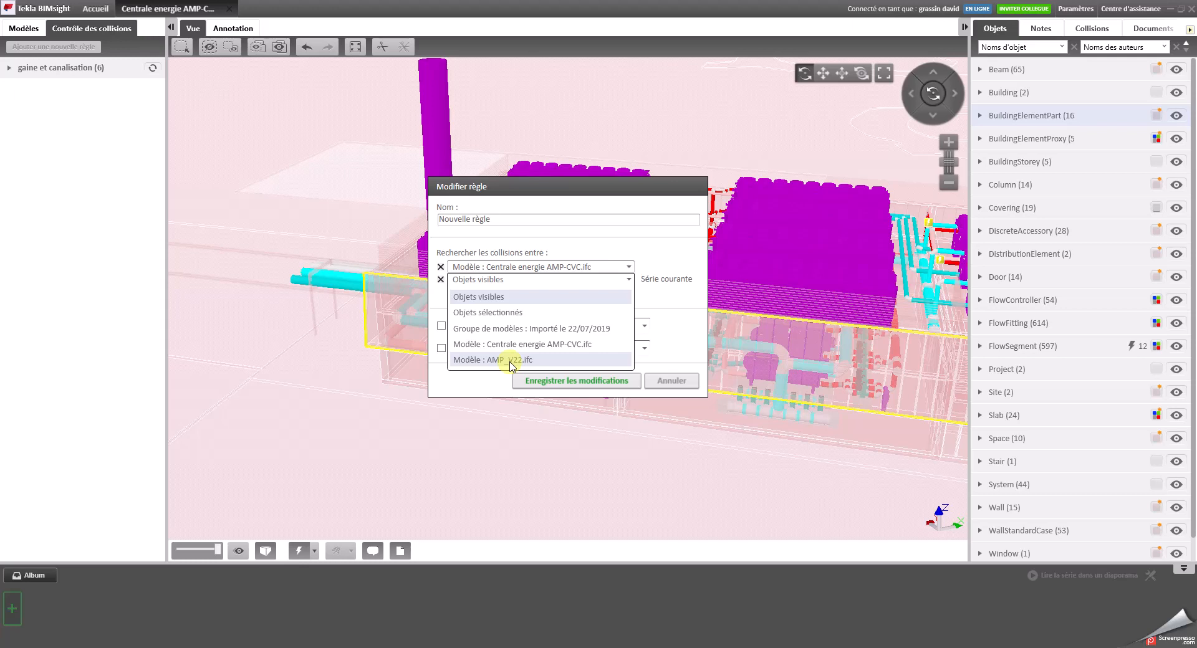
click(510, 361)
Step: Name the new collision rule "cvc vs arc" and save it
click(514, 221)
drag(515, 221, 435, 215)
key(BackSpace)
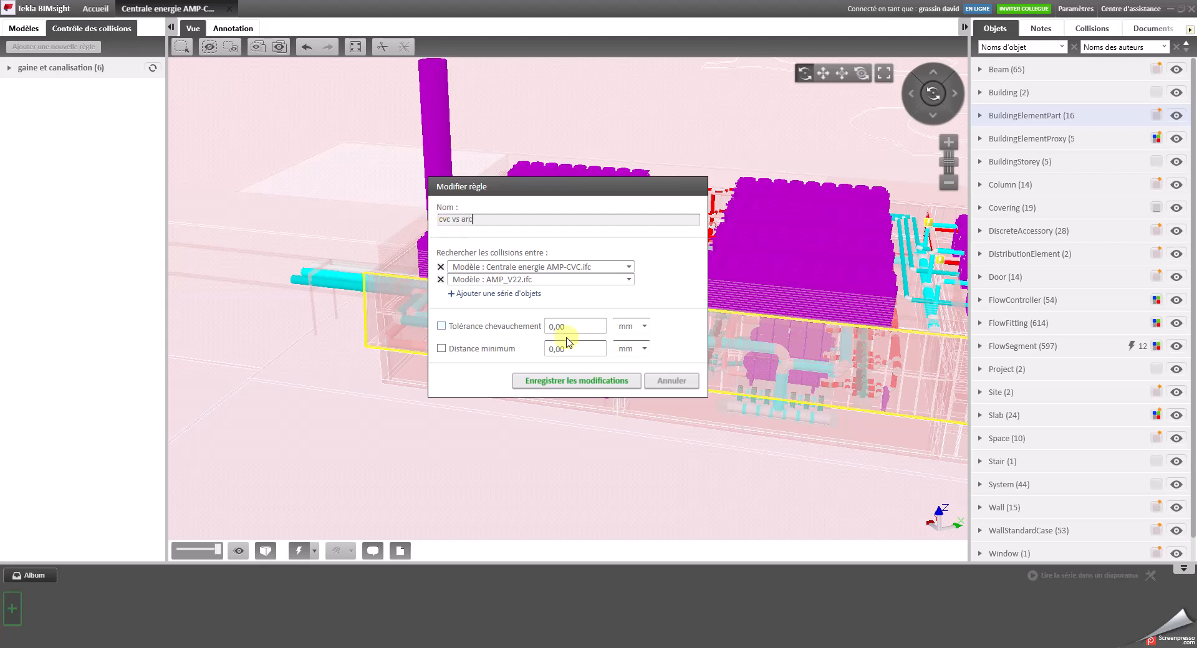
click(592, 381)
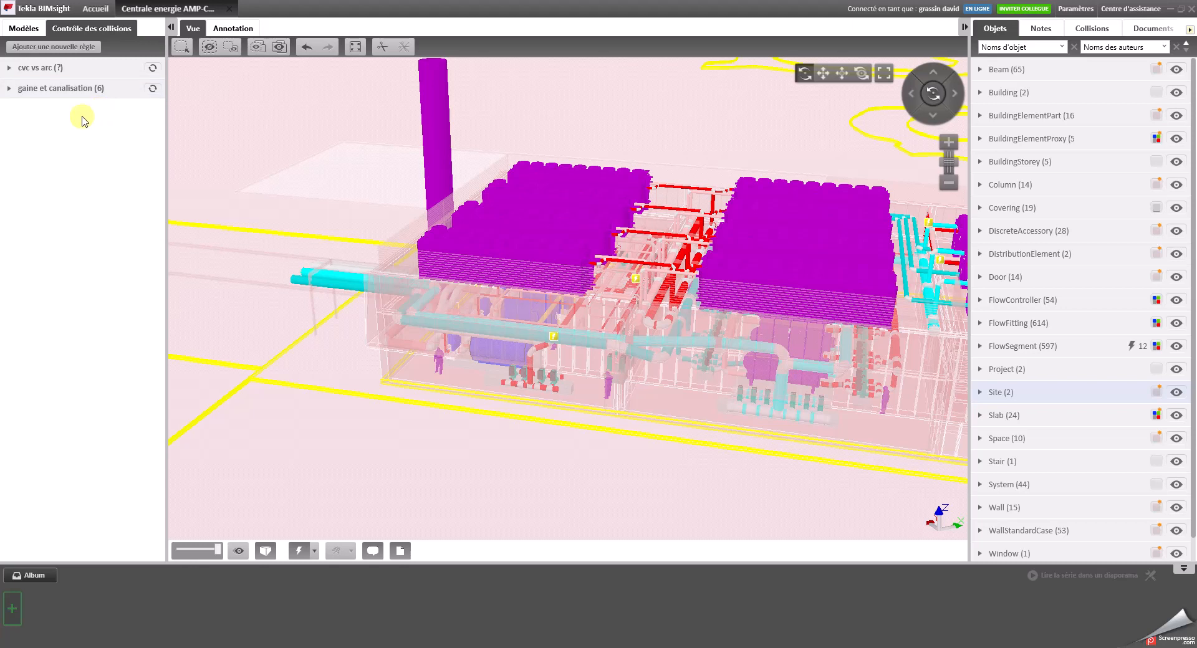
Step: Review the object sets and tolerance settings of the collision rule "gaine et canalisation" without saving any changes
drag(584, 343, 619, 344)
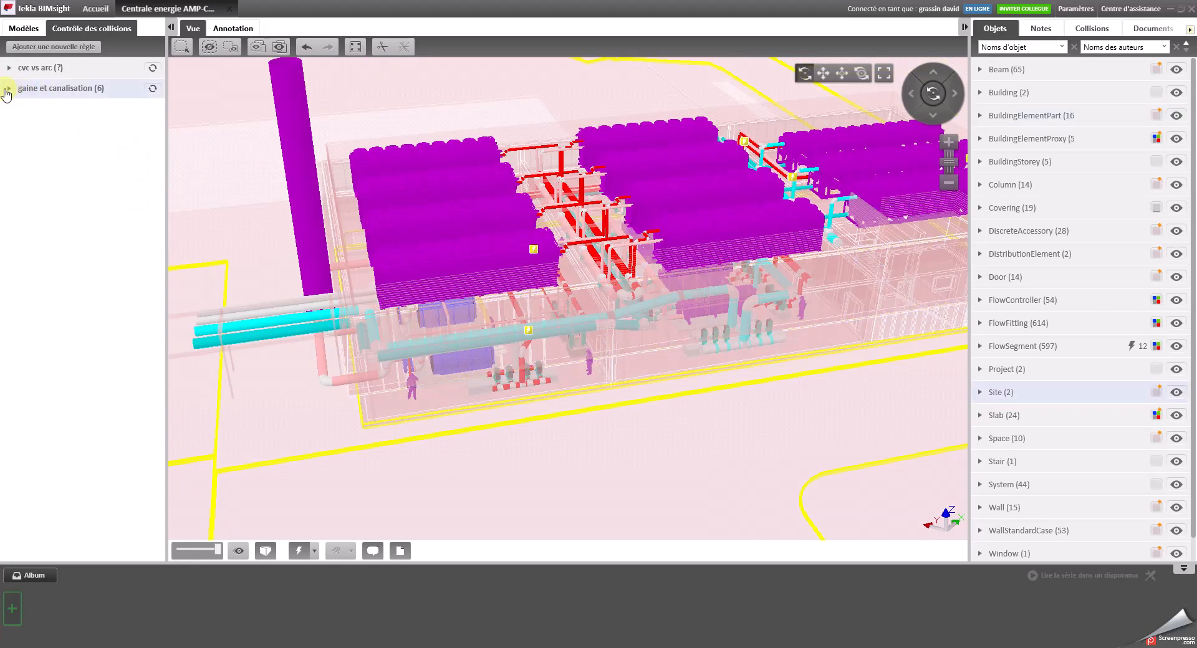
click(10, 90)
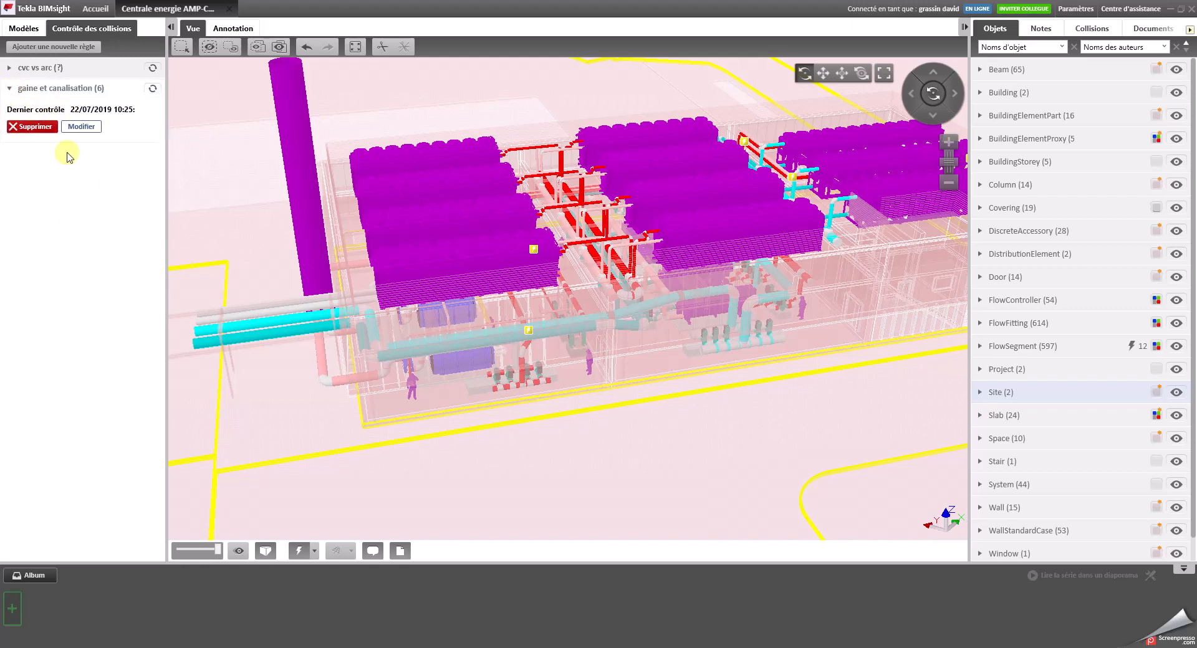
click(10, 88)
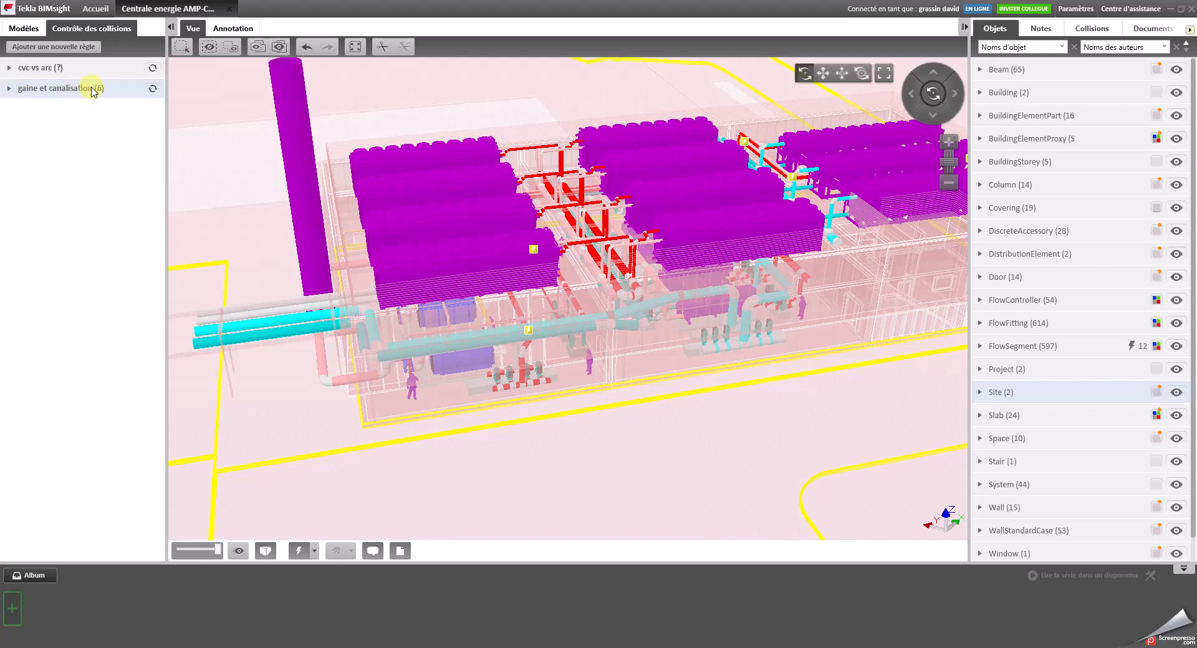
click(10, 90)
click(81, 127)
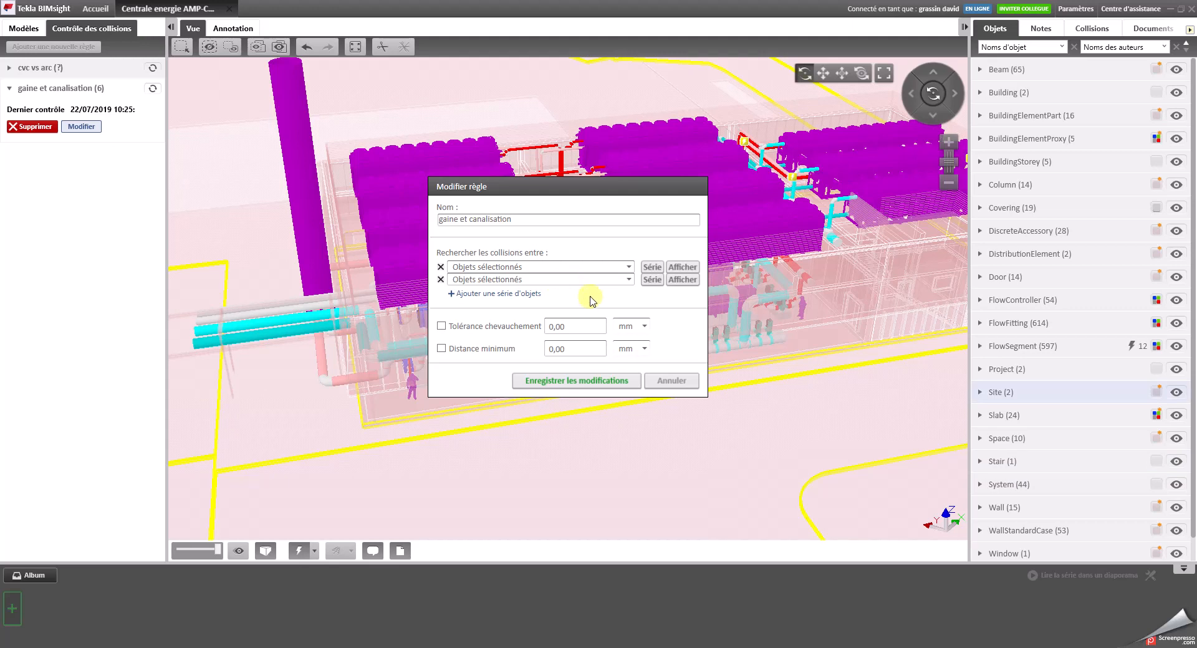
drag(610, 187, 619, 170)
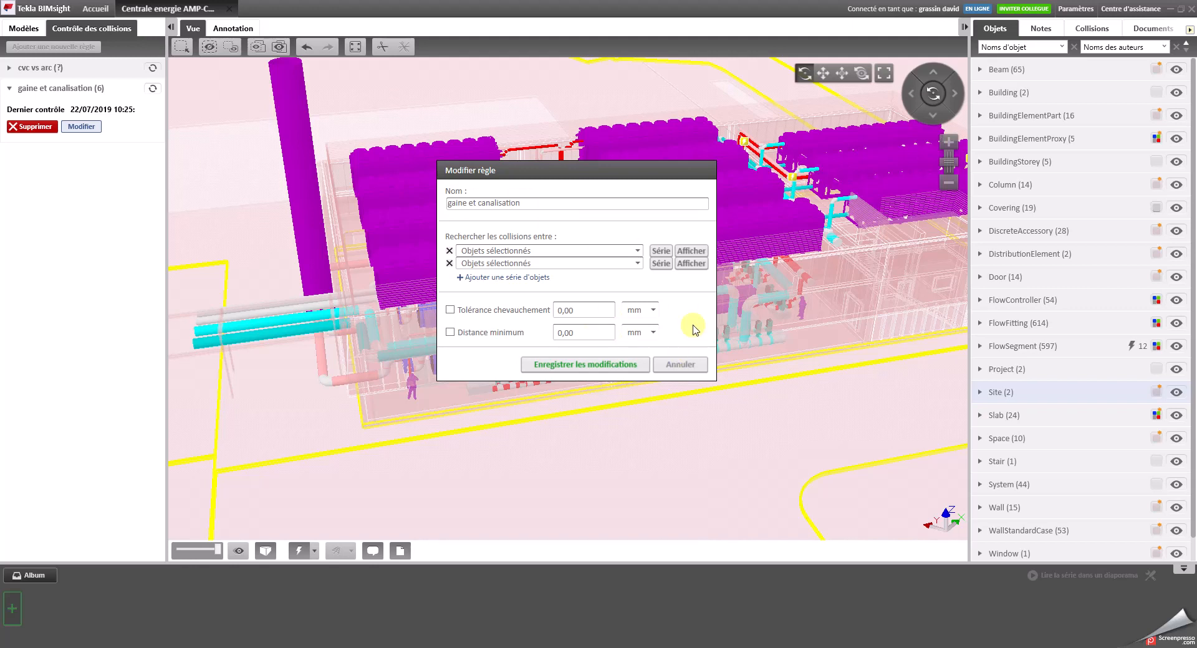
click(680, 364)
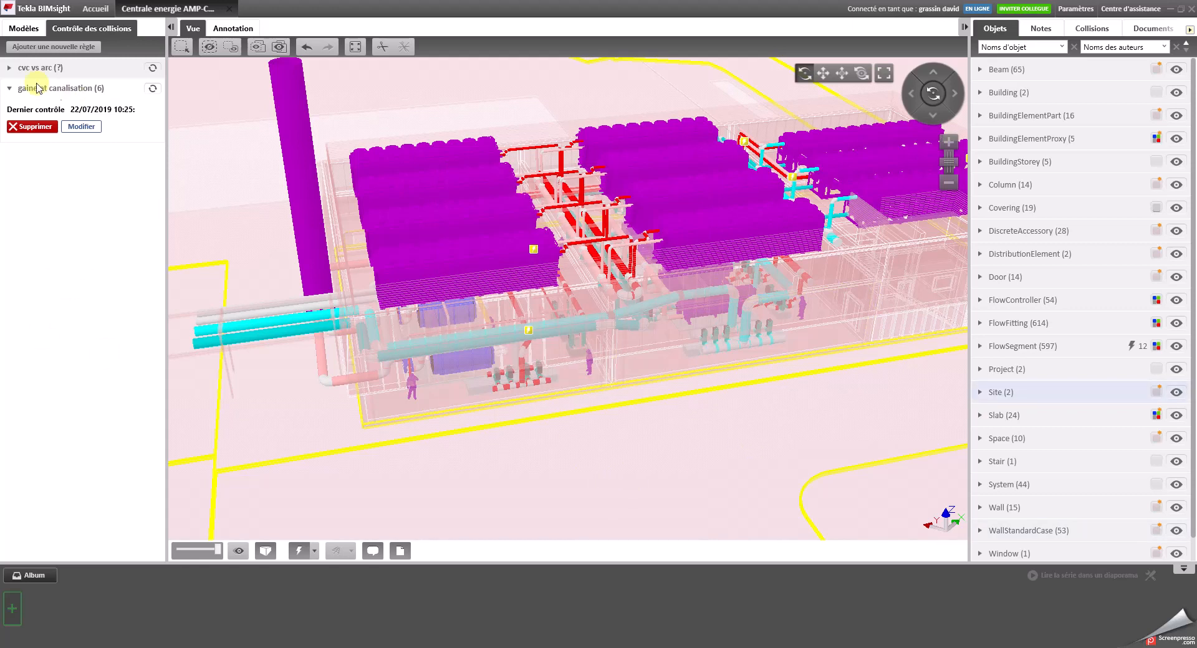
click(10, 88)
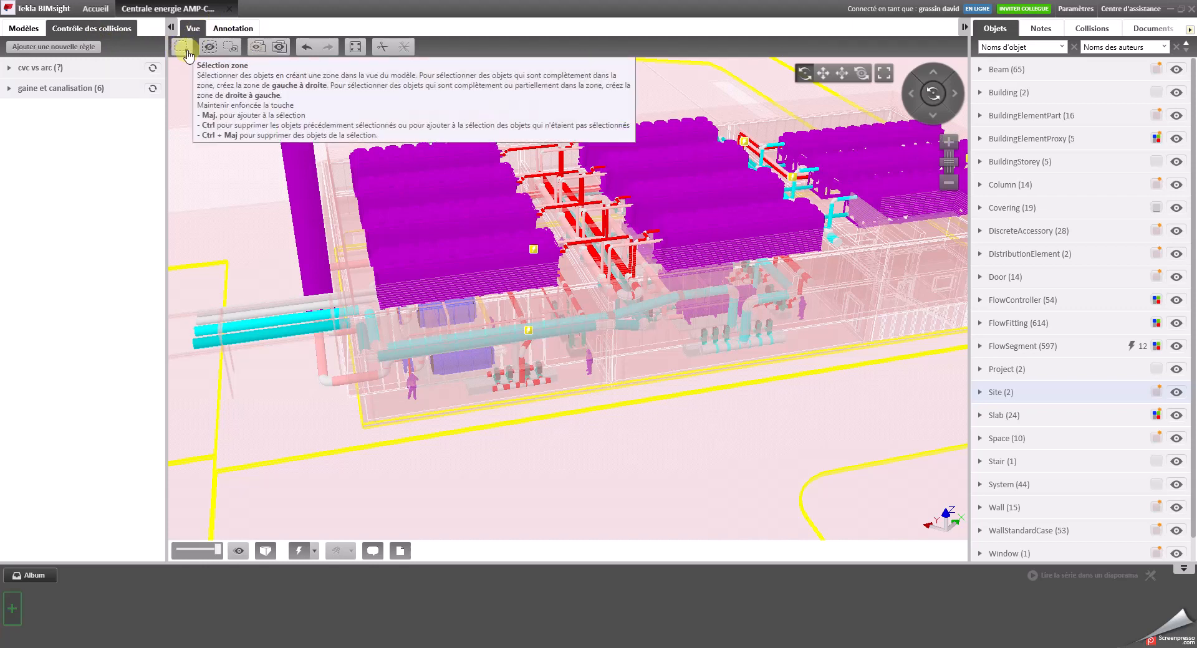
Step: Area-select only the objects lying completely inside a zone around the chimney and the adjoining part of the building
scroll(428, 308, down, 5)
drag(531, 374, 347, 381)
drag(369, 391, 469, 389)
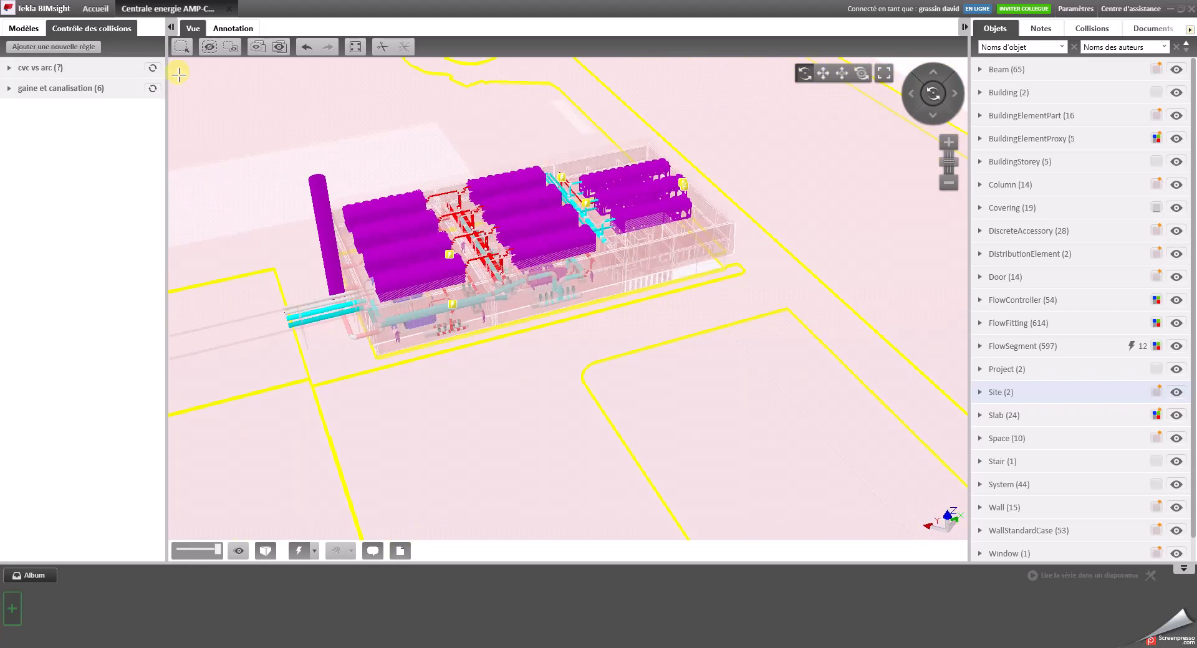
click(180, 48)
drag(223, 113, 550, 378)
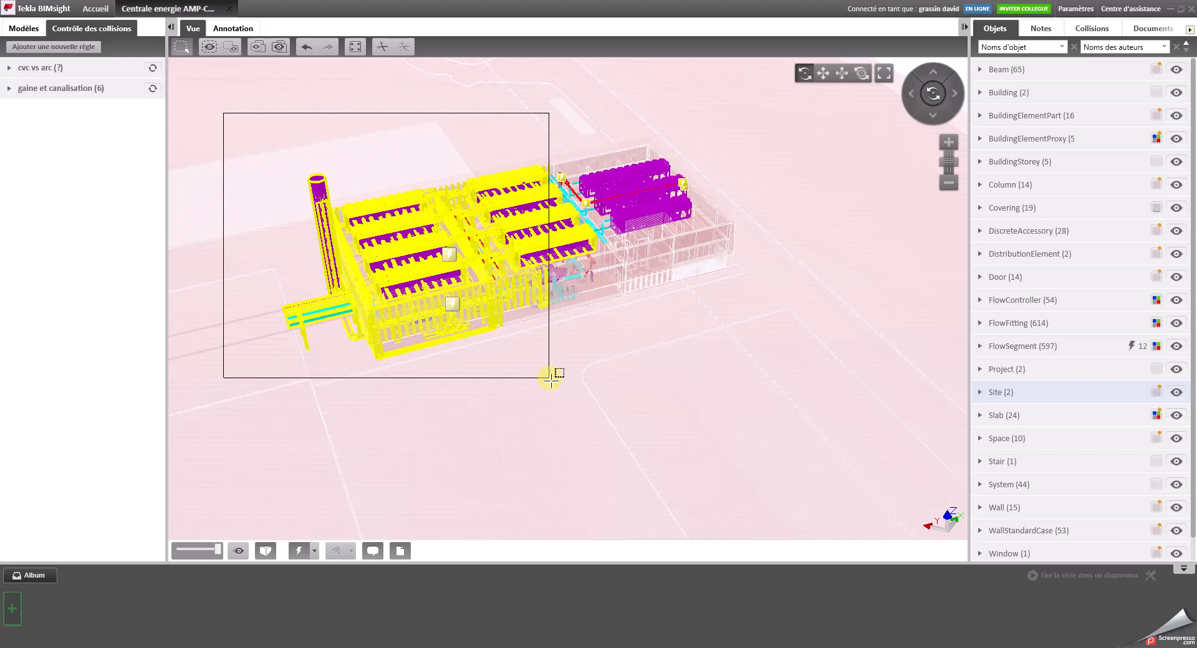
drag(550, 378, 550, 381)
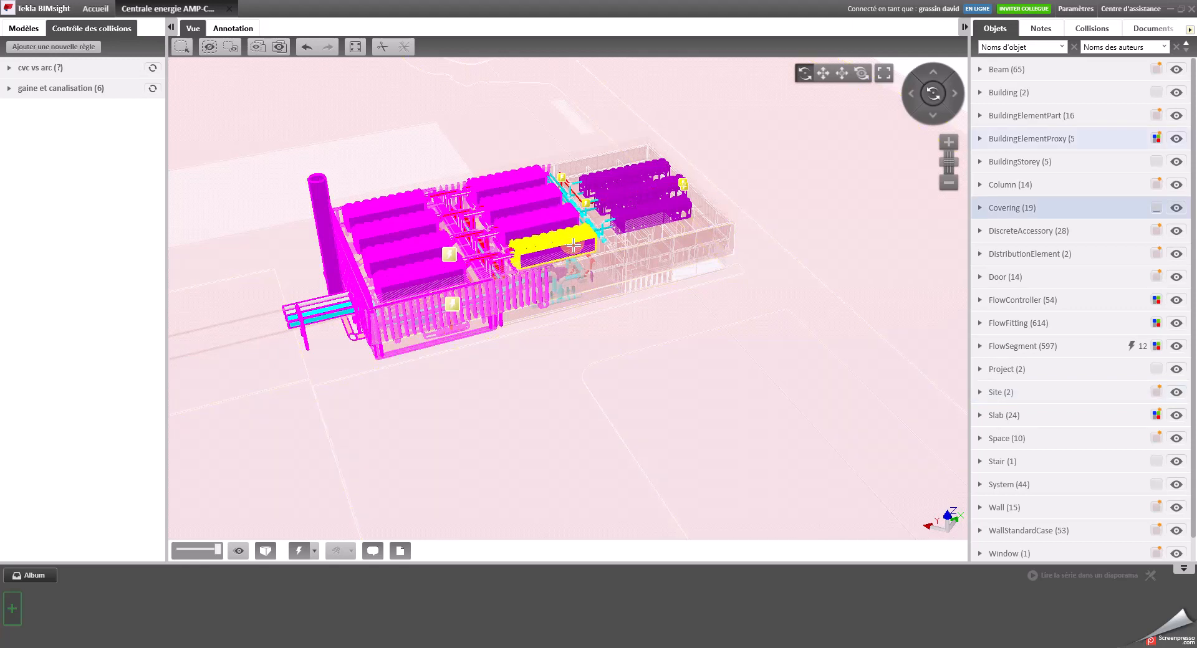
scroll(568, 237, up, 3)
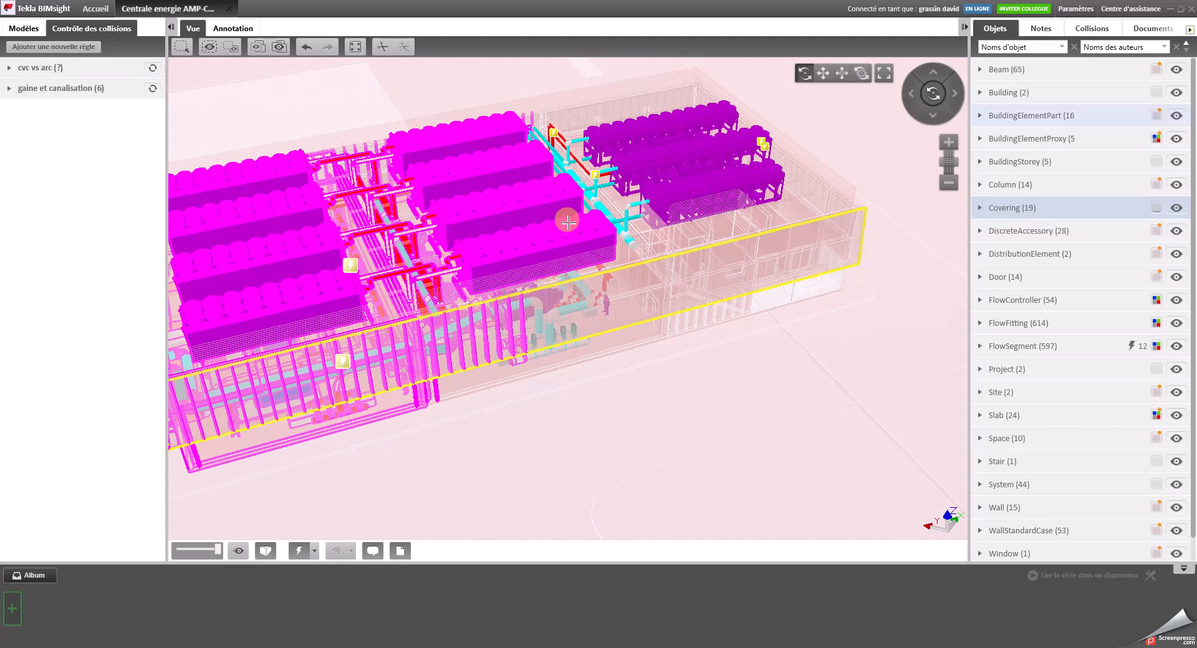
Step: Area-select all objects lying wholly or partly inside a zone across the middle of the building
click(181, 46)
drag(571, 73, 279, 362)
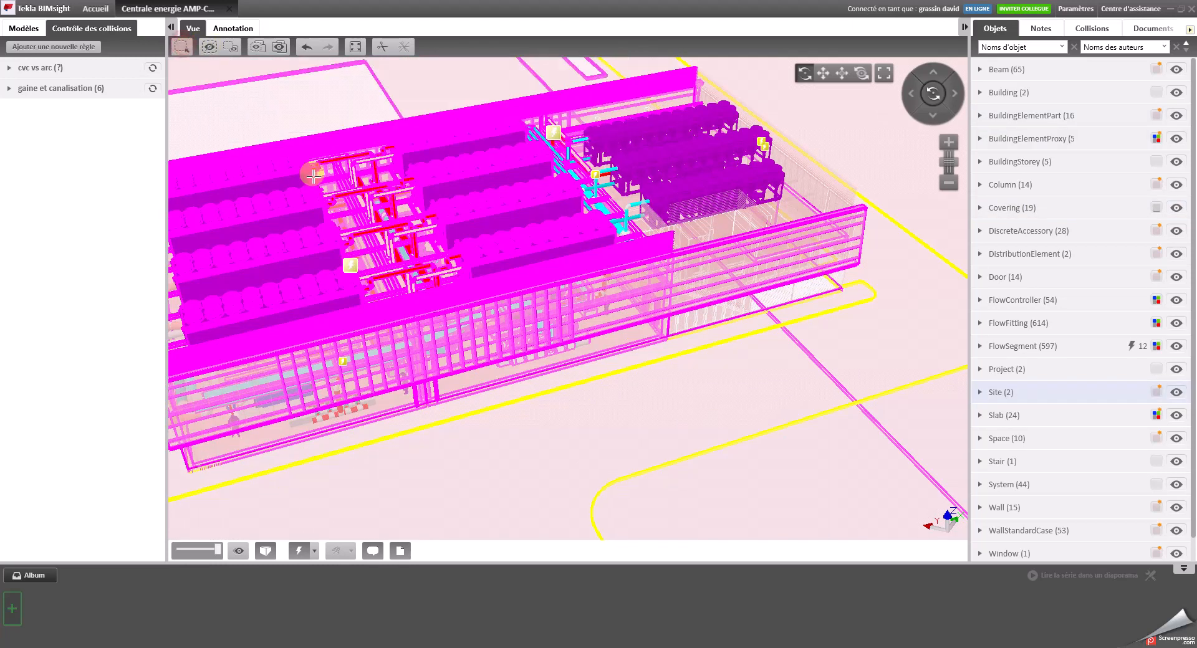
drag(522, 315, 517, 339)
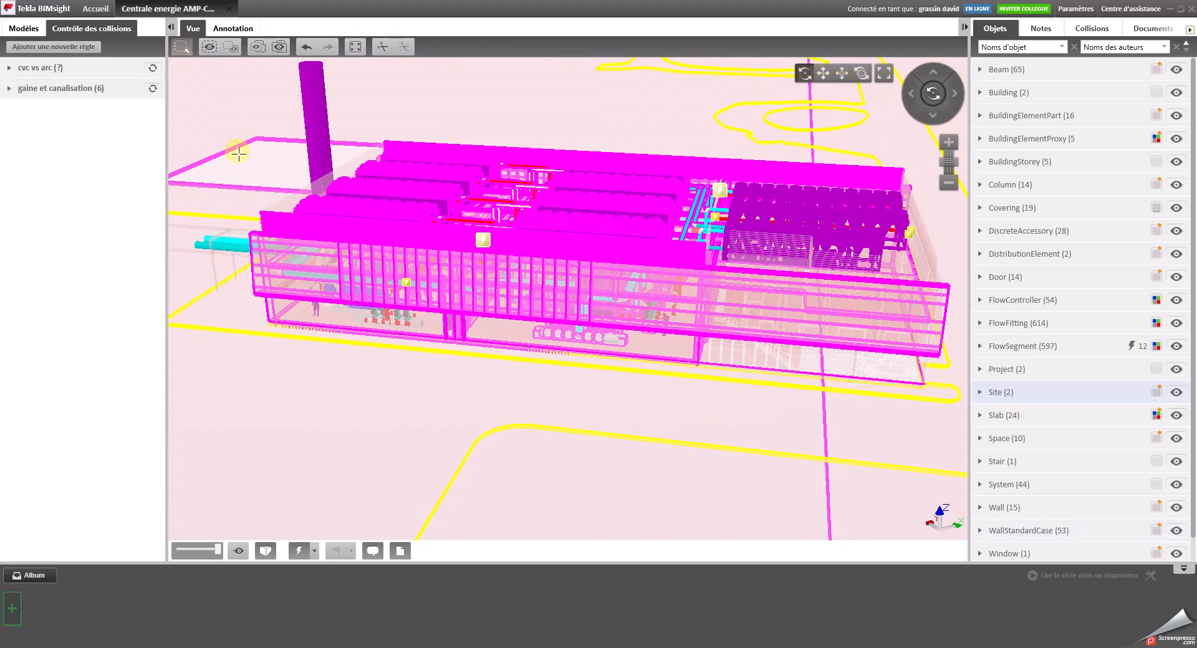
Step: Area-select the objects fully inside the building's chimney end, hide them, and undo the hiding
drag(242, 117, 491, 412)
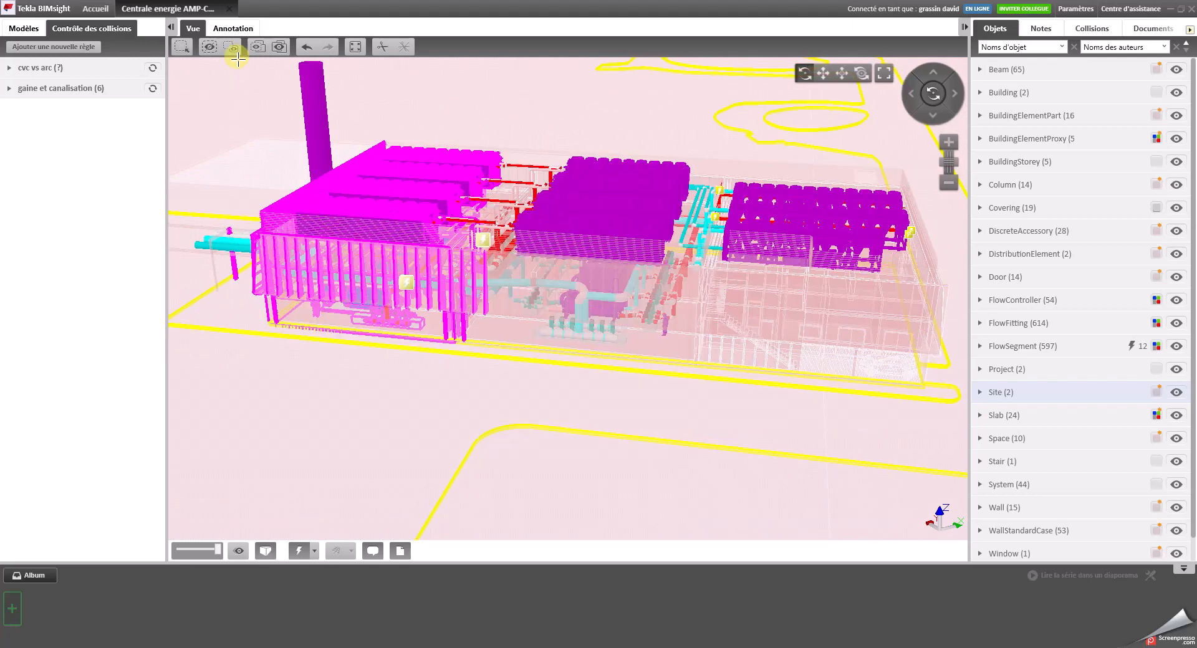
click(210, 47)
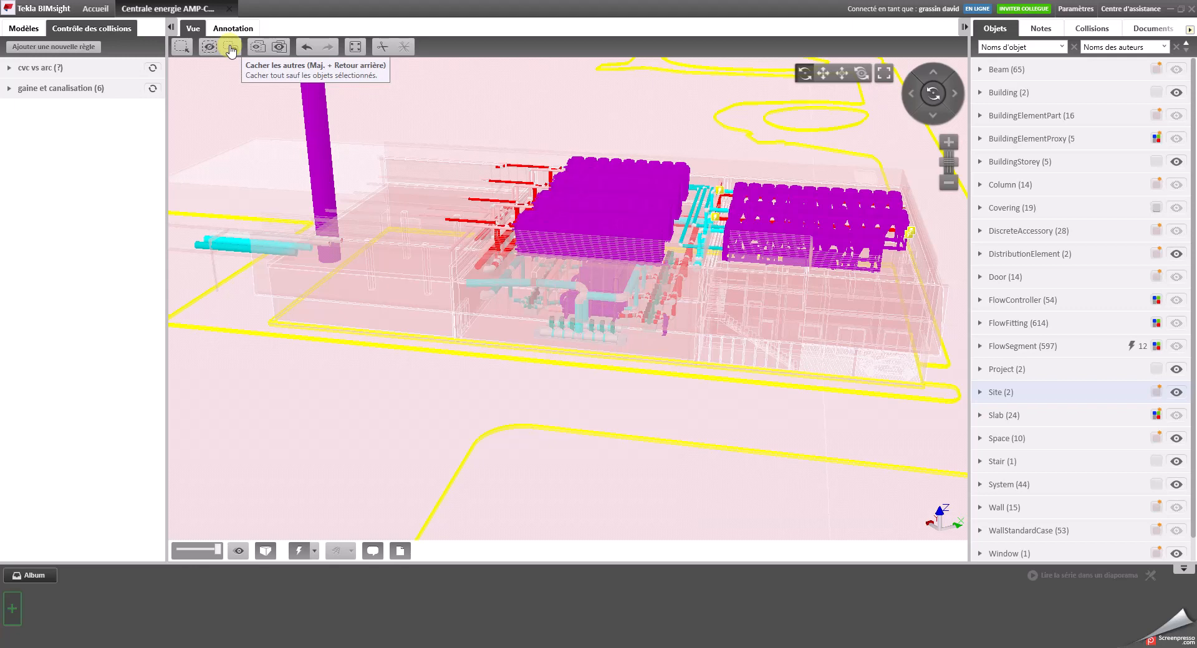
key(ctrl+z)
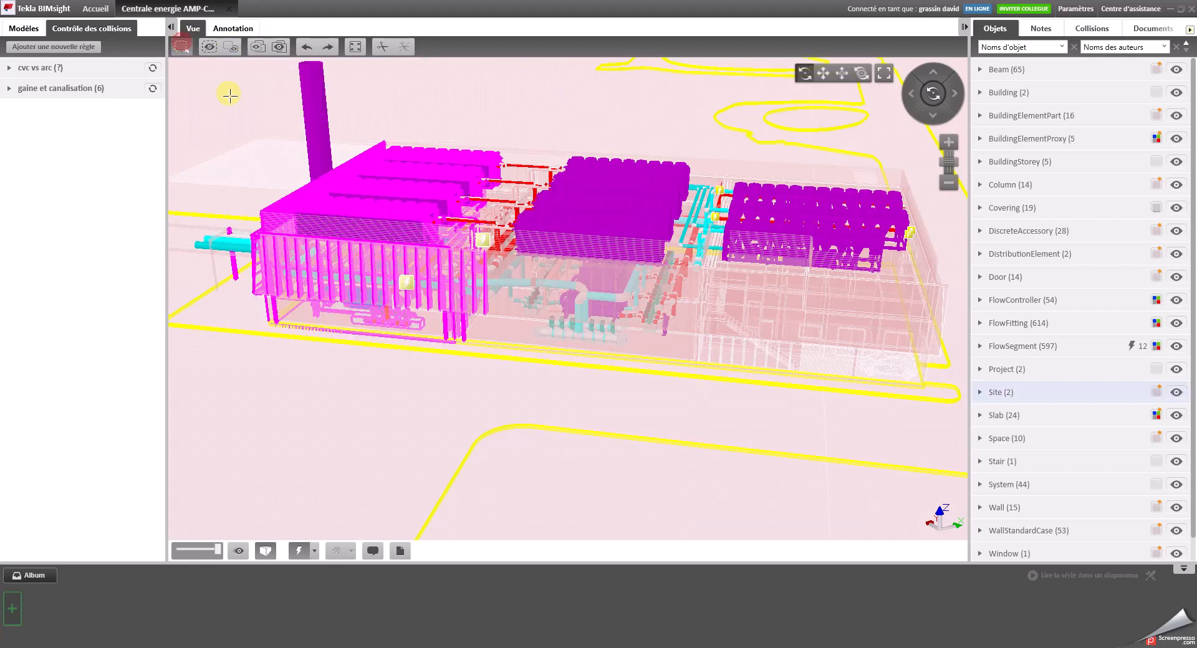
Step: Area-select the chimney and the adjacent building end, and hide all other objects to isolate that part
drag(210, 75, 476, 406)
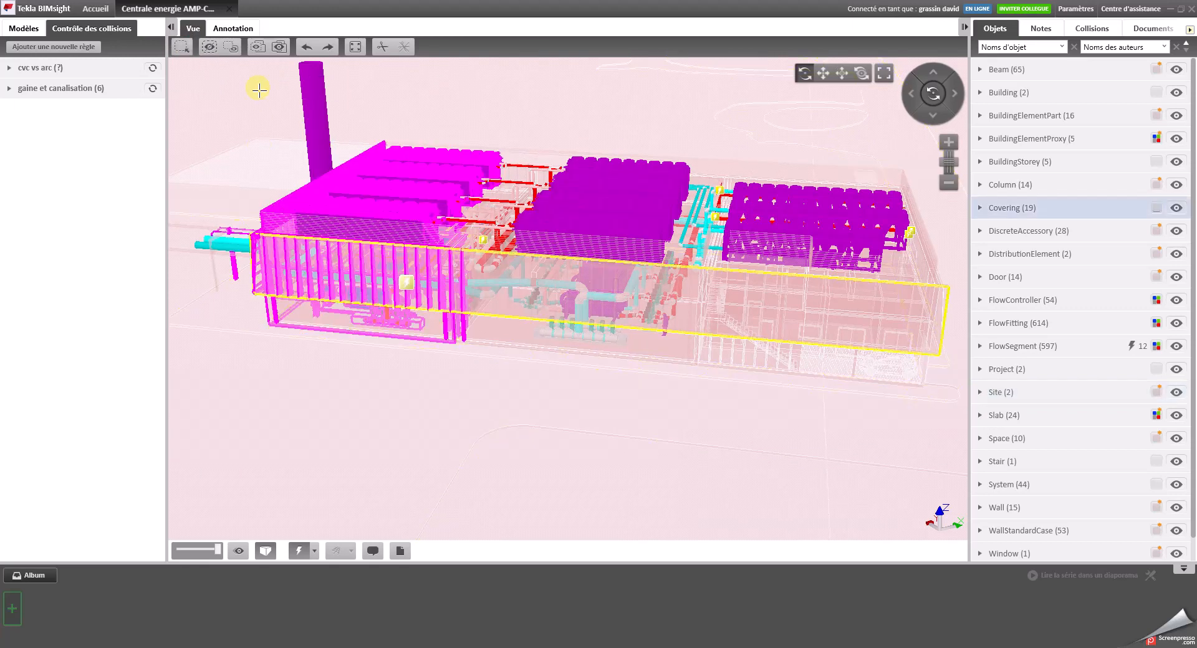
click(230, 49)
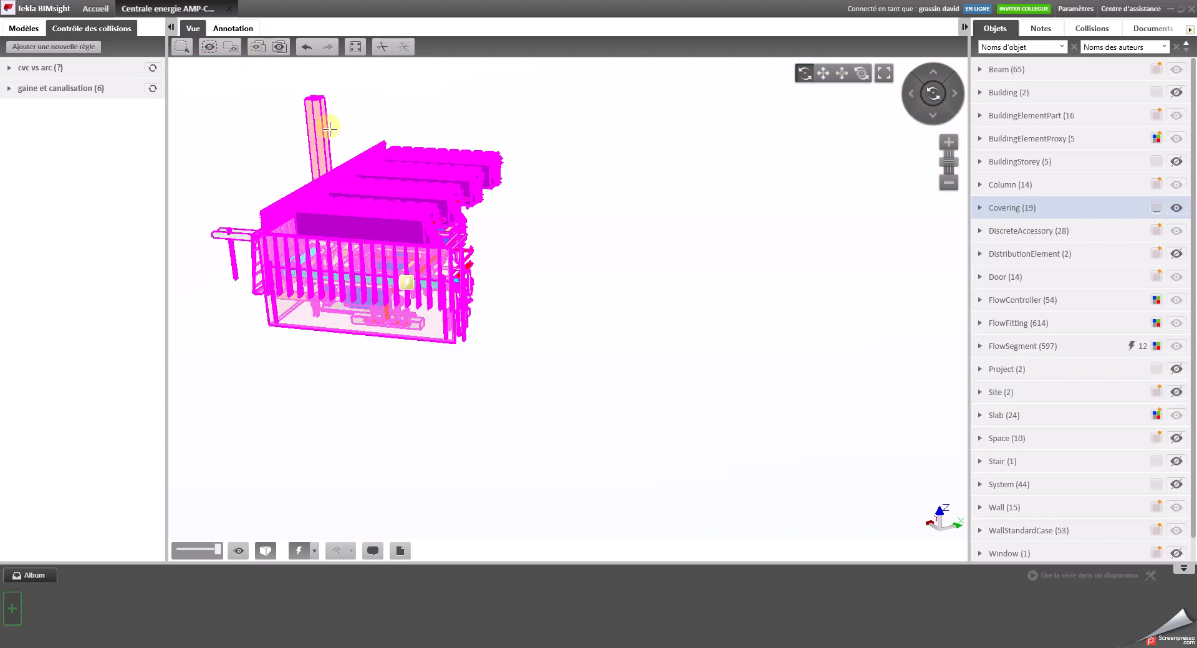
drag(556, 235, 695, 227)
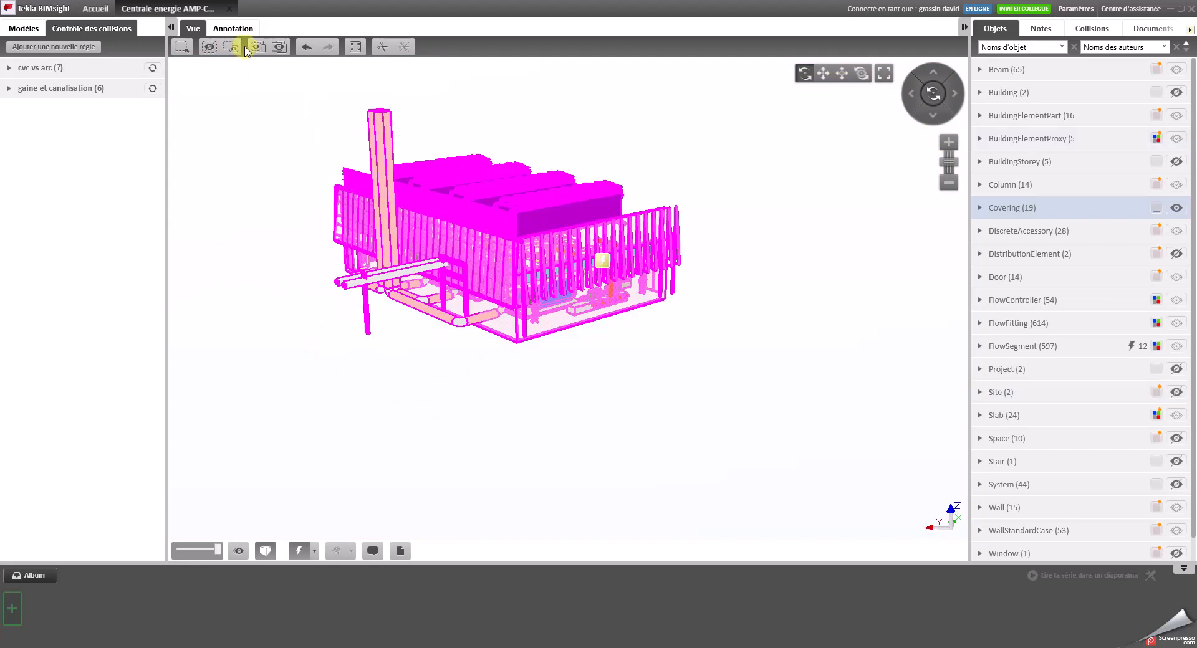
click(187, 50)
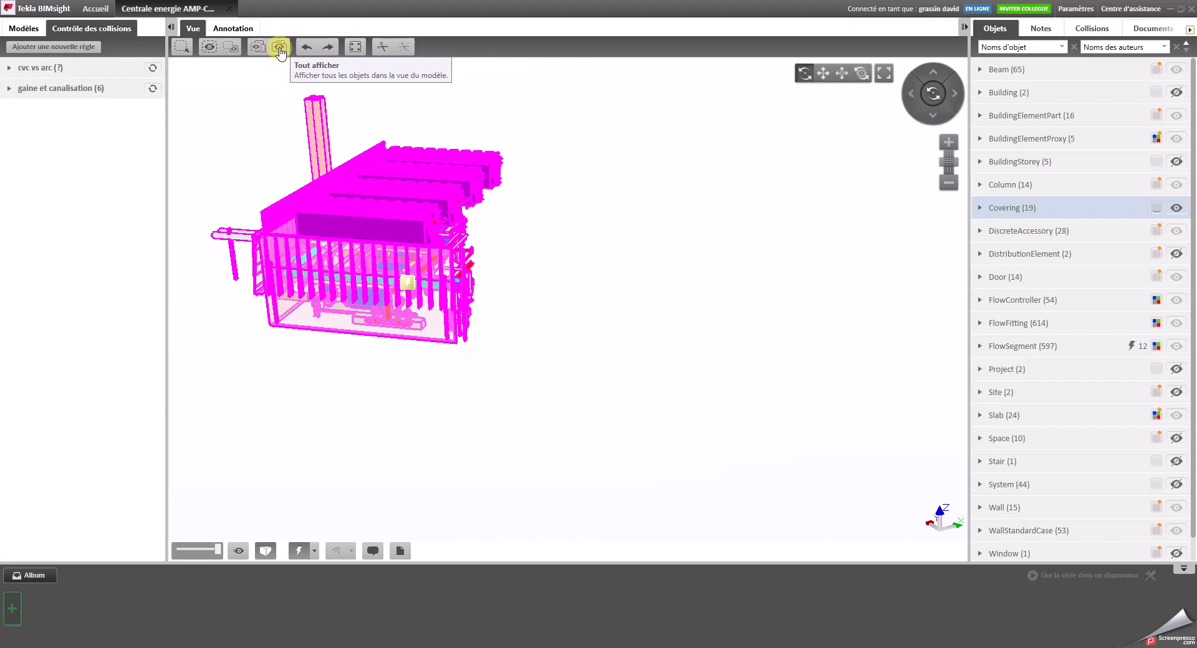
Step: Show all objects in the model view, then repeatedly hide and redisplay them, leaving everything shown
click(280, 47)
click(258, 47)
click(280, 47)
click(257, 48)
click(280, 47)
click(258, 48)
click(280, 47)
click(258, 47)
click(280, 48)
click(258, 47)
click(280, 48)
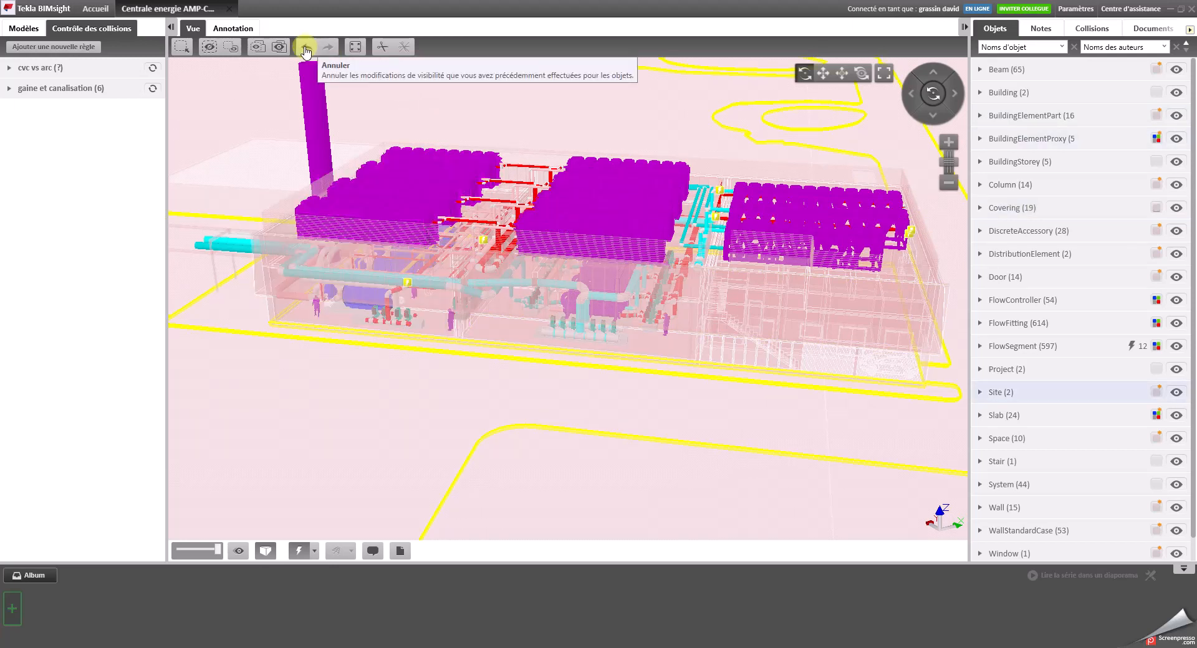
Step: Fit the whole model in the view, tilt the site, and close in on the building again
click(356, 48)
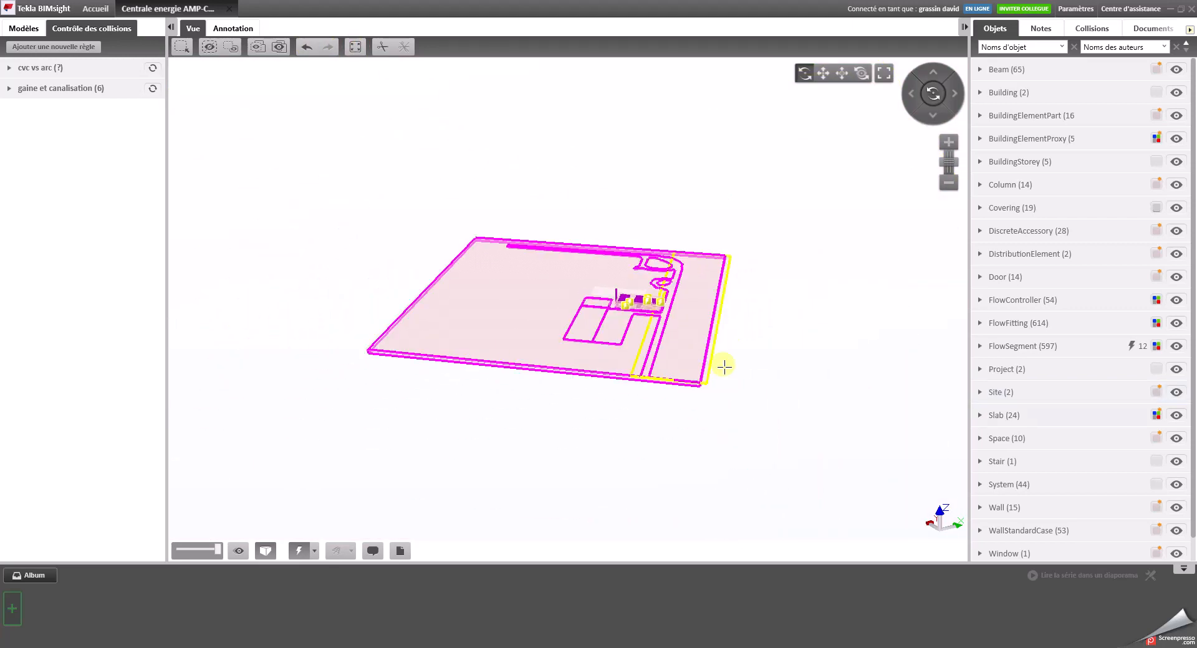
drag(728, 331, 729, 214)
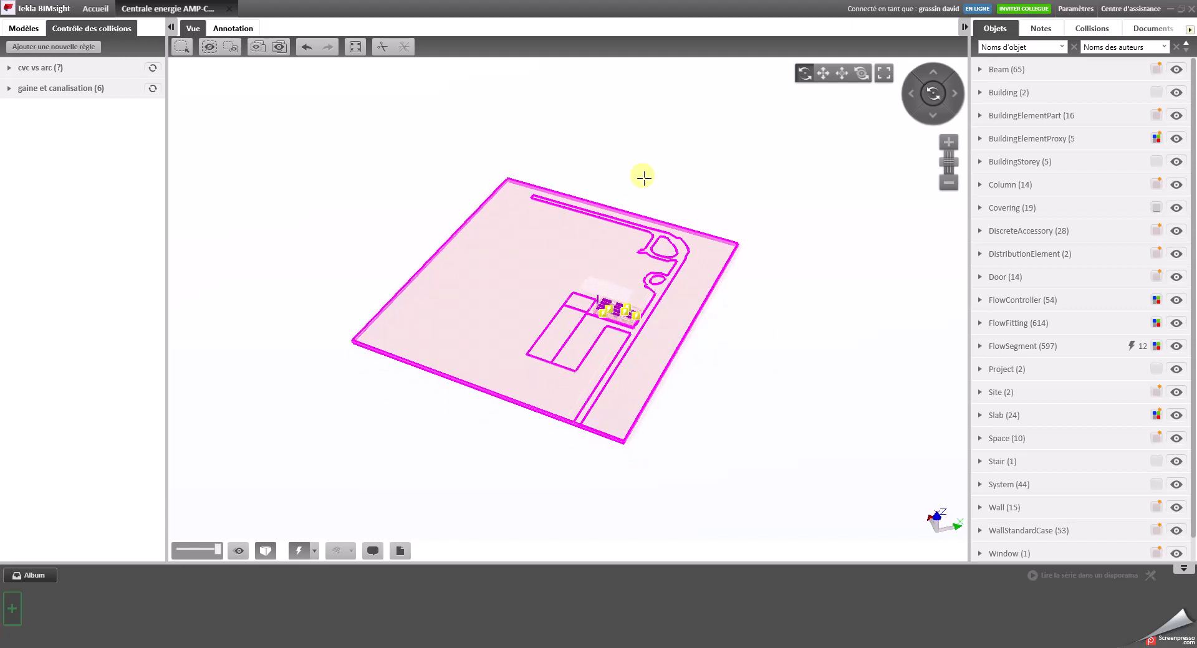
click(384, 48)
drag(806, 304, 746, 286)
scroll(649, 303, up, 6)
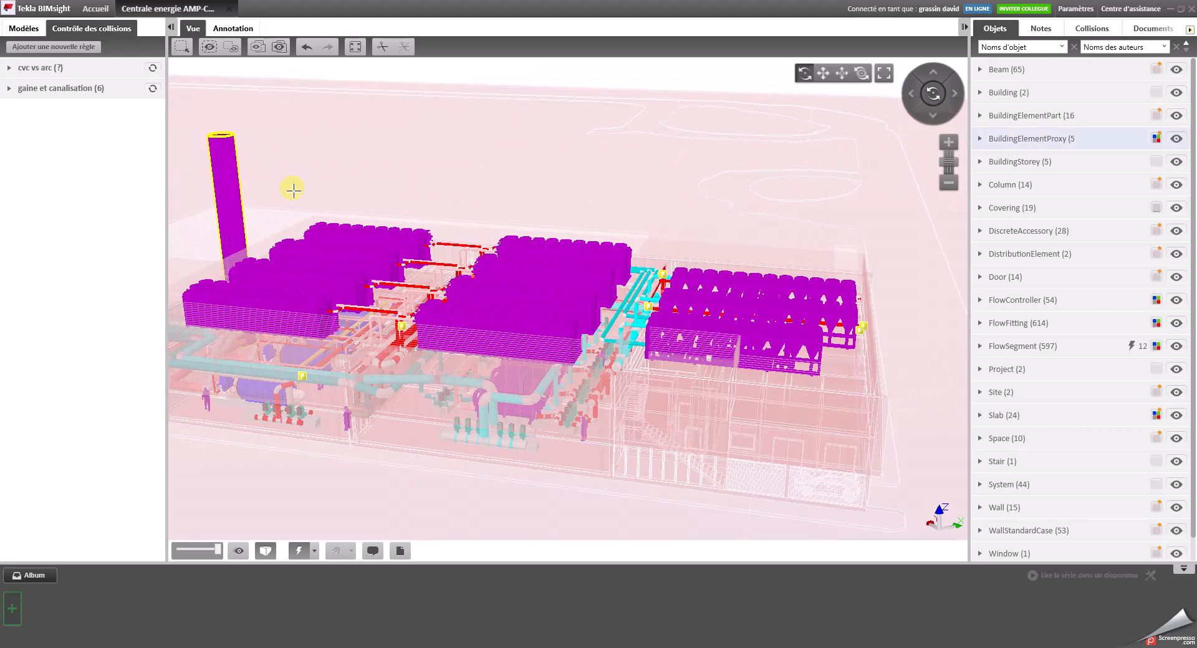
Step: Orbit the building from its long side around to the chimney end, examining it from a distance and close up
scroll(530, 218, down, 3)
scroll(455, 230, up, 6)
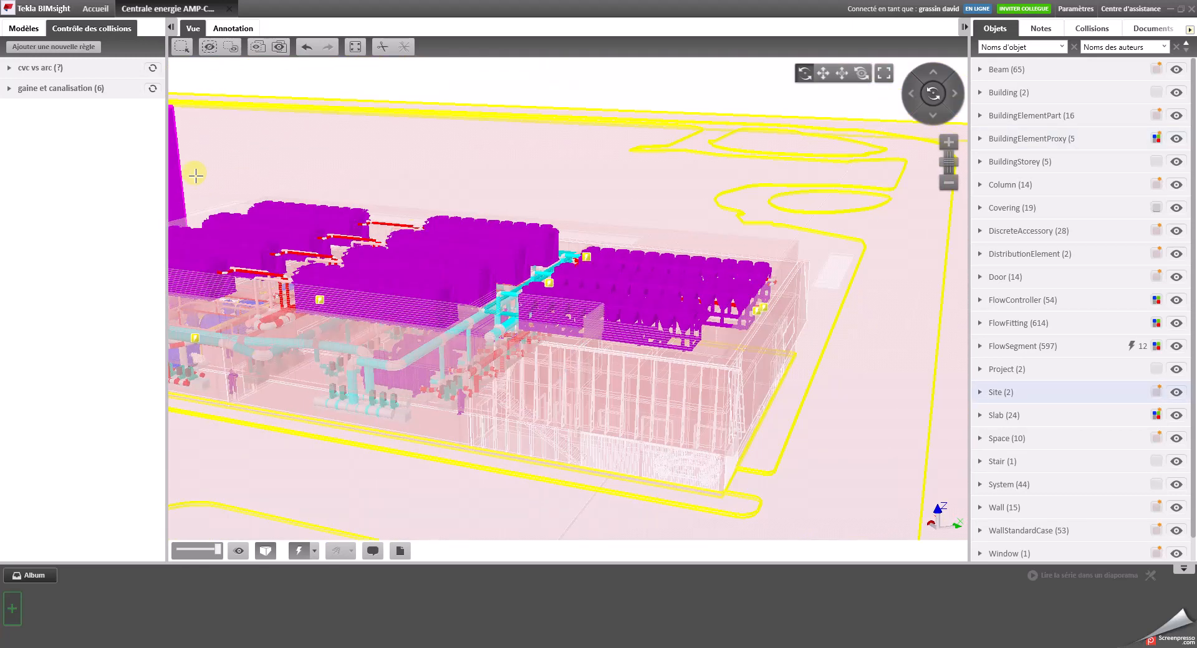
drag(200, 179, 381, 163)
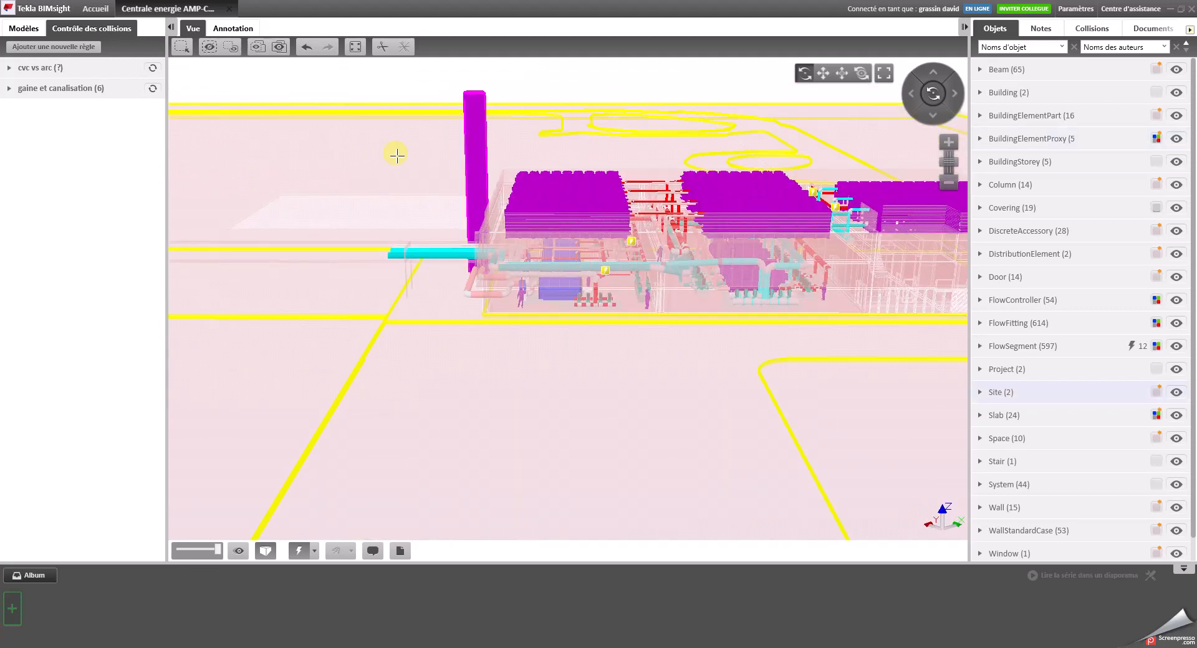
drag(451, 105, 611, 108)
drag(749, 153, 655, 212)
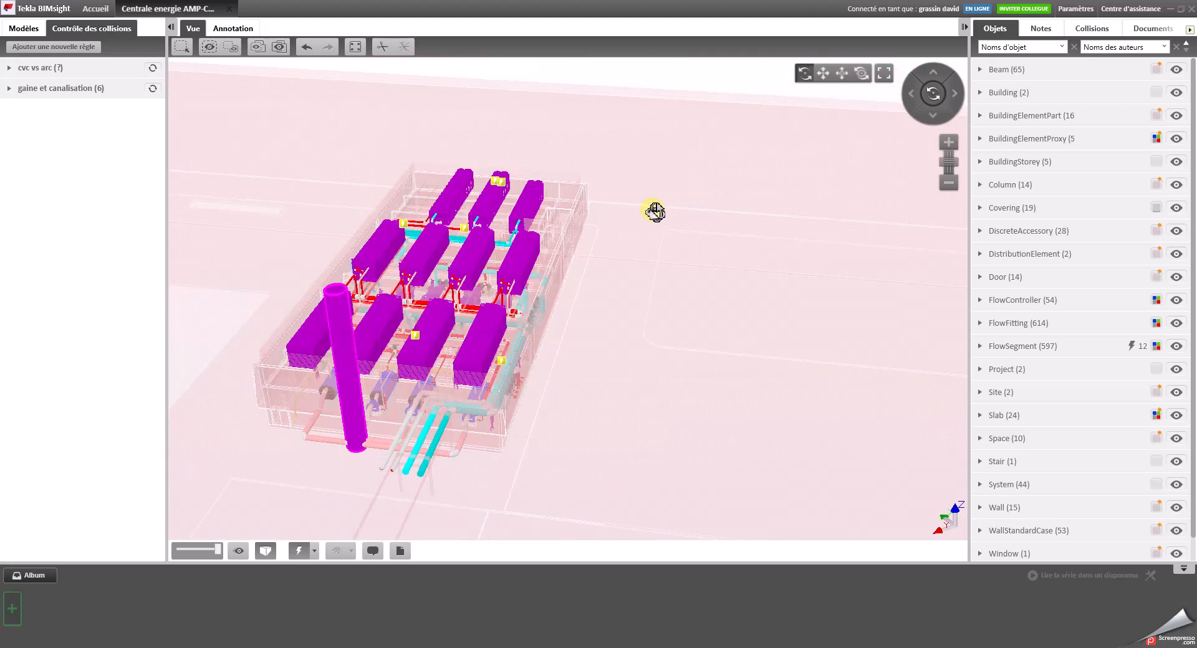
drag(589, 298, 756, 254)
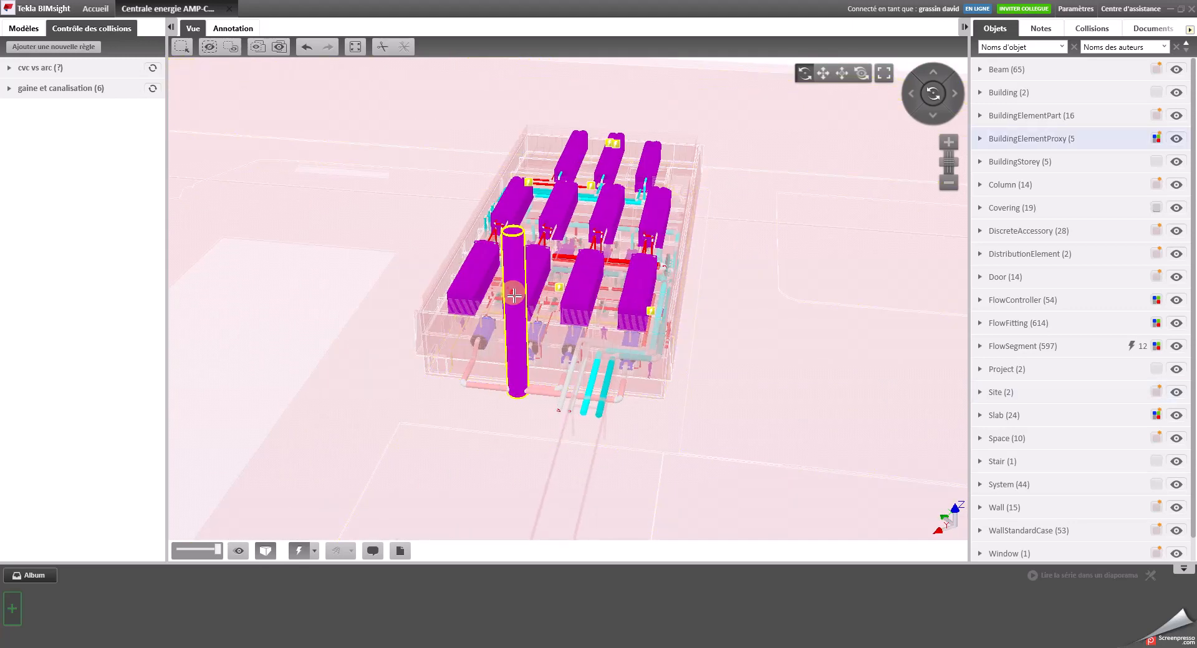
drag(525, 340, 637, 337)
Step: Select the wall panel across the chimney end of the building
click(590, 268)
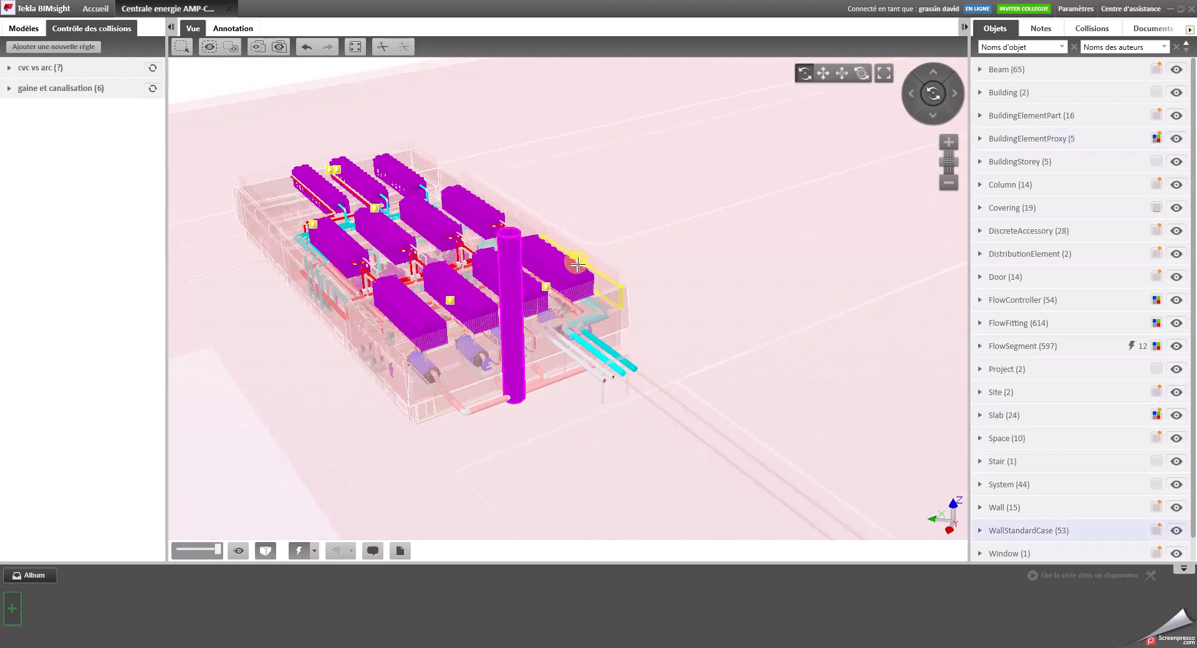
drag(604, 273, 530, 300)
click(533, 71)
click(585, 313)
drag(663, 297, 623, 286)
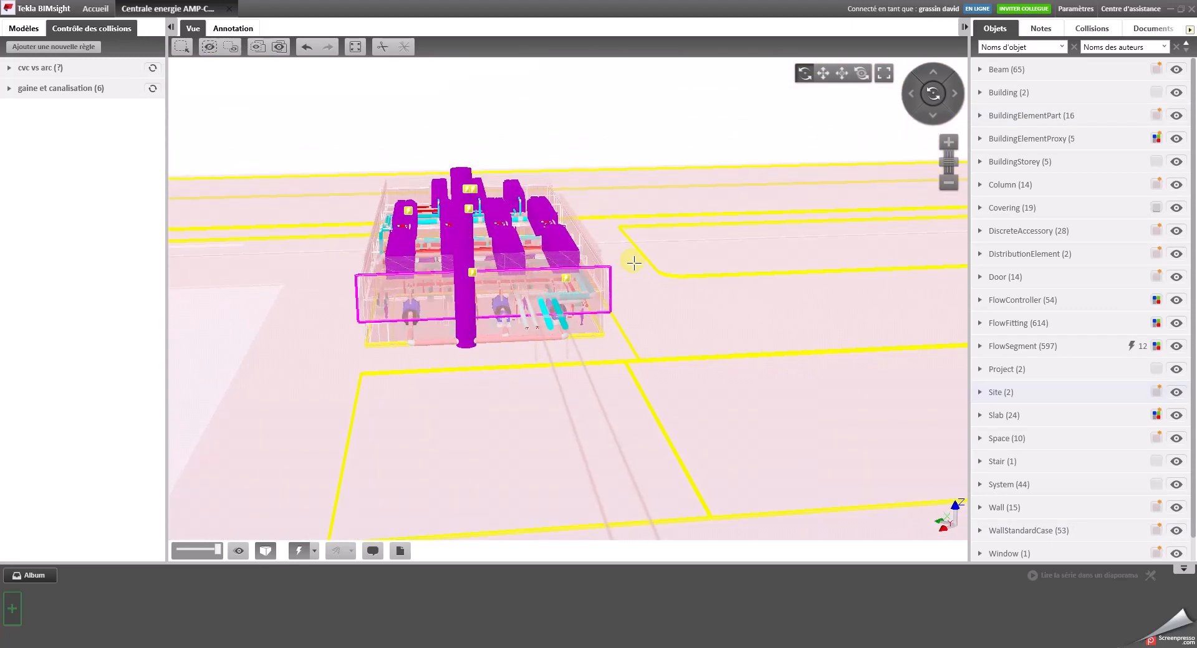
scroll(651, 282, down, 3)
scroll(628, 307, up, 2)
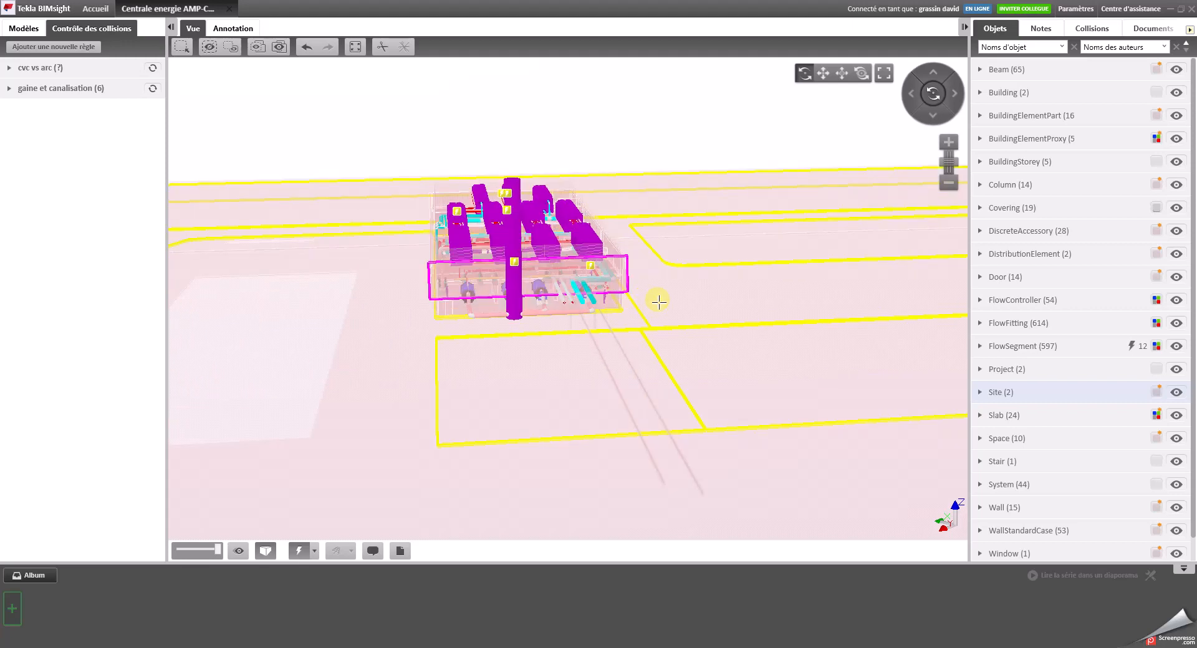
Step: Demonstrate moving the view across the site with the pan mode and the neighbouring movement mode
click(824, 74)
drag(834, 281, 609, 286)
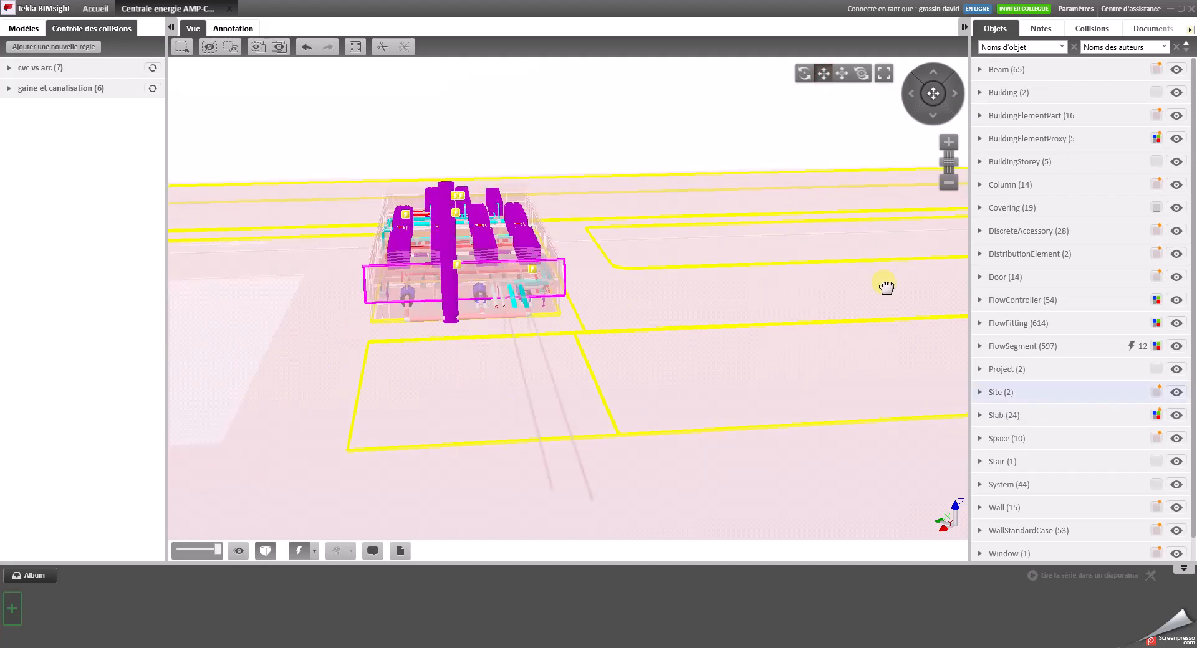
drag(737, 326, 737, 256)
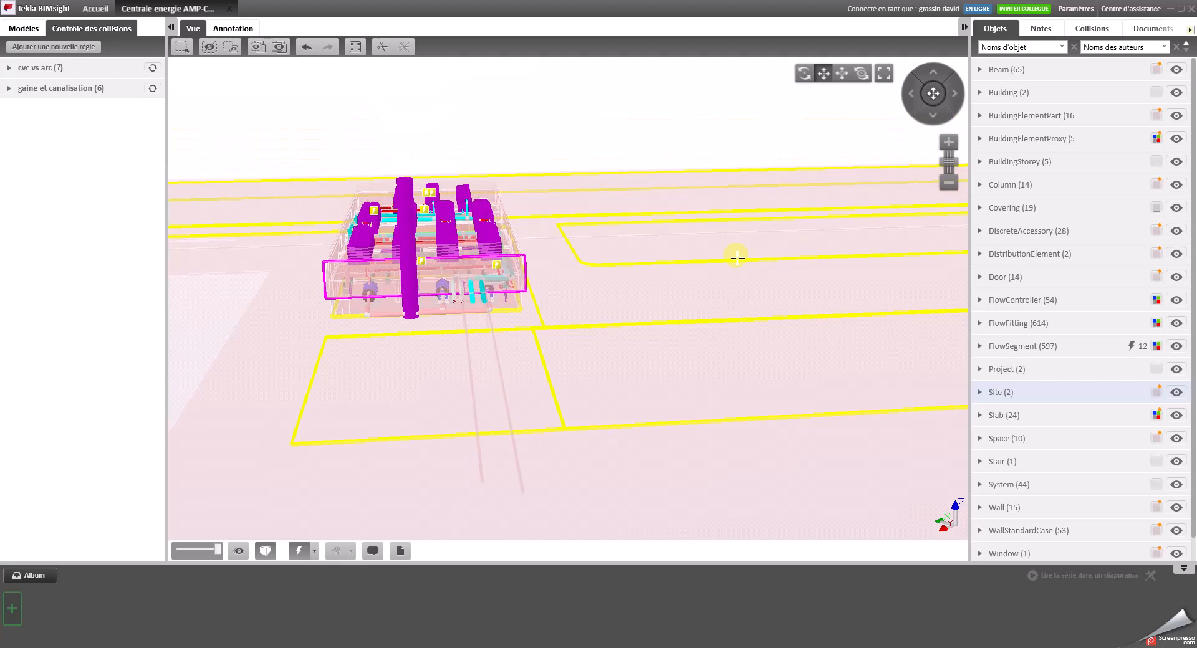
click(841, 73)
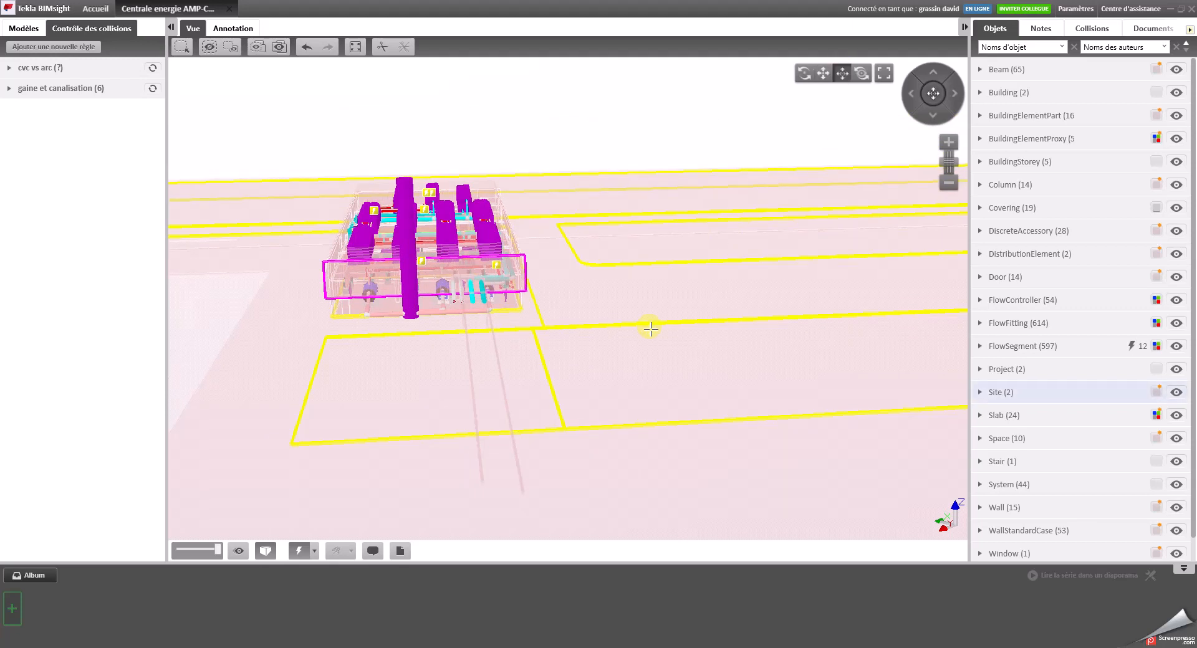
drag(646, 371, 574, 308)
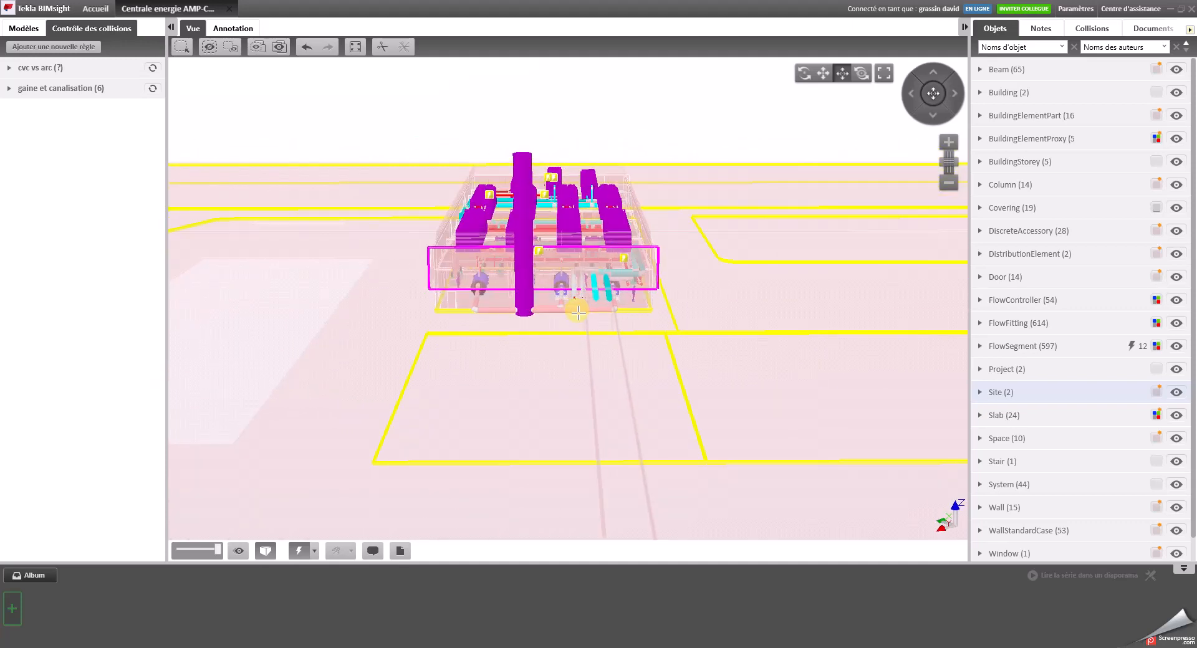
Step: Look around from a fixed viewpoint, and switch the model view to full screen and back
click(861, 75)
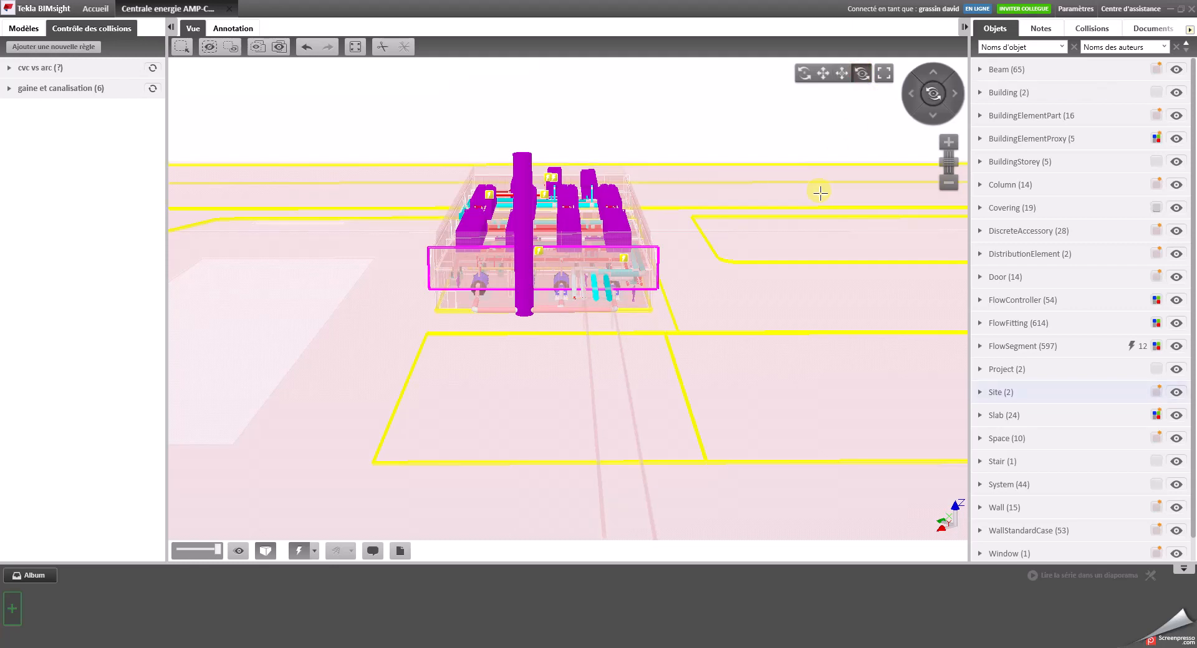
mouse_move(795, 290)
mouse_down()
mouse_move(700, 113)
mouse_move(727, 224)
mouse_move(743, 510)
mouse_move(770, 320)
mouse_move(941, 334)
mouse_move(545, 329)
mouse_move(788, 312)
mouse_up()
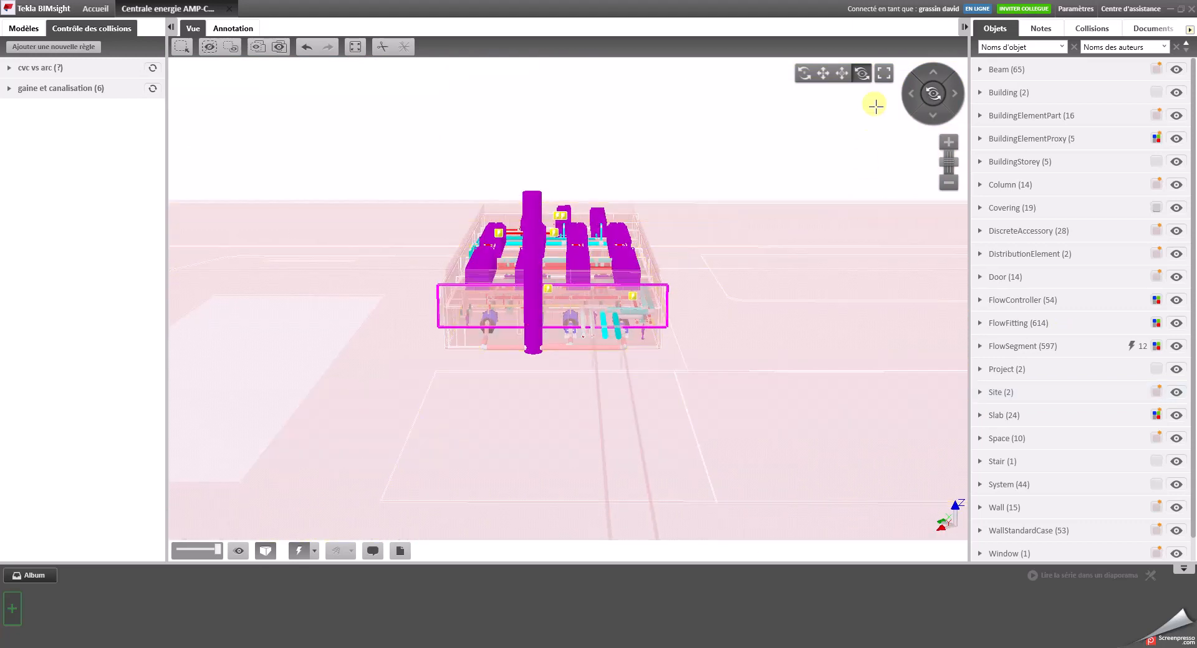
click(885, 74)
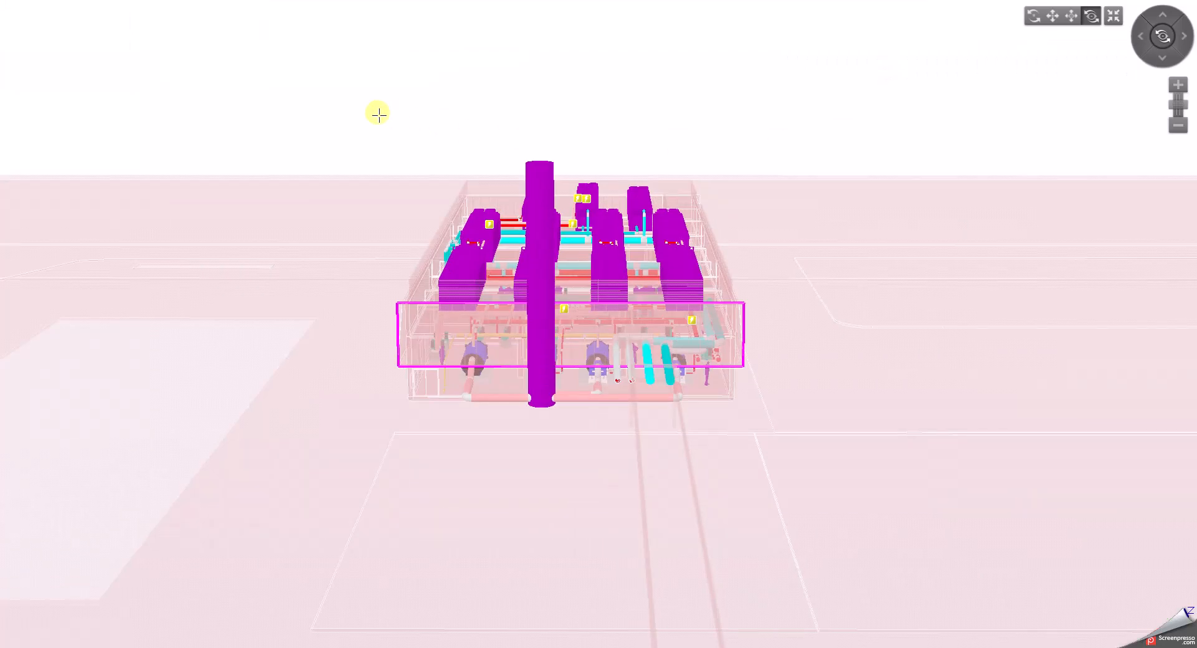
click(1114, 21)
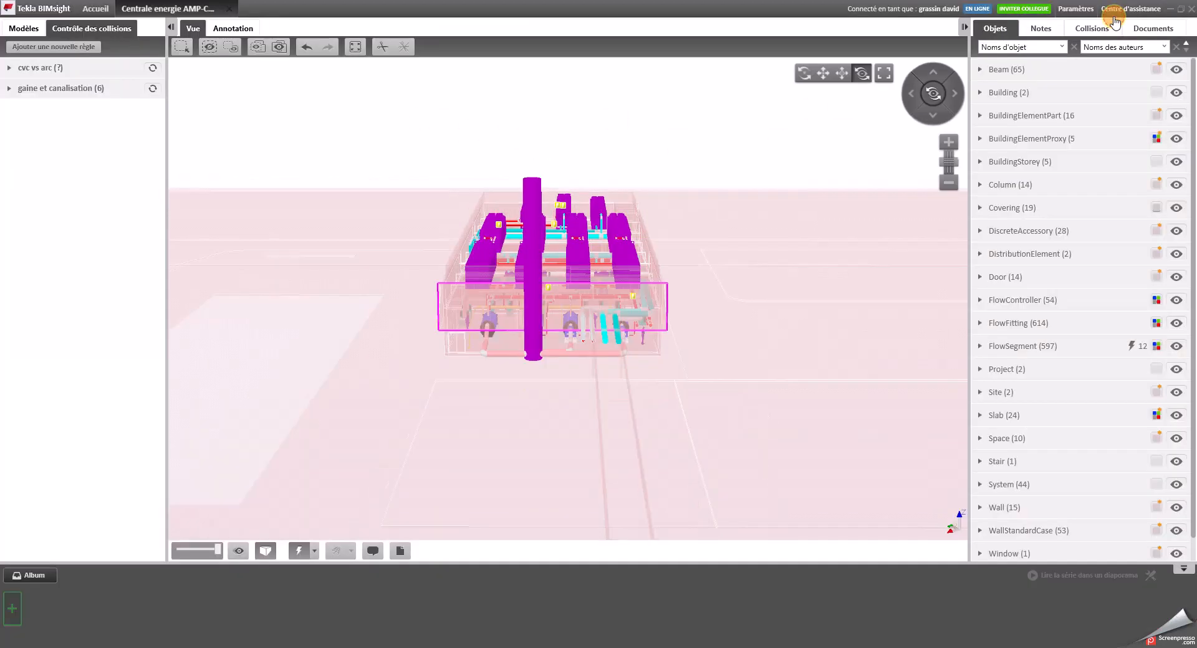
Step: Return to rotate navigation, lower the viewpoint at the chimney end, and examine its pipes at different distances
click(804, 75)
drag(673, 132, 657, 235)
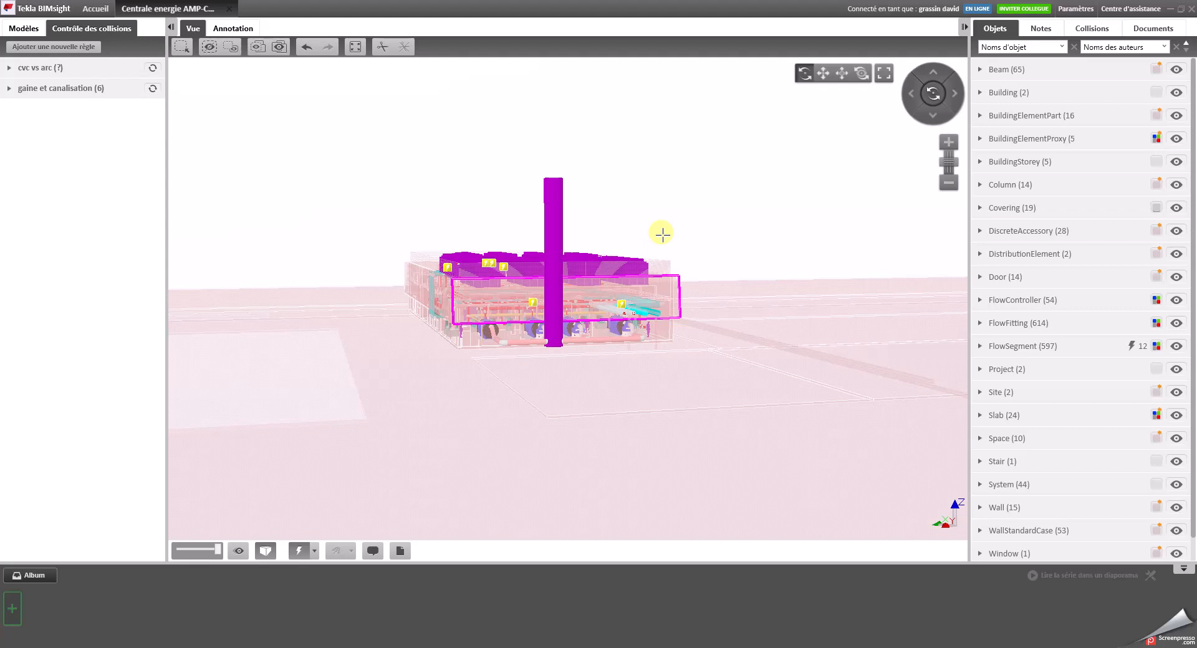
drag(662, 234, 572, 278)
scroll(527, 349, up, 3)
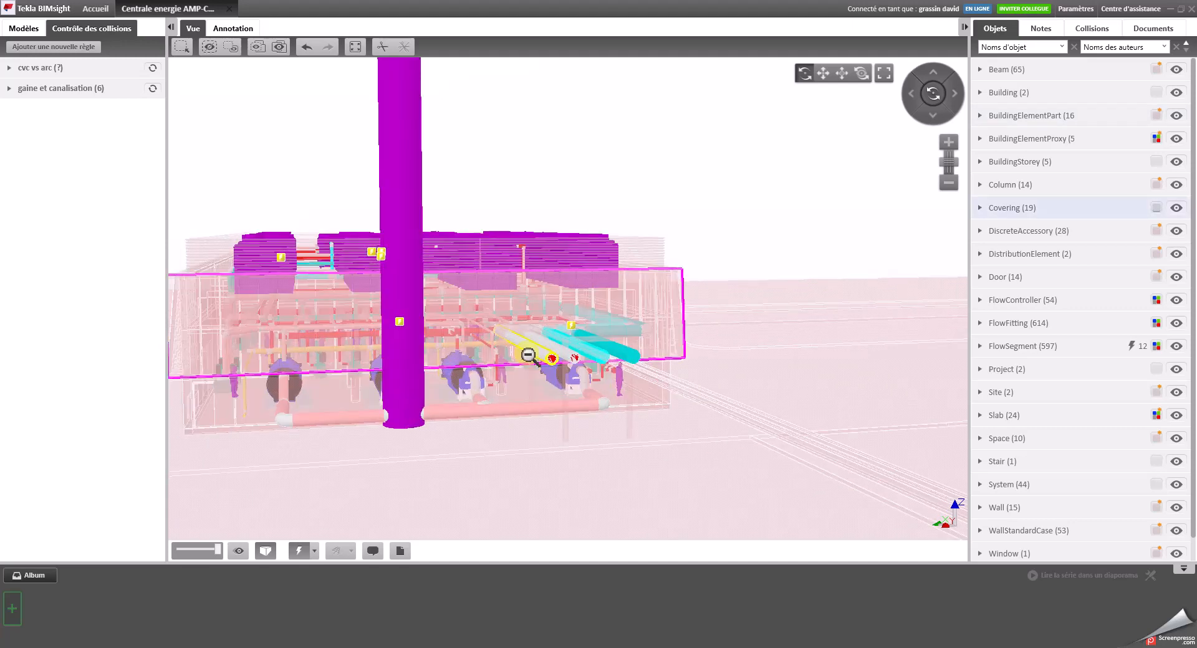
scroll(527, 349, down, 3)
scroll(527, 358, up, 3)
scroll(527, 358, down, 3)
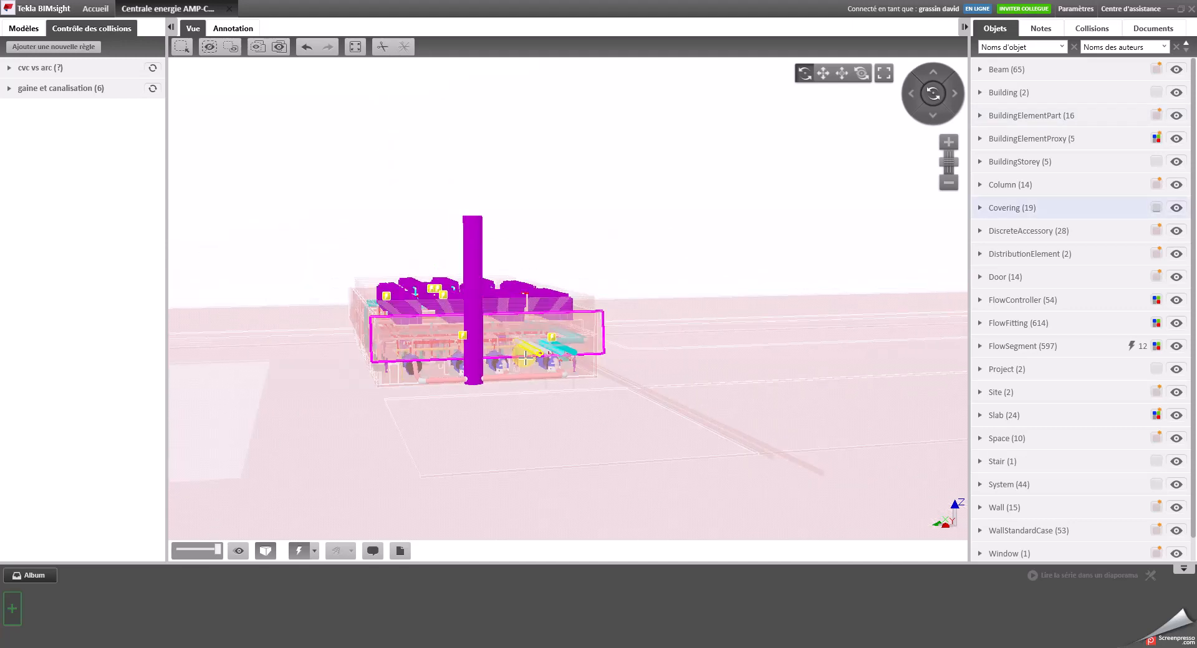
Step: Orbit around the chimney end from ground level, alternating between a close view and an overview of the site
drag(660, 267, 283, 243)
drag(700, 214, 739, 210)
drag(678, 290, 833, 360)
scroll(773, 357, up, 5)
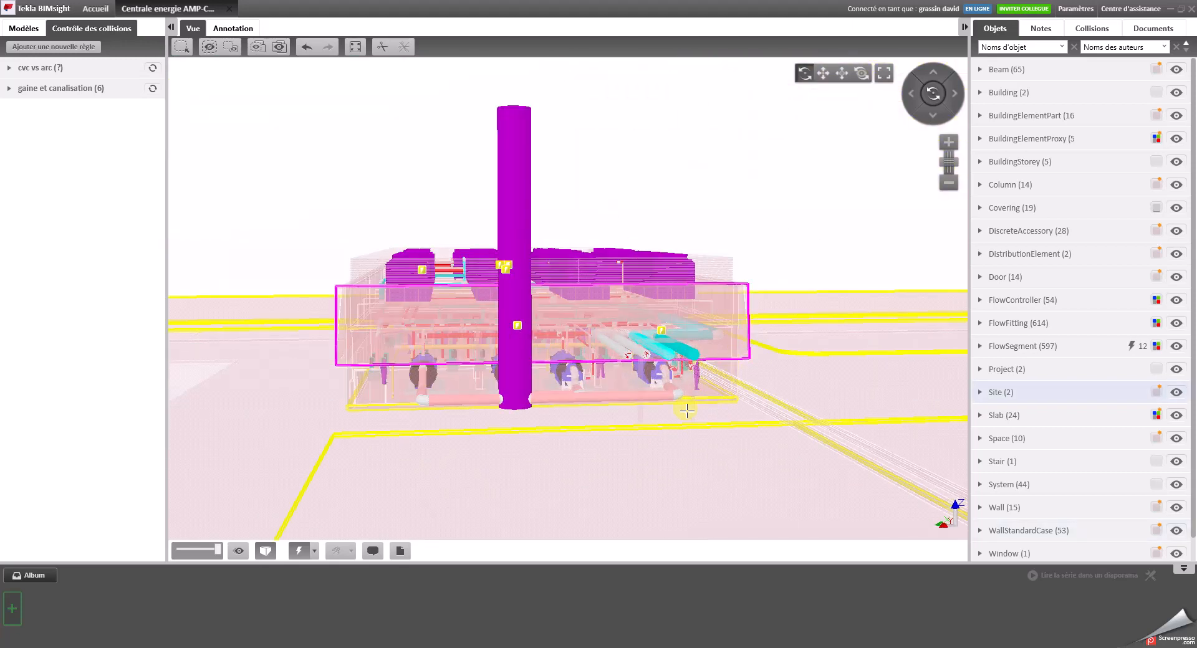
mouse_move(858, 331)
mouse_down()
mouse_move(775, 253)
mouse_move(838, 322)
mouse_up()
scroll(759, 366, down, 4)
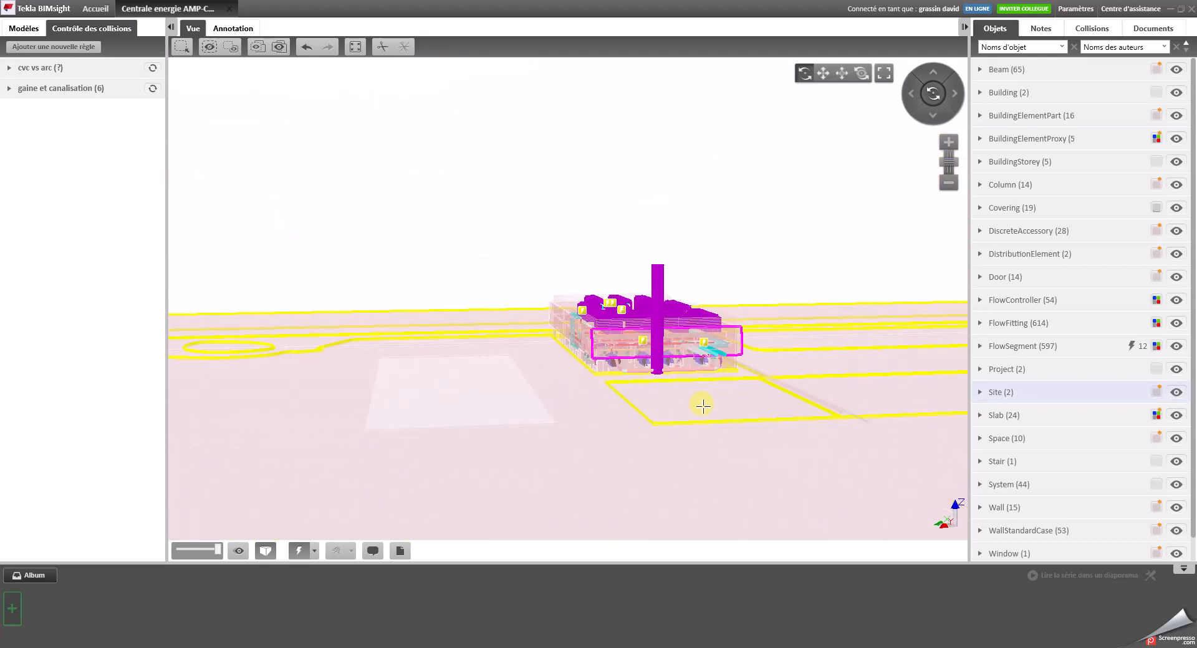
scroll(701, 399, up, 4)
drag(722, 372, 676, 339)
scroll(609, 270, up, 5)
drag(622, 279, 596, 361)
scroll(661, 357, down, 6)
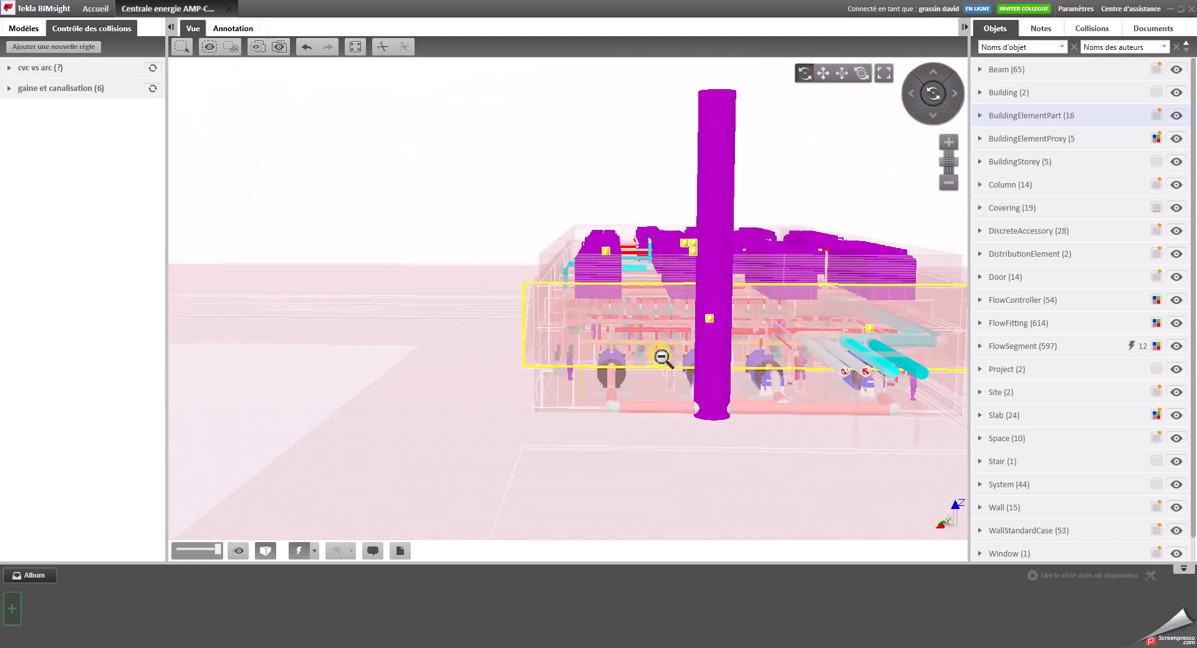
scroll(662, 358, down, 3)
Step: Raise the viewpoint, rotate around to the building's chimney-side corner, and enlarge it in the view
drag(684, 369, 698, 421)
middle_drag(768, 368, 659, 391)
scroll(669, 340, down, 4)
scroll(669, 340, up, 6)
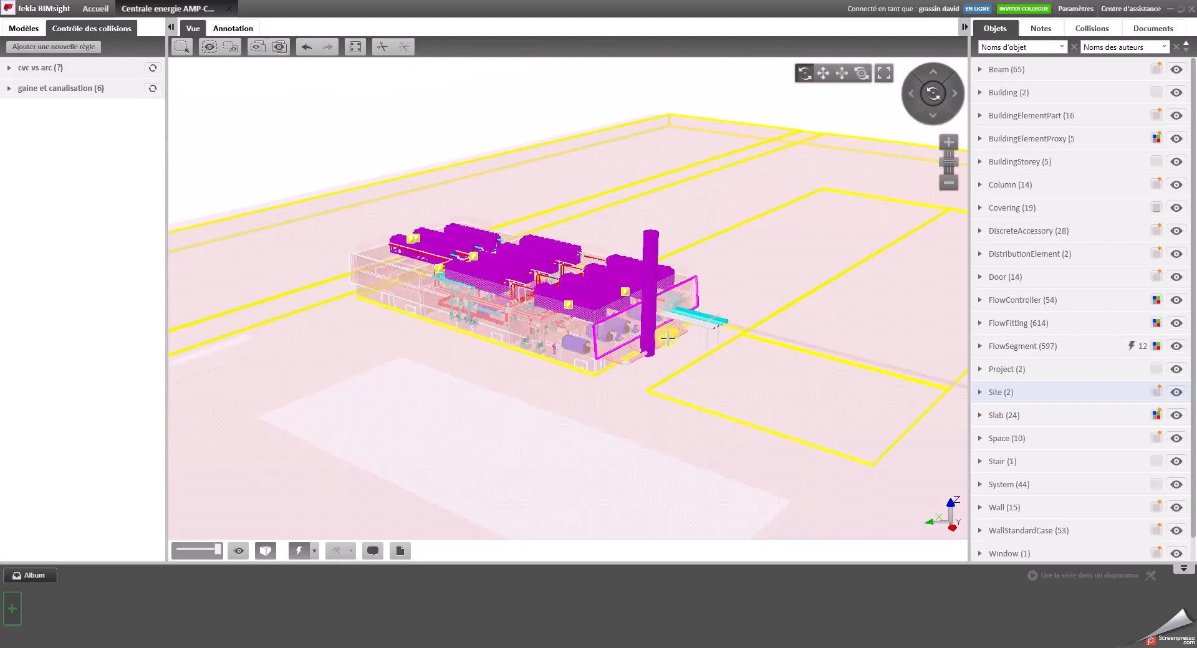
click(622, 337)
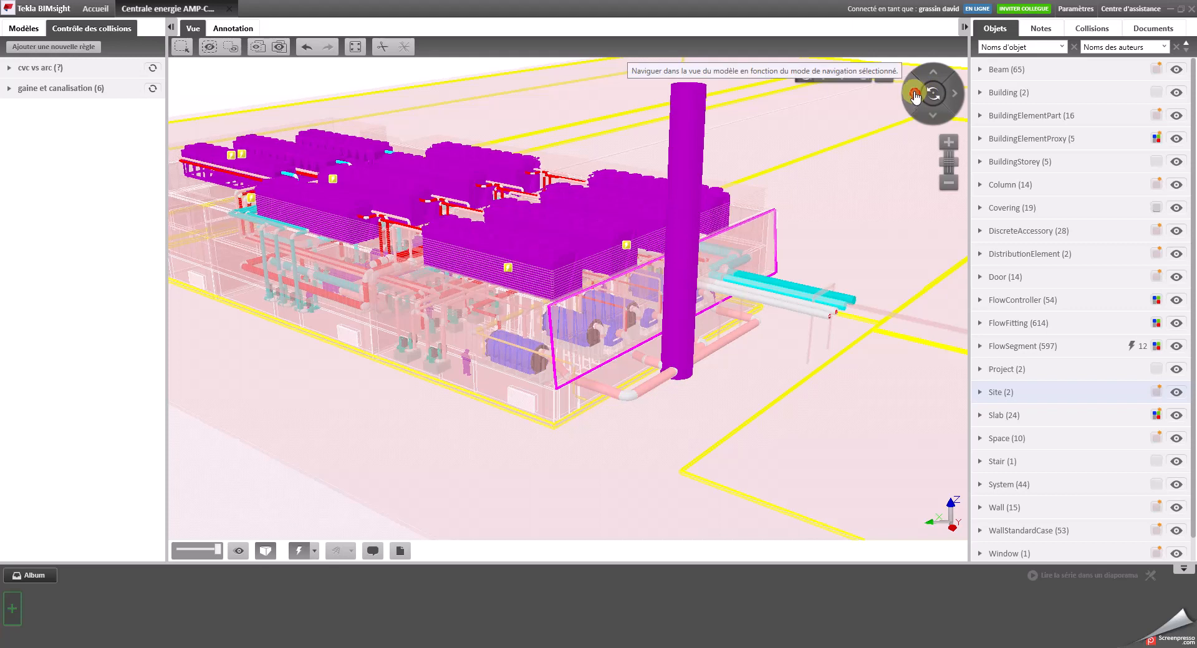
Step: Rotate the view sideways and vertically around the building with the navigation wheel
click(915, 97)
drag(931, 94, 932, 122)
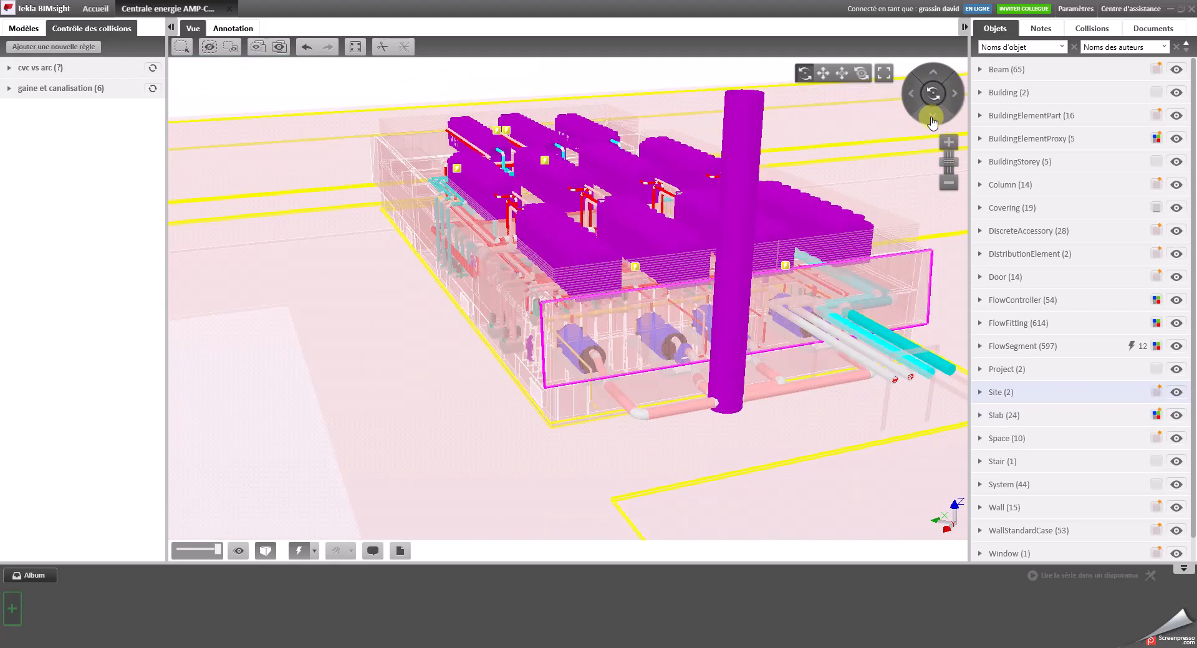
click(932, 122)
click(933, 81)
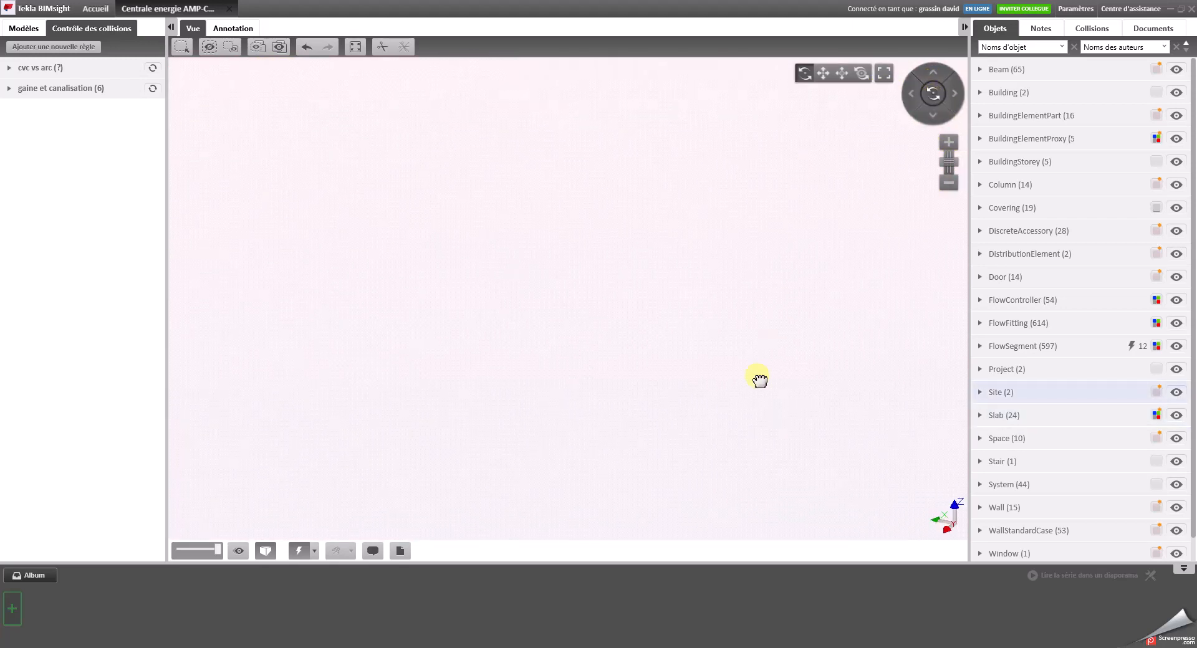
Step: Bring the building back into view, recentre its chimney end, and adjust the zoom level with the zoom control
scroll(678, 359, down, 2)
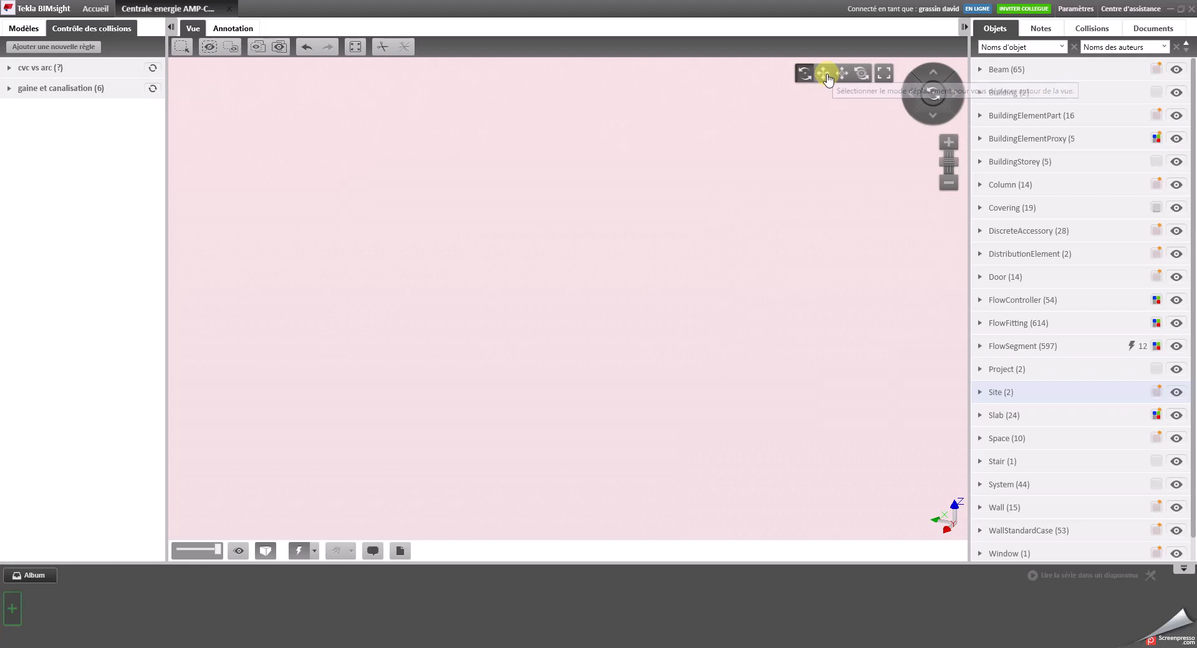
click(355, 46)
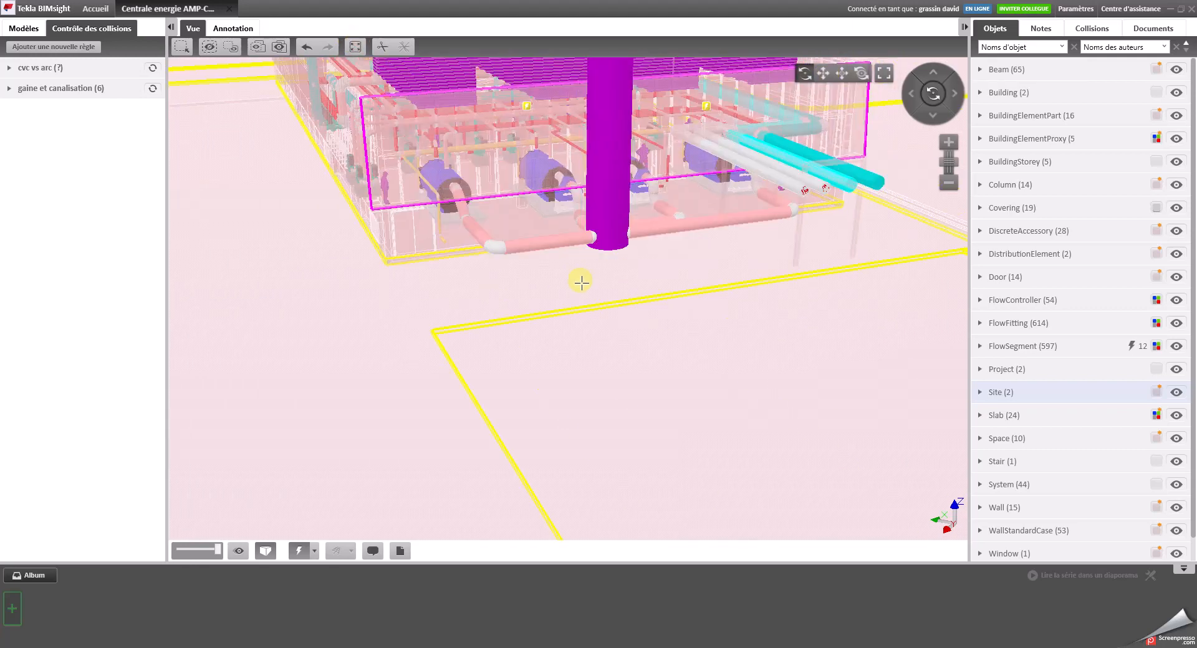
middle_drag(613, 242, 661, 332)
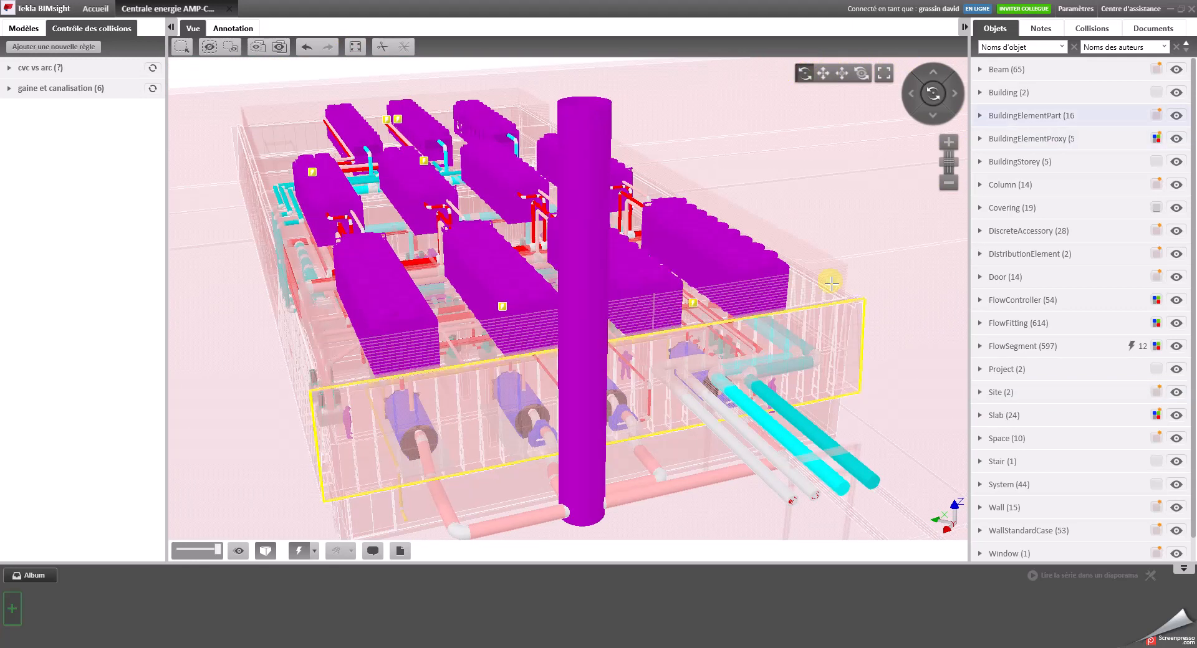
mouse_move(947, 170)
mouse_down()
mouse_move(951, 181)
mouse_move(951, 163)
mouse_up()
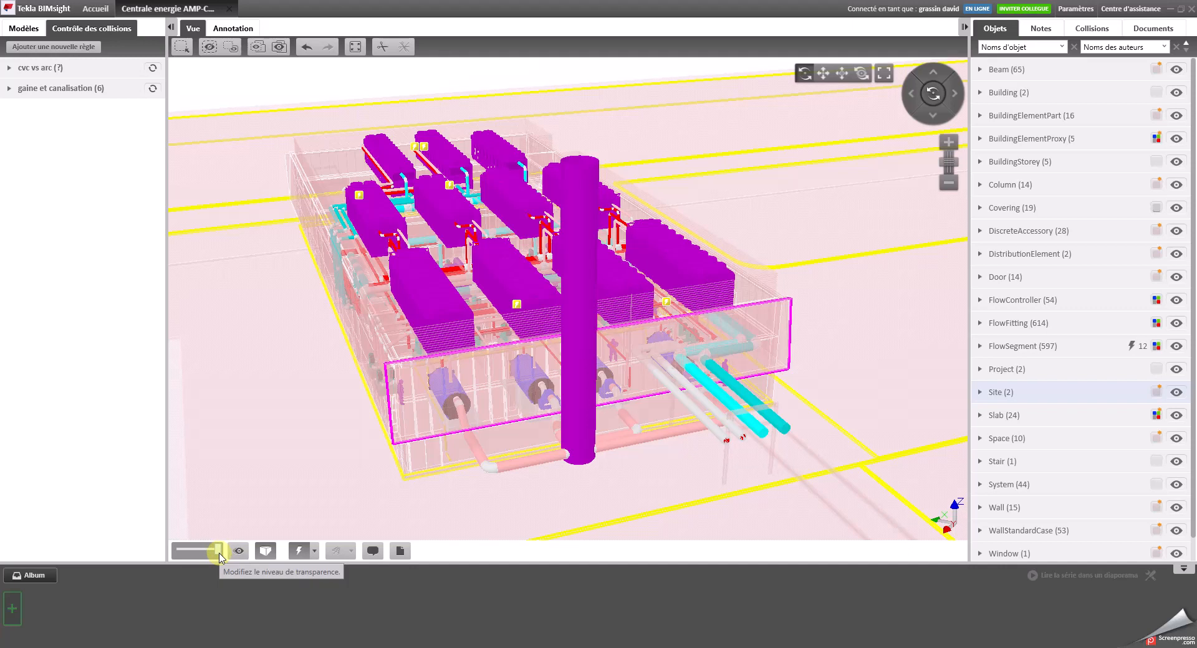
Step: Vary the model's transparency between nearly see-through and opaque, leaving it slightly below full opacity
click(178, 554)
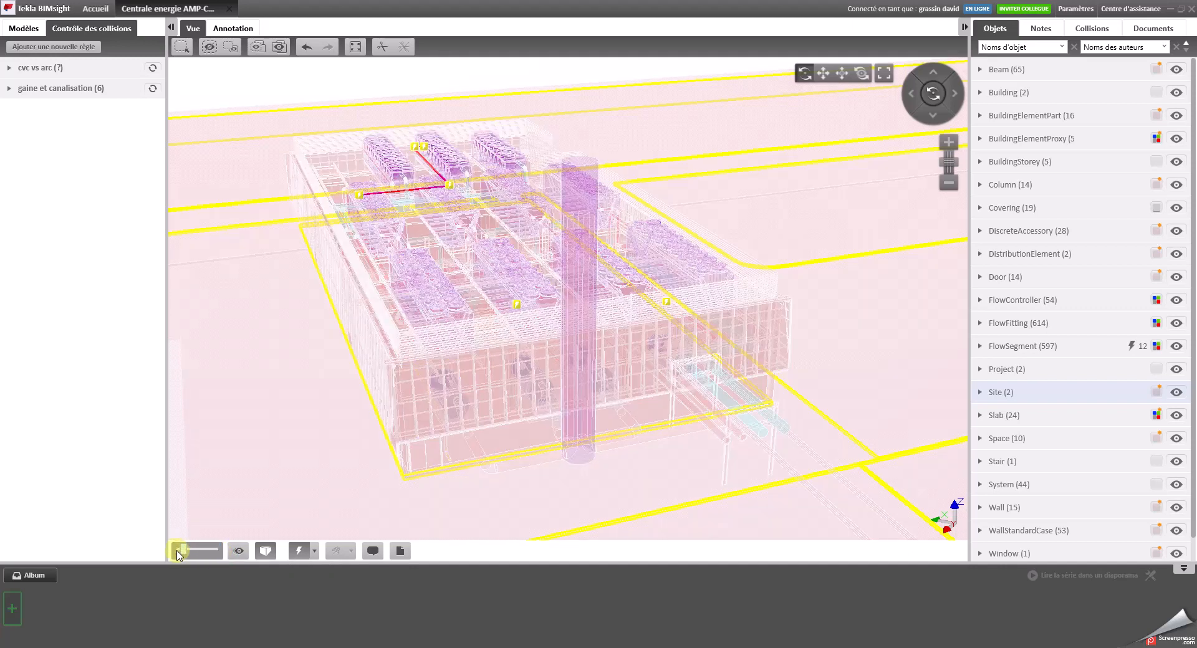
drag(209, 549, 228, 548)
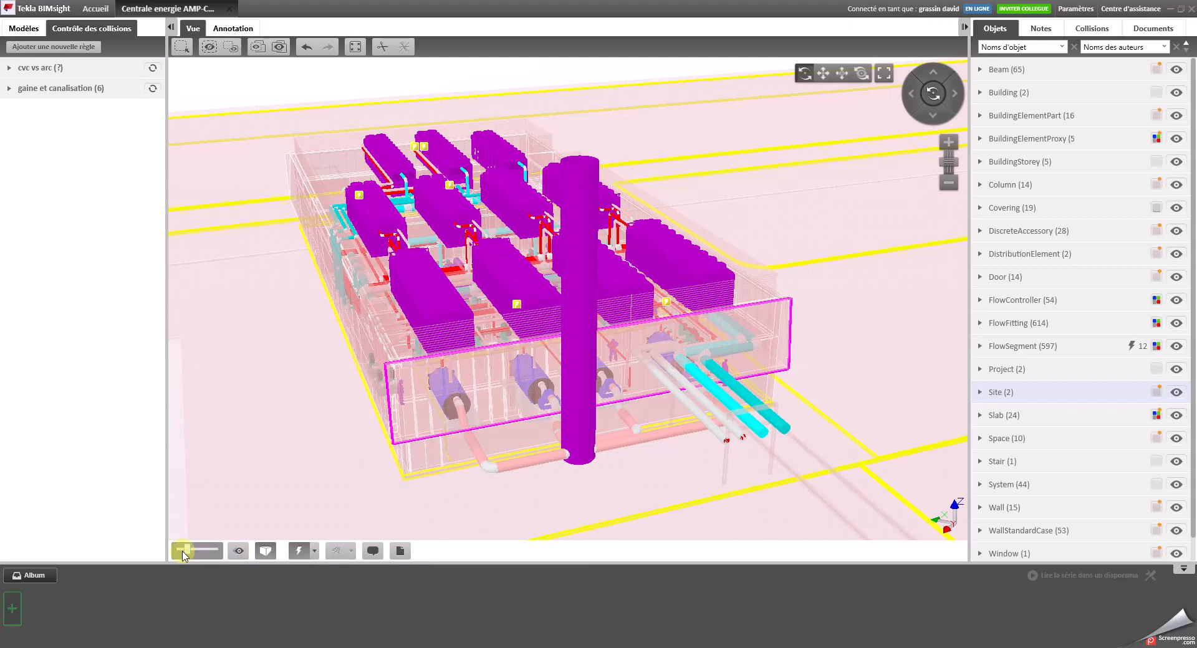
click(184, 554)
drag(195, 556, 215, 551)
scroll(553, 465, up, 5)
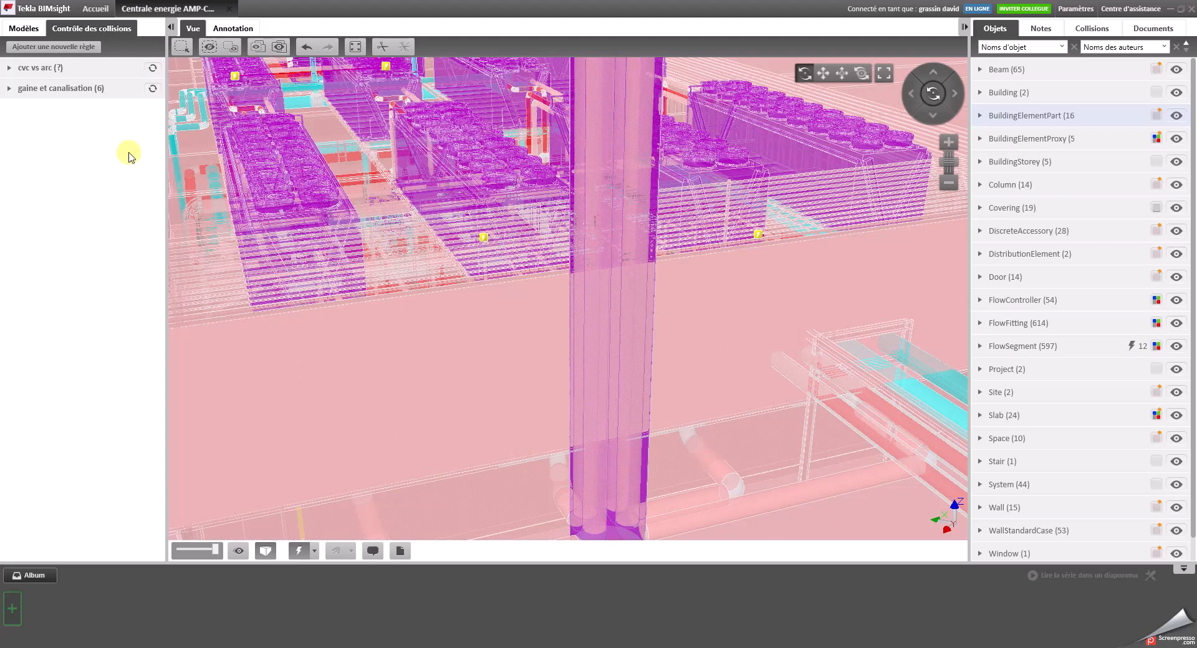
Step: Restore AMP_V22.ifc to its default colour and toggle the model's visibility off and back on
click(25, 29)
click(133, 109)
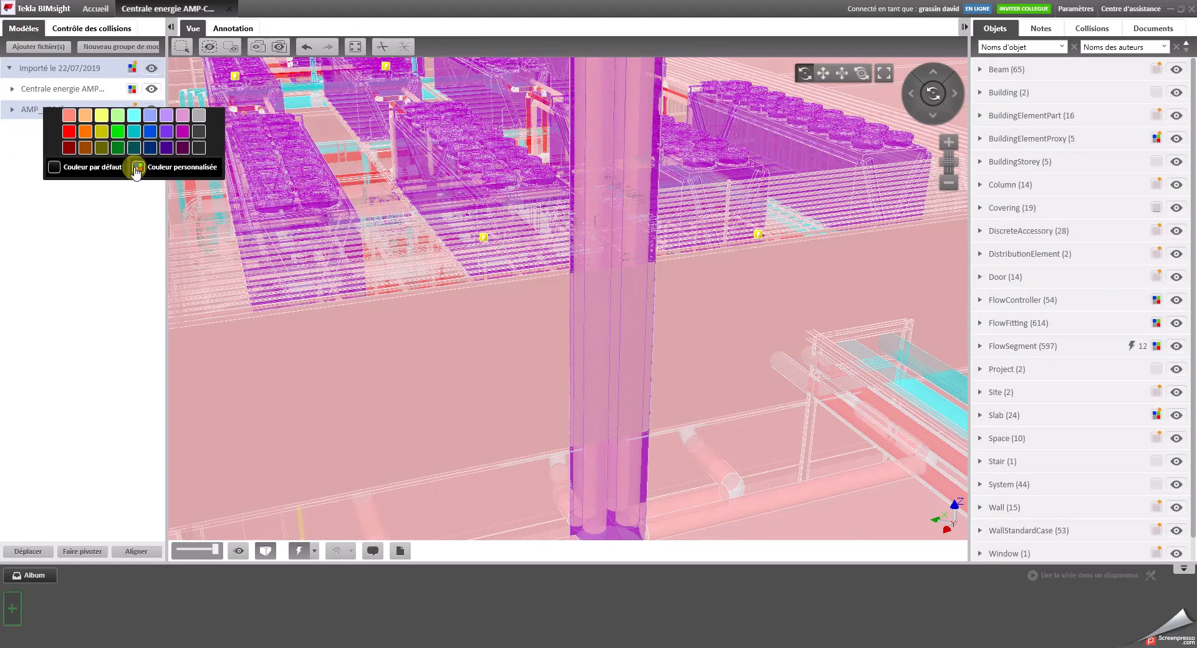
click(85, 177)
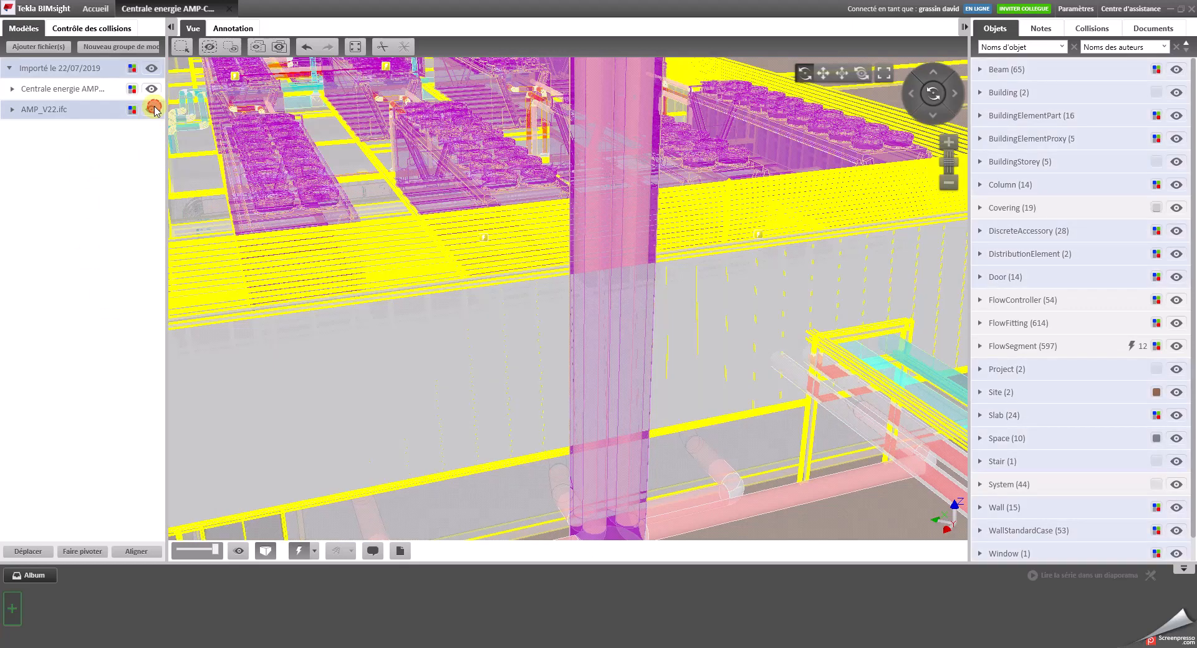
click(152, 110)
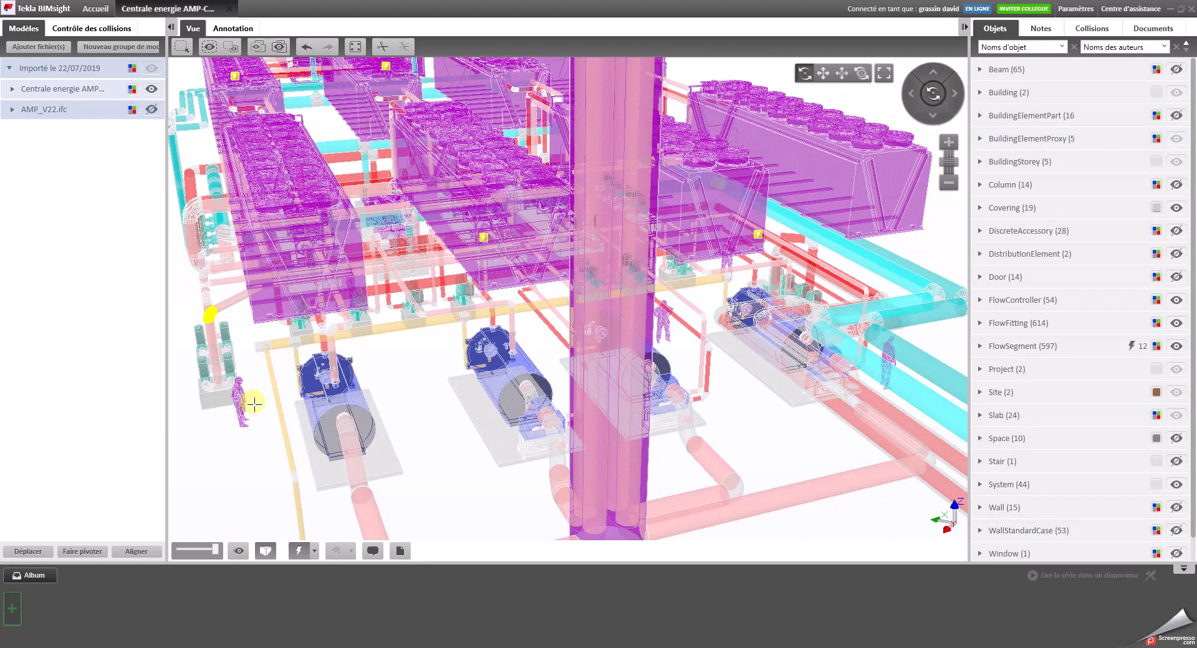
click(152, 109)
Step: Vary the global transparency and set the model to full opacity, viewing the facade and roof units around the chimney
drag(419, 395, 367, 347)
click(274, 528)
drag(214, 548, 225, 552)
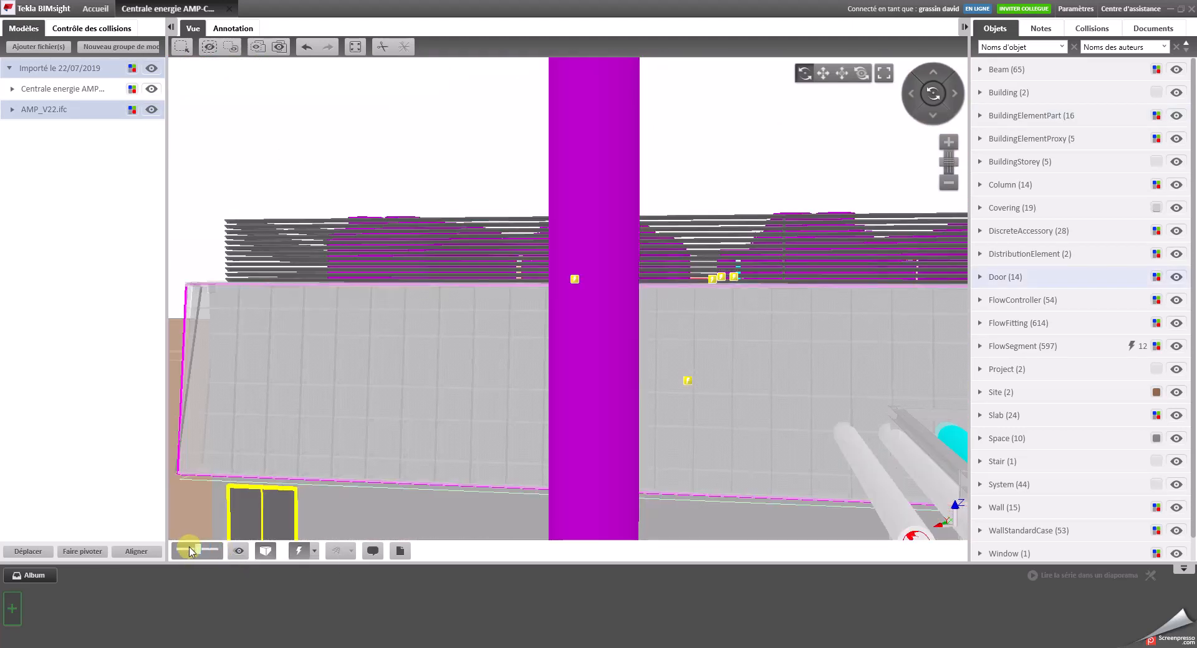
click(192, 551)
click(274, 557)
drag(489, 348, 569, 419)
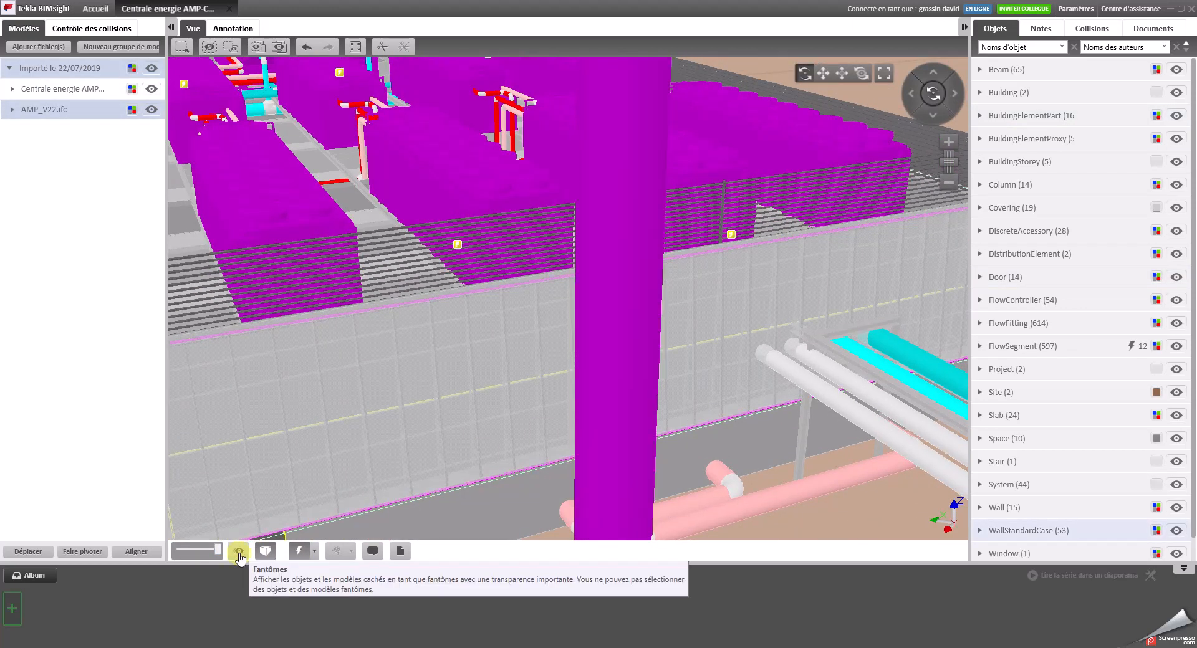
Step: Hide AMP_V22.ifc and turn on ghost display so its hidden objects show faintly around the technical equipment
click(131, 109)
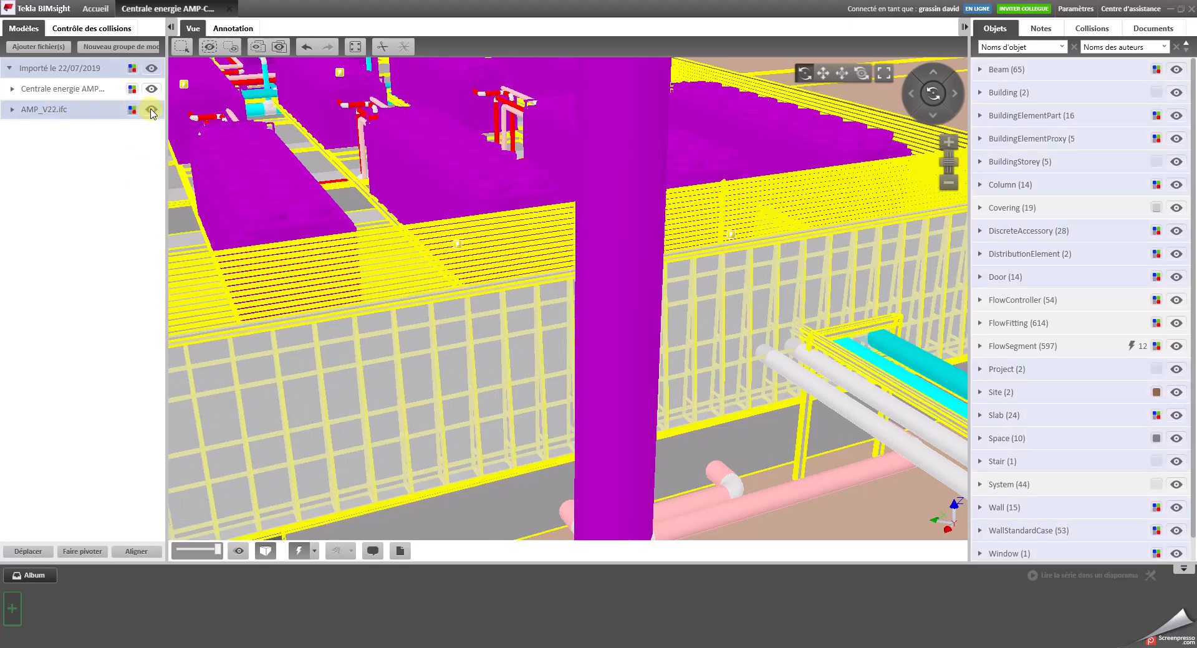
click(151, 111)
drag(455, 406, 524, 388)
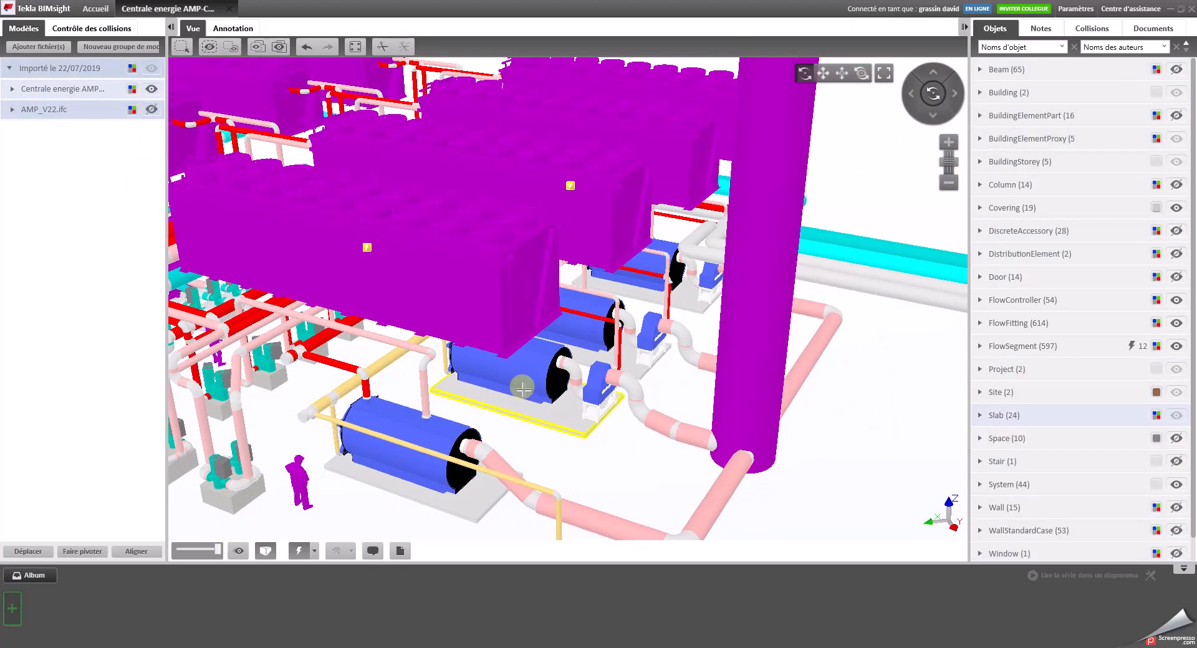
click(239, 552)
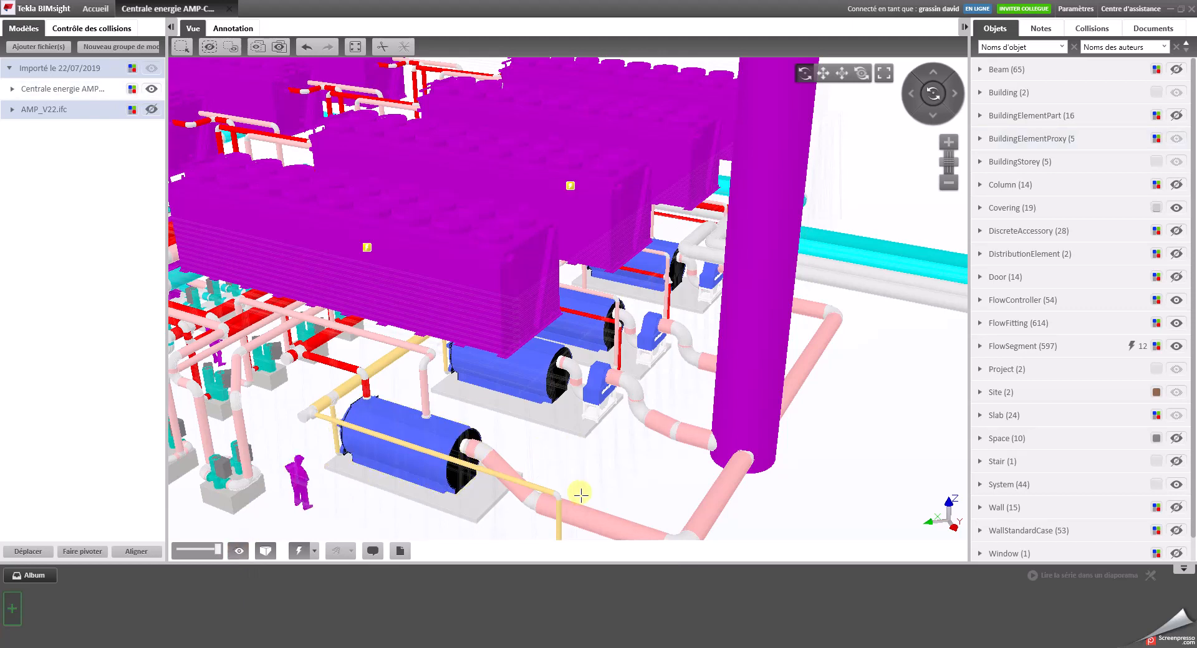
drag(624, 488, 555, 459)
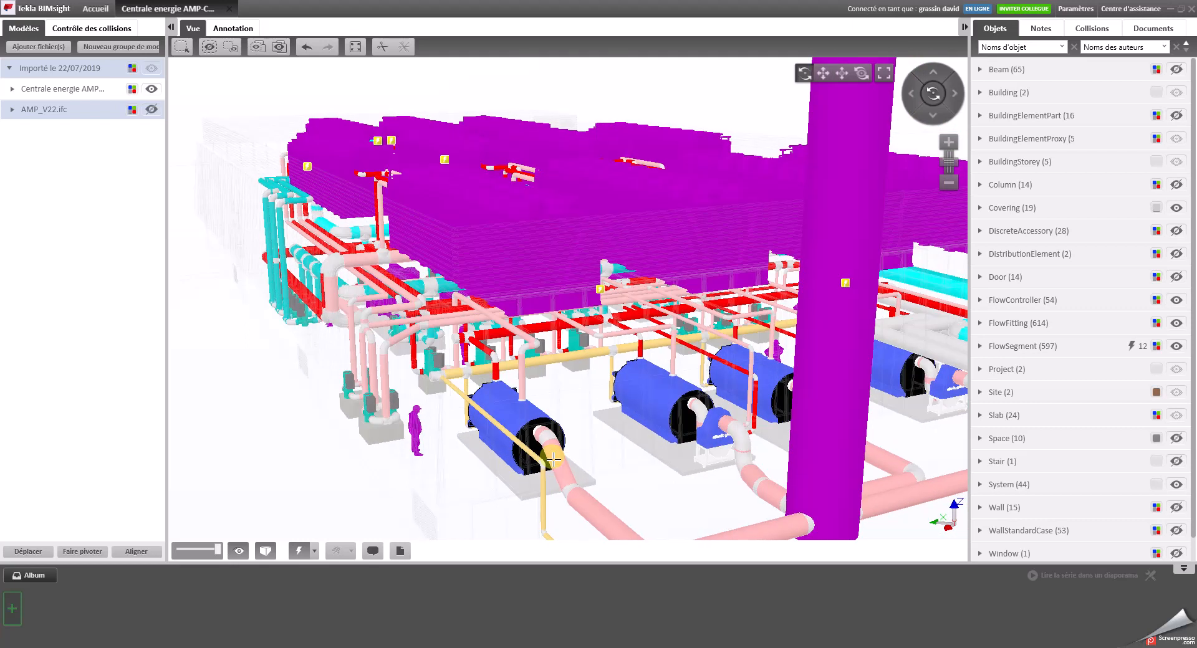
Step: Show AMP_V22.ifc again and hide the Centrale energie AMP model, viewing its ghosted units over the roof
click(150, 110)
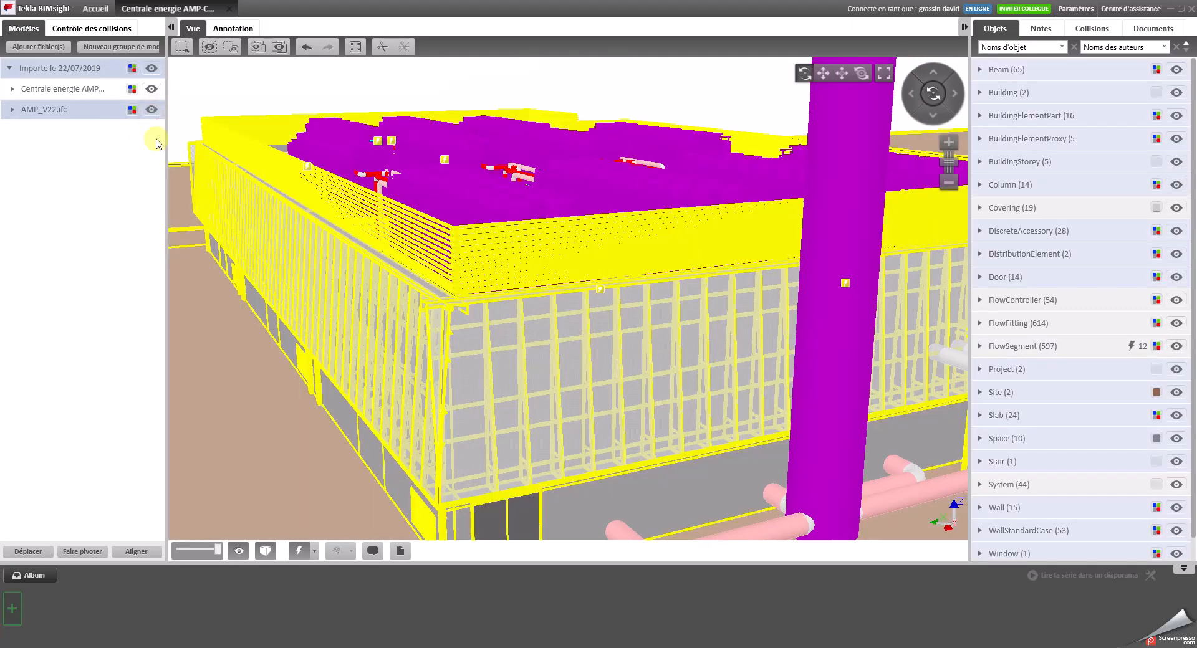
click(151, 89)
drag(317, 278, 492, 347)
scroll(578, 242, up, 3)
scroll(575, 261, up, 2)
drag(572, 291, 605, 363)
scroll(607, 370, down, 3)
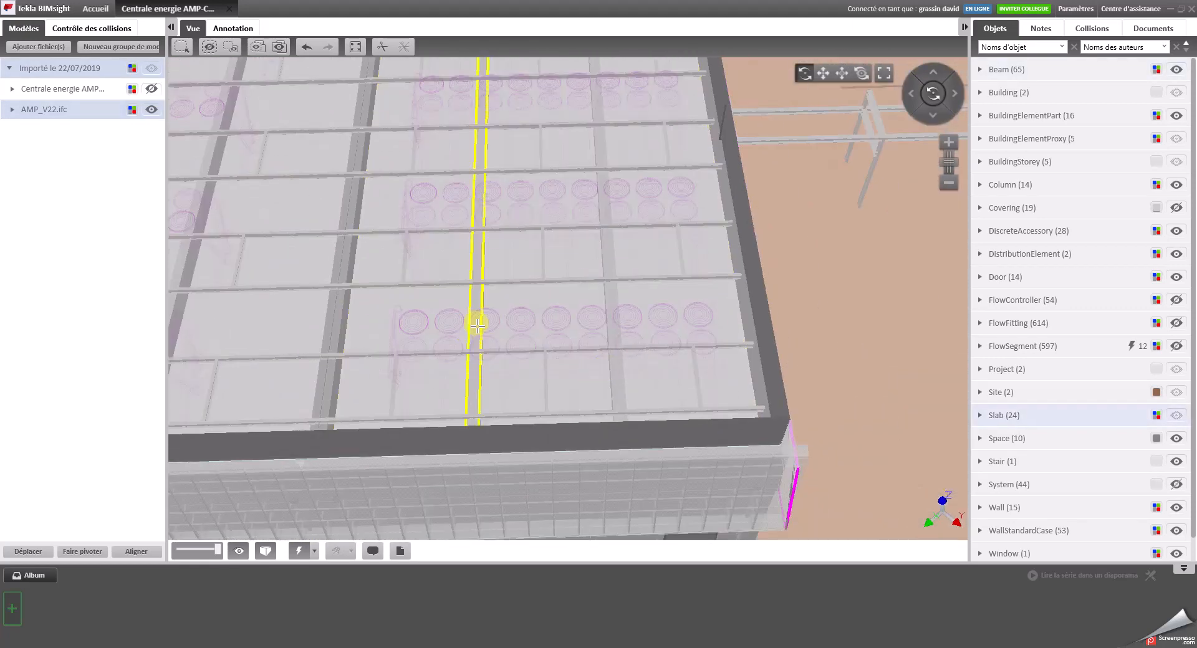
Step: Turn off ghost display of hidden objects and view the whole building from a raised corner
click(429, 482)
click(239, 552)
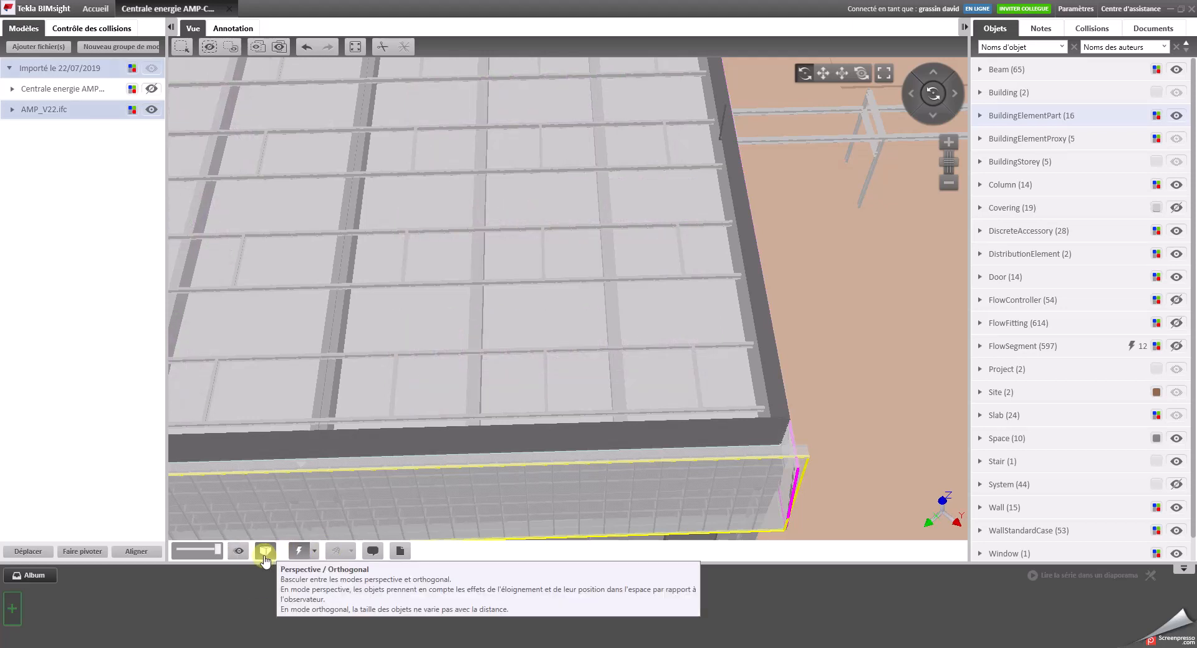
scroll(481, 426, down, 5)
drag(541, 374, 428, 302)
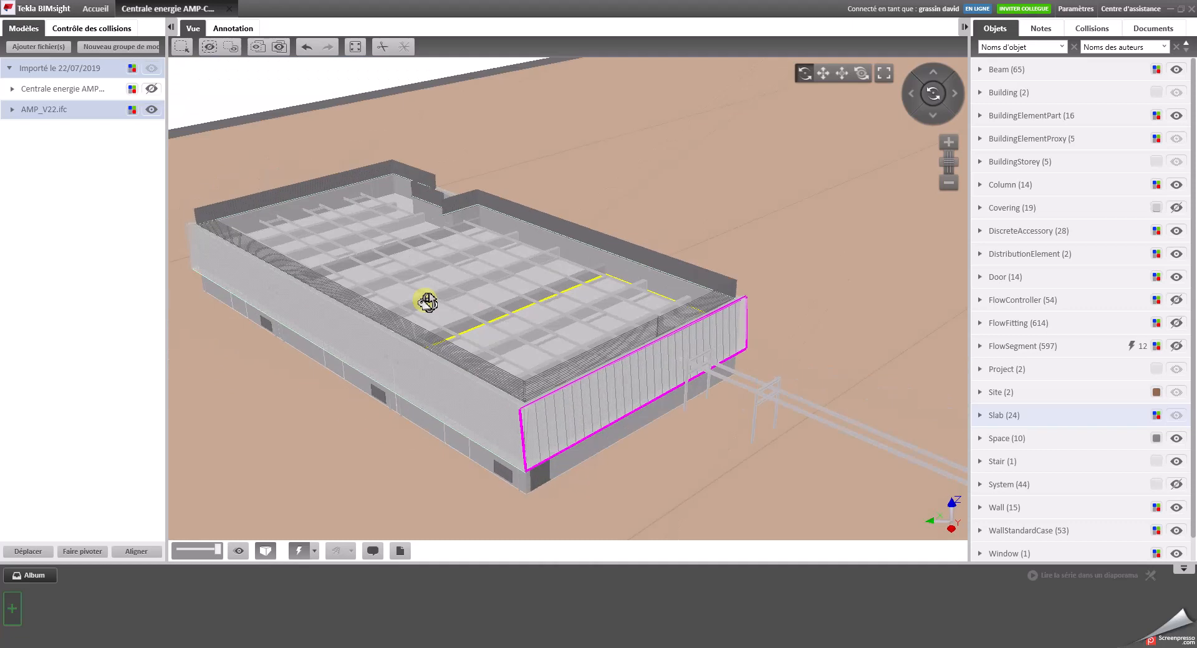
Step: Switch the view to orthogonal projection and face the building's end wall squarely
click(268, 553)
scroll(442, 220, up, 4)
drag(625, 347, 447, 249)
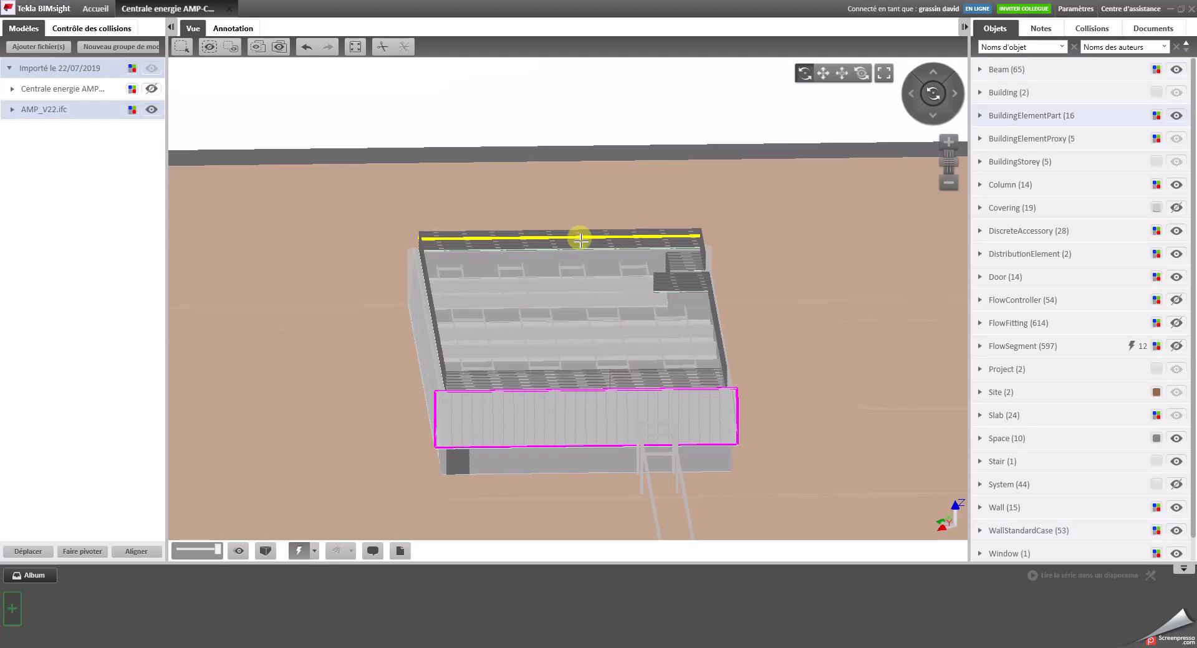
scroll(632, 260, up, 3)
mouse_move(639, 304)
mouse_down()
mouse_move(631, 273)
mouse_move(639, 301)
mouse_up()
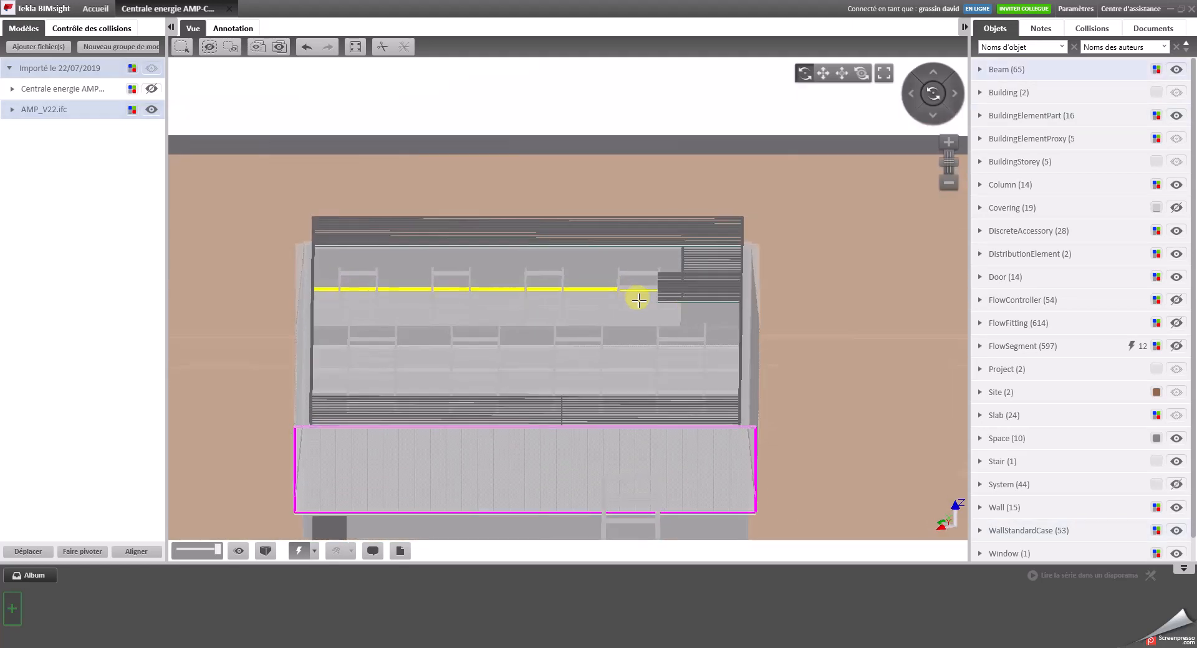
click(456, 464)
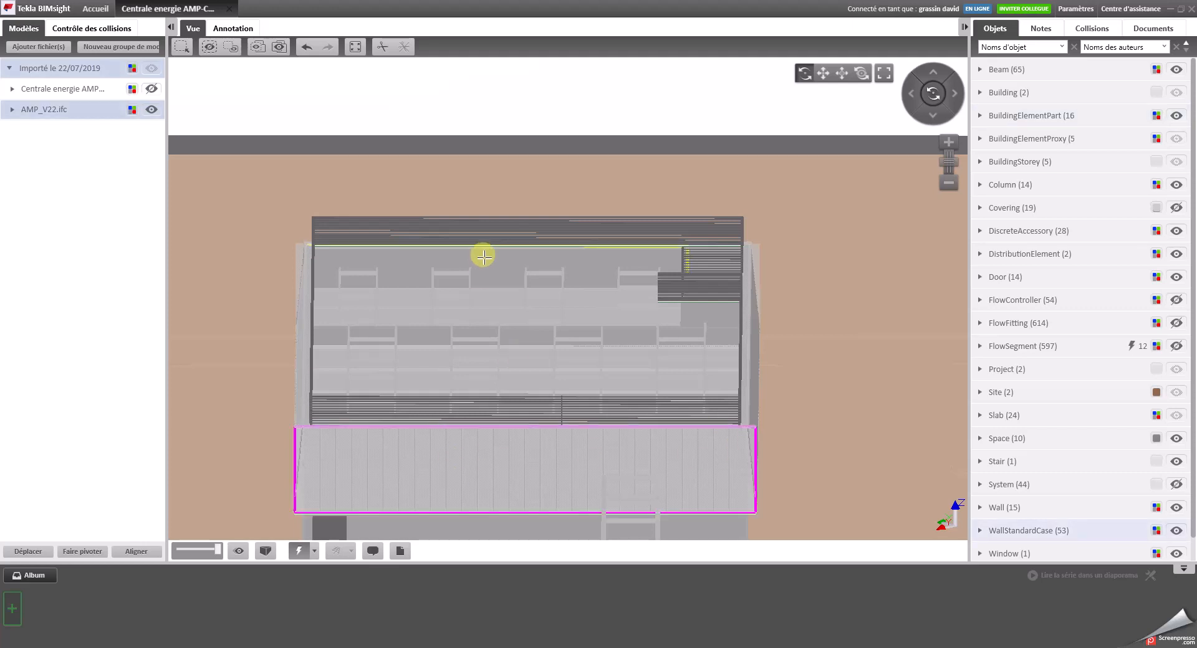
Step: Return the view to perspective projection and look at the building from its opposite end and corner
click(266, 551)
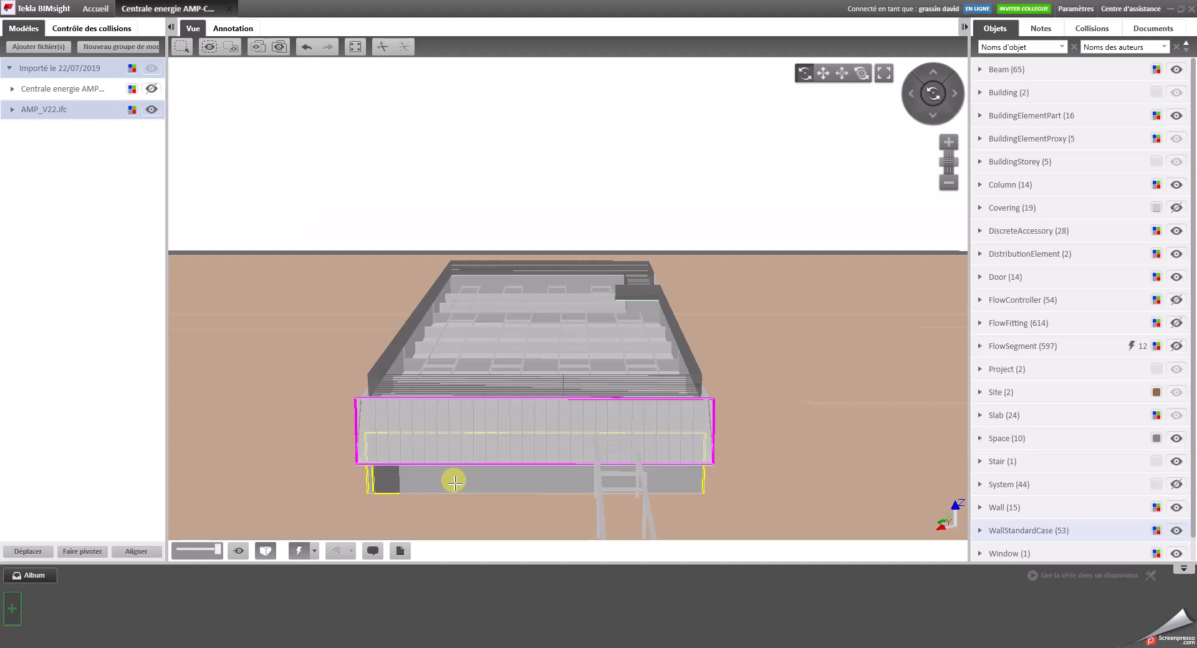
drag(459, 482, 914, 456)
scroll(914, 455, up, 3)
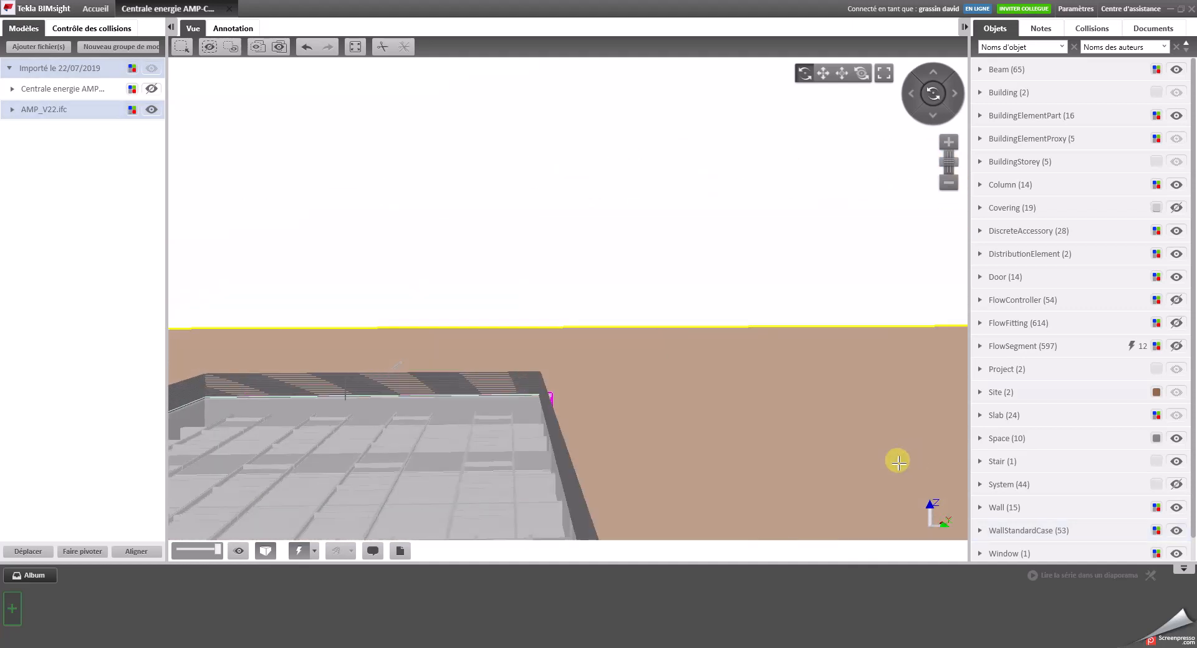
middle_drag(914, 455, 775, 357)
scroll(662, 334, down, 6)
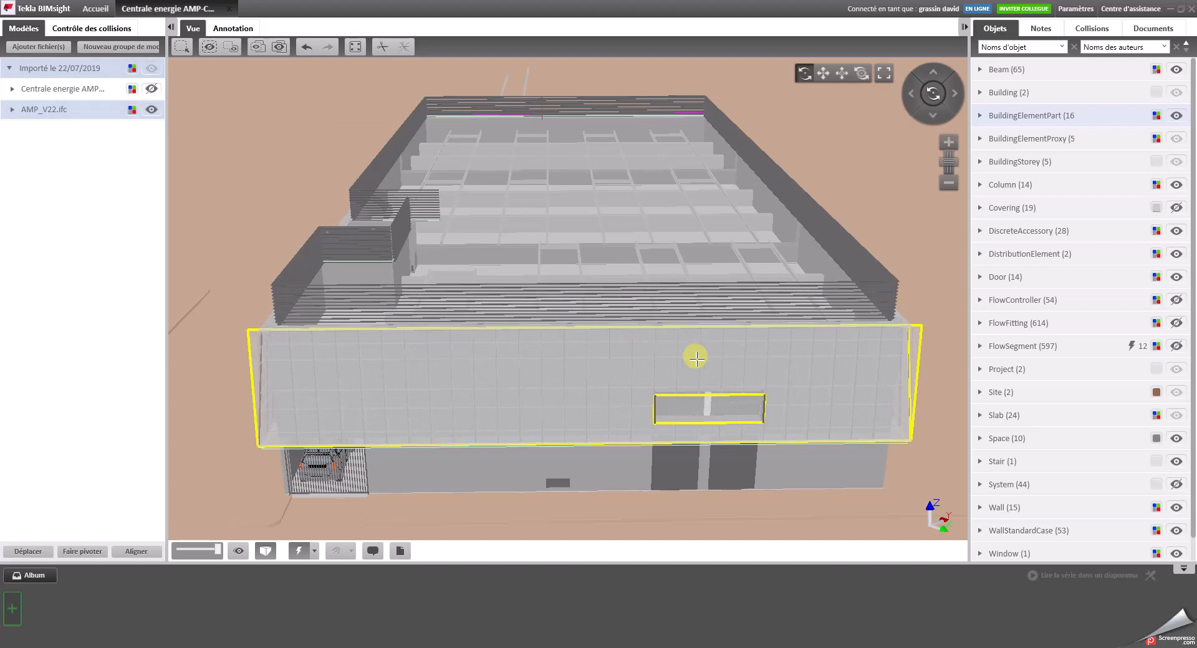
click(268, 560)
drag(478, 496, 528, 470)
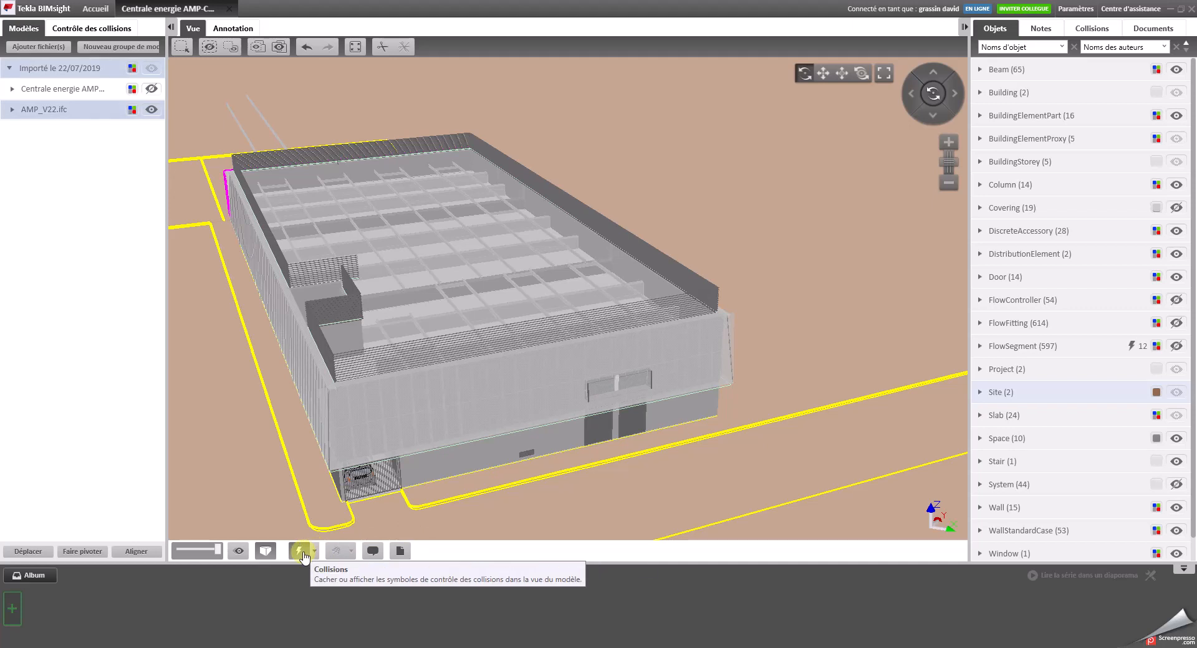
Step: Look at the collision rules and make the Centrale energie AMP model visible again
click(79, 29)
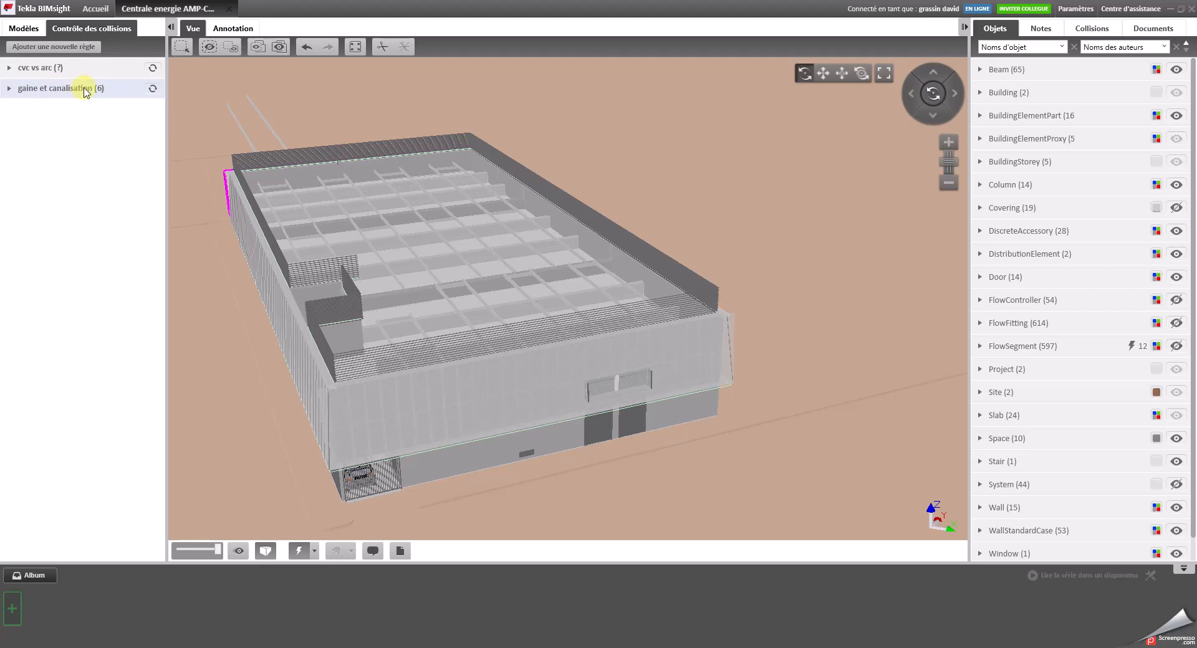
mouse_move(340, 414)
mouse_down()
mouse_move(356, 417)
mouse_move(322, 408)
mouse_up()
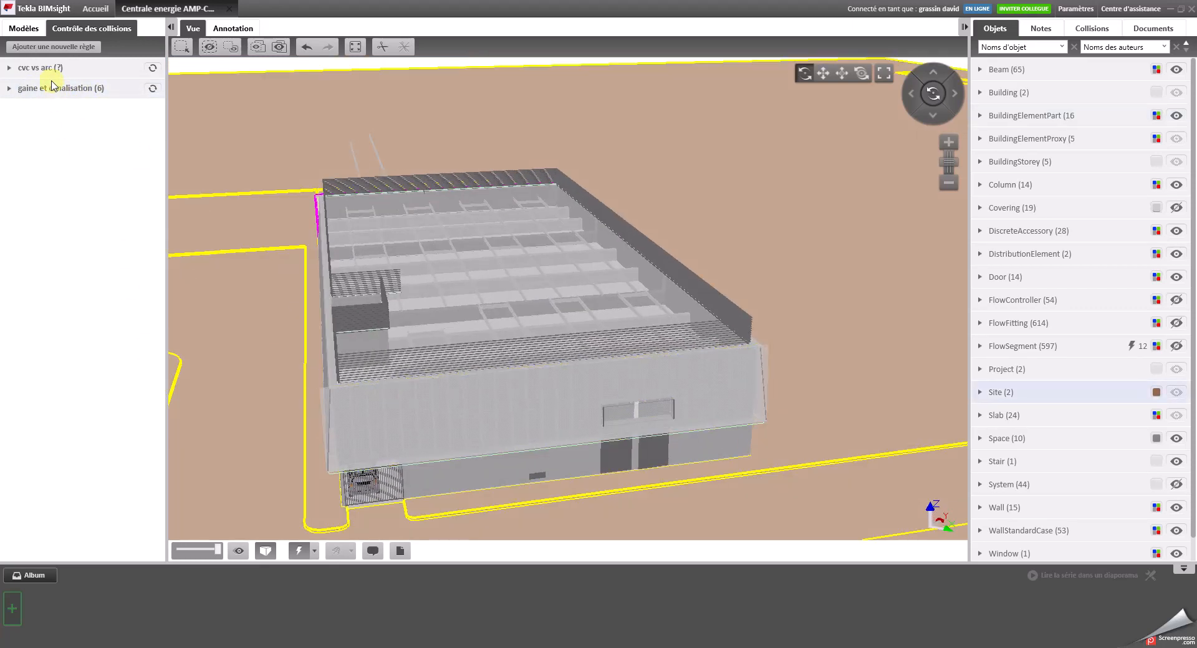
click(25, 28)
click(151, 89)
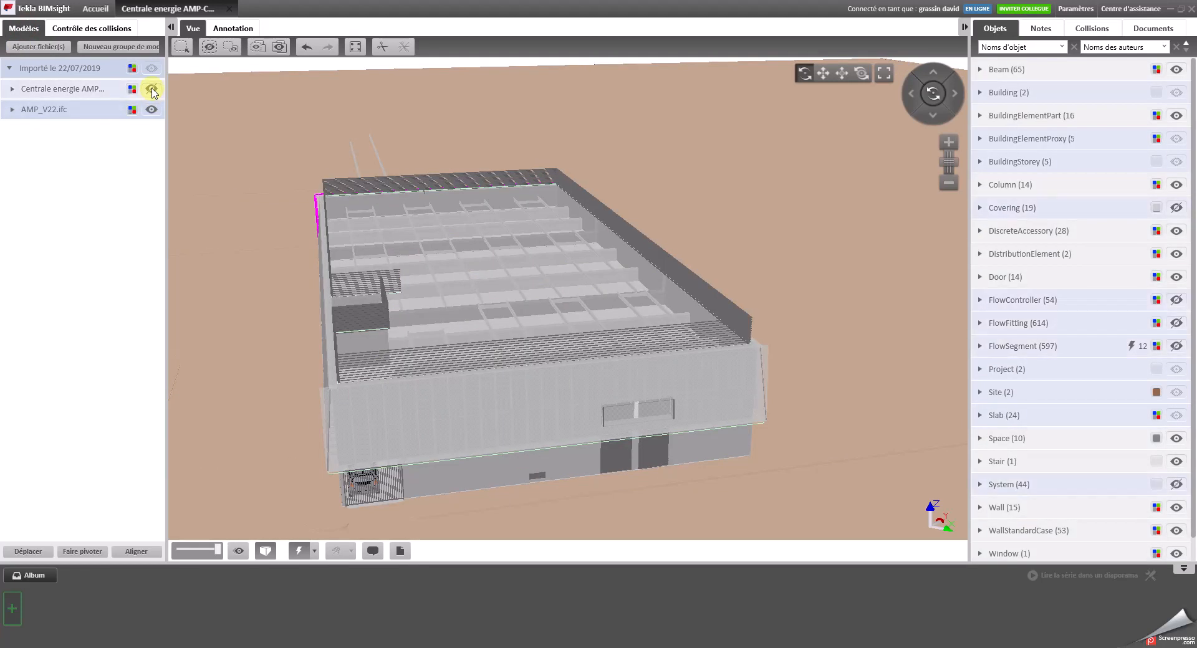
click(151, 89)
drag(253, 334, 291, 337)
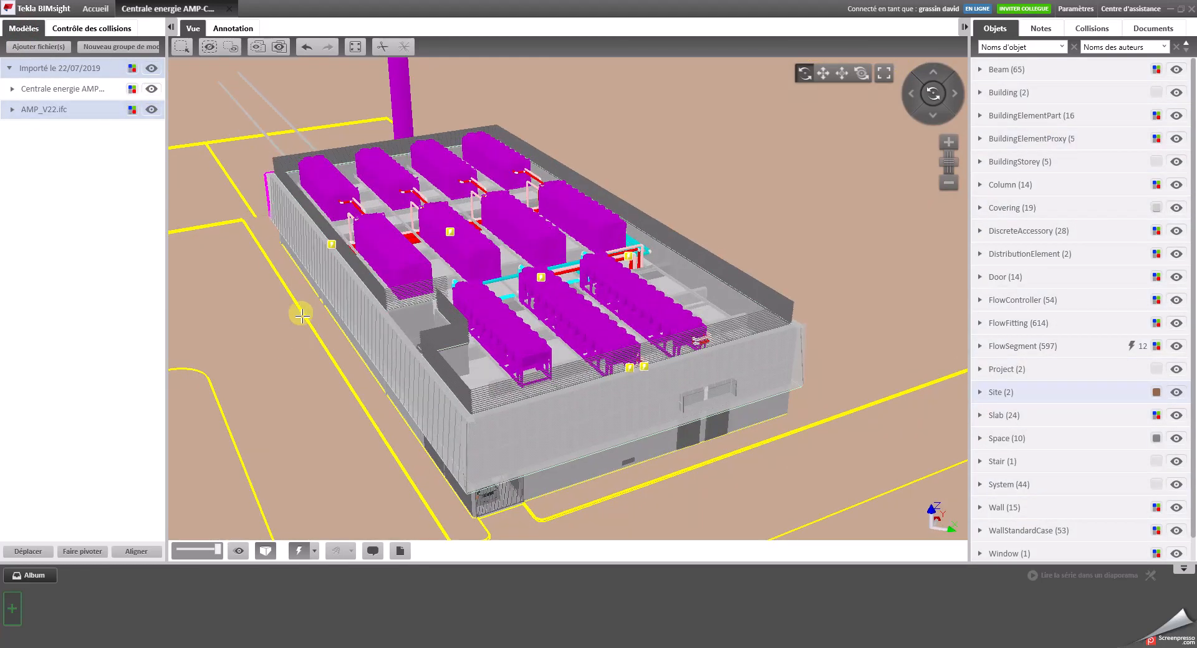
Step: Examine the collision symbols across the roof and identify the two models they relate to
click(335, 248)
click(450, 233)
click(548, 280)
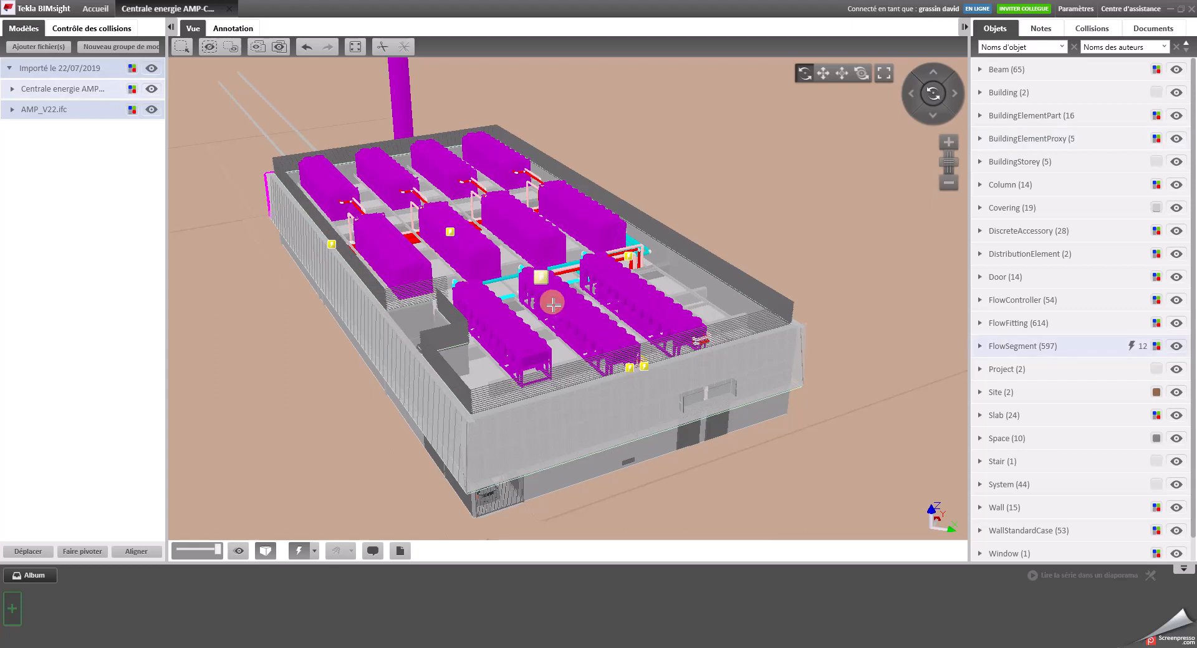
click(642, 372)
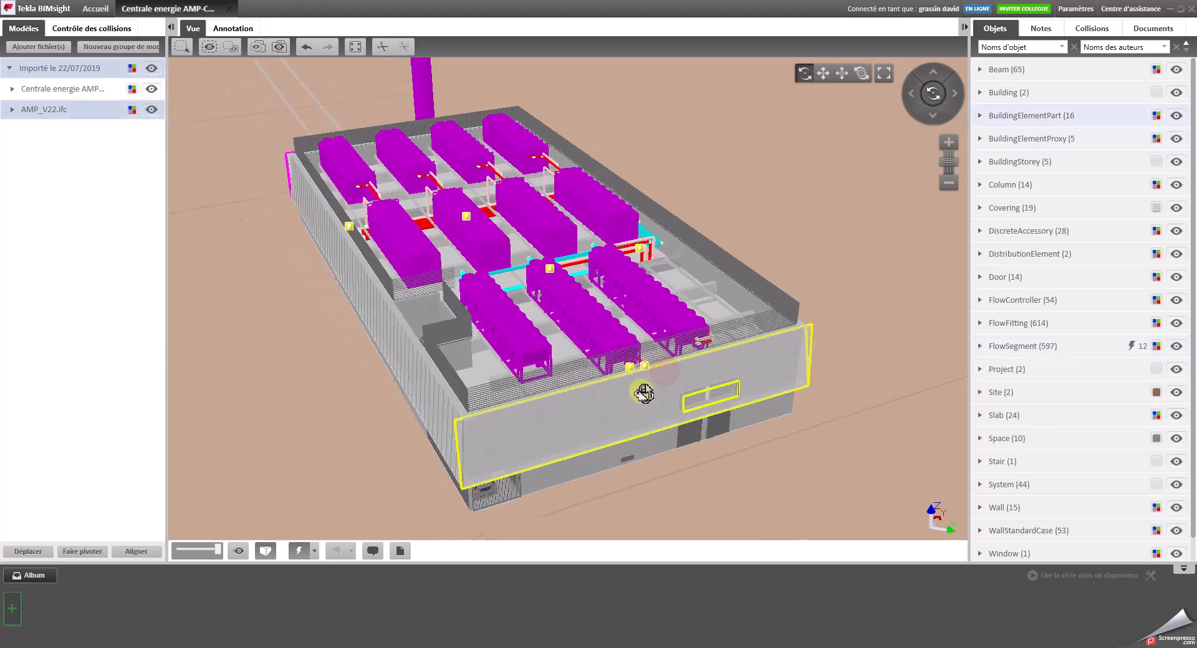
click(779, 252)
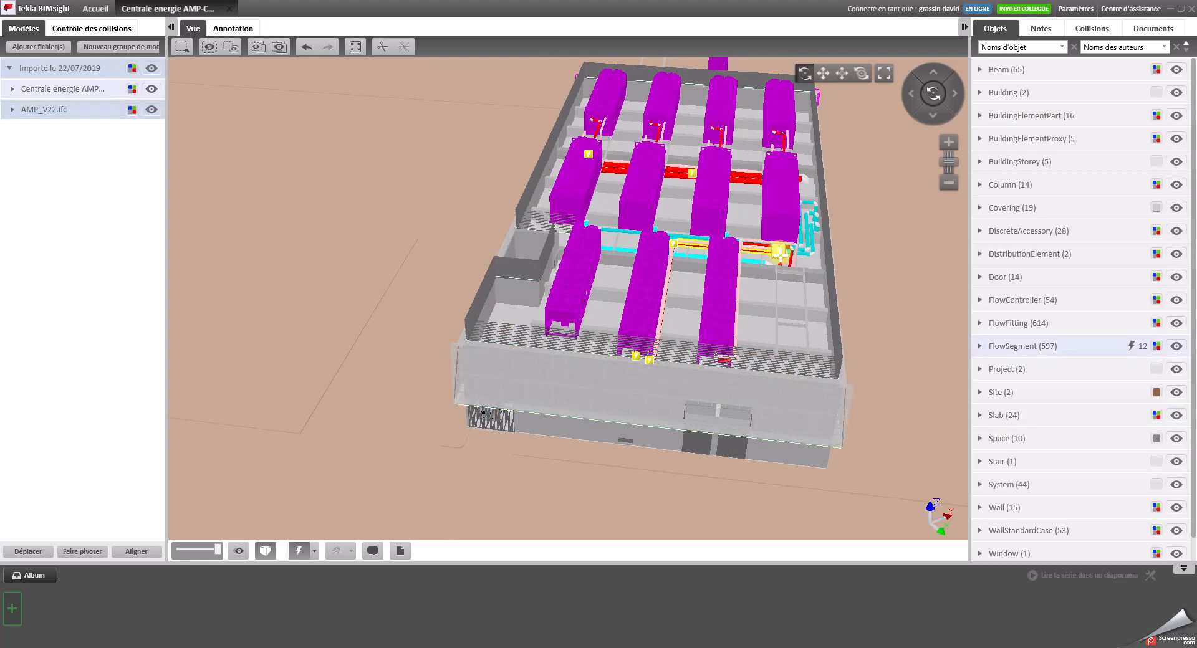
click(41, 110)
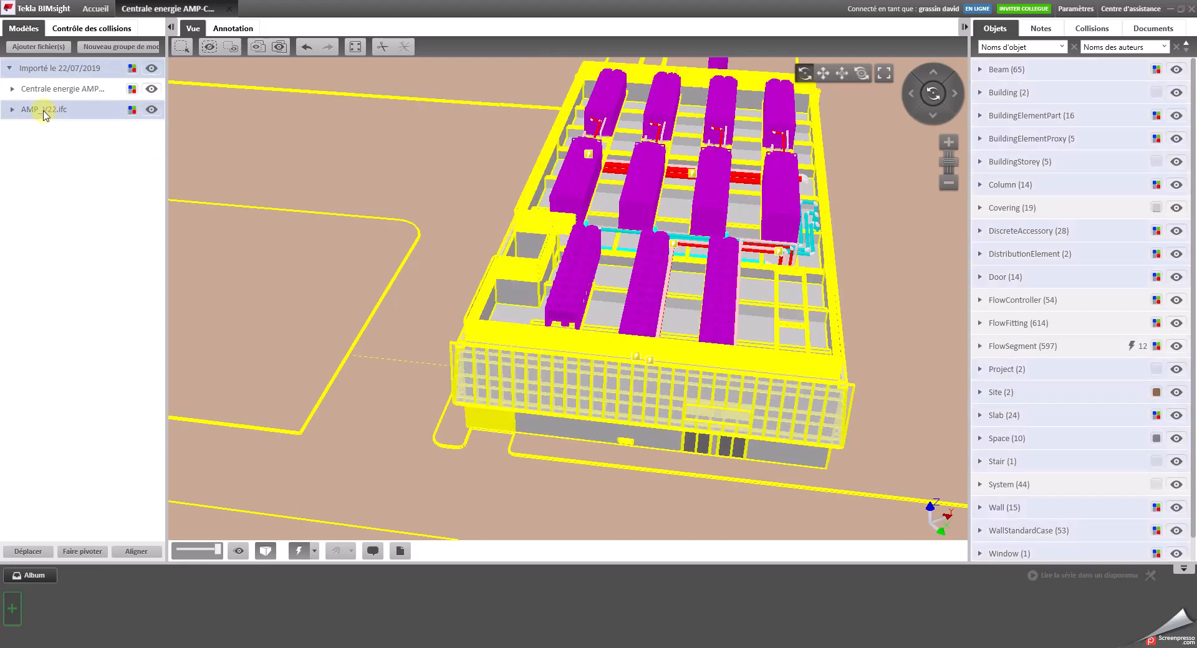
click(42, 89)
click(356, 287)
click(661, 394)
Step: Zoom in on the pink and red pipes crossing the purple roof unit and inspect their collision symbols from several angles
scroll(654, 383, up, 5)
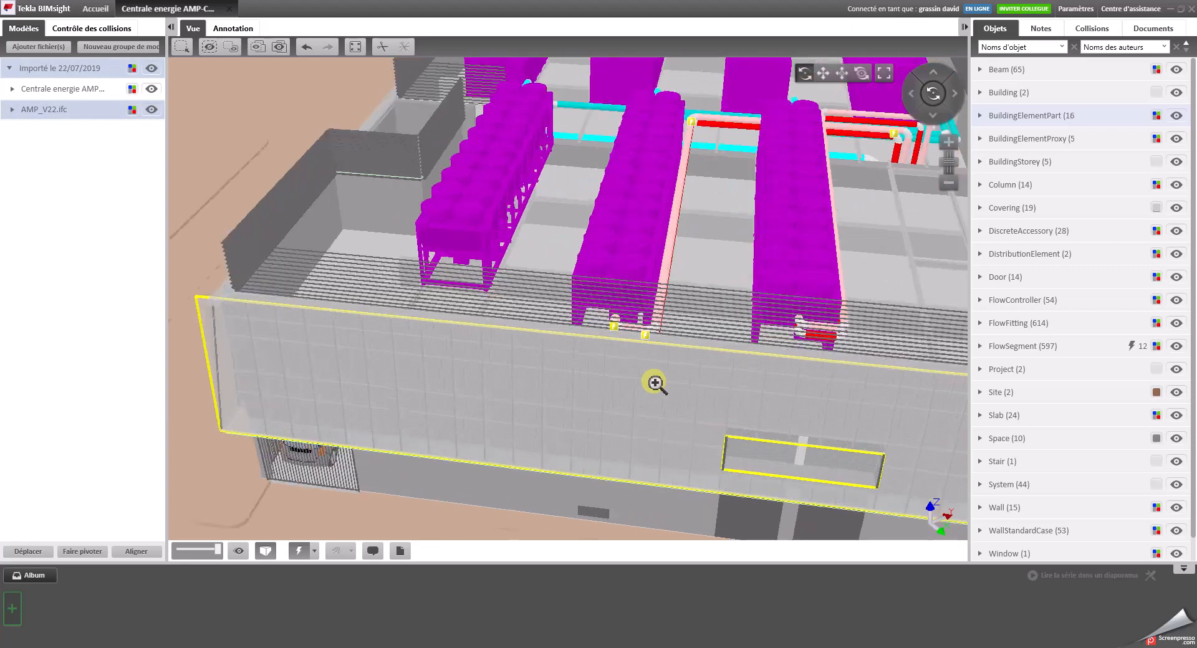
drag(648, 340, 666, 383)
scroll(666, 383, up, 8)
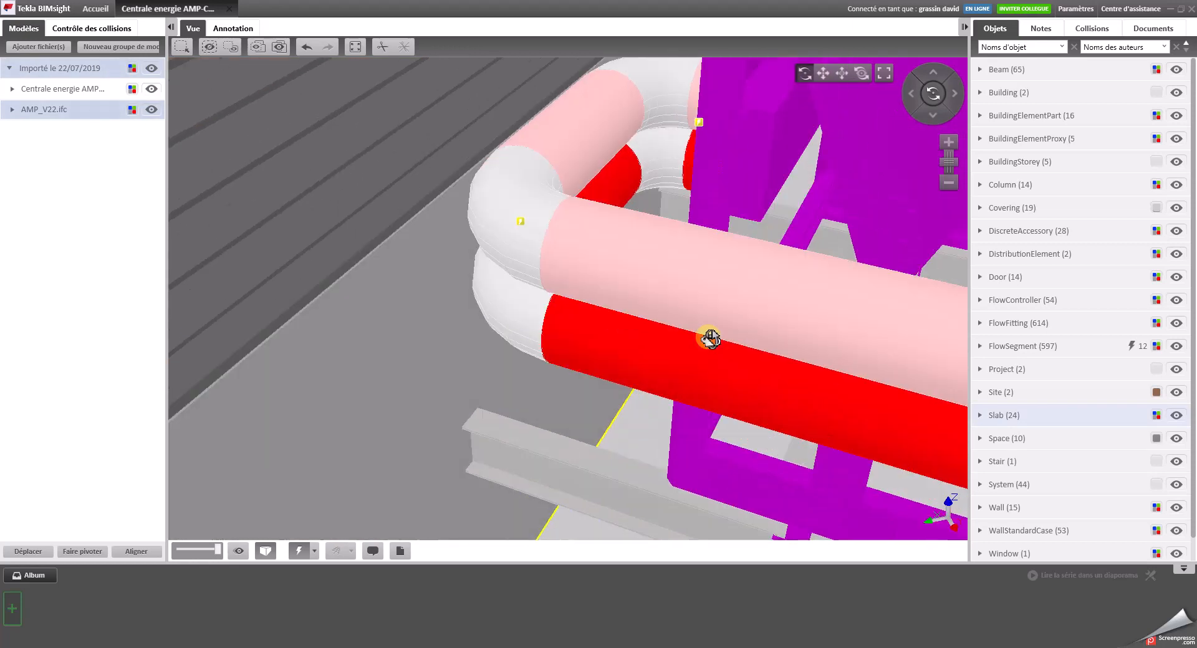
drag(710, 338, 565, 339)
click(700, 321)
drag(566, 348, 569, 370)
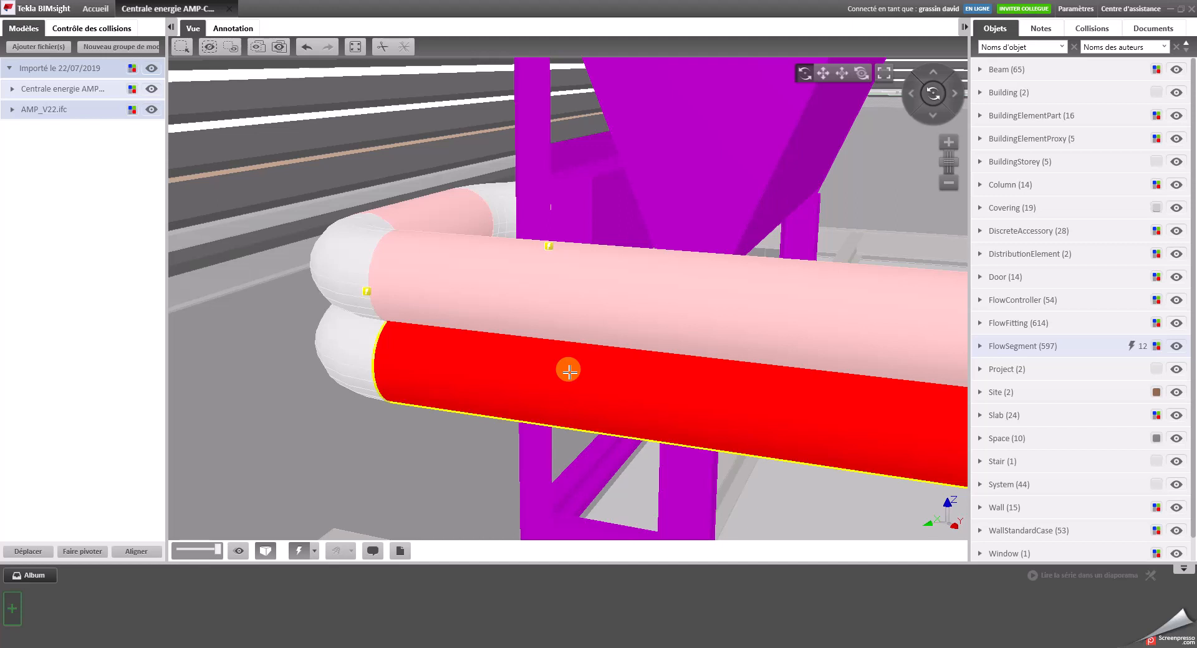
drag(524, 381, 526, 435)
drag(503, 294, 429, 288)
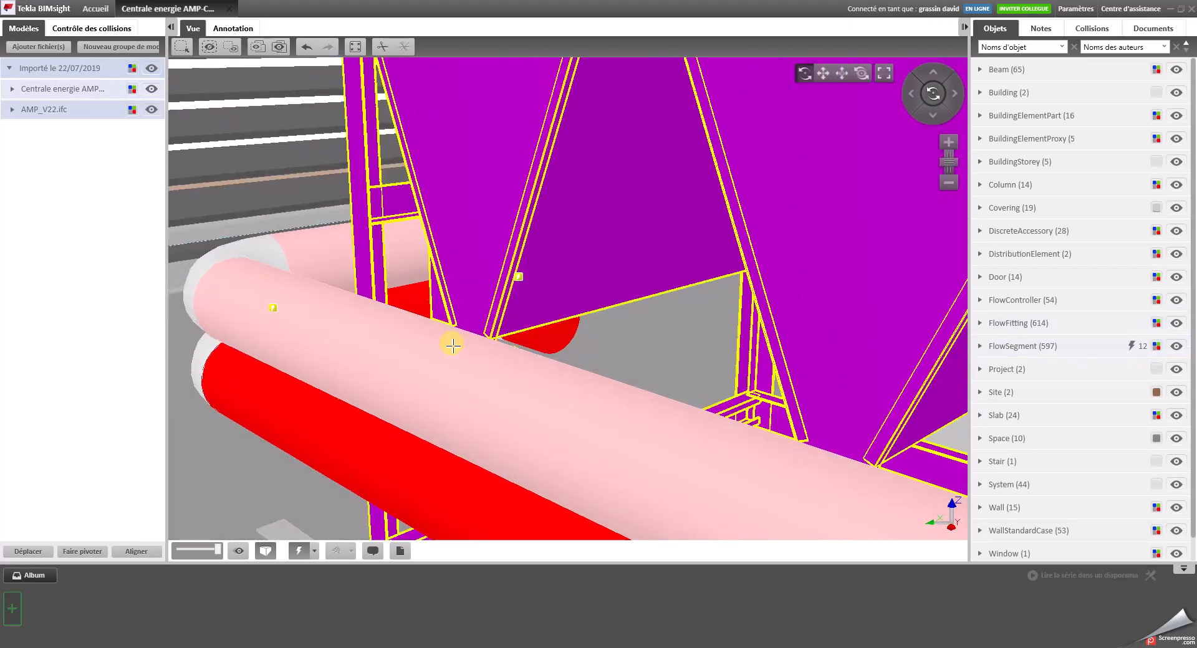
Step: View the status options of the collision symbol on the purple unit and return to the collision rules
click(302, 551)
click(519, 278)
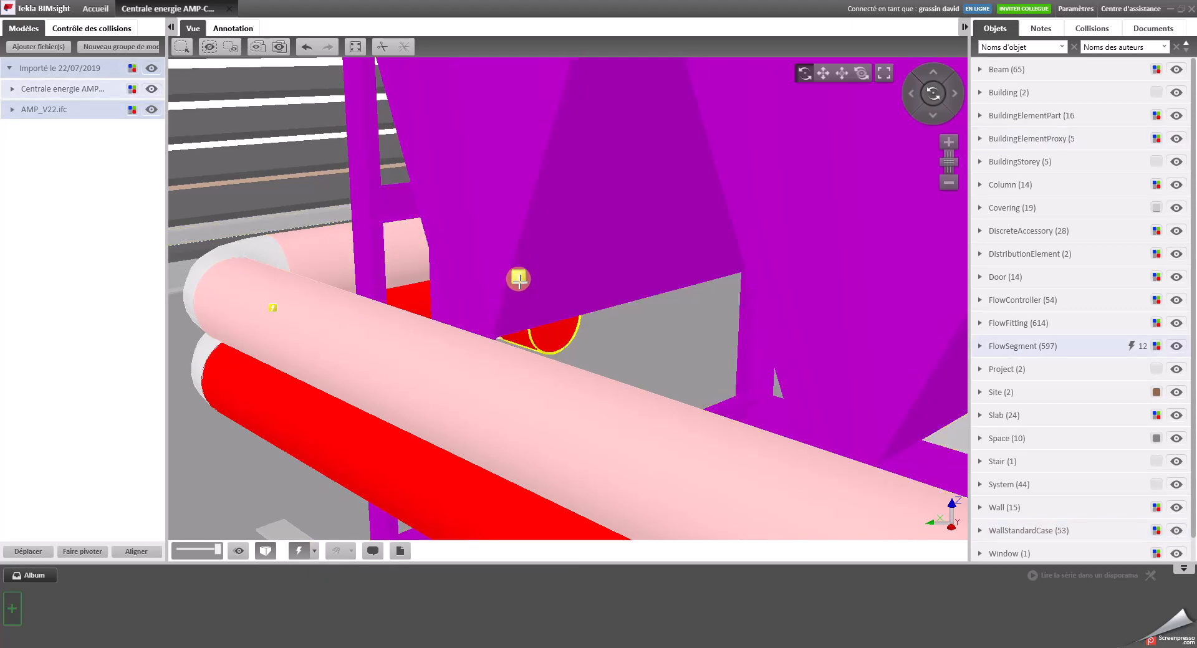
click(518, 280)
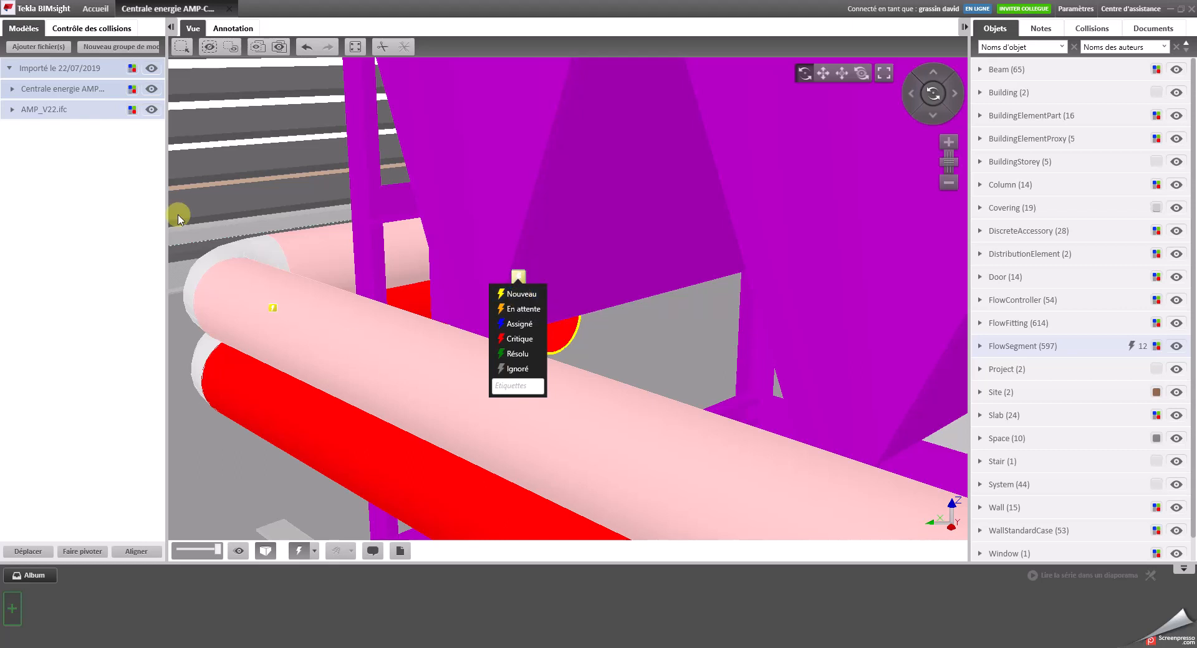
click(94, 28)
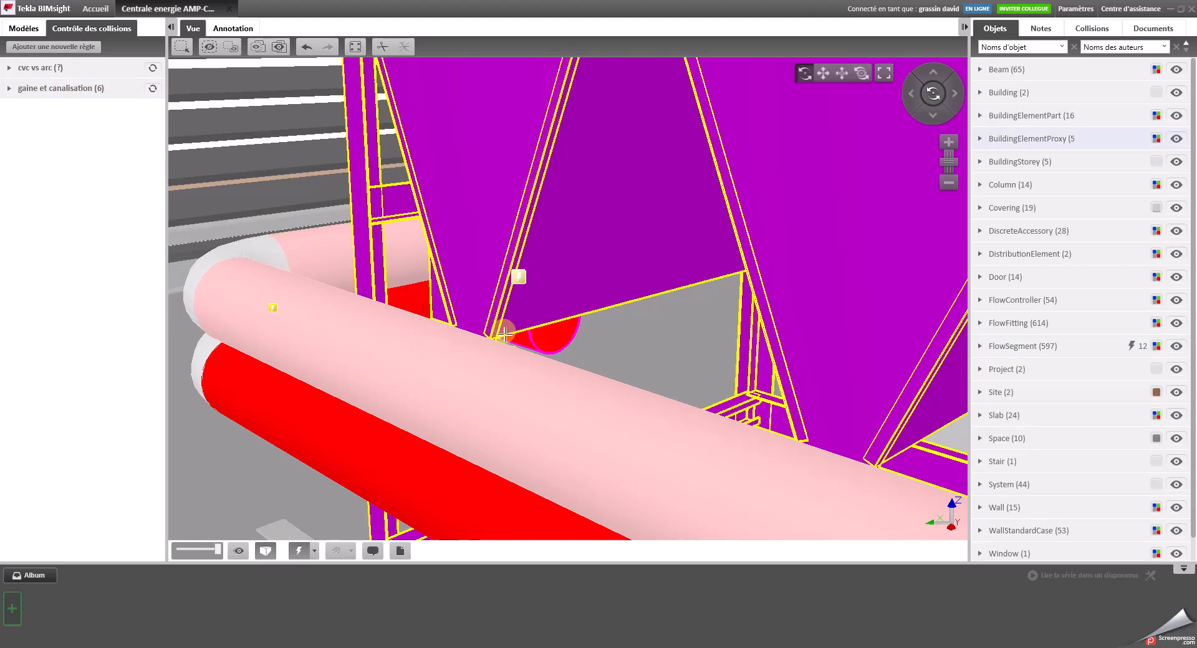
Step: Set the status of the collision symbol on the pink pipe to Ignoré and show ignored collisions in the view
scroll(522, 333, down, 3)
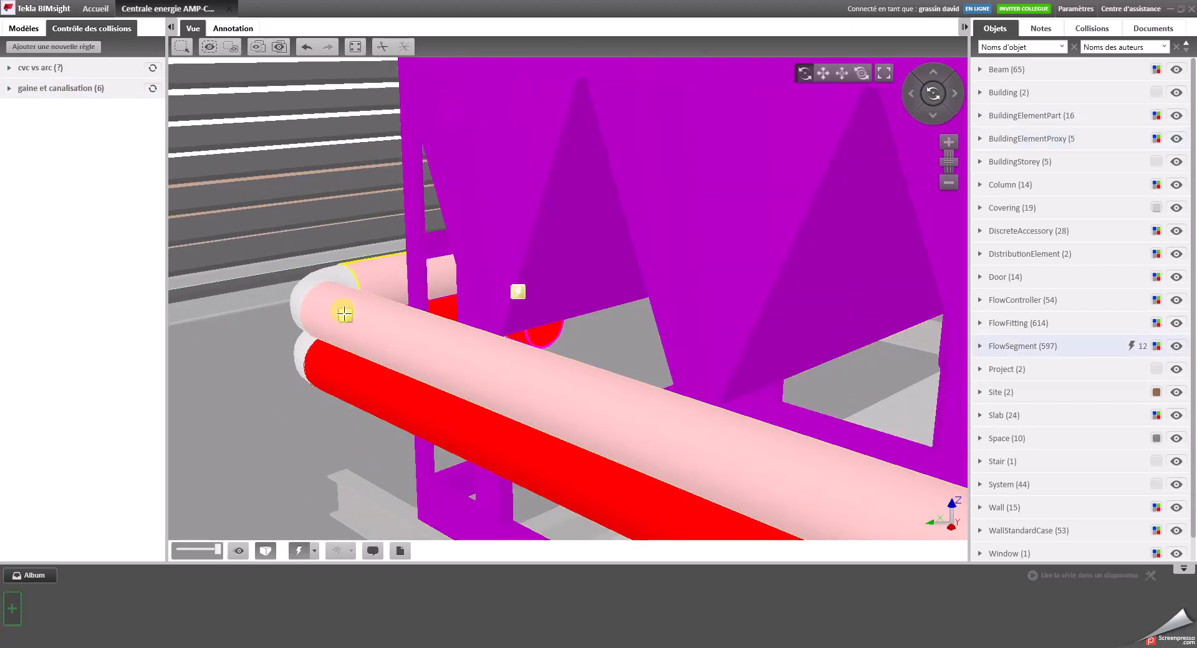
click(345, 319)
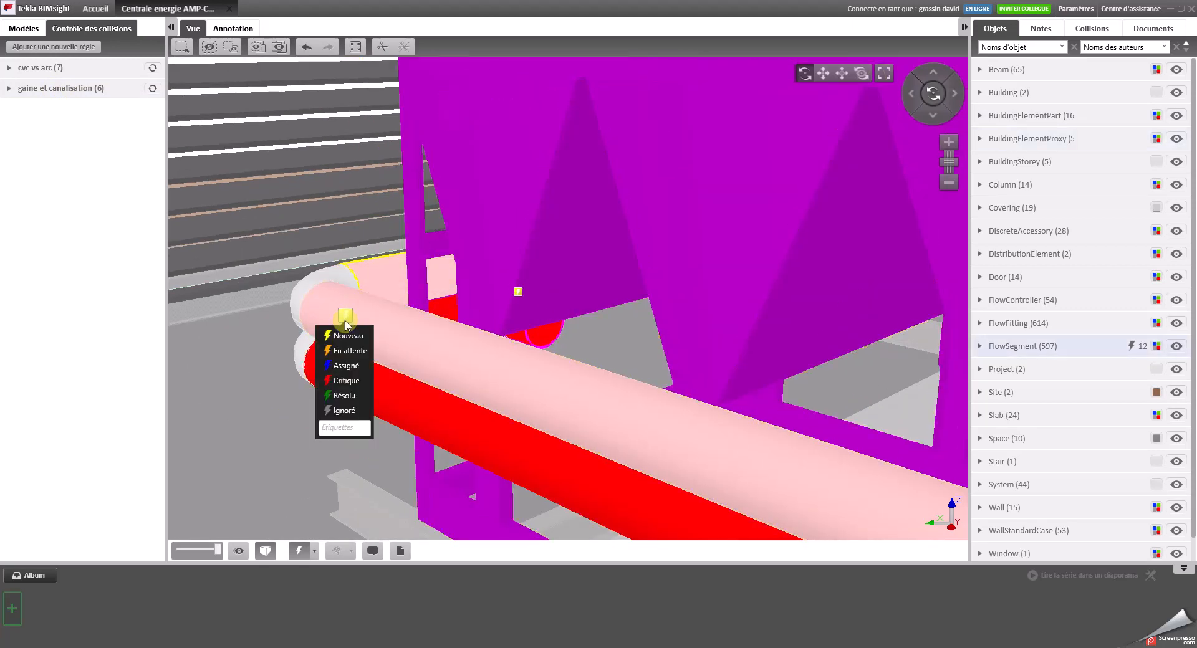
click(345, 410)
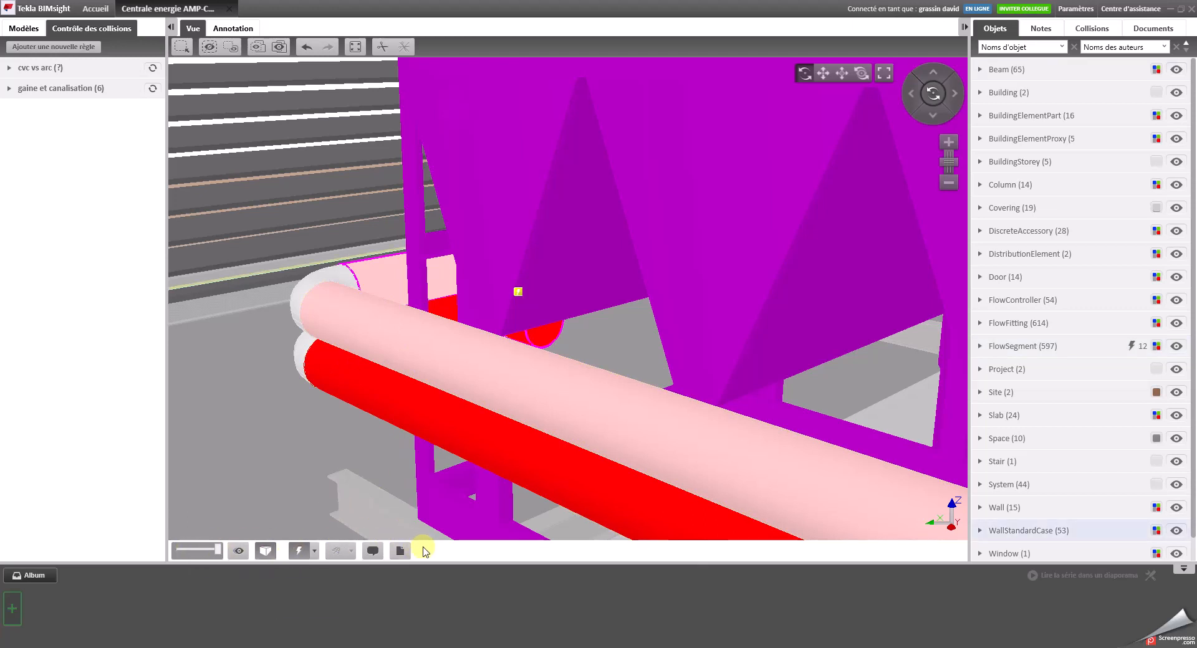
click(314, 551)
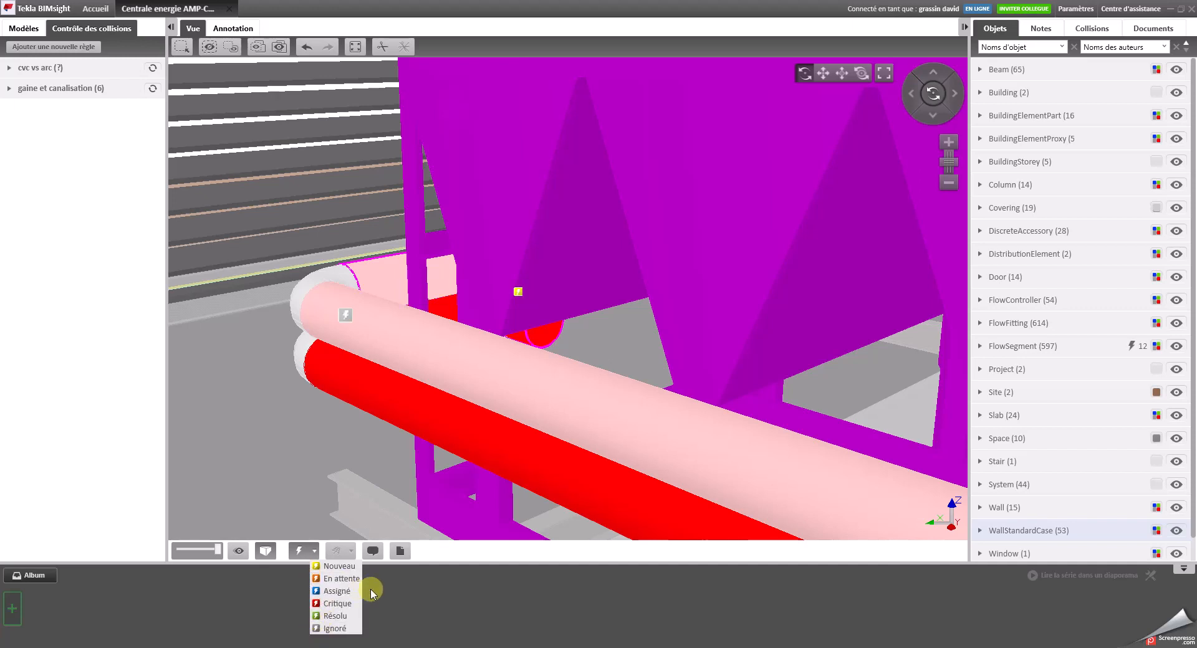
Step: Hide the collision symbols with the Ignoré status from the roof view
scroll(493, 405, down, 10)
scroll(528, 417, down, 5)
scroll(420, 452, up, 3)
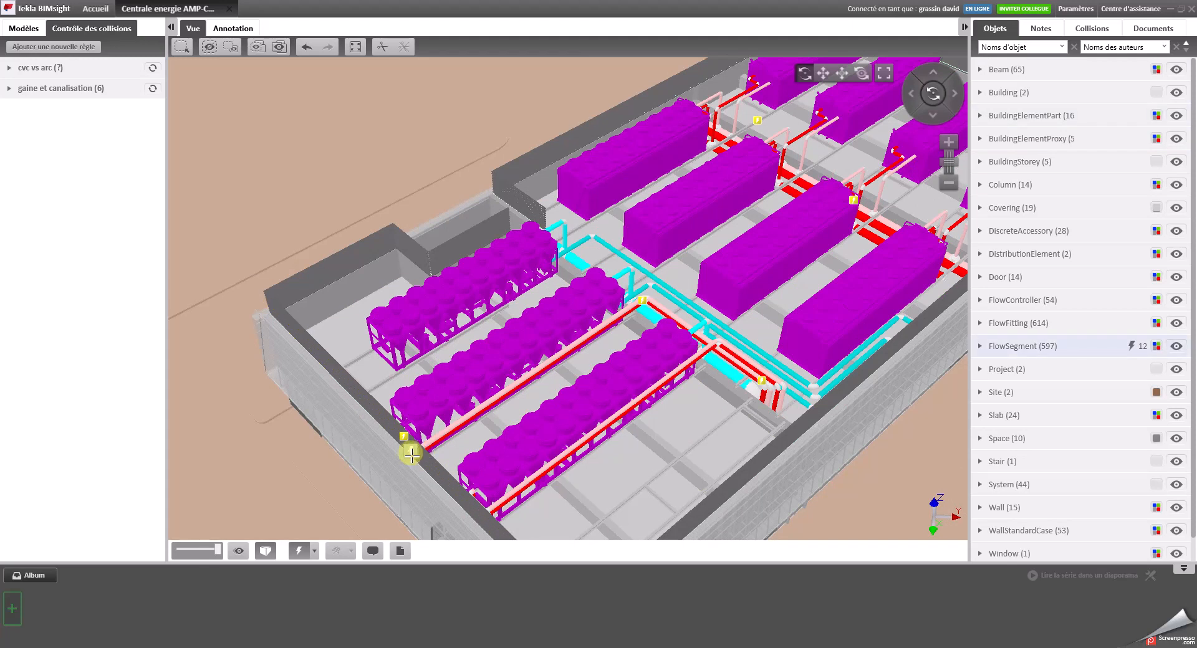
scroll(411, 454, up, 5)
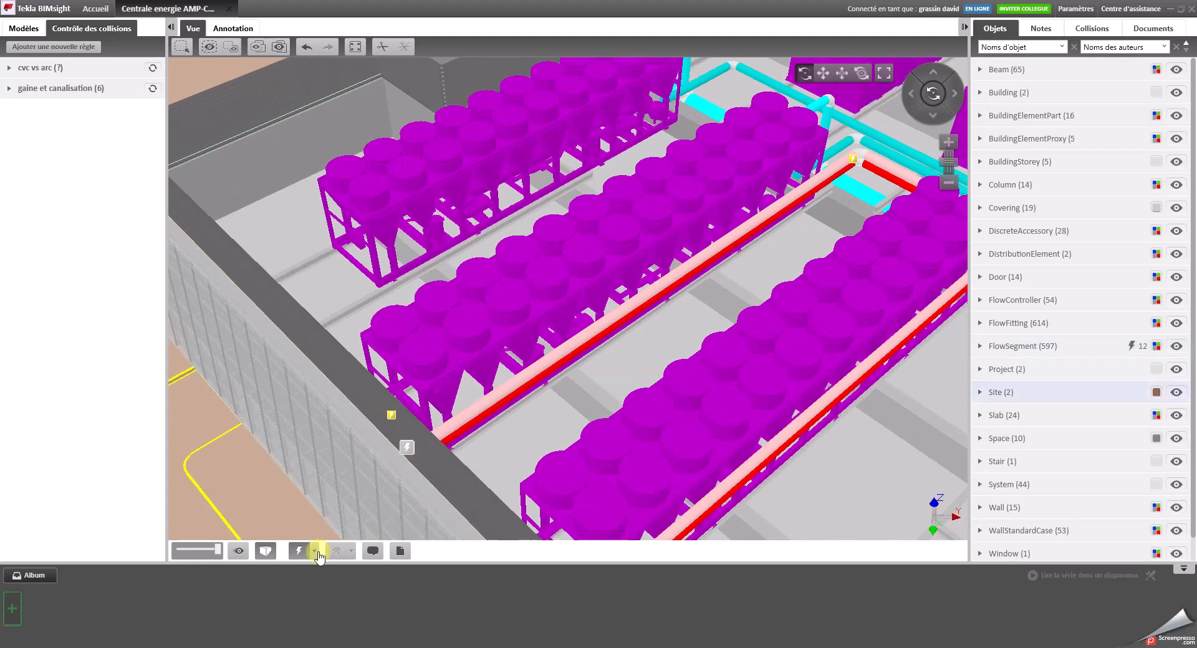
click(314, 551)
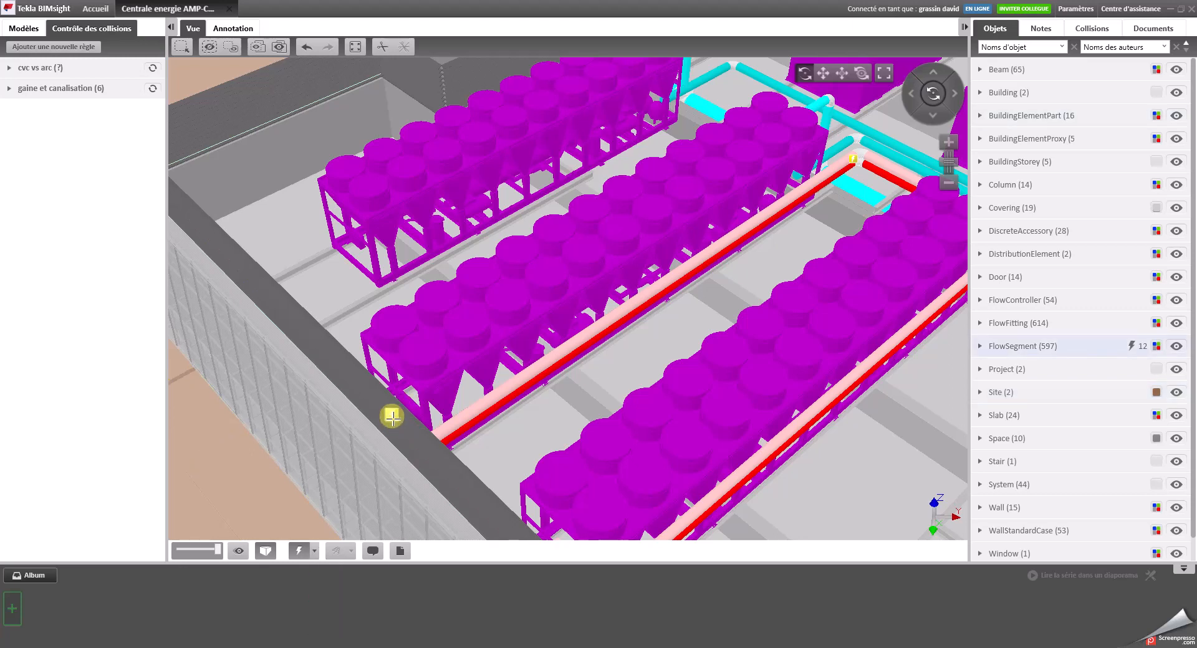
Step: Examine the remaining collision symbols along the pink and red pipes between the purple roof units
drag(466, 447, 422, 432)
middle_drag(556, 365, 215, 430)
scroll(628, 346, up, 4)
scroll(724, 286, up, 3)
drag(722, 294, 762, 287)
scroll(749, 298, down, 6)
middle_drag(792, 297, 535, 399)
drag(728, 266, 658, 268)
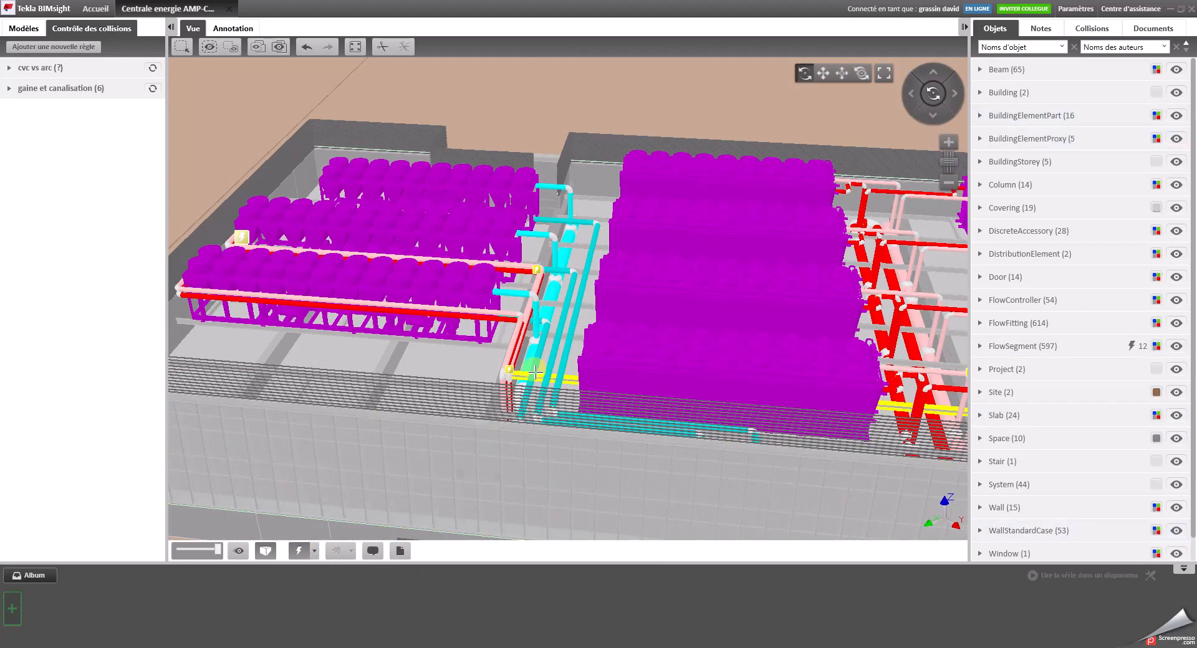
Step: Inspect the collision symbol at the red and pink pipe elbows near the roof edge, both close up and in context
scroll(537, 392, up, 5)
mouse_move(538, 393)
mouse_down()
mouse_move(564, 412)
mouse_move(739, 364)
mouse_move(638, 300)
mouse_up()
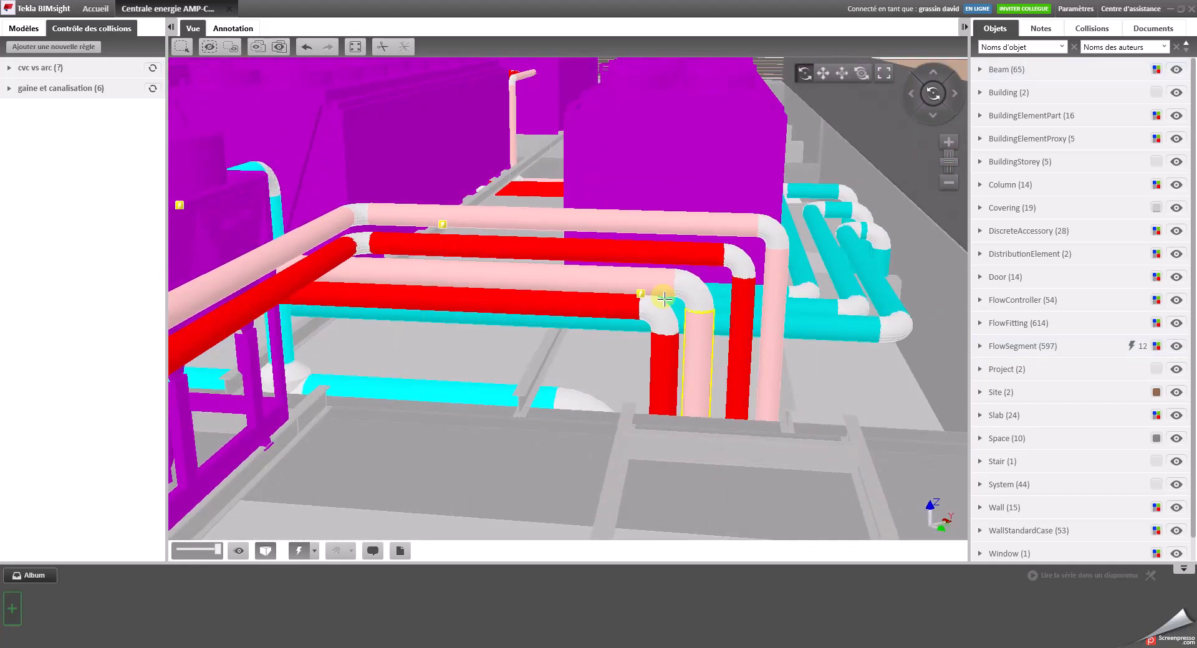
scroll(638, 299, up, 4)
scroll(643, 306, down, 6)
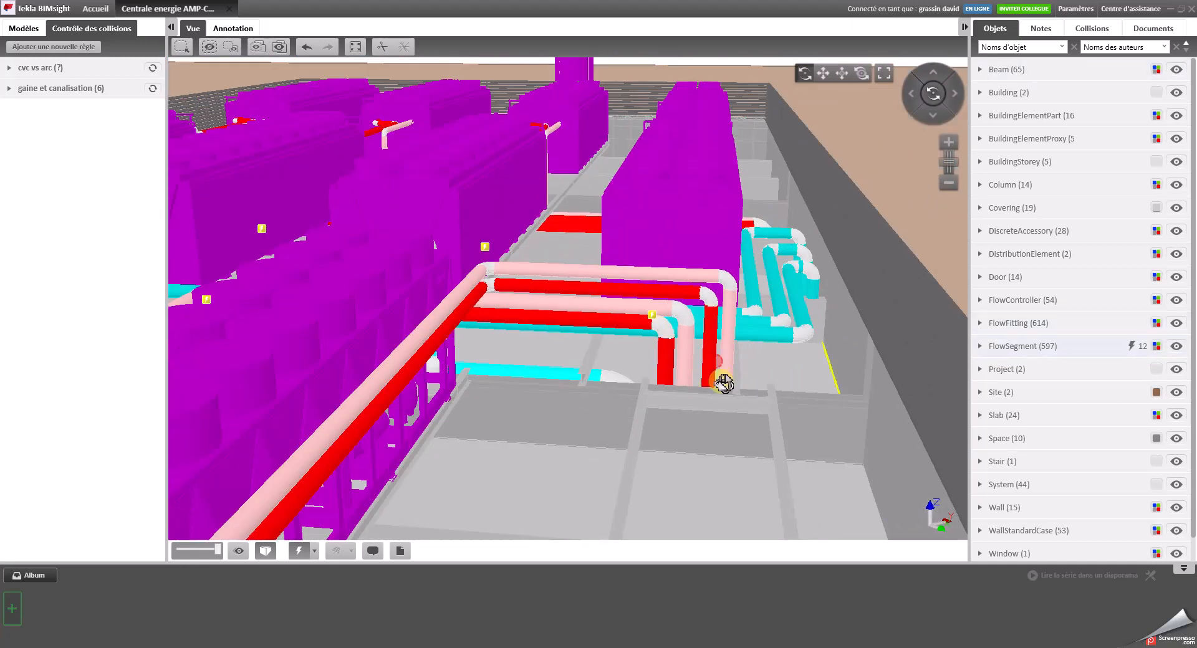
scroll(690, 349, up, 5)
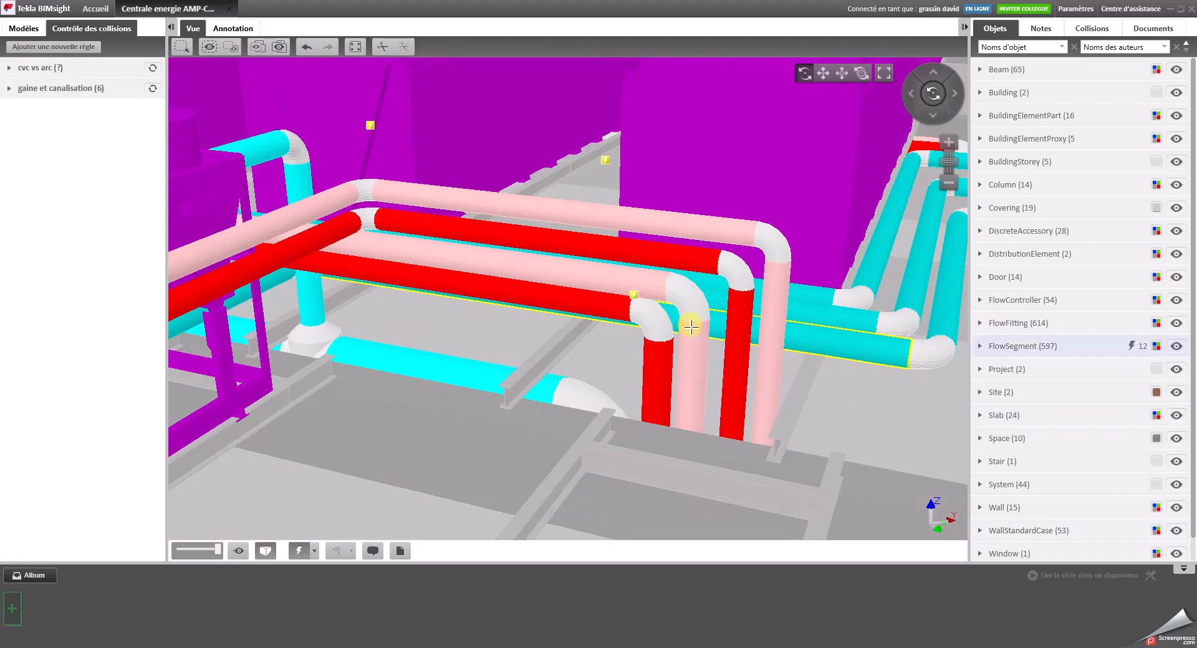
scroll(716, 357, down, 5)
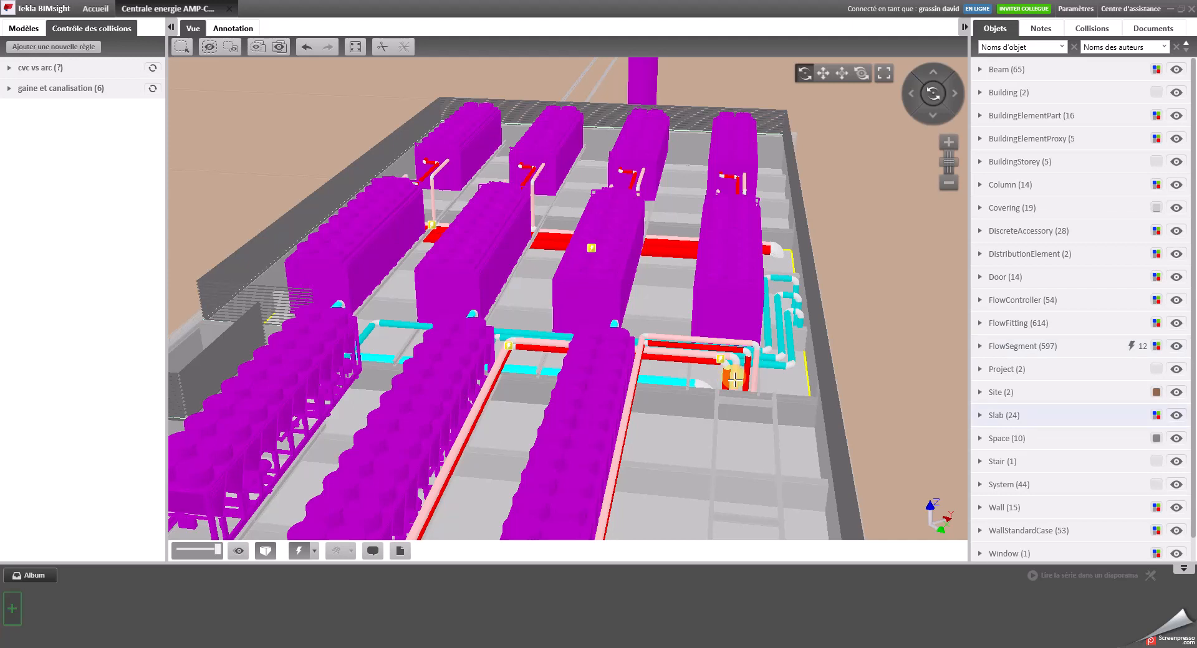
scroll(737, 372, up, 5)
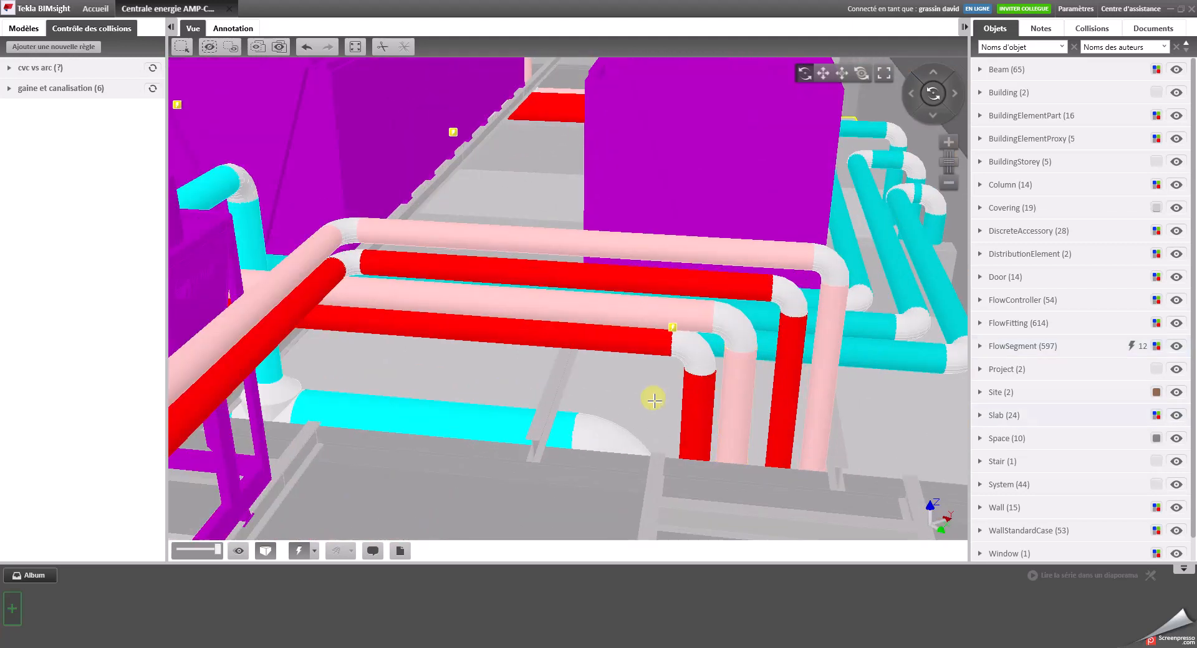
Step: Create a vertical clipping plane beside the purple unit and move it through the horizontal red and pink pipes
click(314, 94)
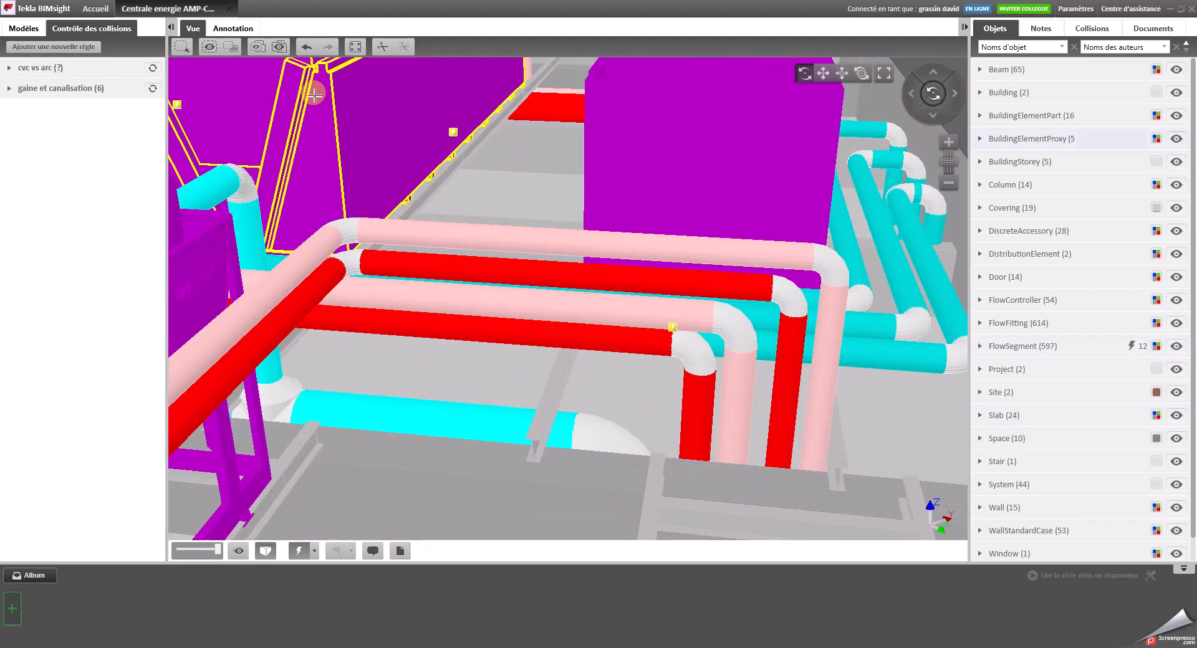
click(383, 48)
click(212, 288)
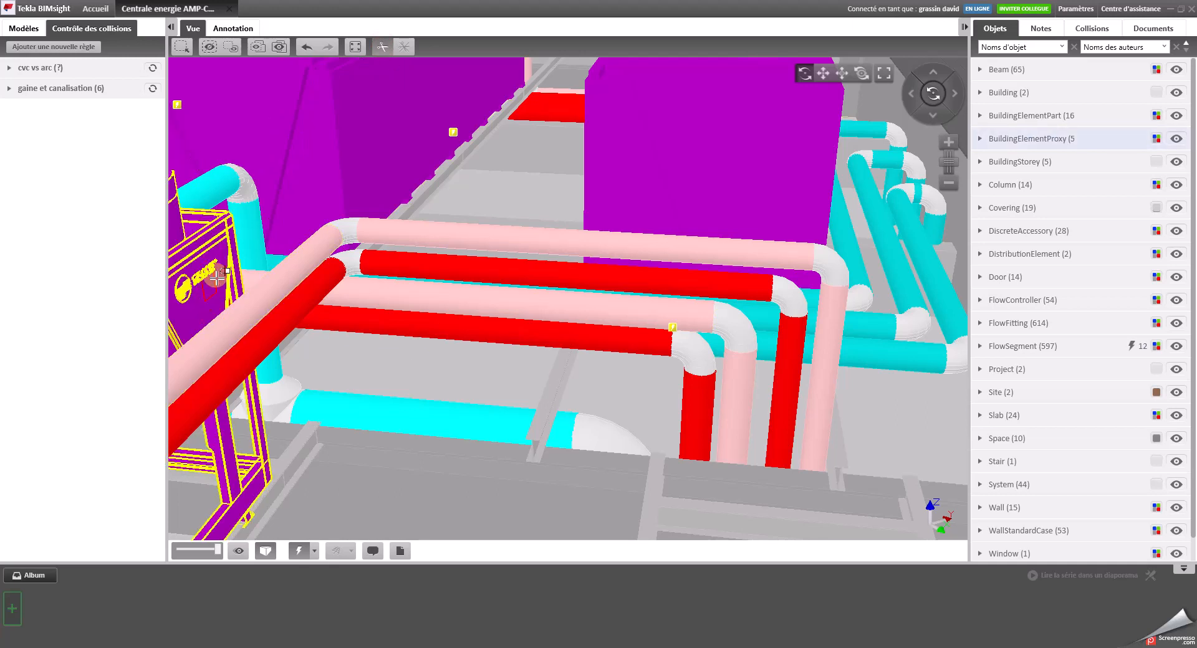
click(238, 487)
mouse_move(238, 487)
mouse_down()
mouse_move(515, 502)
mouse_move(499, 512)
mouse_up()
drag(599, 429, 686, 409)
drag(593, 362, 517, 356)
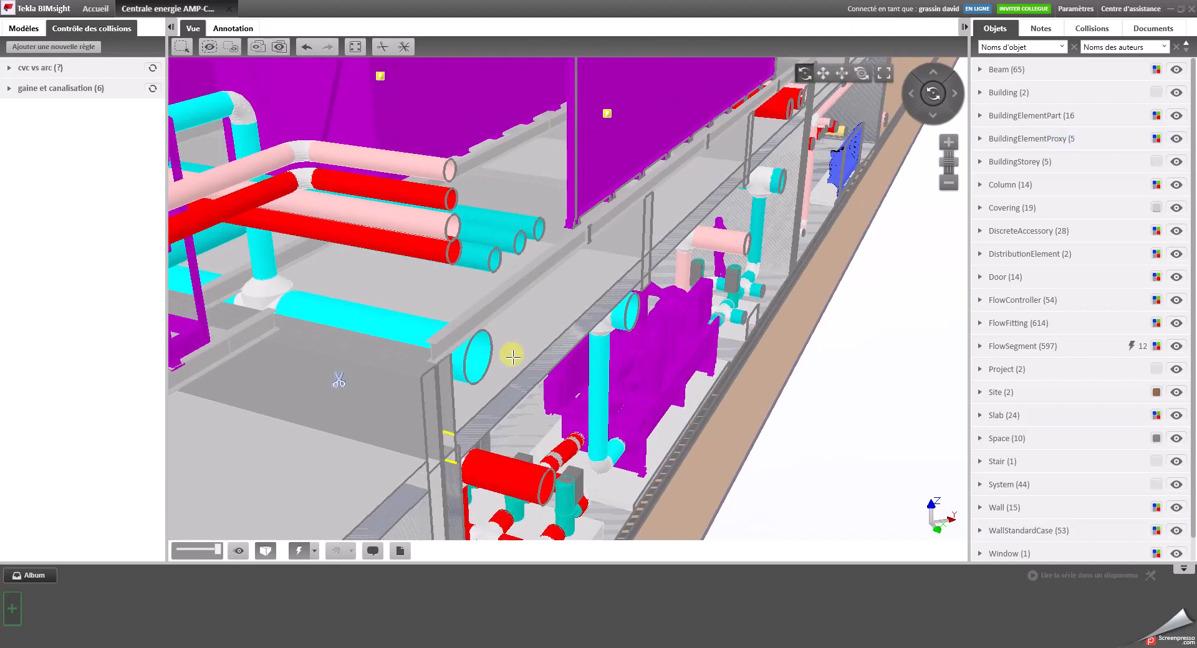
mouse_move(340, 381)
mouse_down()
mouse_move(473, 406)
mouse_move(459, 403)
mouse_up()
Step: Save a close-up view of the cut pipe ends to the album and name it "collisions"
scroll(567, 275, up, 3)
drag(589, 296, 614, 270)
scroll(483, 231, up, 3)
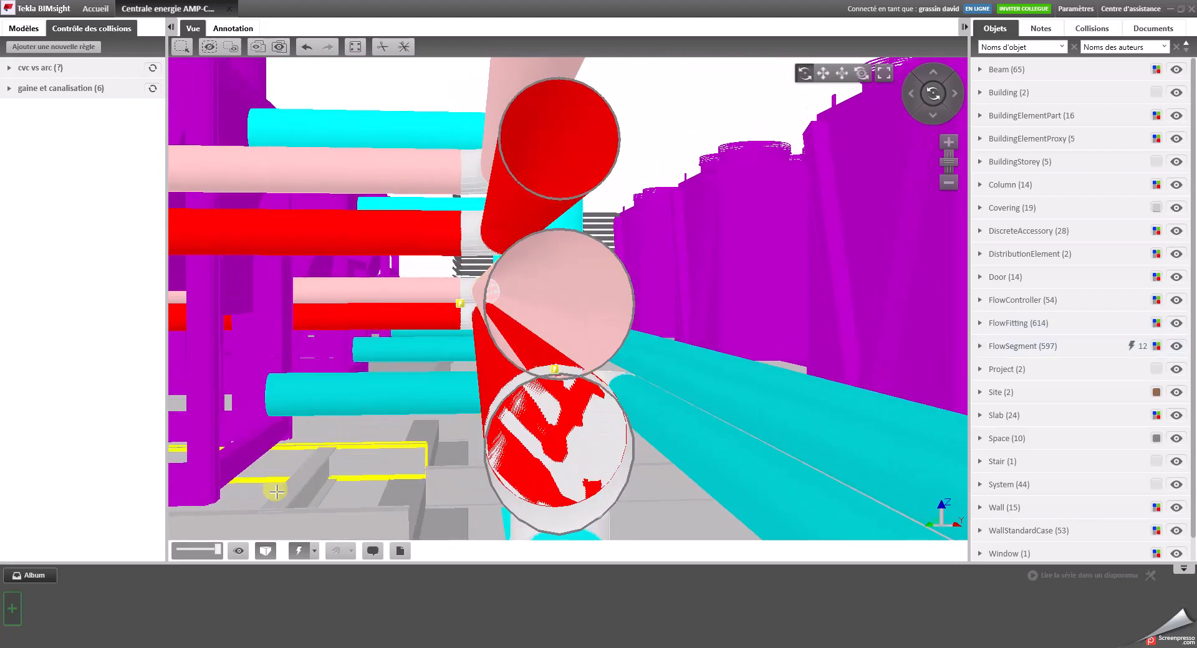
click(13, 612)
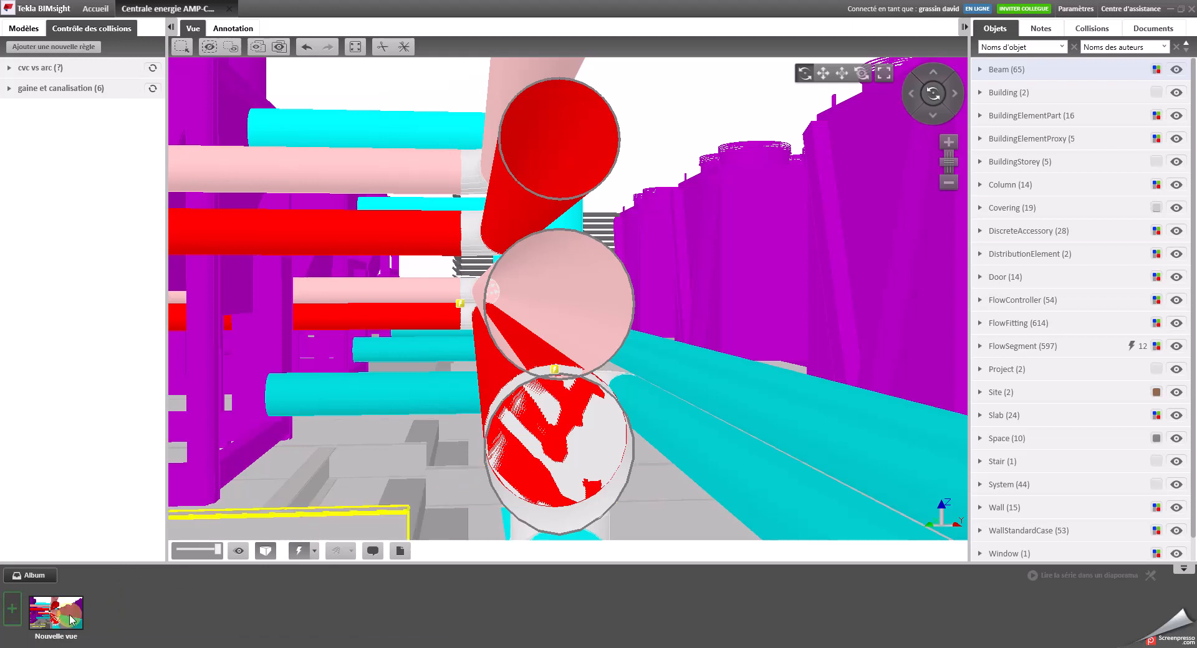
click(68, 641)
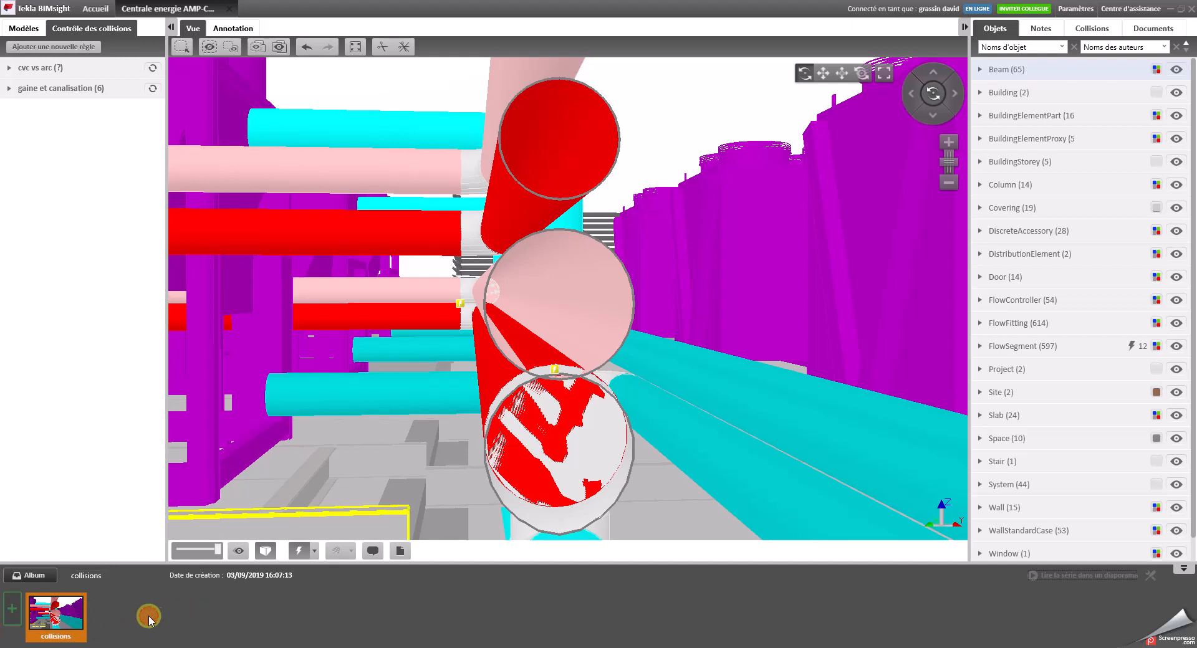
right_click(71, 636)
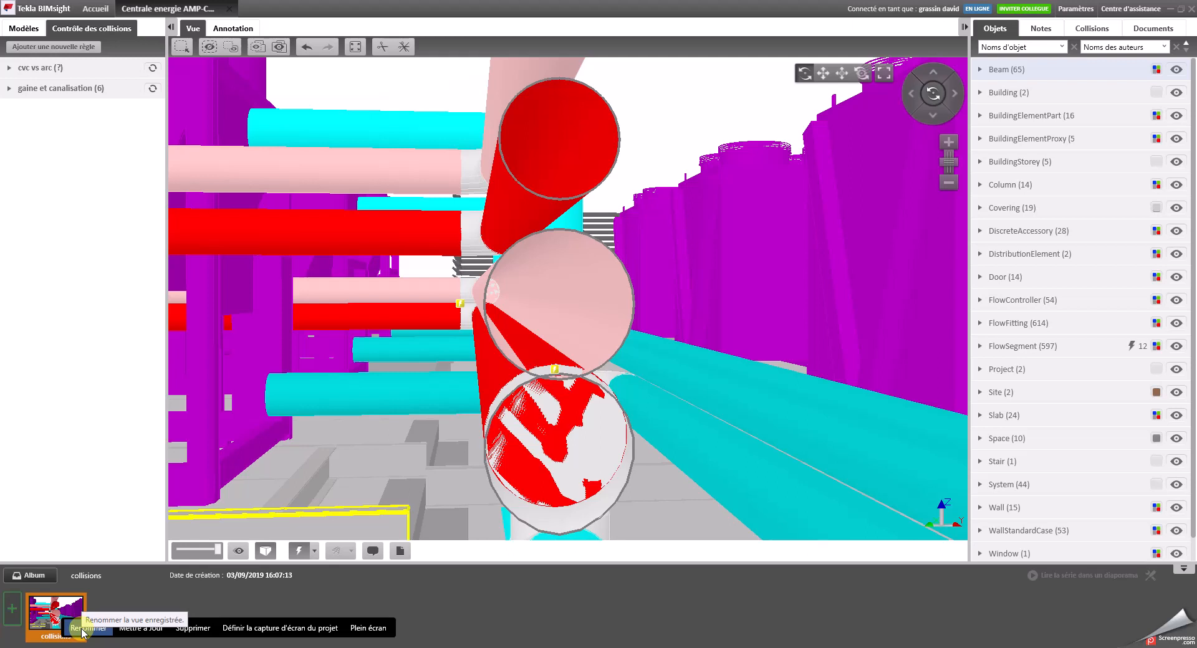
click(310, 600)
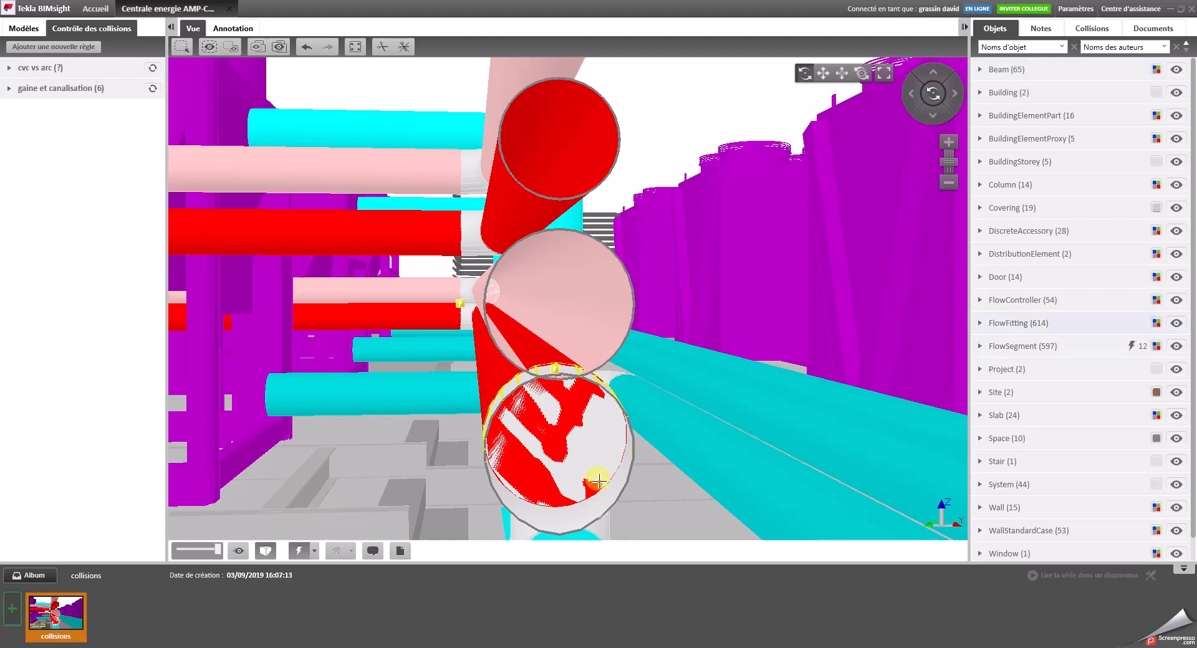
Step: Move the clipping plane back through the purple roof unit and remove the plane
drag(661, 468, 719, 484)
scroll(717, 480, down, 2)
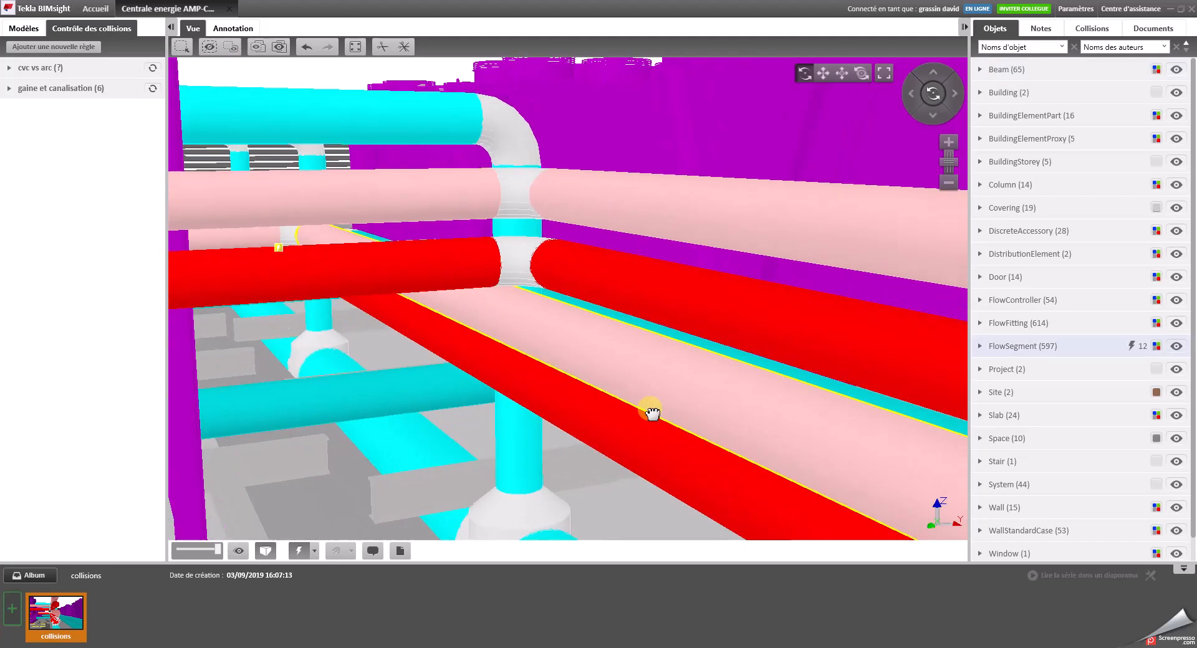
middle_drag(686, 425, 517, 357)
scroll(517, 359, down, 6)
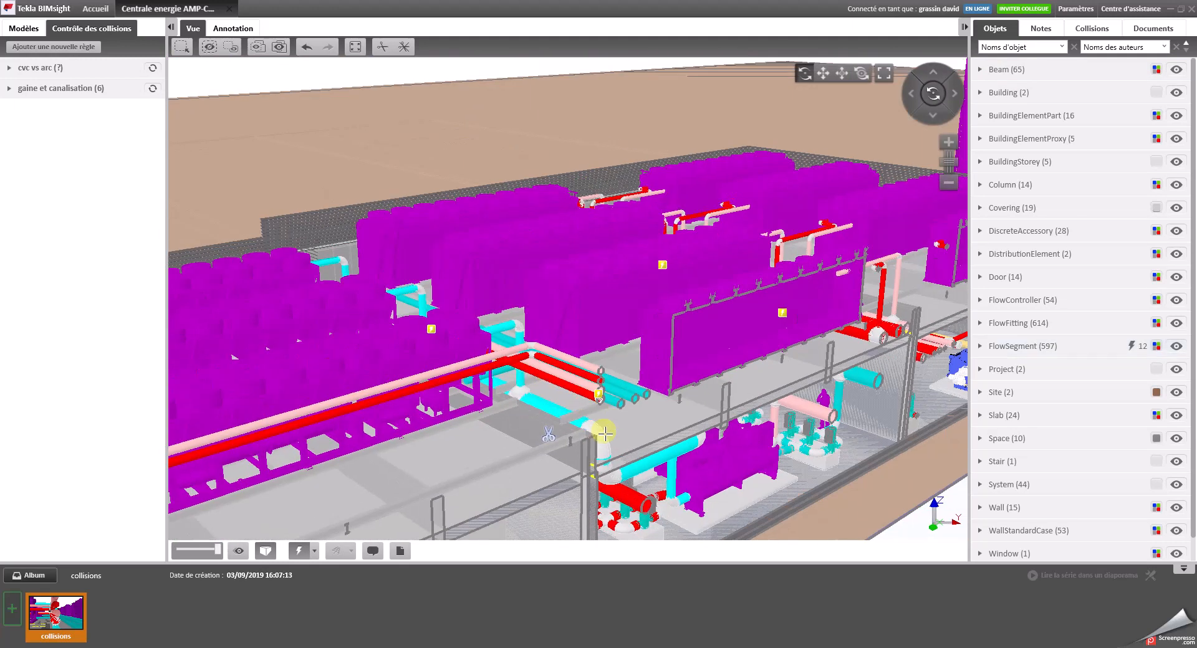
drag(549, 435, 457, 392)
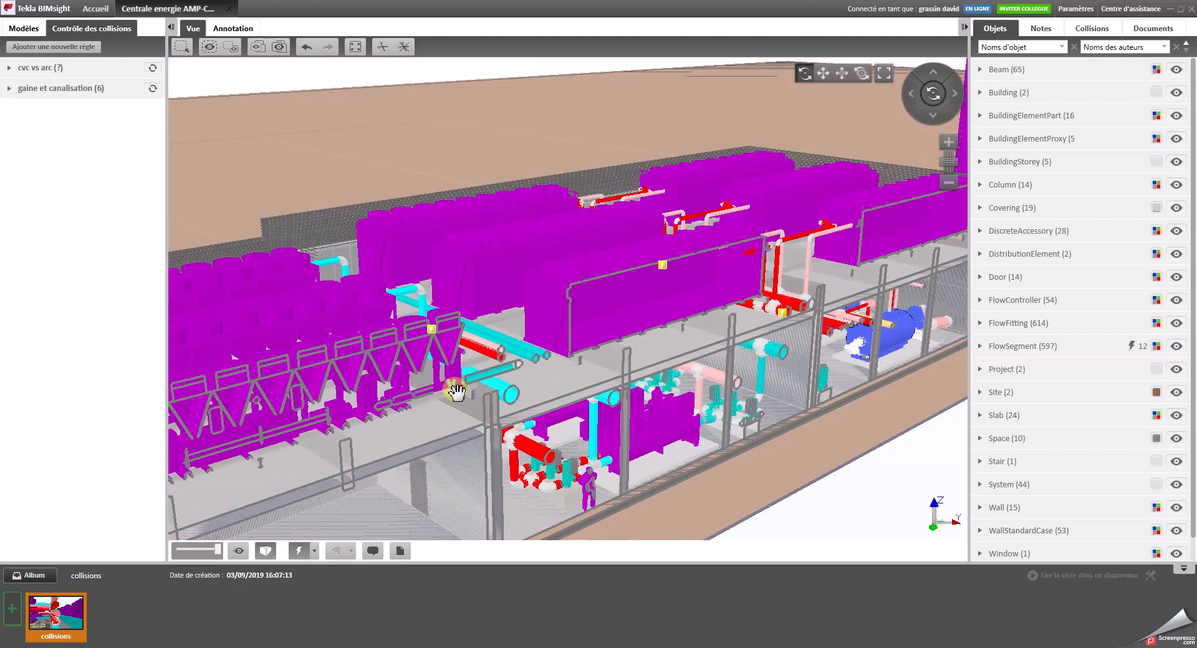
click(404, 47)
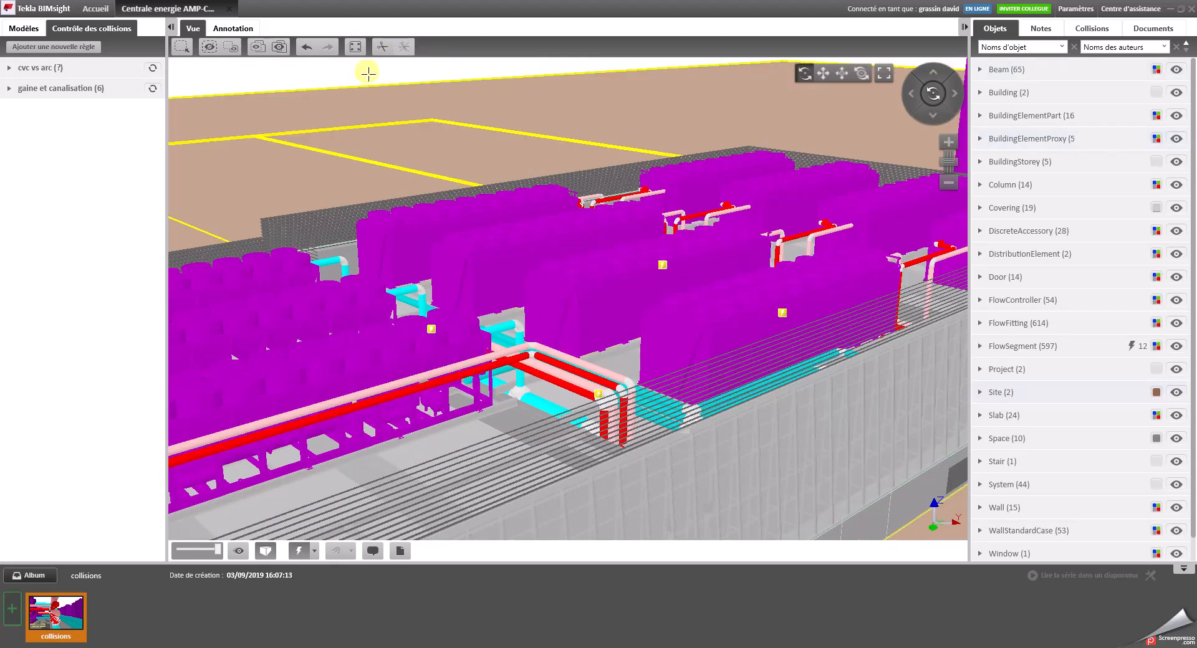
Step: Place a clipping plane on the surface of the cyan pipe running beneath the red and pink pipes
click(386, 48)
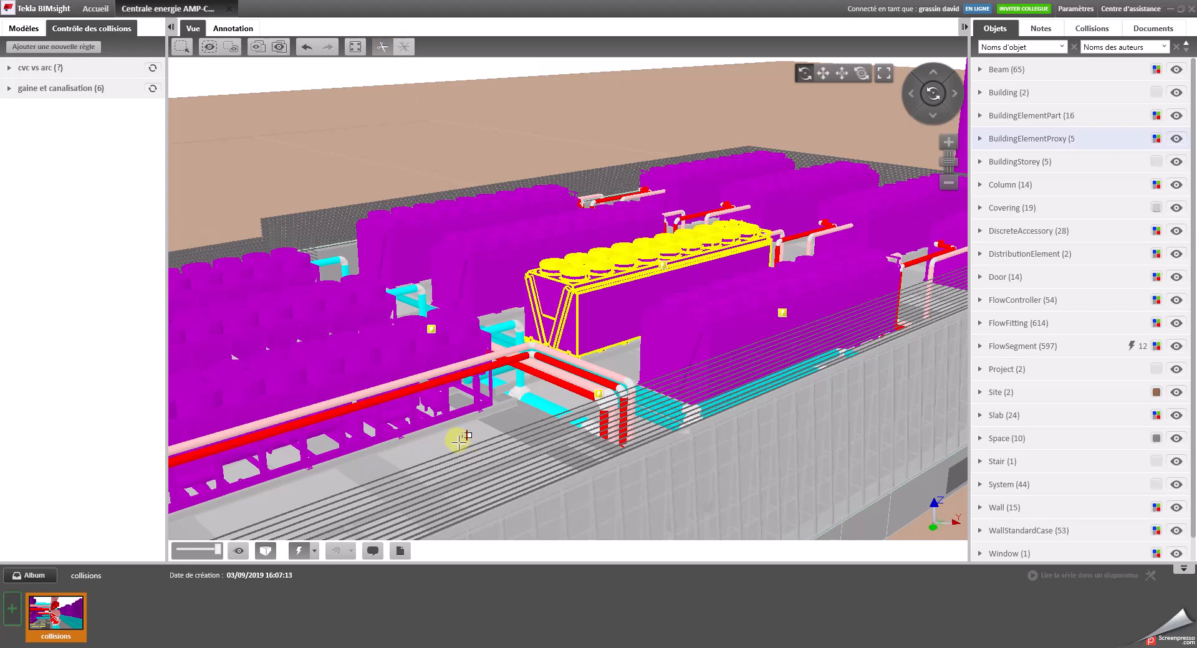
scroll(459, 441, up, 5)
scroll(460, 441, up, 3)
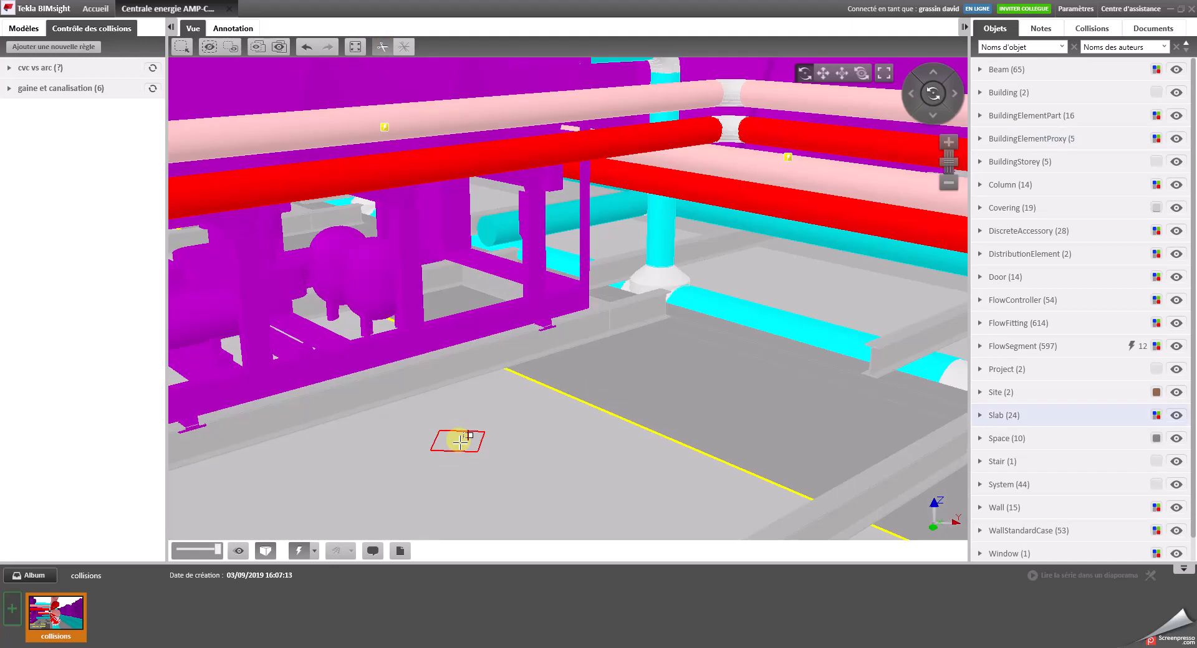
scroll(460, 441, down, 5)
scroll(462, 441, up, 2)
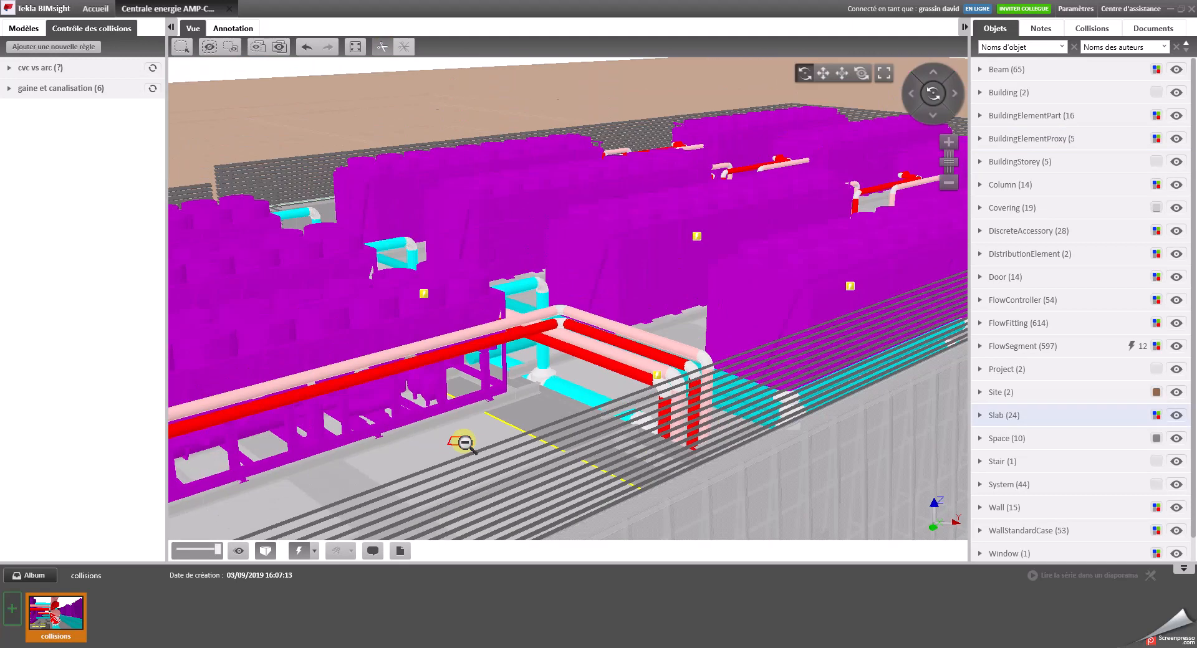
scroll(465, 442, up, 3)
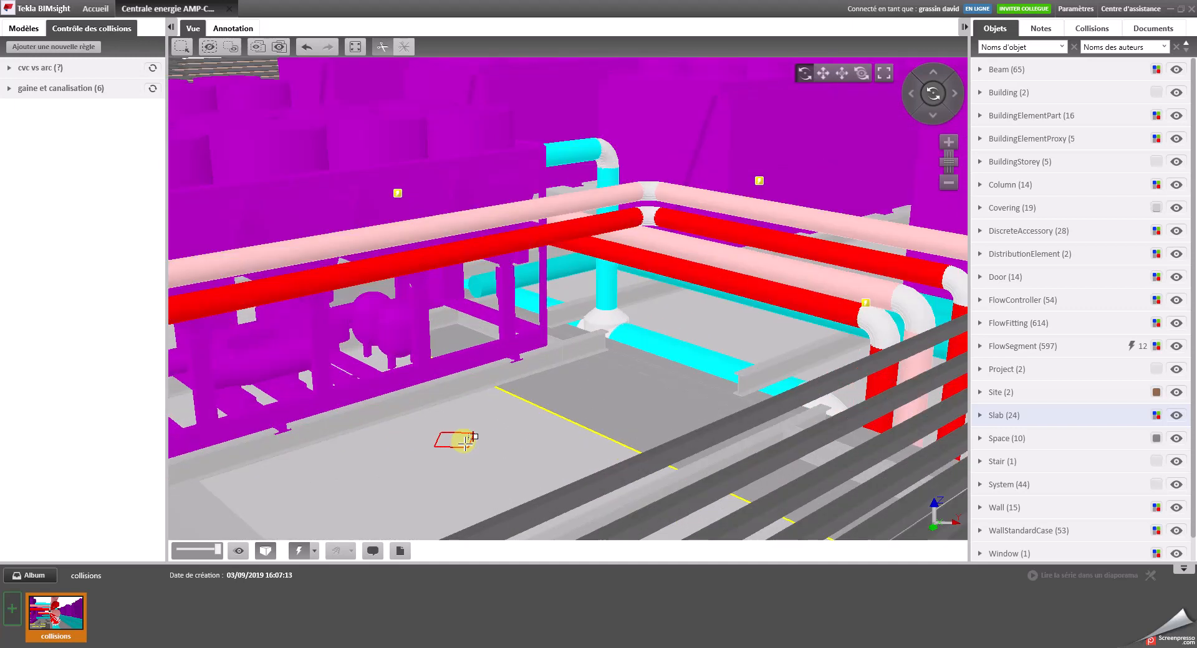
scroll(701, 282, up, 3)
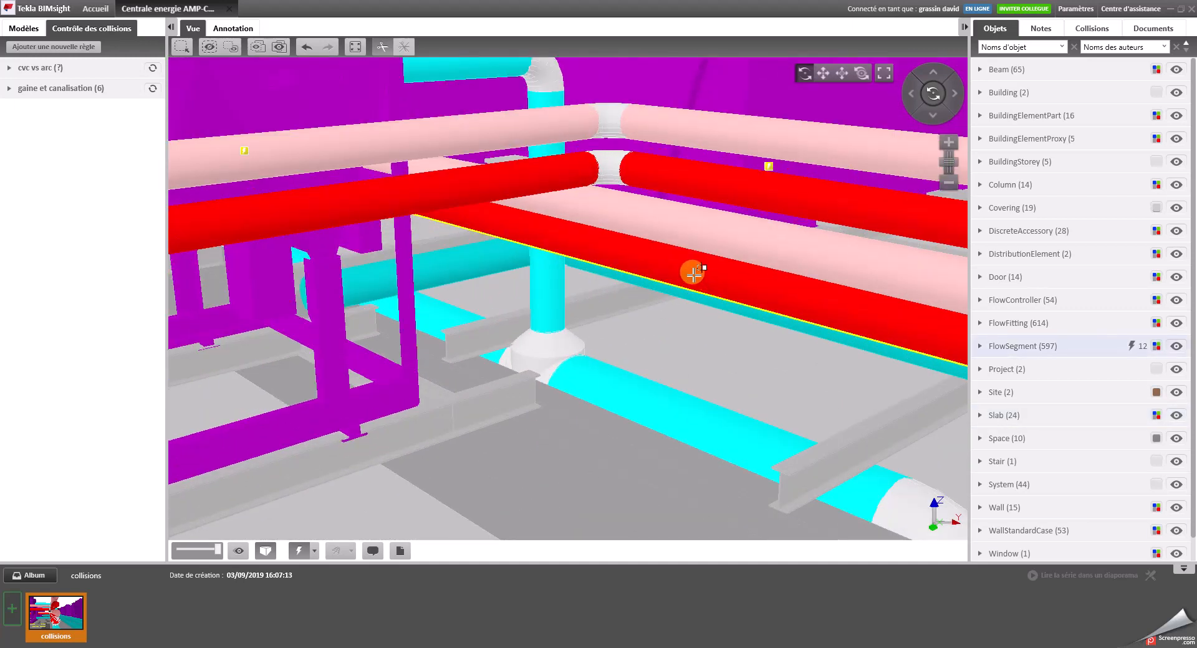
scroll(708, 261, down, 1)
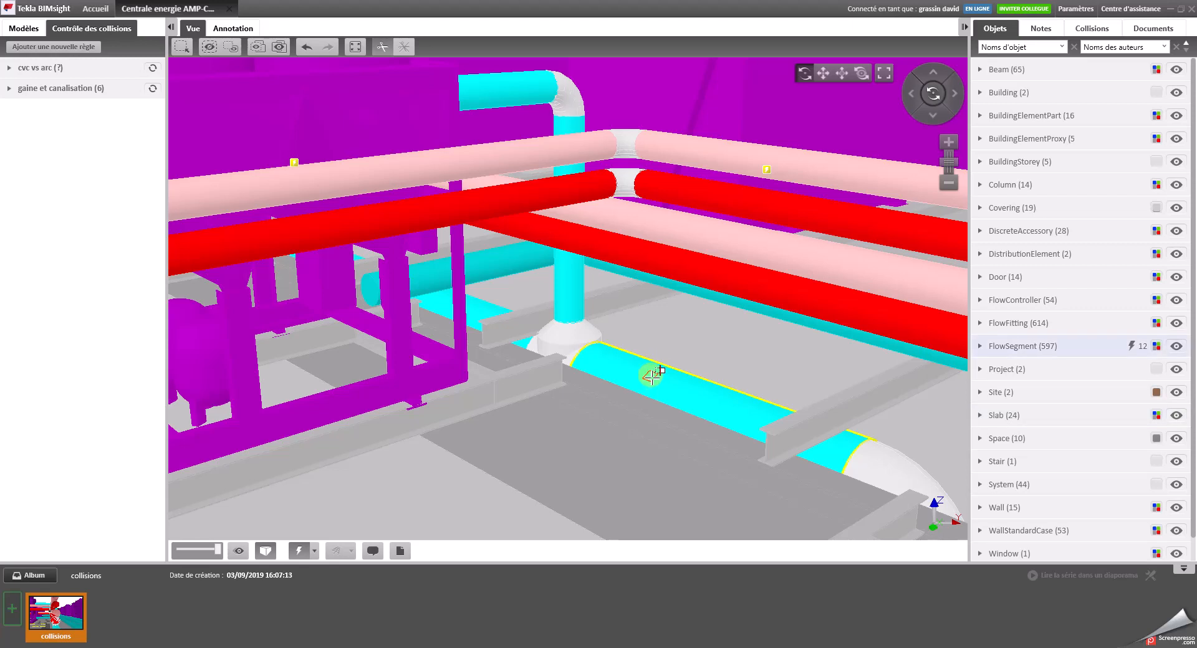
scroll(659, 372, down, 3)
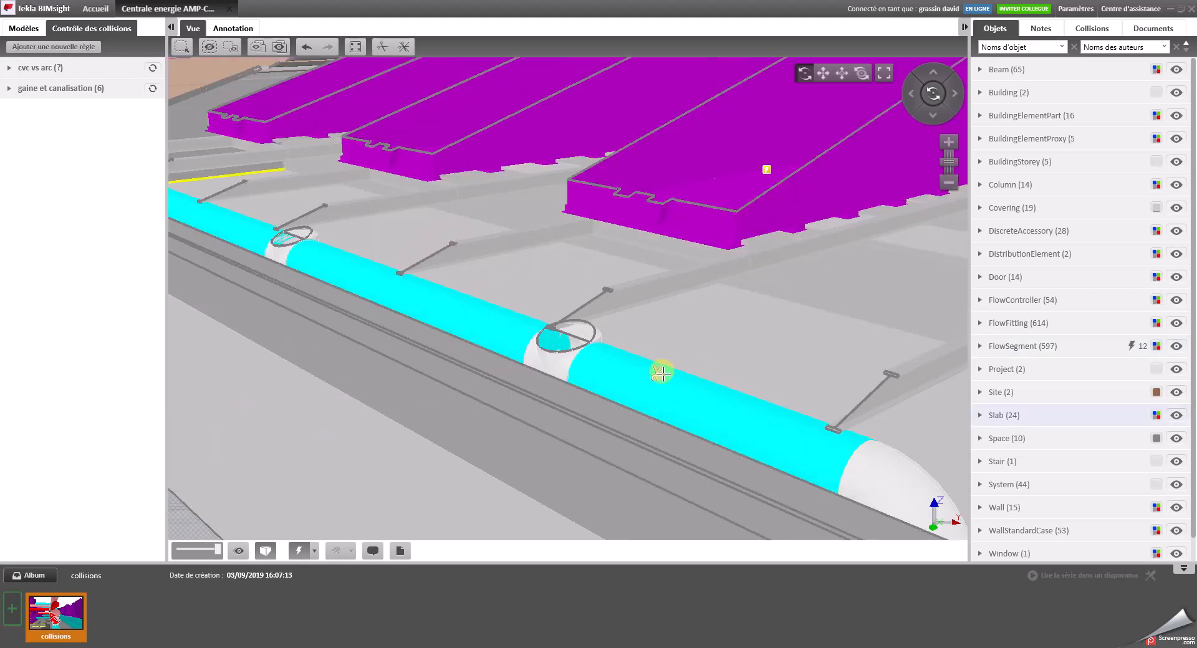
Step: Examine the cut along the cyan pipe from another angle and remove the clipping plane
scroll(661, 379, up, 2)
scroll(661, 380, up, 5)
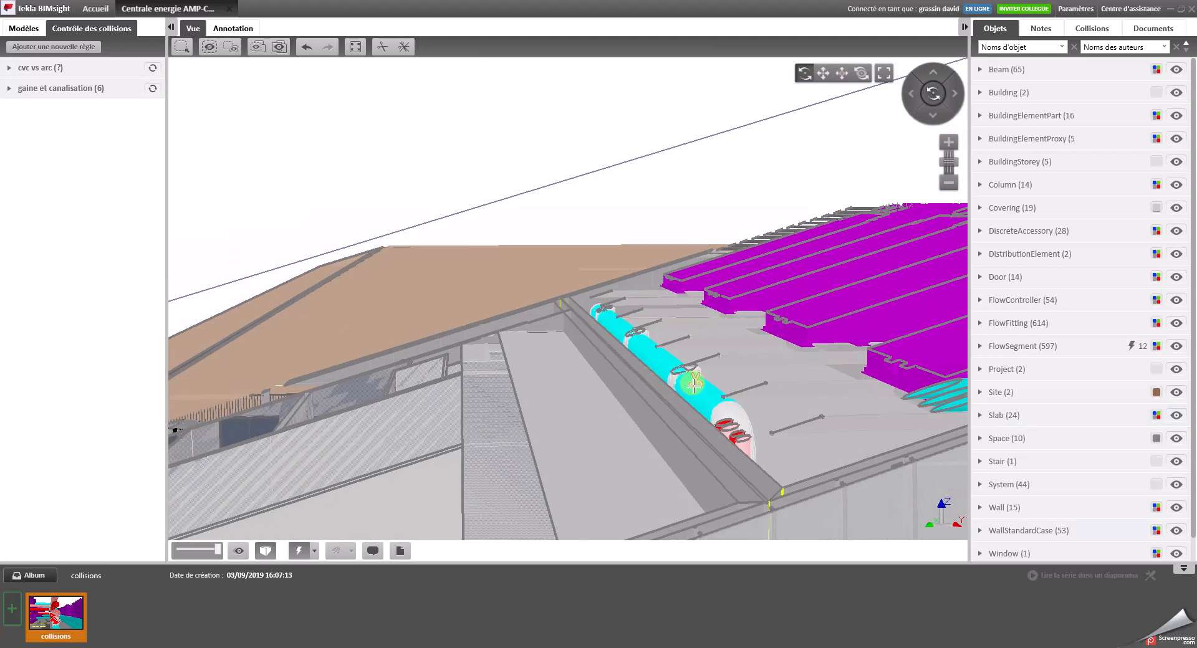
scroll(677, 381, up, 2)
scroll(668, 374, down, 4)
scroll(677, 370, up, 2)
mouse_move(676, 366)
mouse_down()
mouse_move(628, 295)
mouse_move(705, 439)
mouse_move(642, 355)
mouse_move(670, 354)
mouse_up()
click(404, 47)
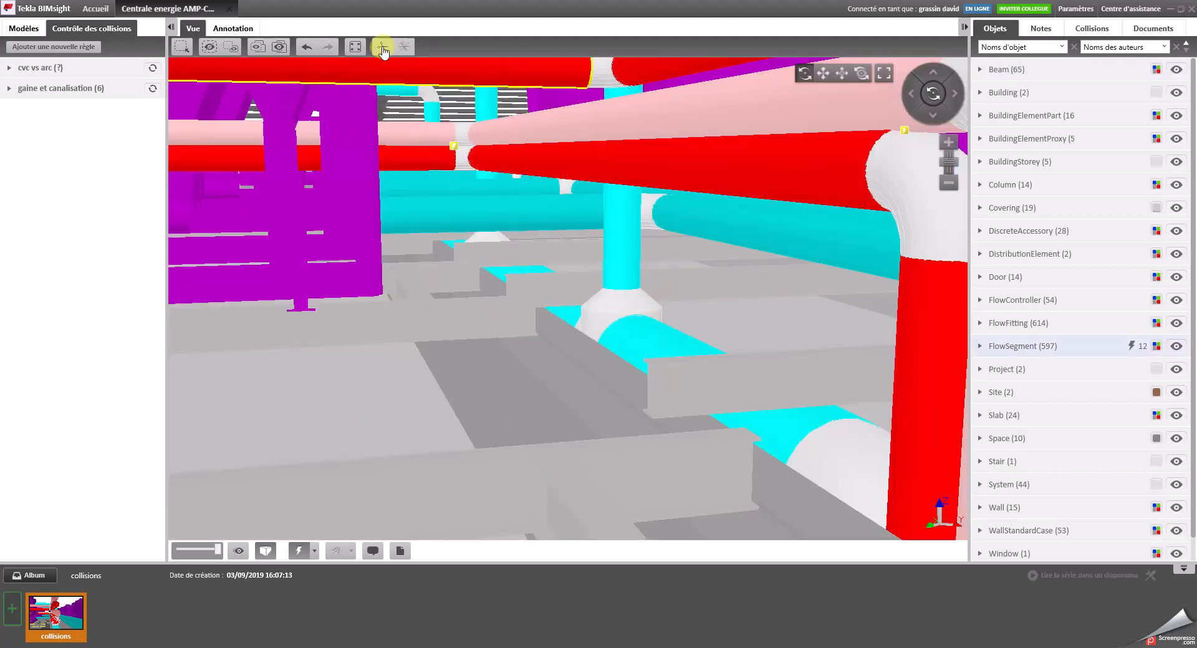
Step: Place a clipping plane on the horizontal grey surface beneath the pipes and use it to cut the building open horizontally
click(382, 47)
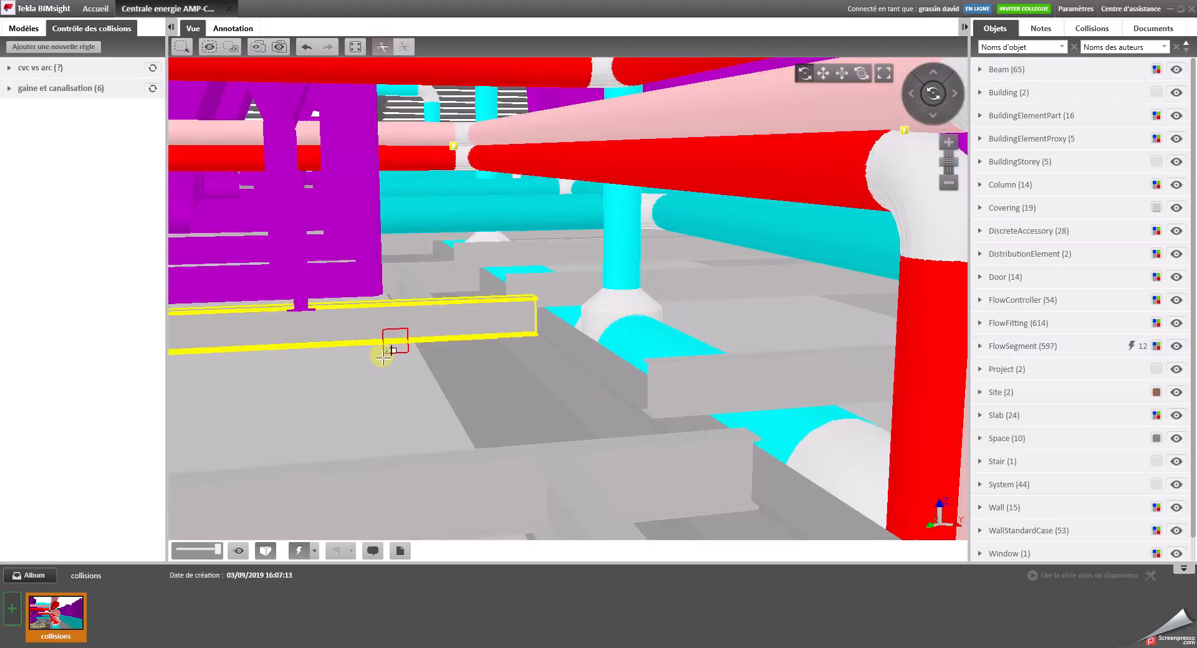
click(369, 396)
drag(368, 396, 375, 464)
scroll(523, 331, down, 5)
drag(564, 334, 850, 209)
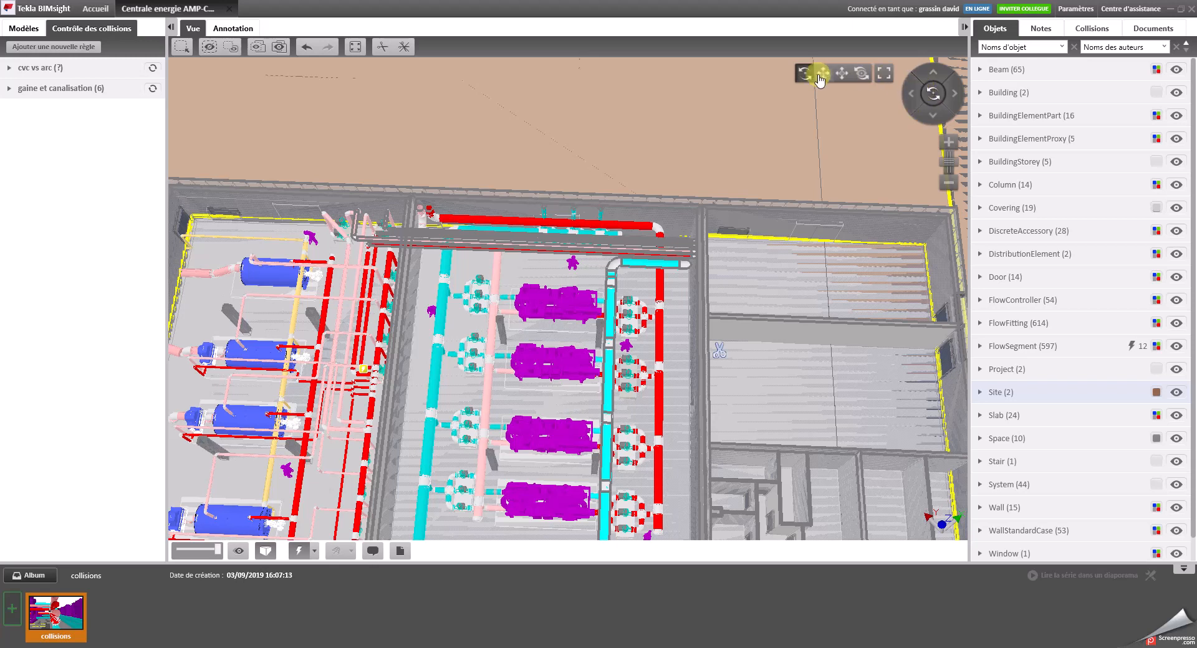
Step: Examine the horizontally cut building from directly above and at an angle, looking at the rooms, blue tanks and pipework
click(932, 115)
drag(616, 206, 661, 358)
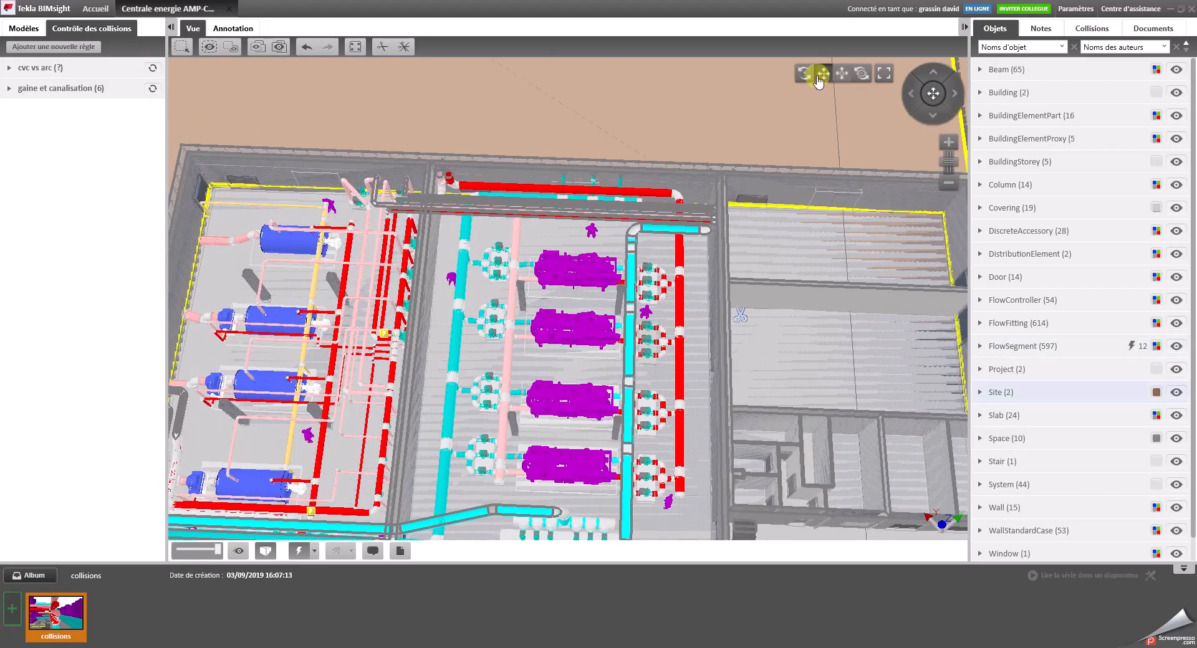
click(798, 78)
drag(819, 197, 821, 260)
scroll(804, 274, down, 5)
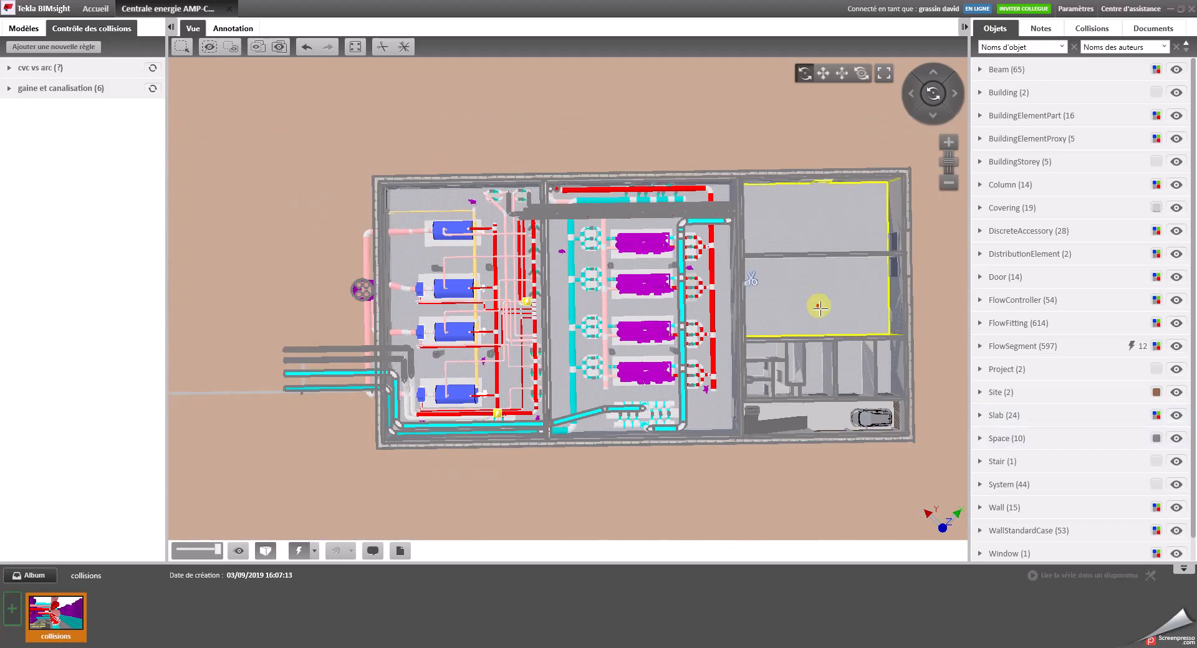
drag(815, 308, 879, 177)
scroll(536, 374, up, 4)
drag(633, 401, 550, 488)
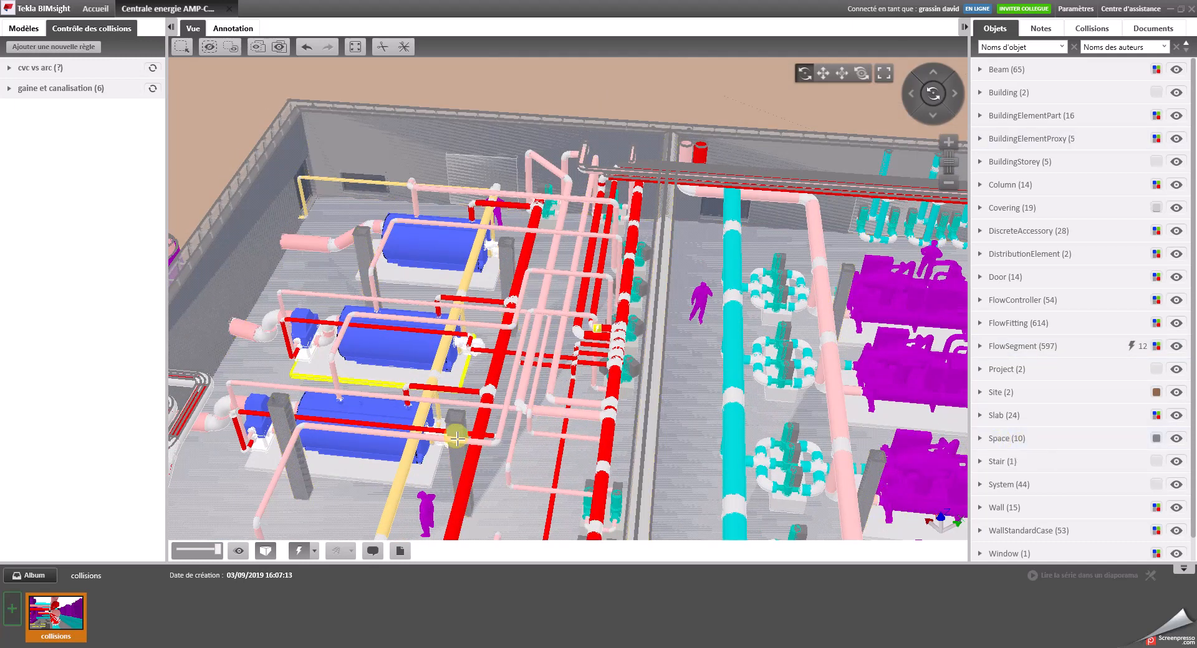
scroll(949, 466, down, 5)
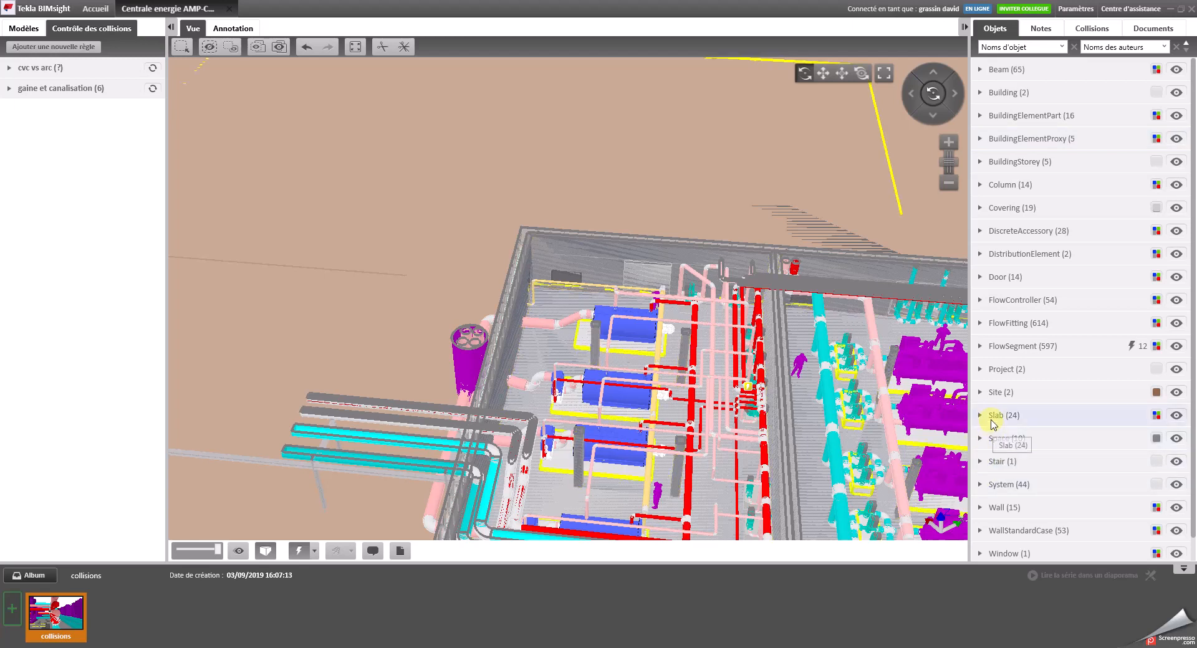
Step: Color the Space objects bright green and check them around the blue tanks
click(1157, 439)
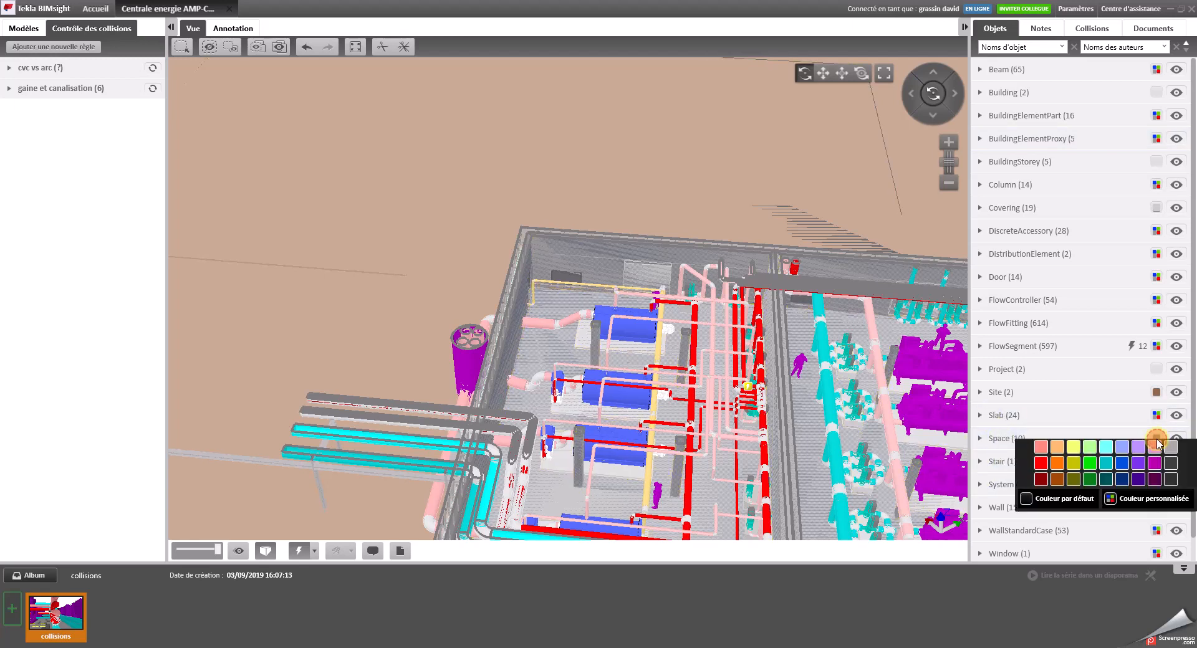
click(1089, 471)
drag(817, 432, 687, 431)
scroll(611, 349, up, 5)
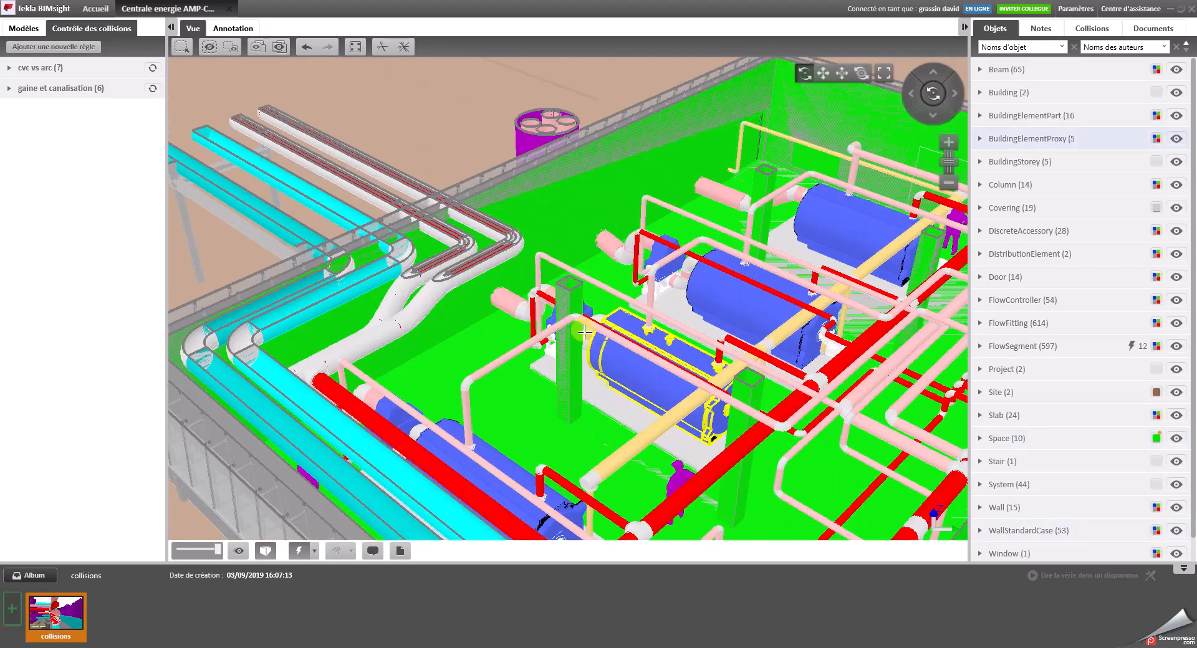
Step: Hide the Centrale energie AMP model so that only the AMP_V22.ifc building model is displayed
click(24, 35)
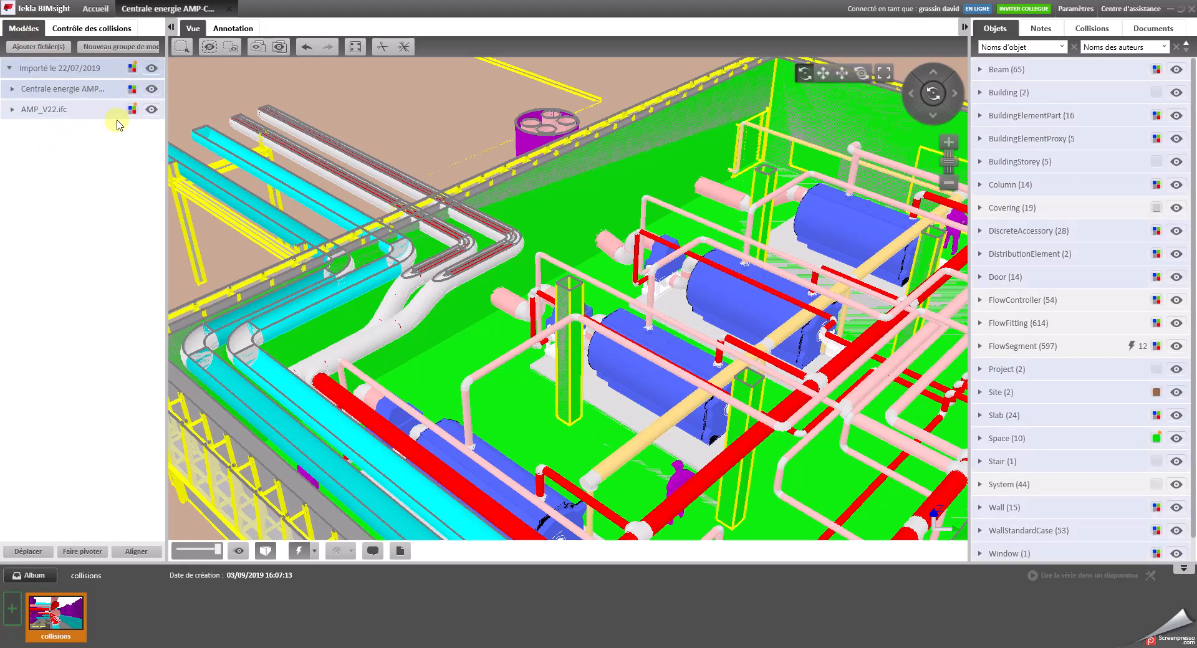
click(152, 90)
mouse_move(350, 333)
mouse_down()
mouse_move(489, 315)
mouse_move(369, 320)
mouse_up()
scroll(564, 339, down, 5)
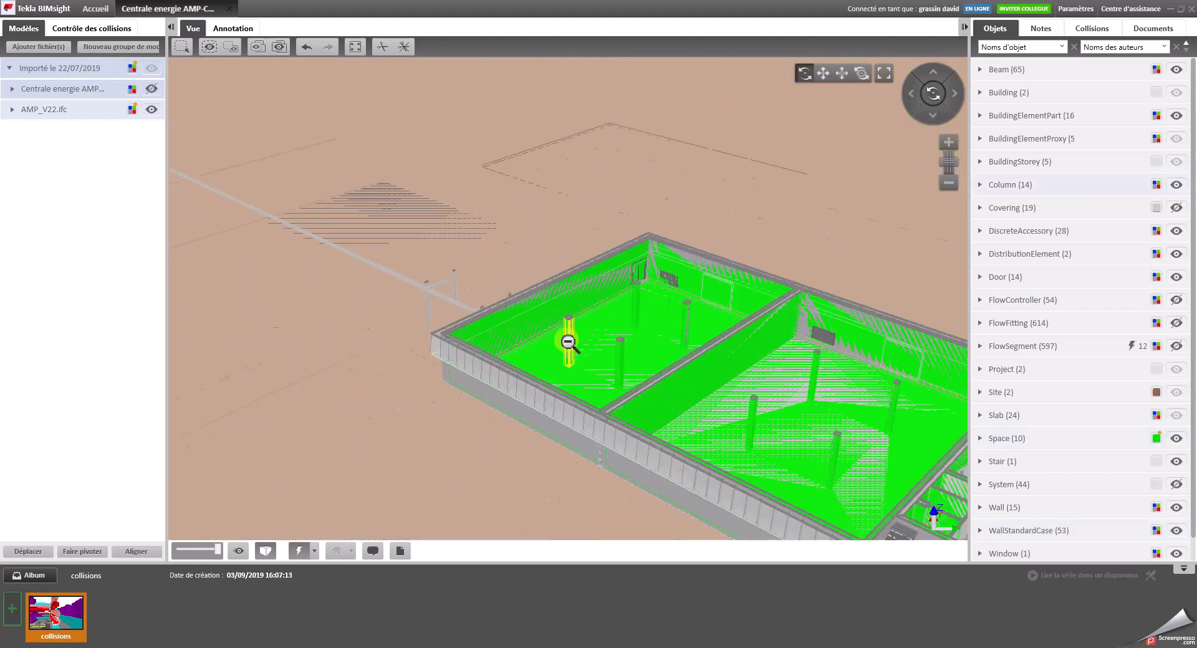
scroll(618, 378, up, 3)
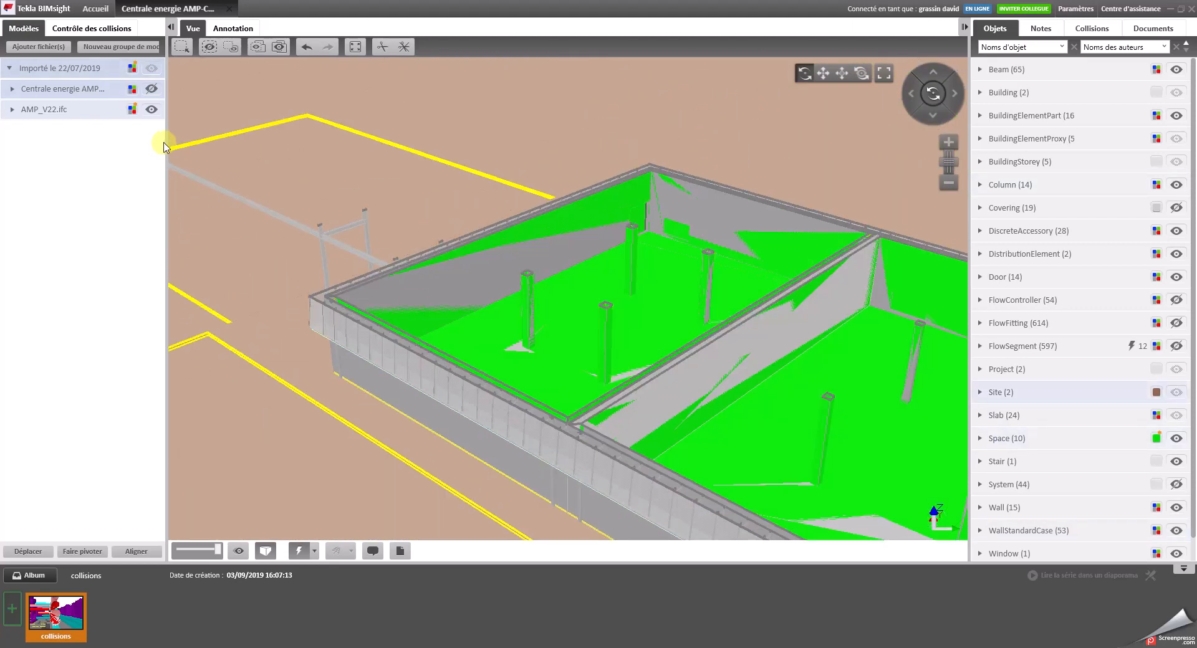
Step: Hide the Space objects and inspect the building's bare walls, columns and floor from several angles
click(1177, 439)
drag(796, 396, 964, 391)
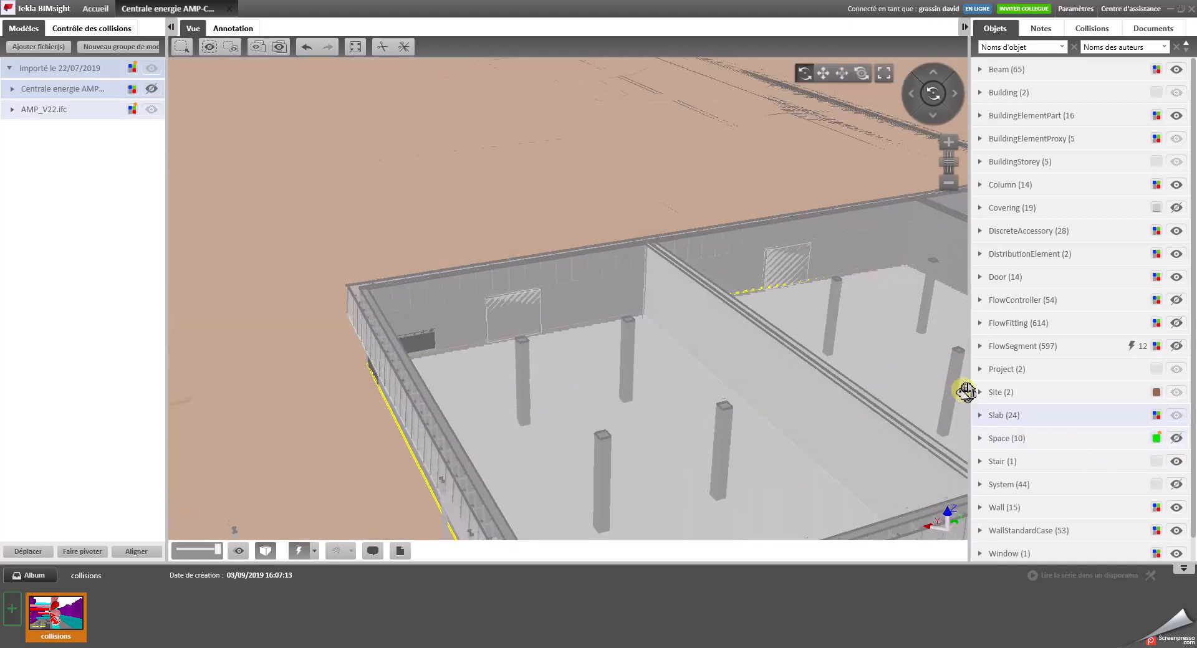
drag(615, 420, 498, 431)
middle_drag(576, 399, 559, 270)
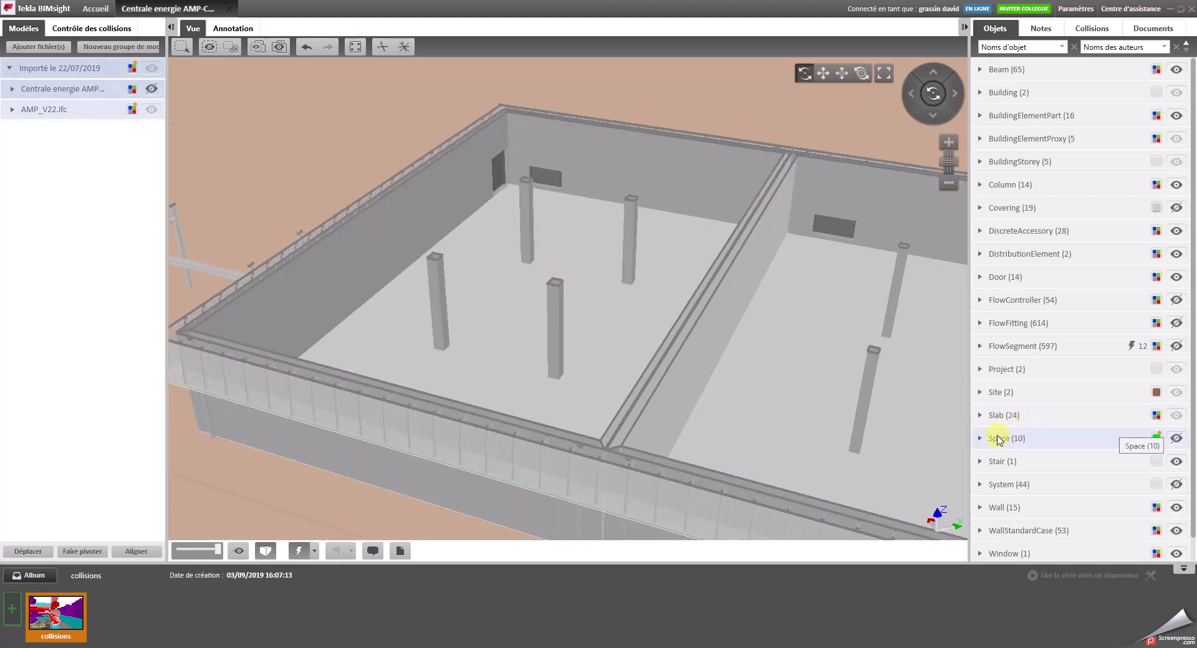
scroll(722, 426, down, 4)
drag(720, 420, 731, 446)
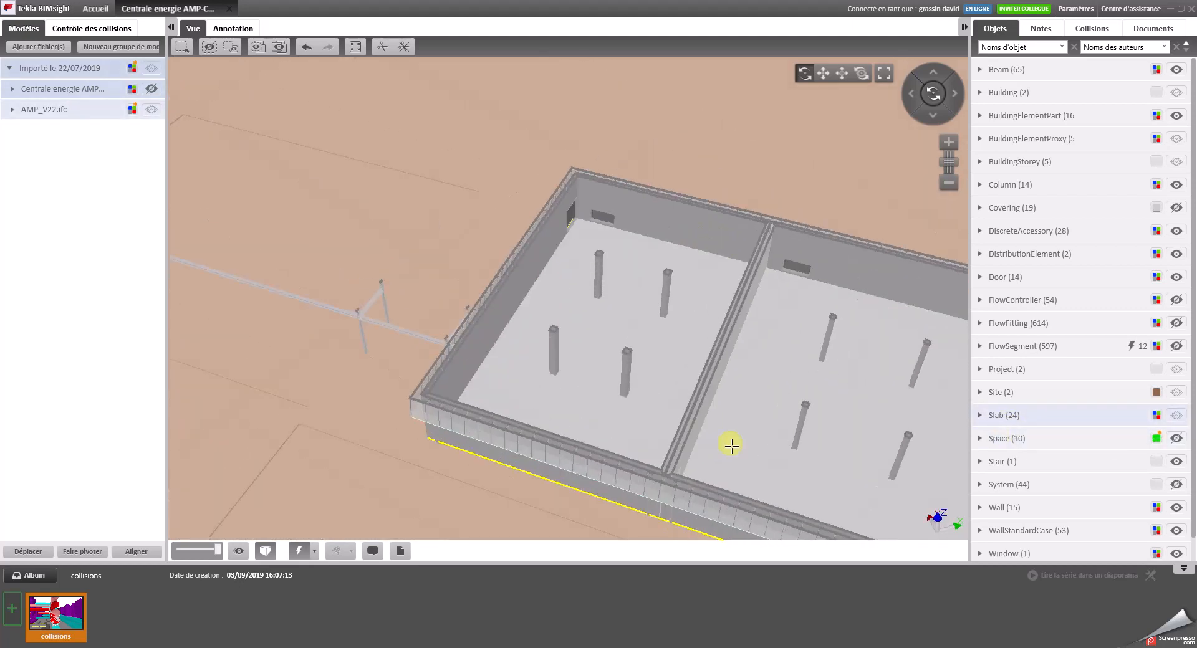
middle_drag(728, 404, 604, 359)
drag(564, 392, 686, 393)
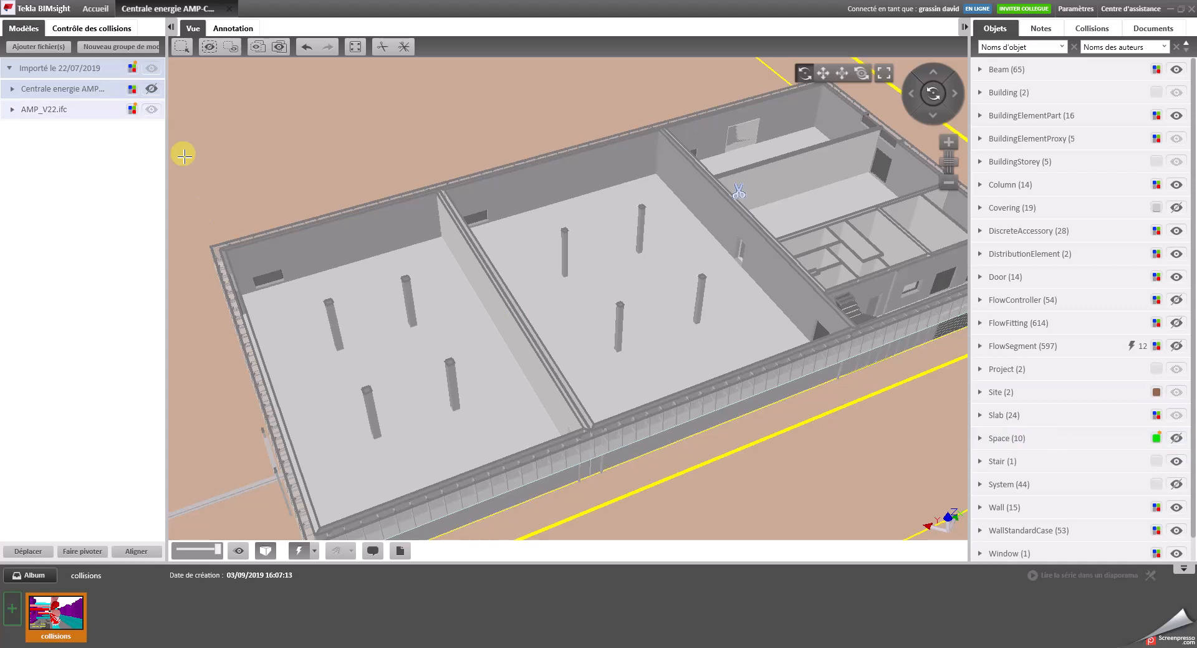
Step: Color the whole AMP_V22.ifc model blue
click(129, 108)
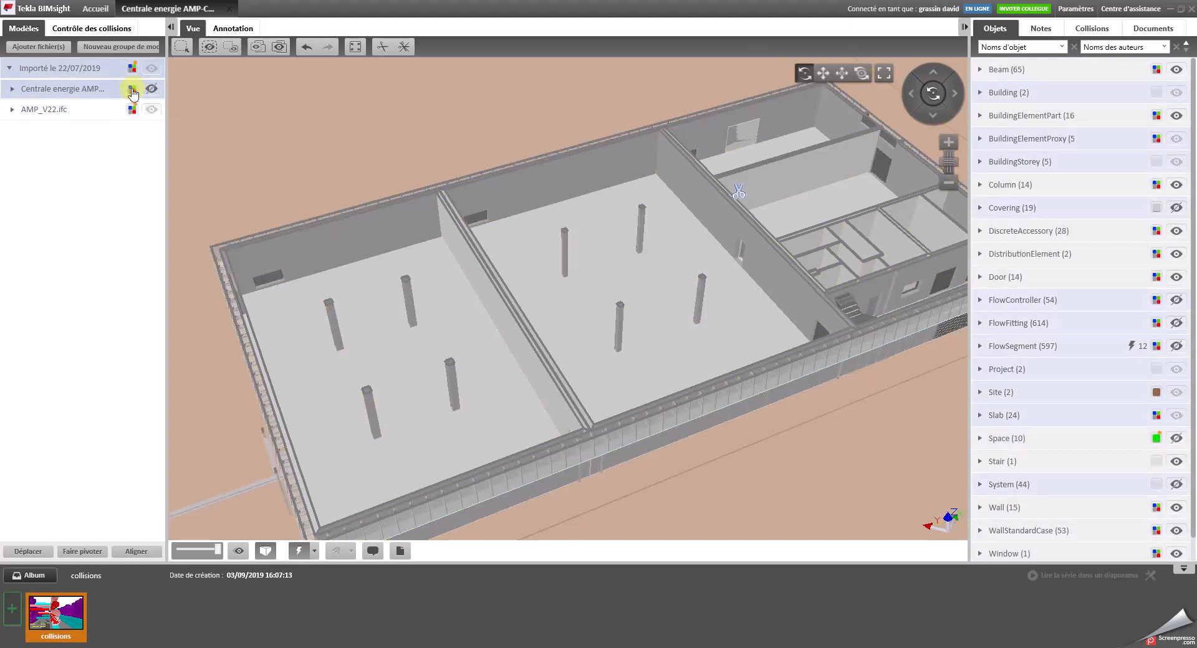
click(132, 110)
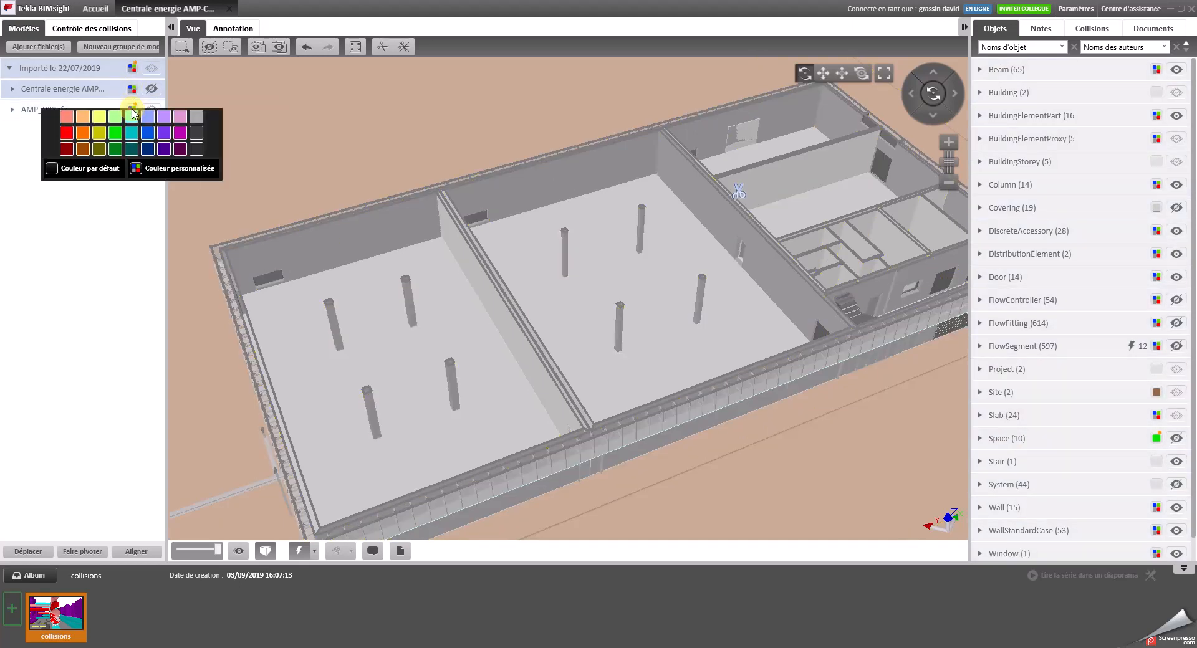
click(148, 133)
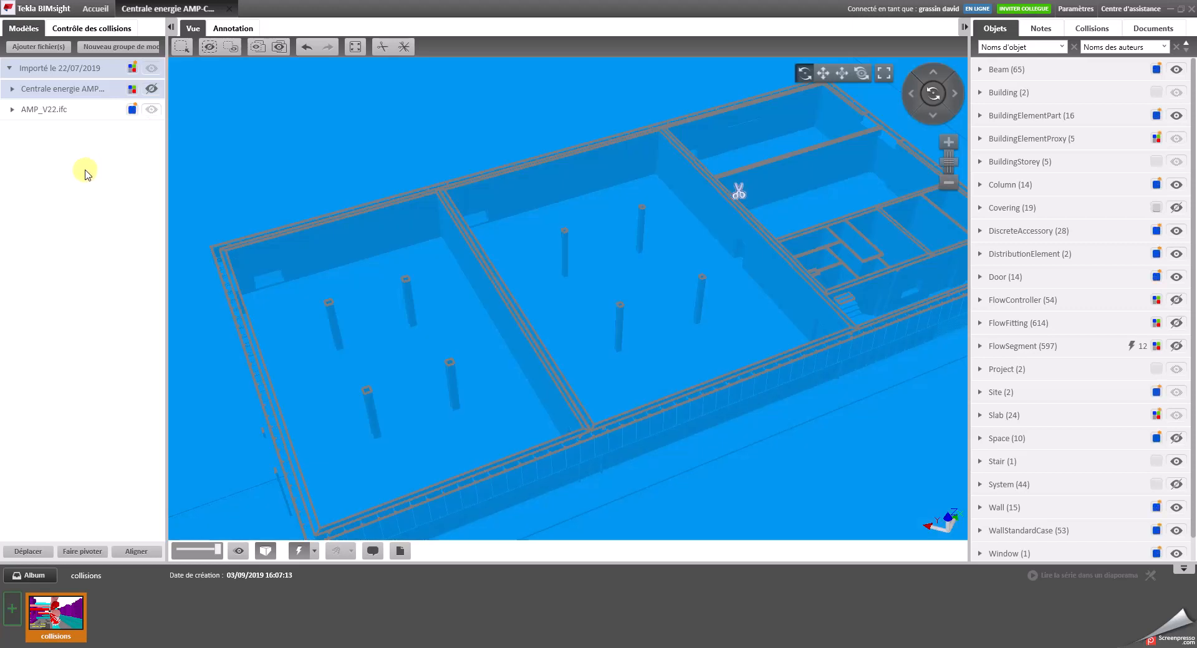
Step: Turn the AMP_V22.ifc model's visibility off and on, and hide its Space objects again
click(1177, 440)
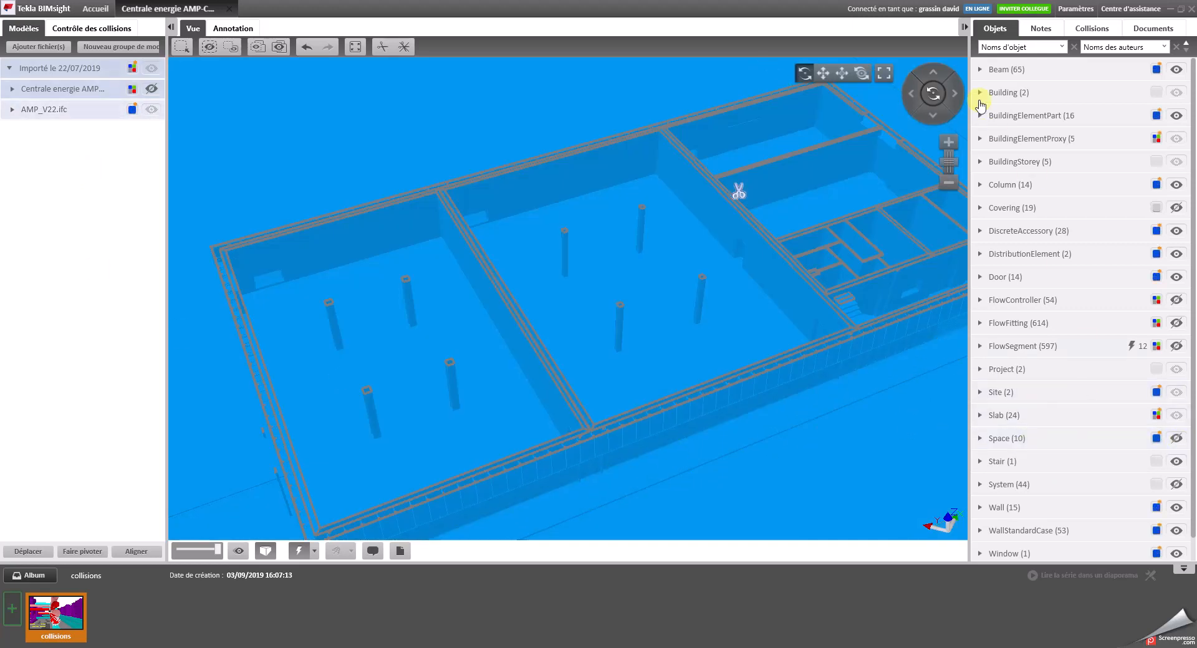
click(140, 110)
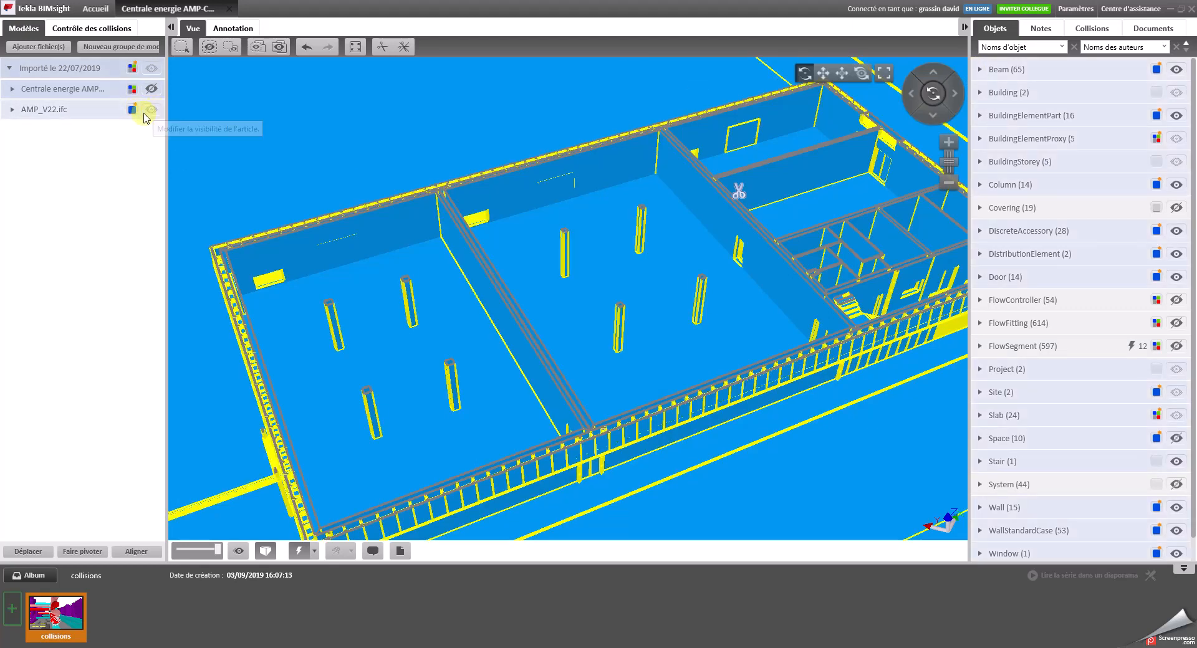
click(152, 110)
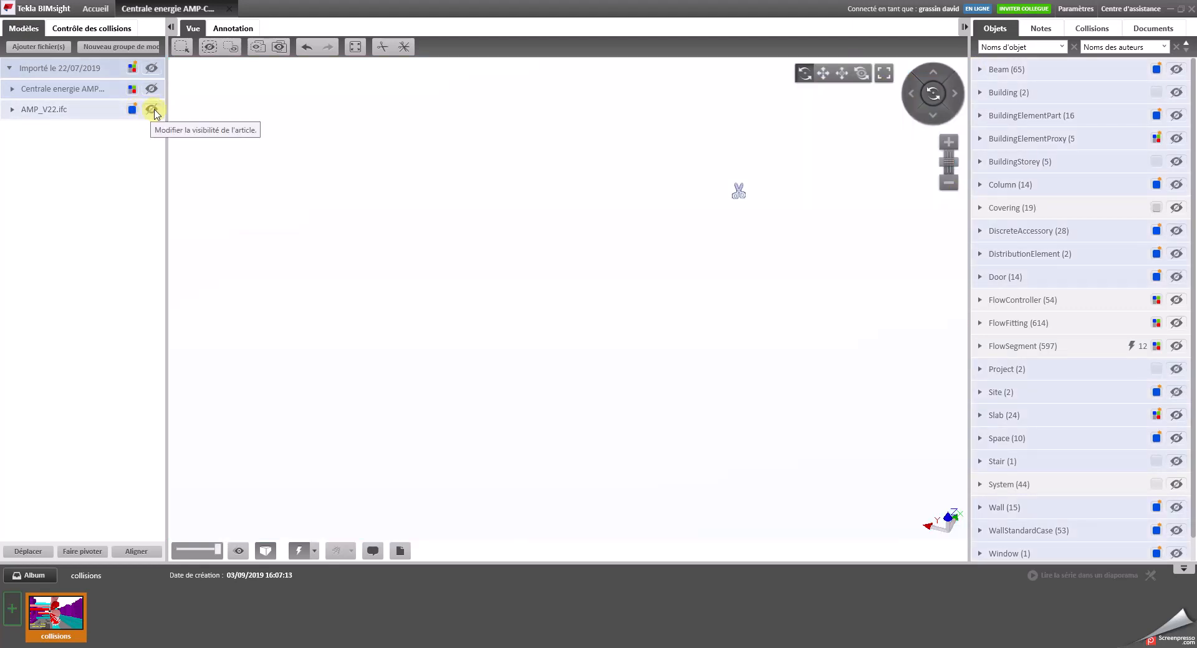
click(153, 110)
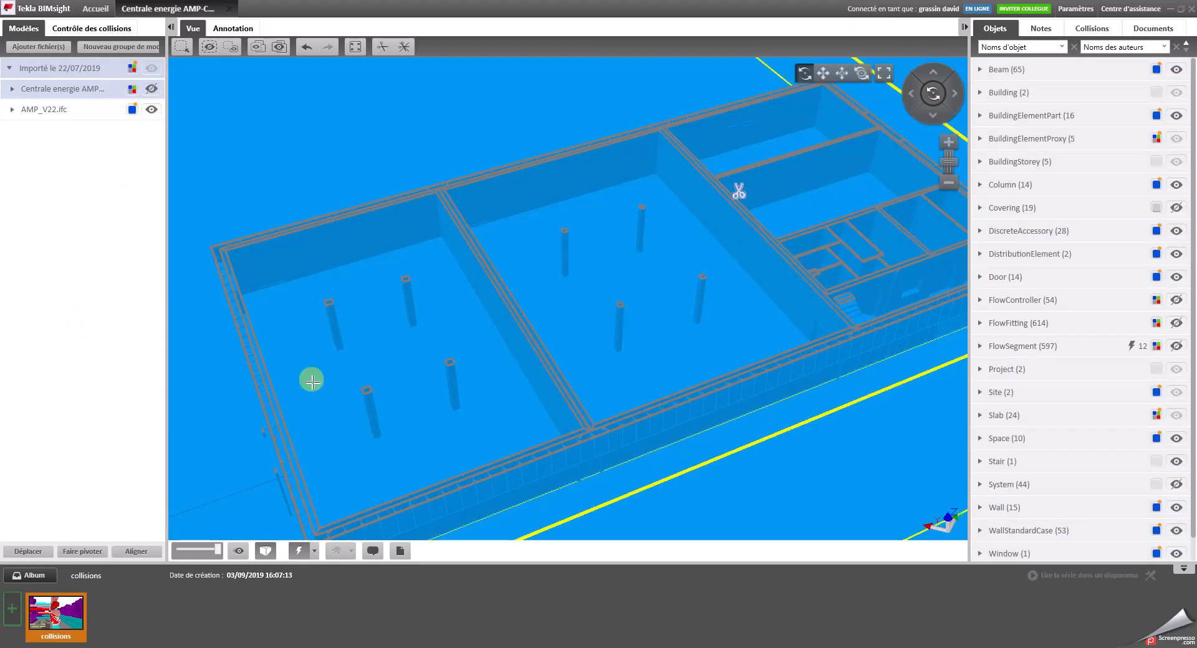
click(1176, 439)
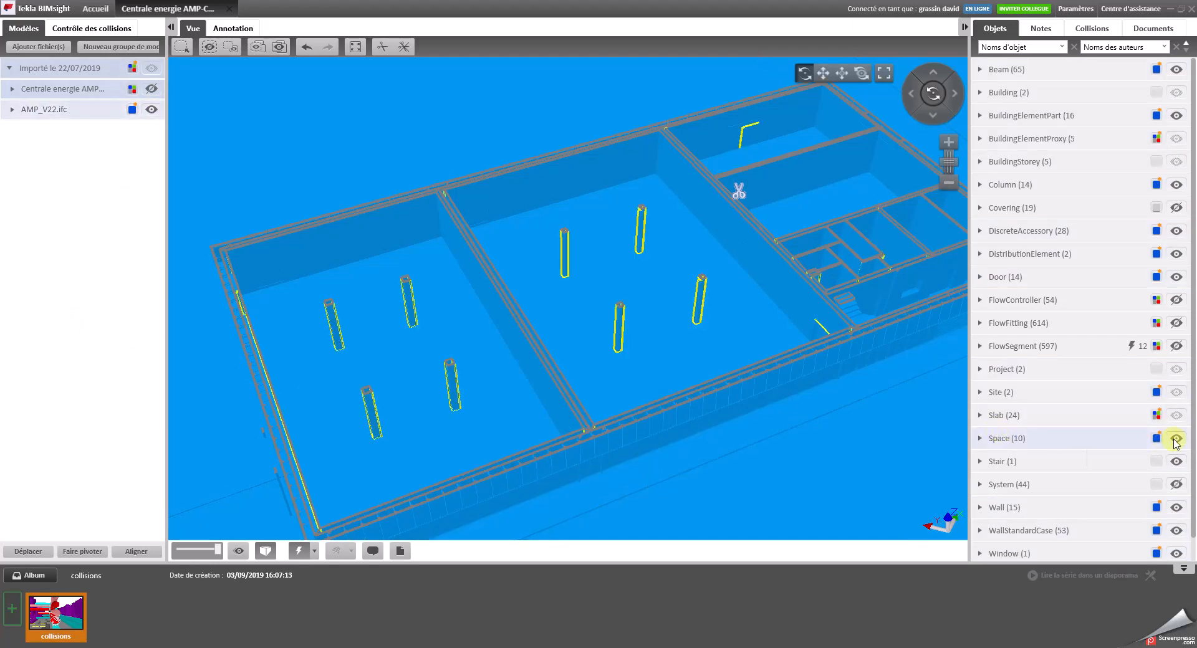
click(1176, 439)
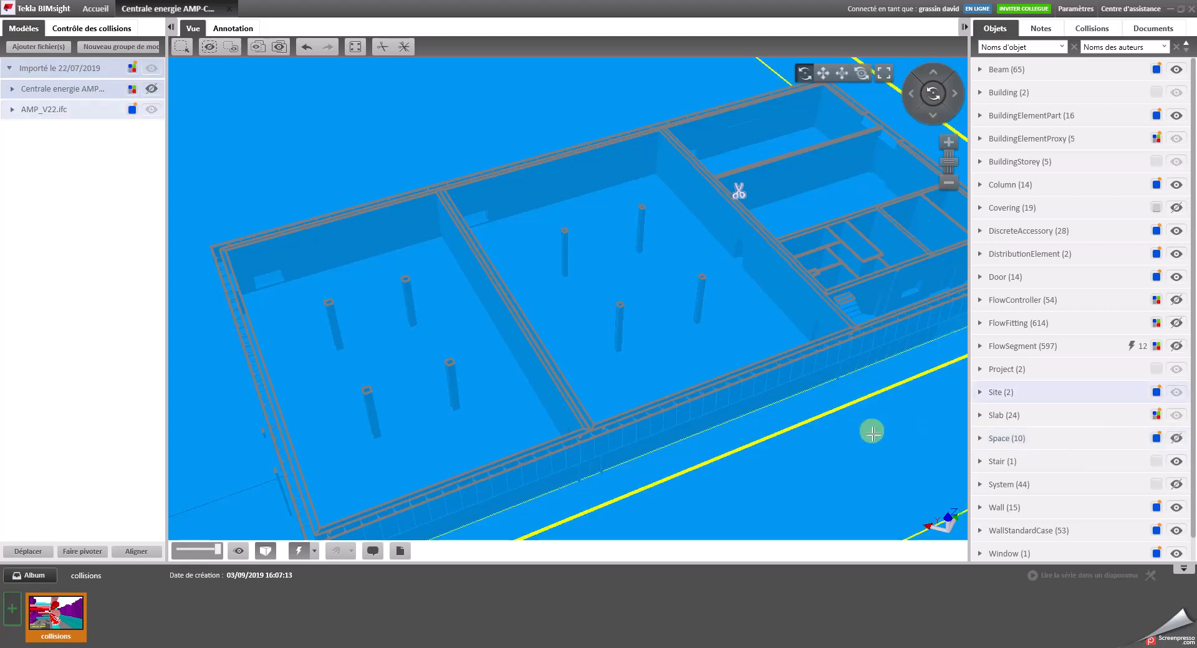
Step: Color the AMP_V22.ifc model light grey and check the building from another angle
click(131, 112)
click(131, 111)
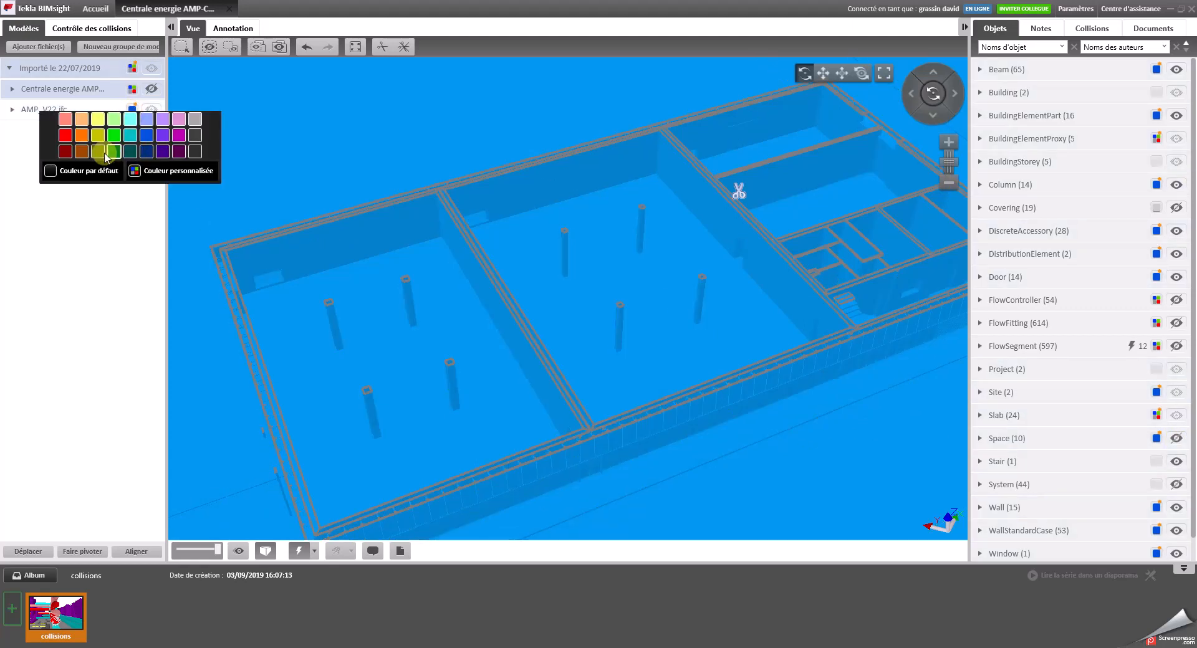
click(197, 123)
drag(347, 343, 407, 319)
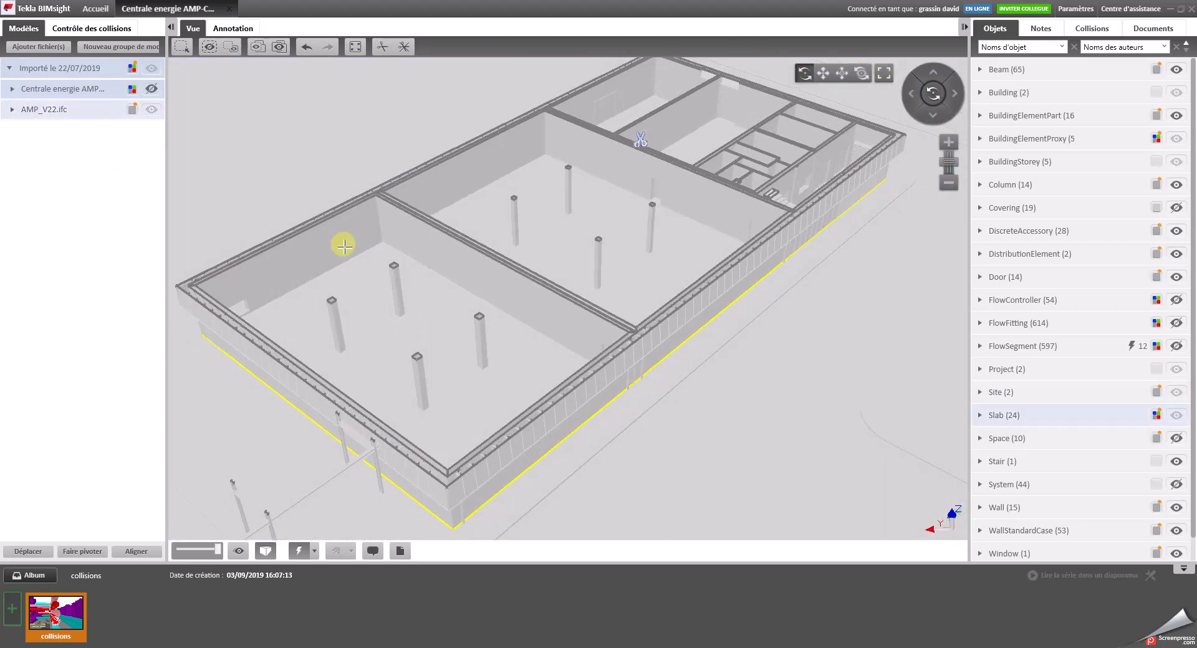
Step: Show the Centrale energie AMP model again and inspect its colored equipment inside the grey building, including from directly above
click(152, 89)
scroll(549, 391, up, 5)
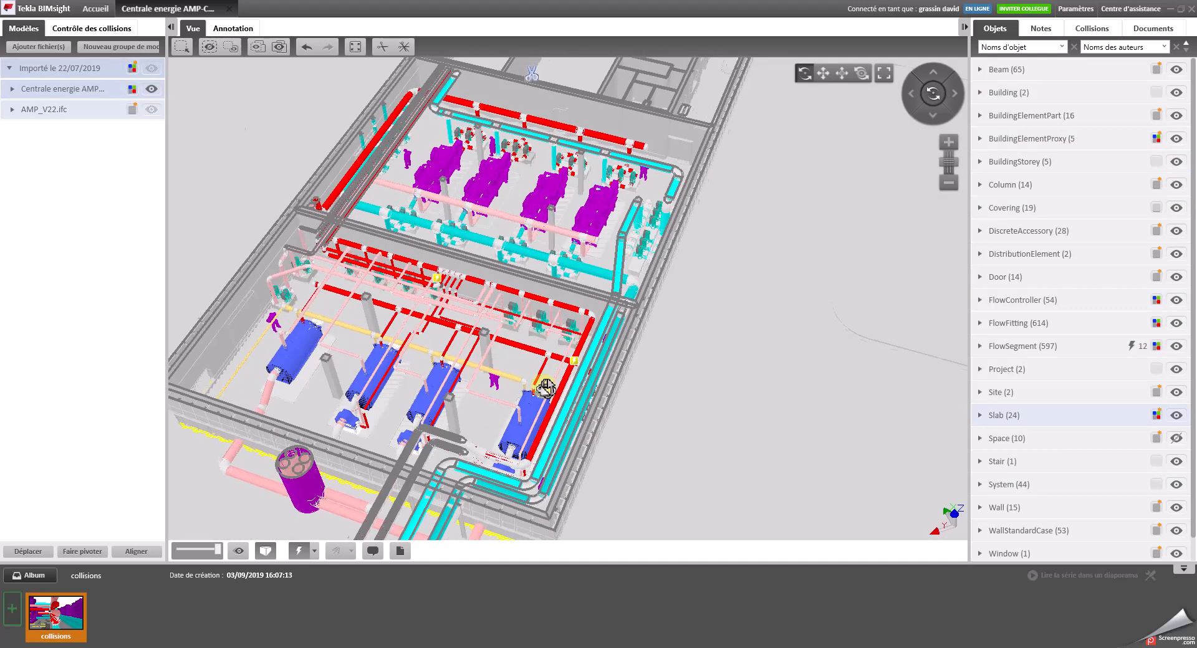
drag(550, 392, 434, 339)
scroll(267, 218, up, 4)
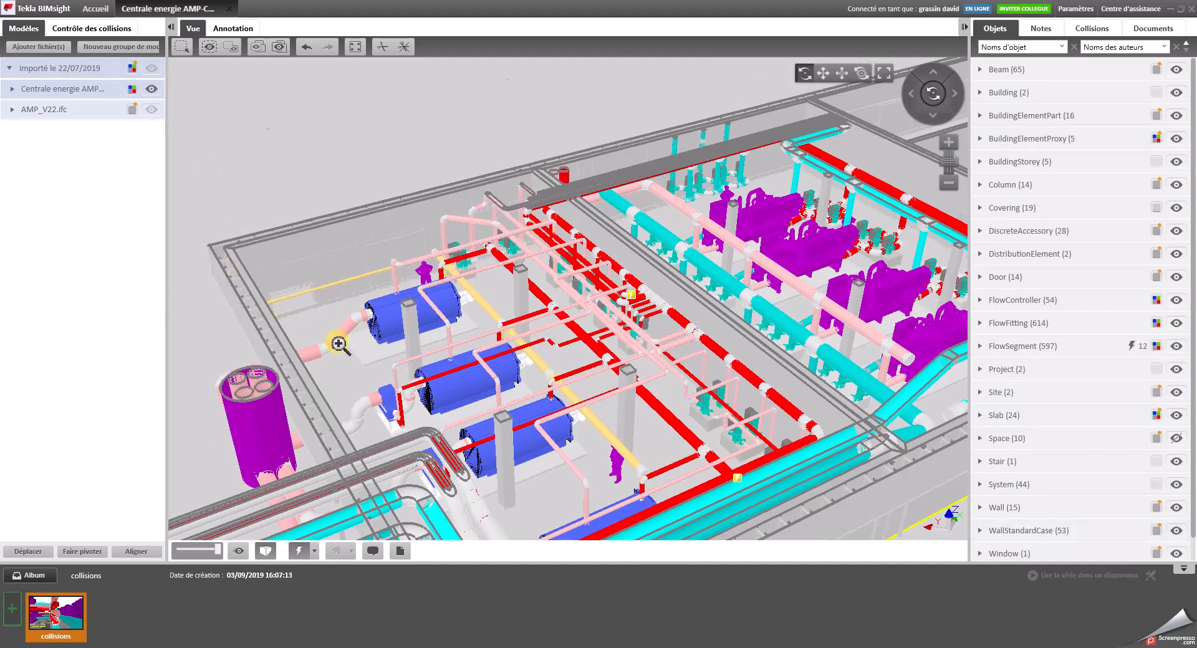
scroll(330, 337, up, 3)
scroll(343, 331, down, 3)
scroll(374, 356, up, 1)
click(441, 387)
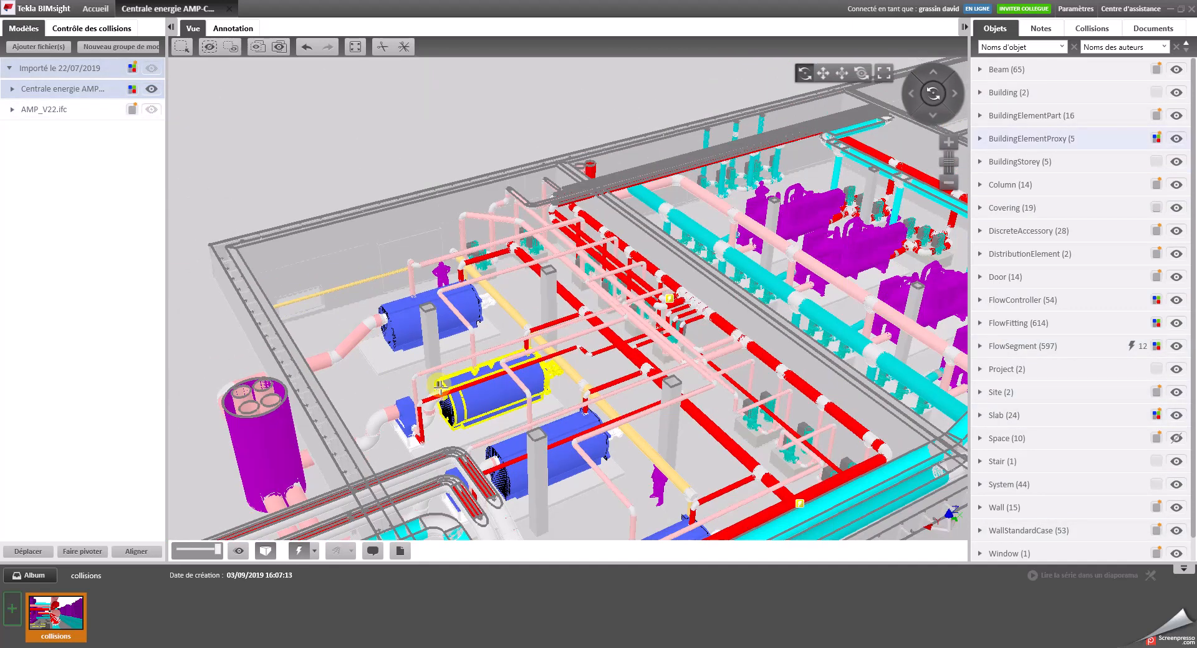
drag(659, 341, 570, 532)
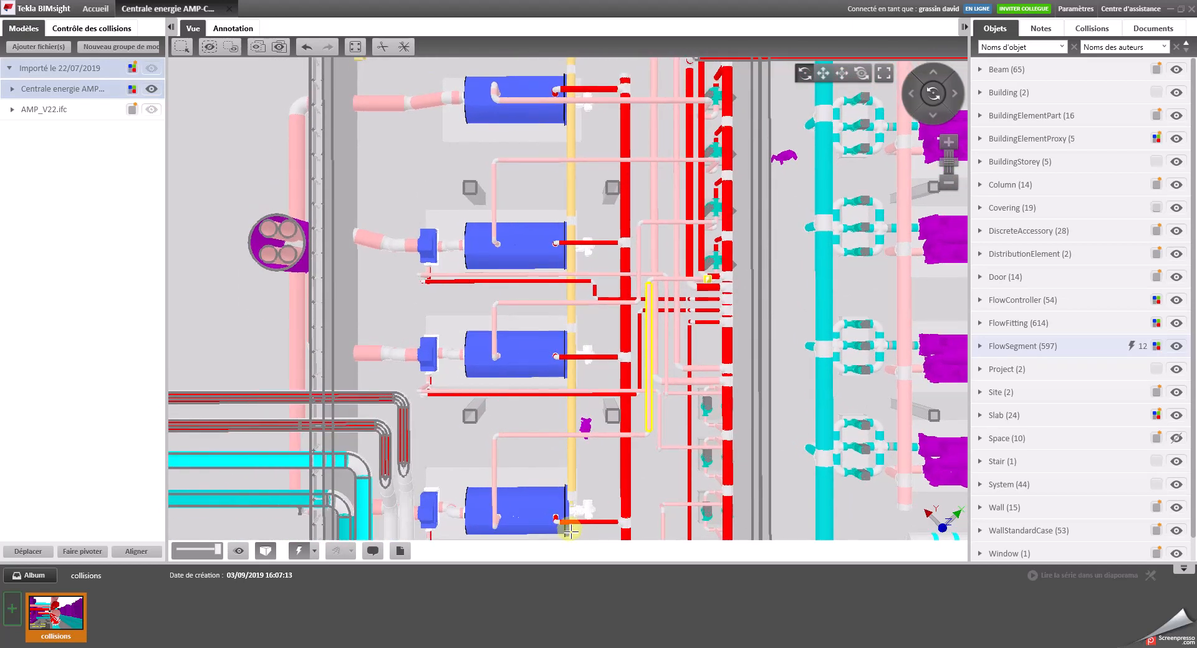
scroll(570, 533, down, 5)
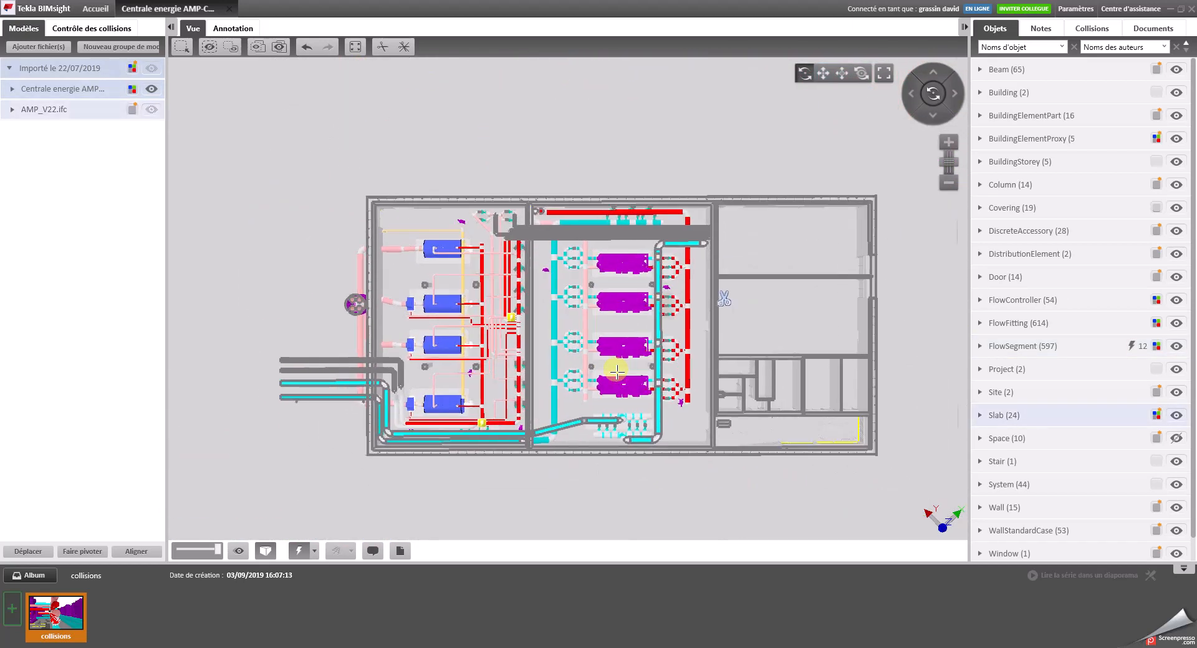
Step: Color the Centrale energie AMP model bright green and frame its two equipment rooms in the top view
click(133, 91)
click(116, 117)
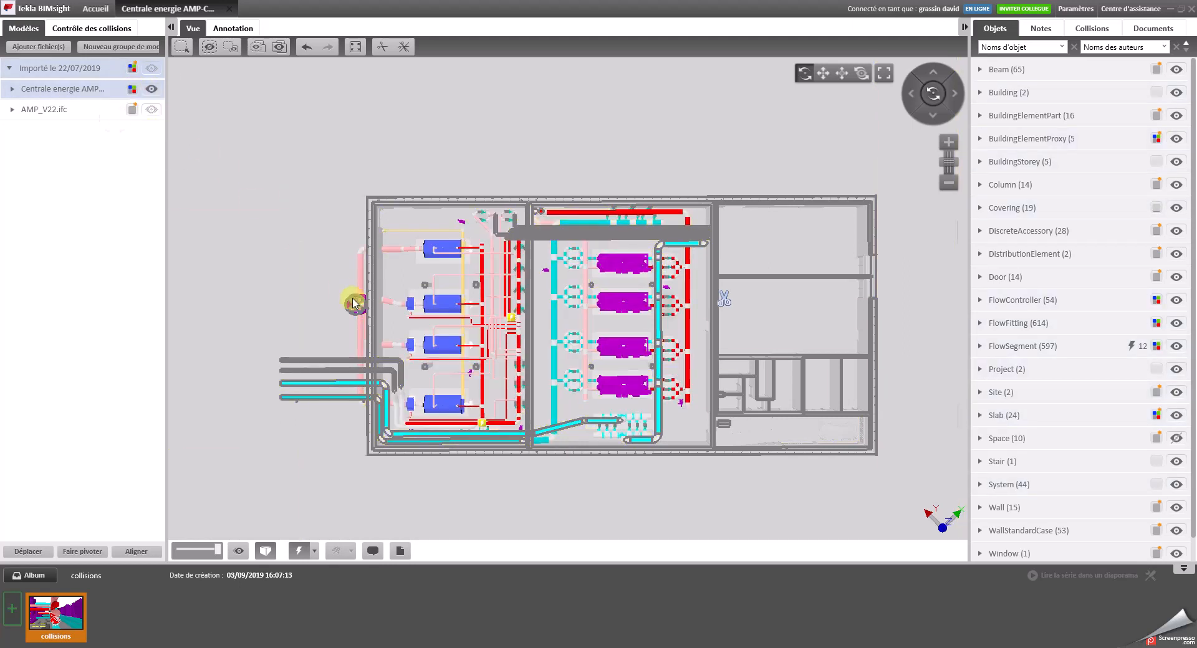
scroll(525, 327, up, 2)
scroll(536, 340, up, 2)
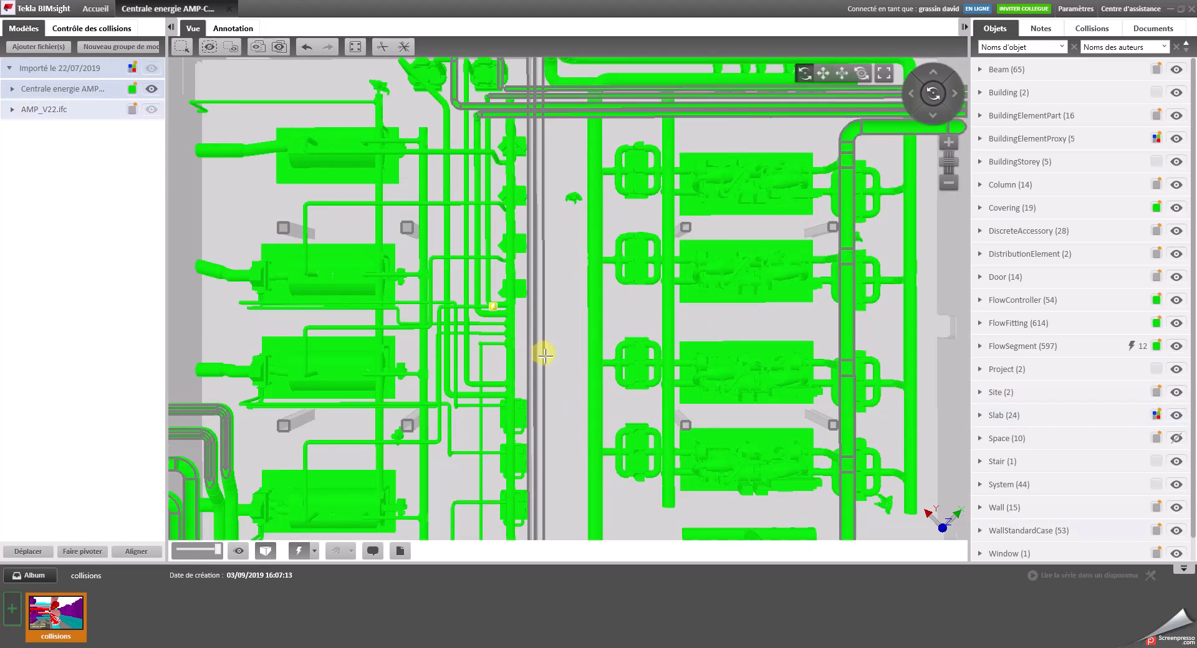
scroll(549, 352, down, 2)
scroll(555, 364, up, 1)
middle_drag(556, 369, 569, 347)
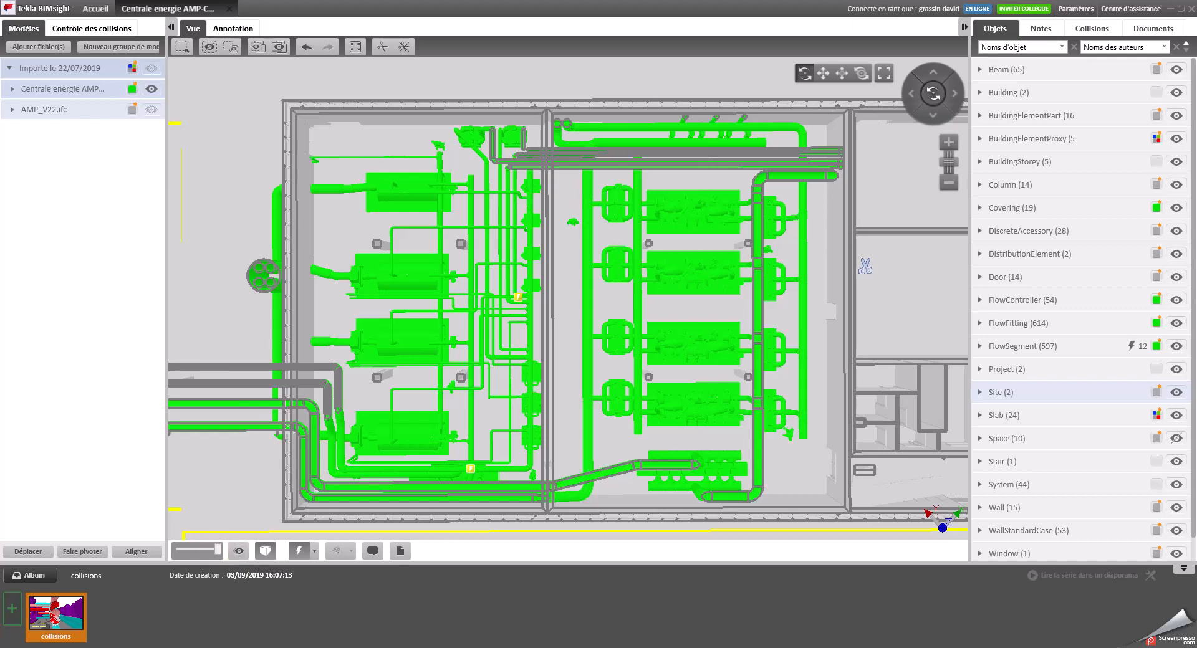
Step: Switch to Outil Capture d'écran, try to start a new capture of the model view, and close the Capture d'écran et croquis window
key(super)
text(ca)
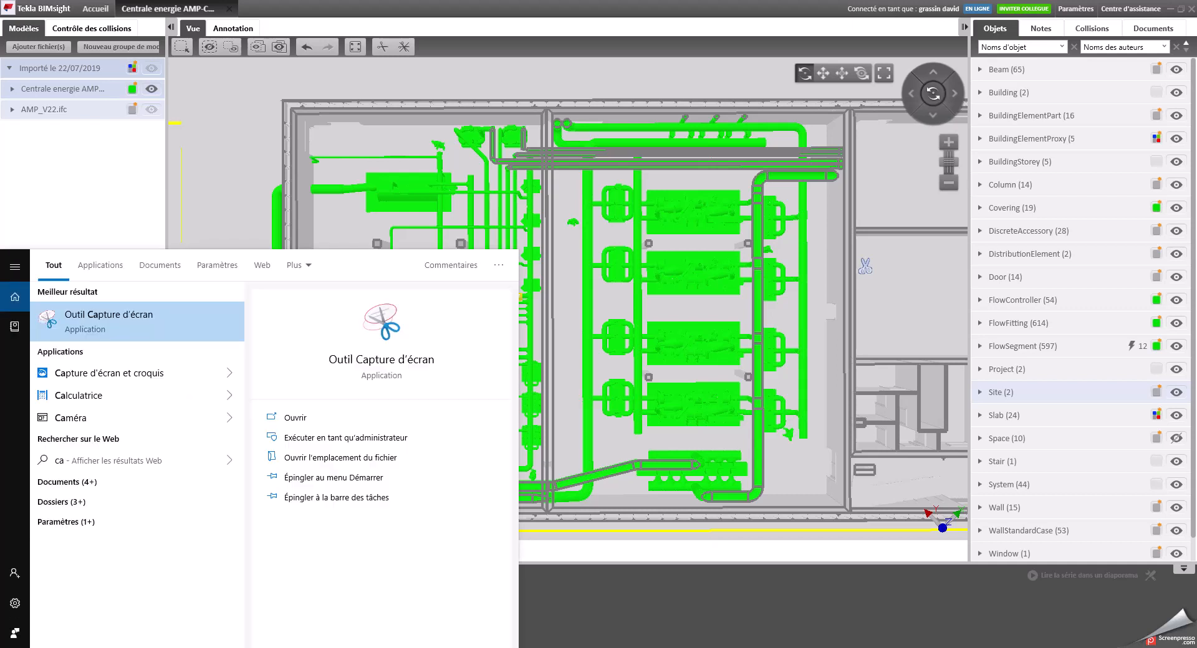
text(pt)
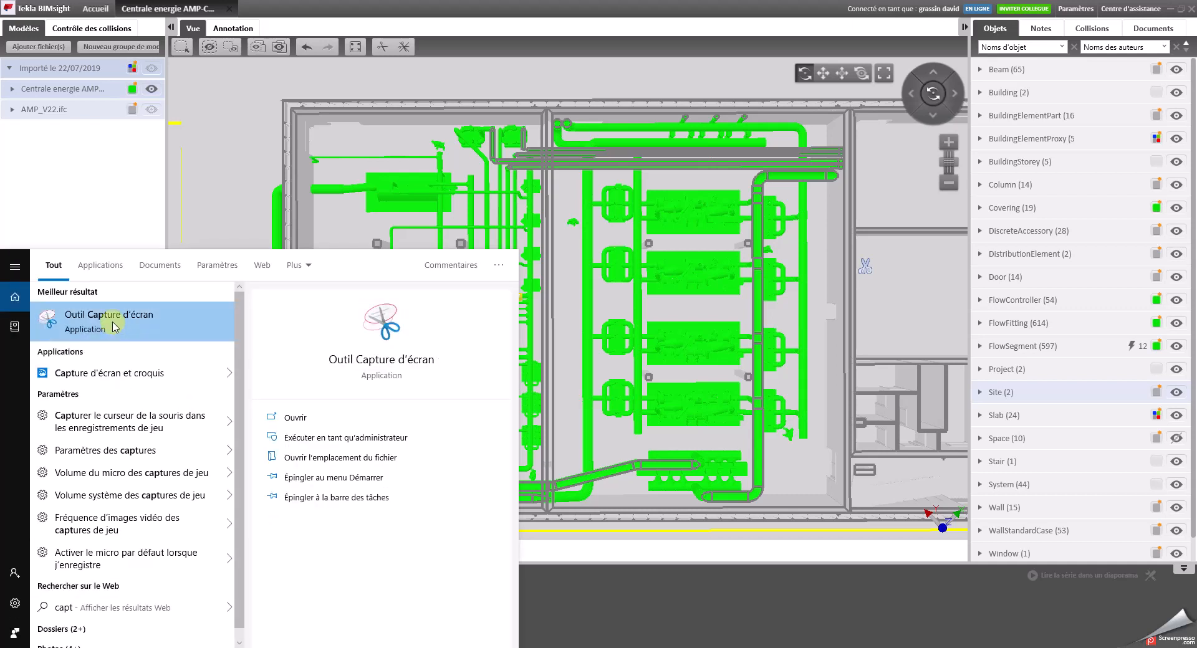
click(112, 323)
click(540, 151)
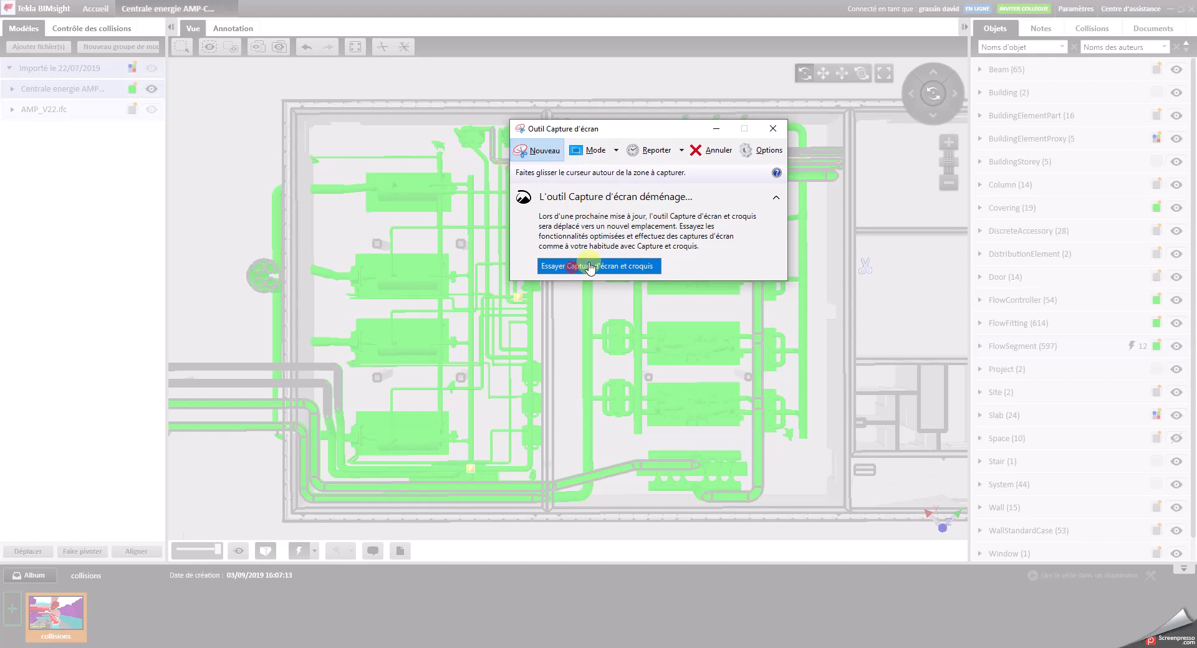
click(660, 268)
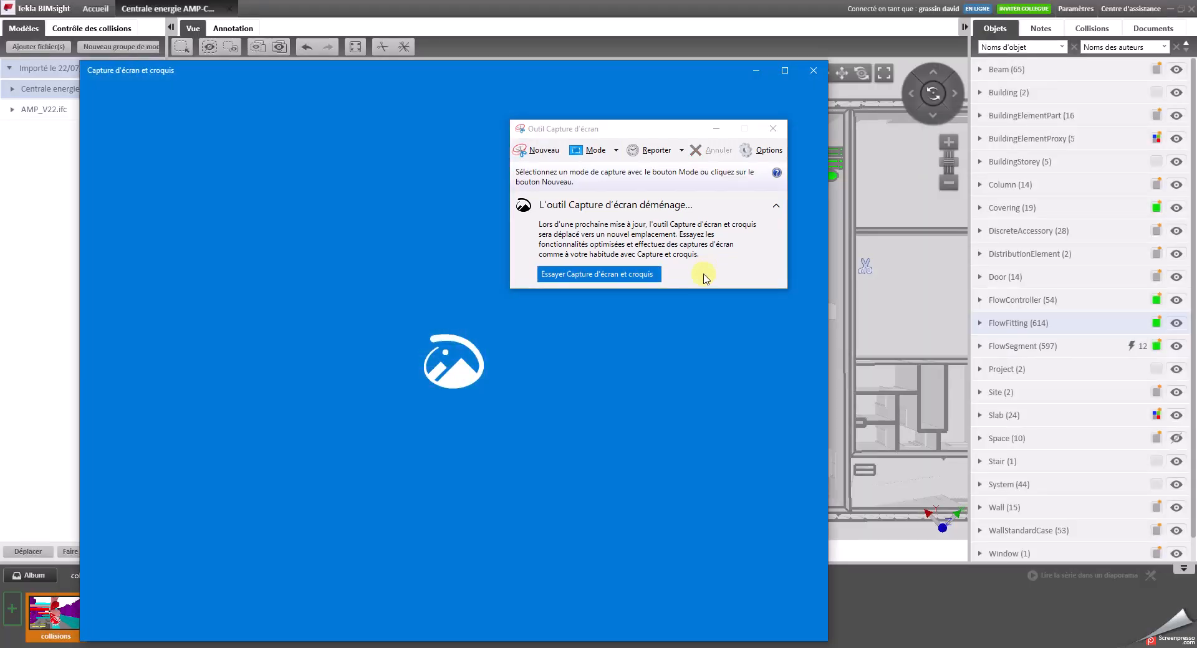
click(812, 72)
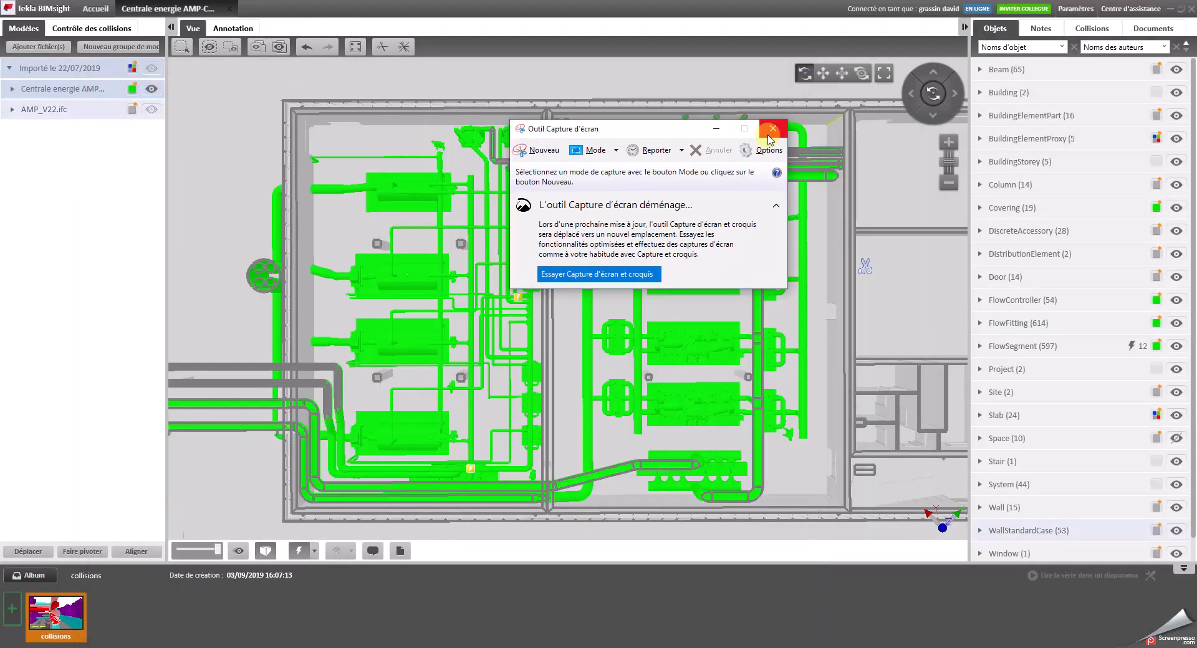
Step: Take a rectangular screen capture of the building's plan view and close the capture tool without saving the image
click(607, 155)
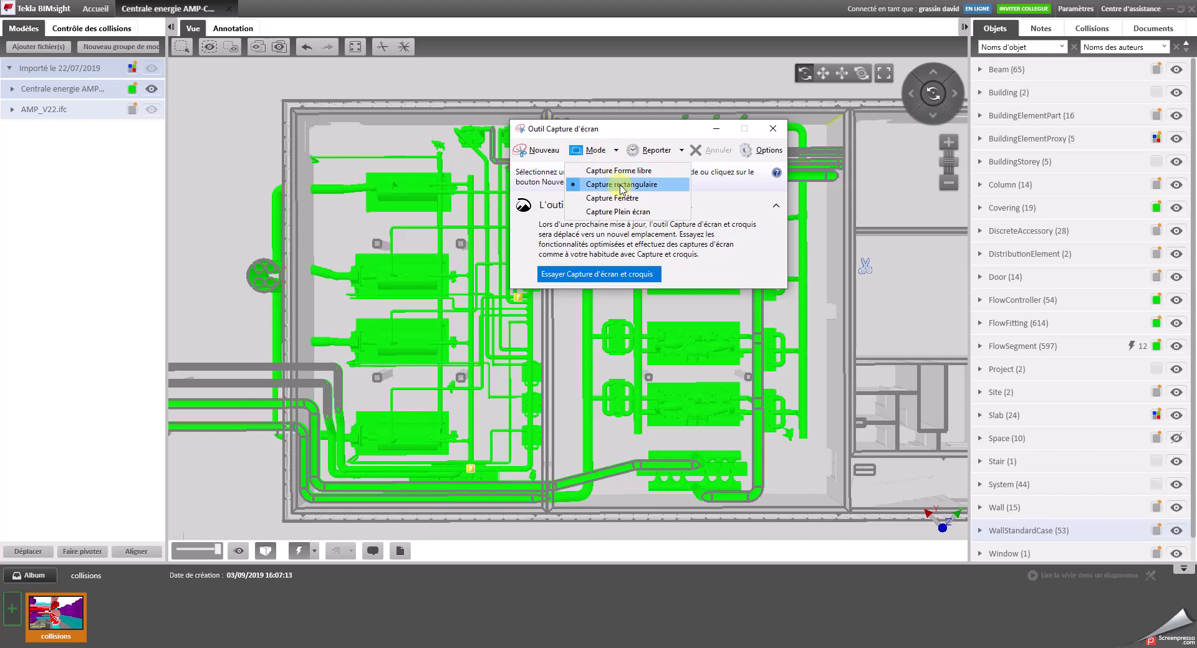
click(619, 183)
drag(223, 83, 910, 533)
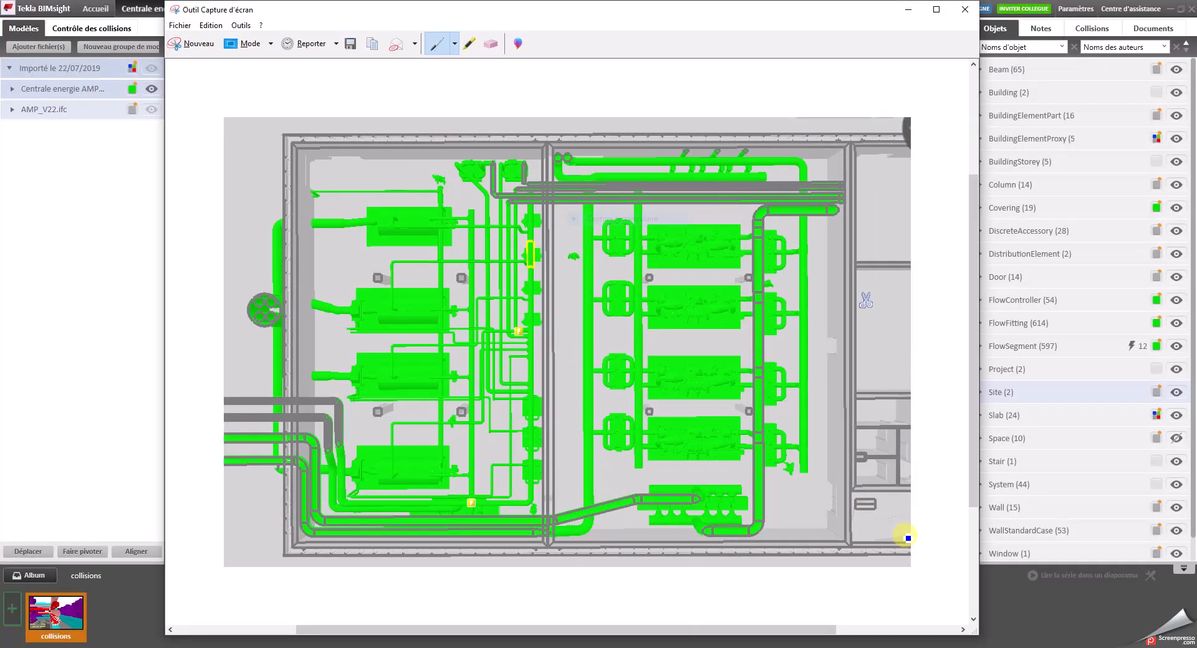
click(180, 25)
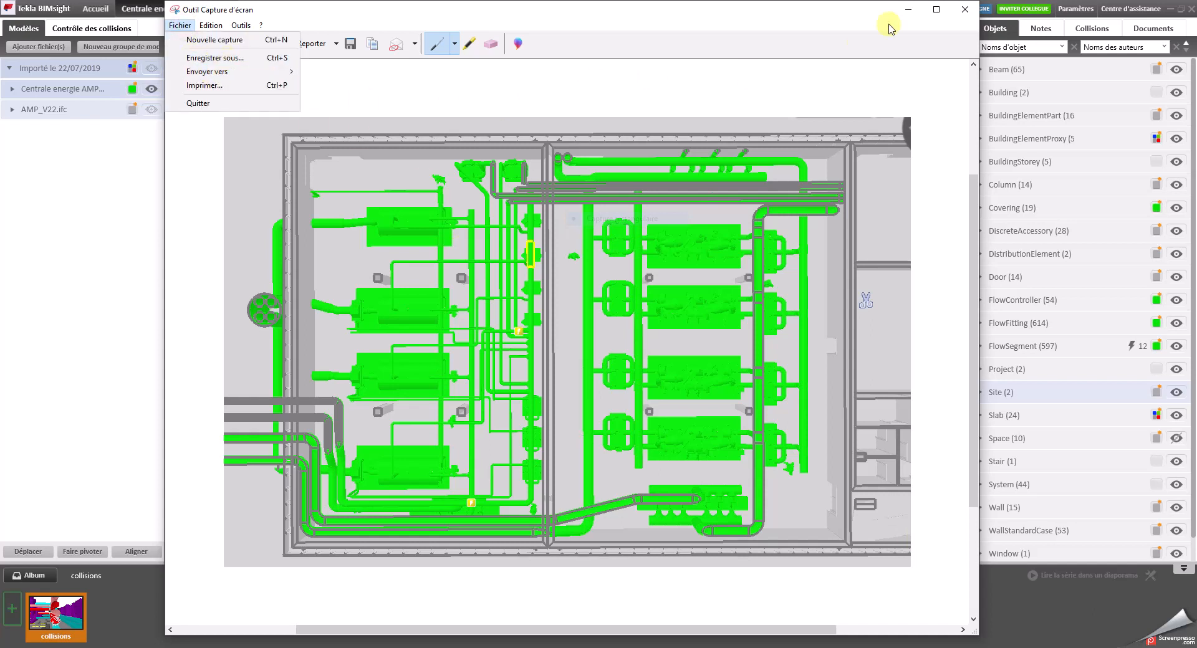
click(964, 11)
click(964, 11)
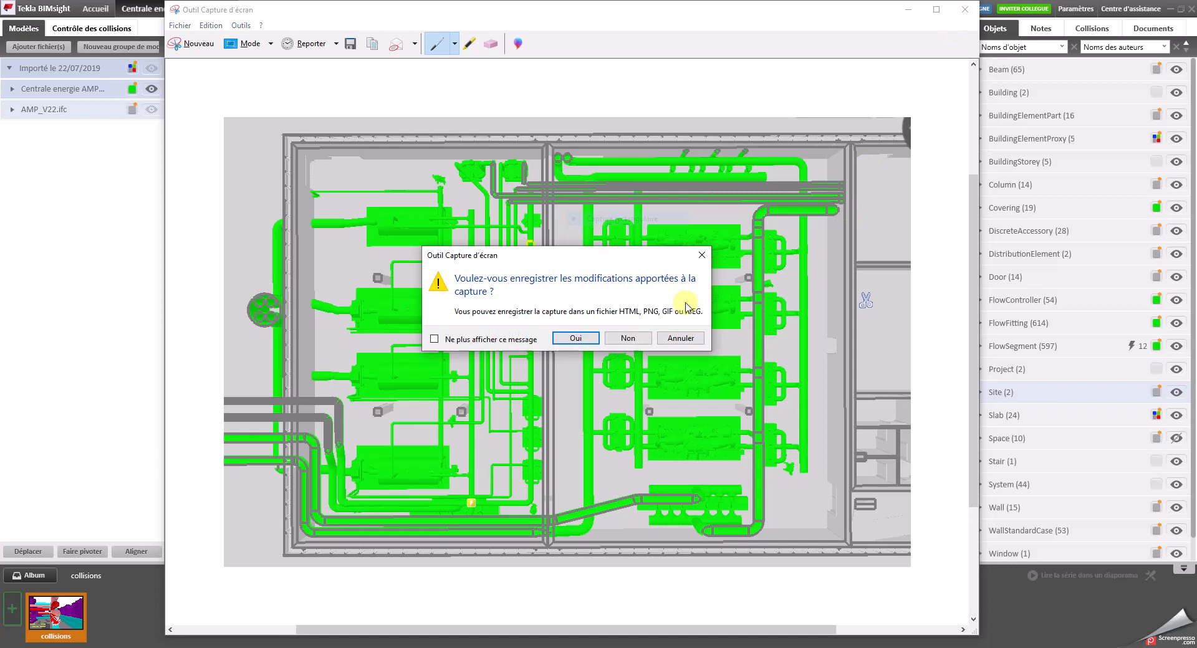
click(628, 339)
Step: Give the Centrale energie AMP model a semi-transparent green custom colour with a transparency value of 71
click(132, 91)
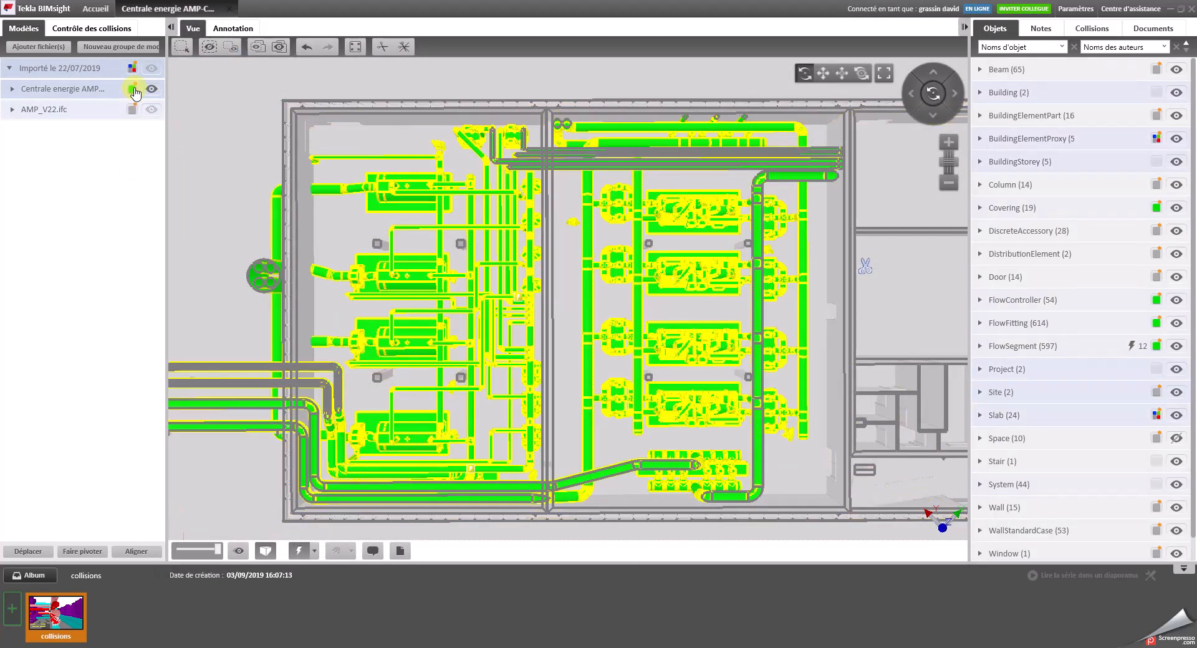
click(132, 90)
click(150, 148)
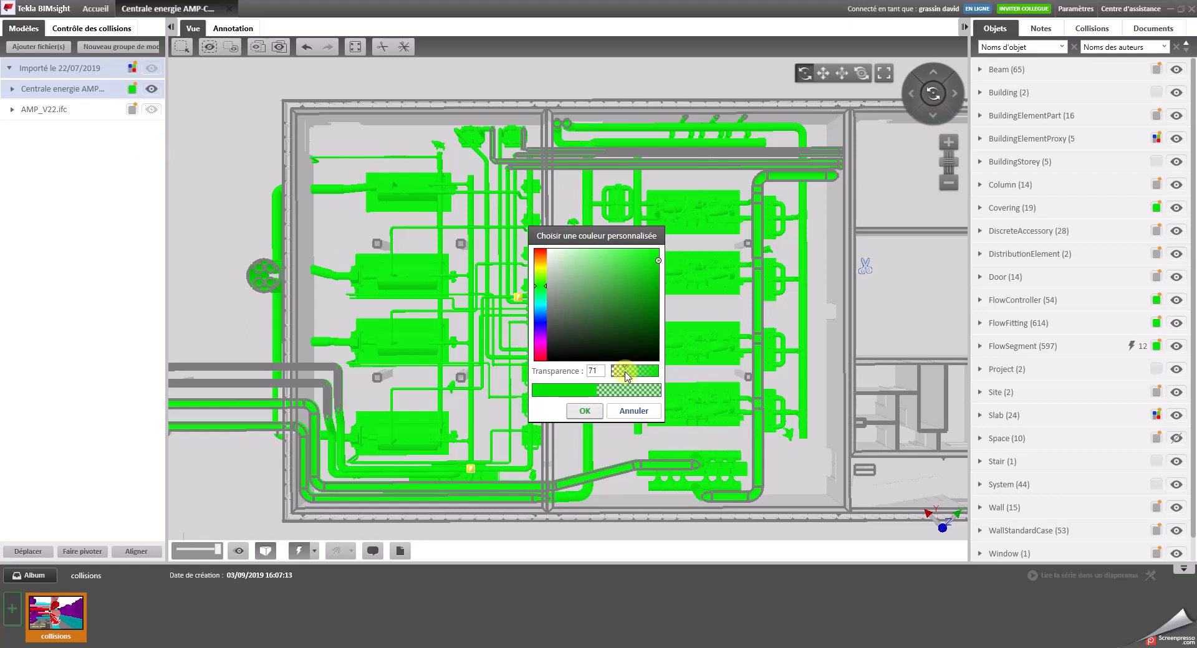
click(584, 411)
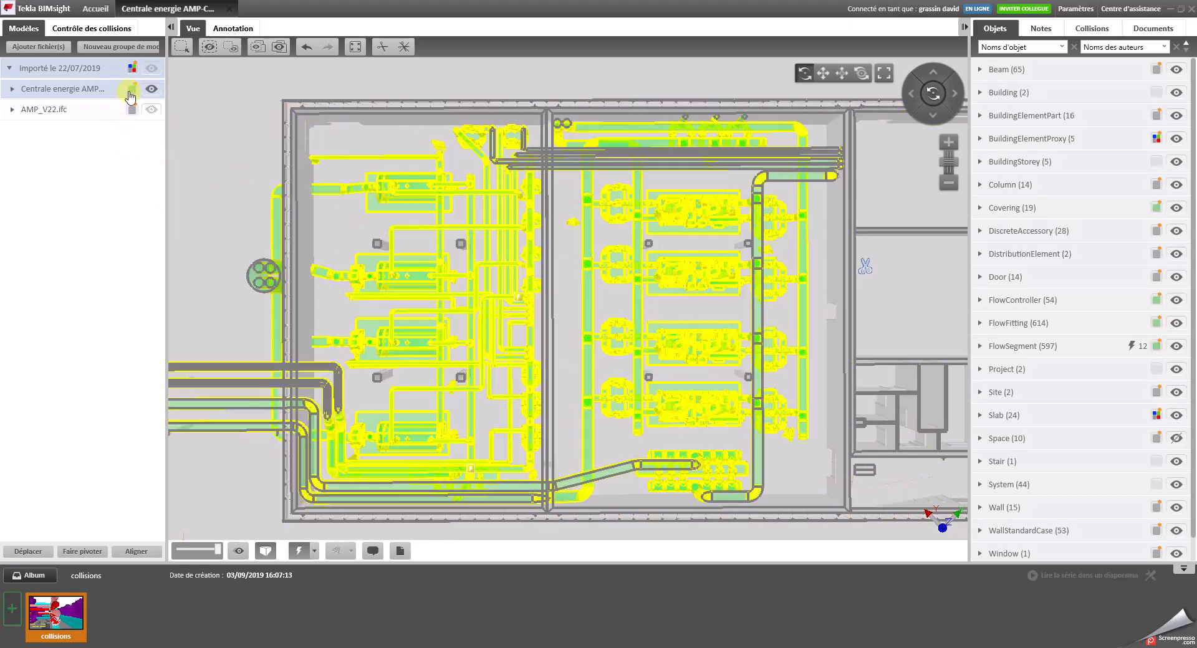
Step: Recolour the Centrale energie AMP model dark grey, and hide and redisplay it to compare with the building
click(134, 90)
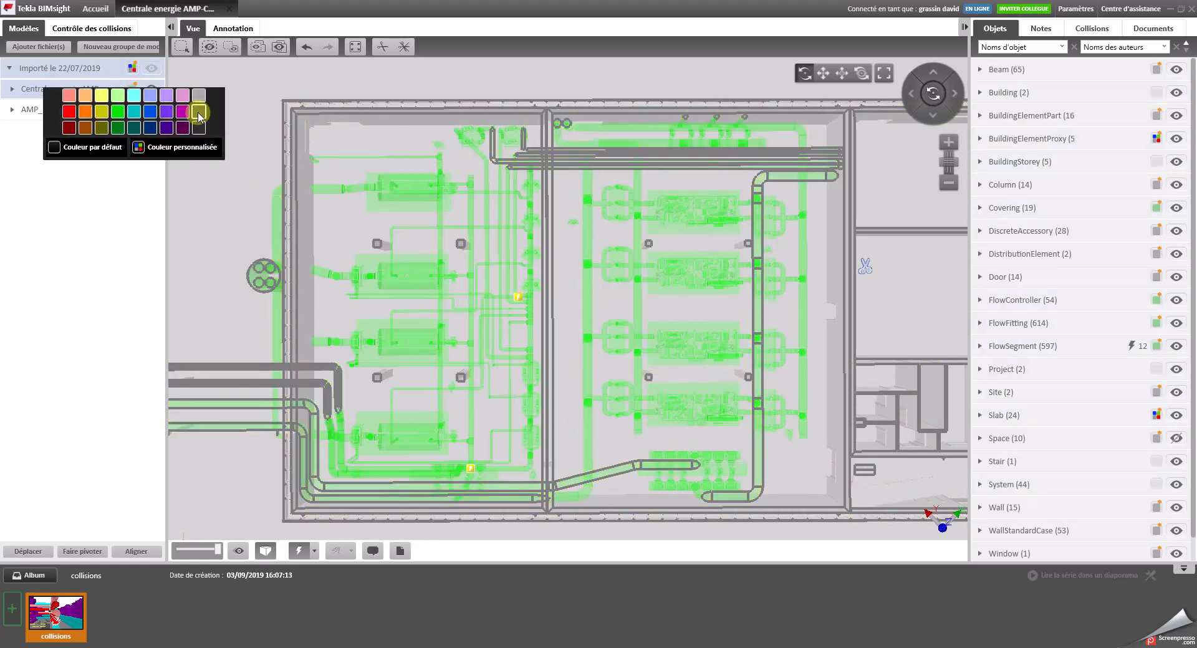
click(199, 98)
click(133, 89)
click(194, 121)
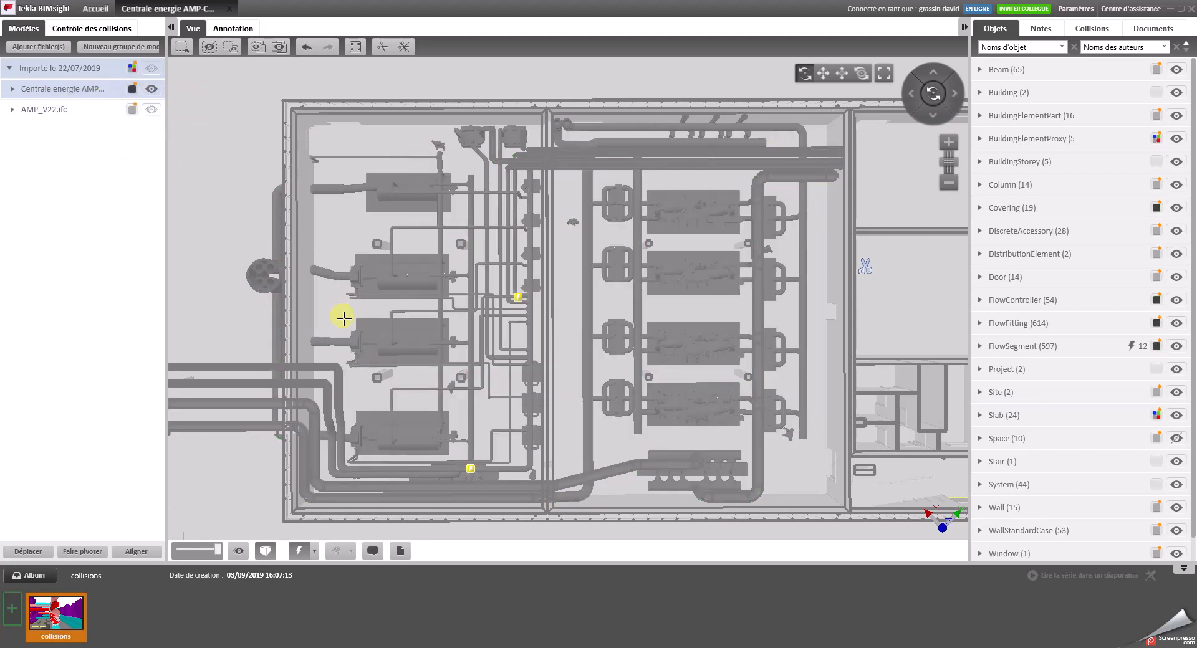
click(152, 88)
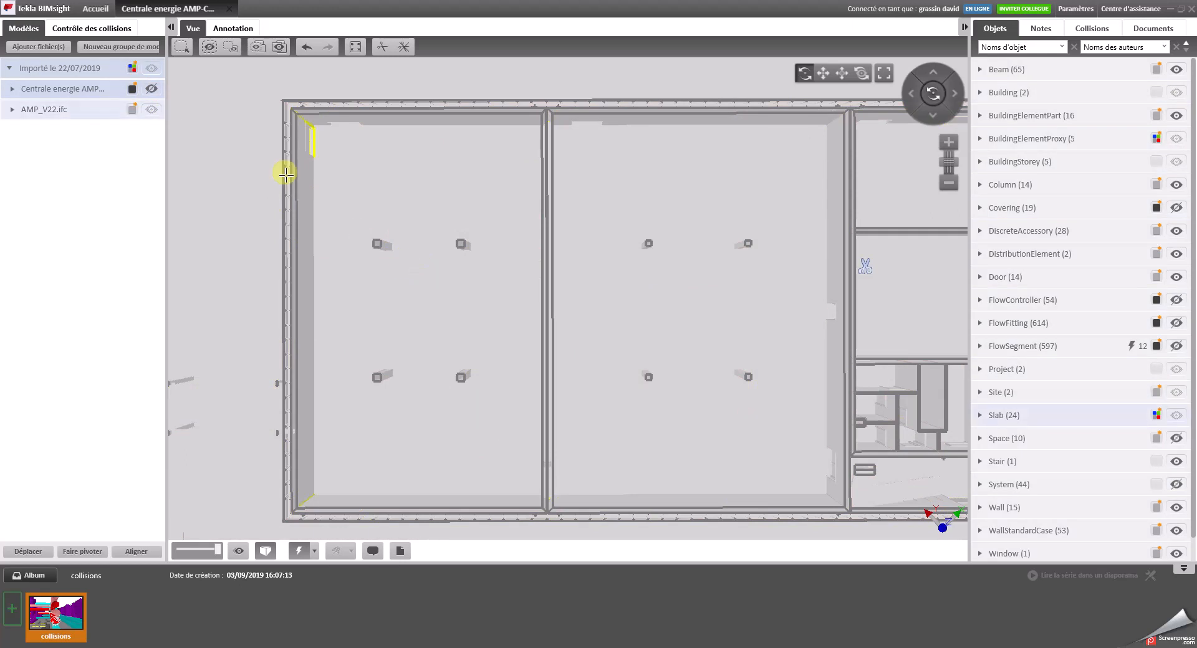
click(151, 89)
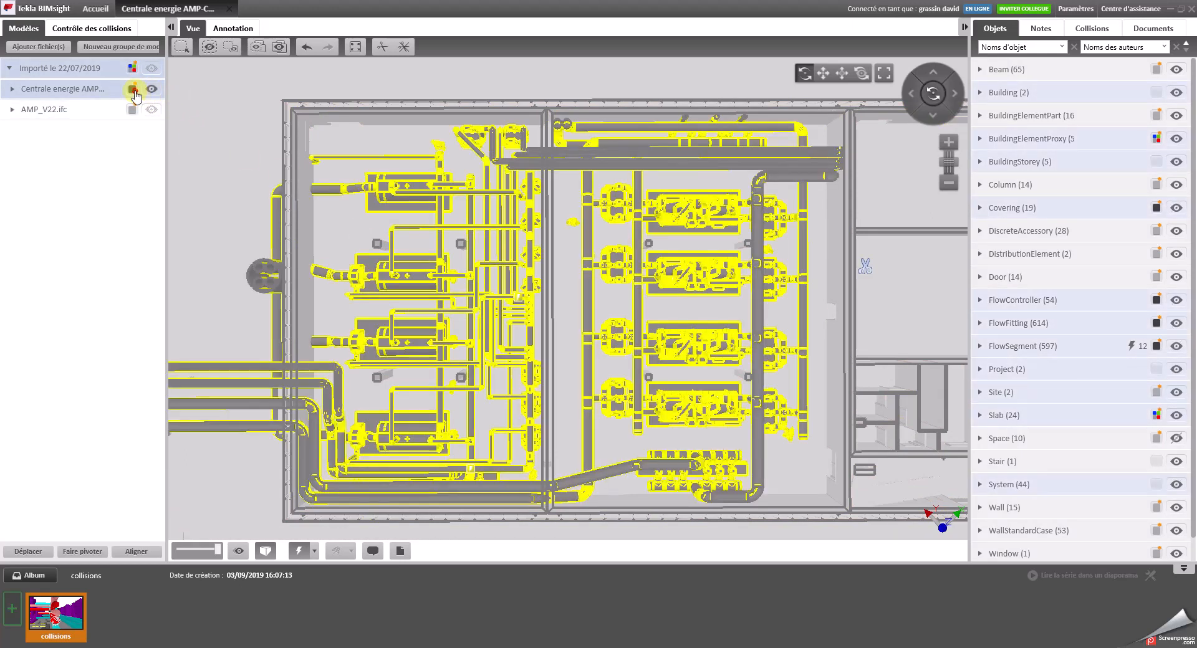
Step: Make the Centrale energie AMP model's dark grey semi-transparent through a custom colour
click(133, 91)
click(157, 153)
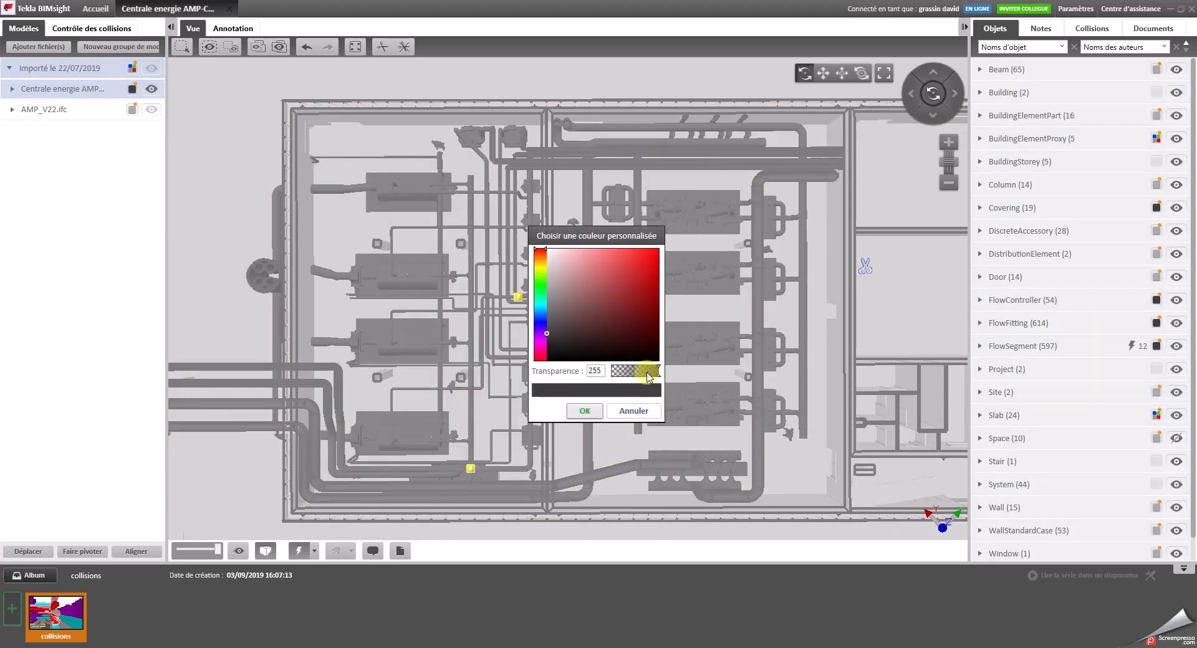
click(585, 411)
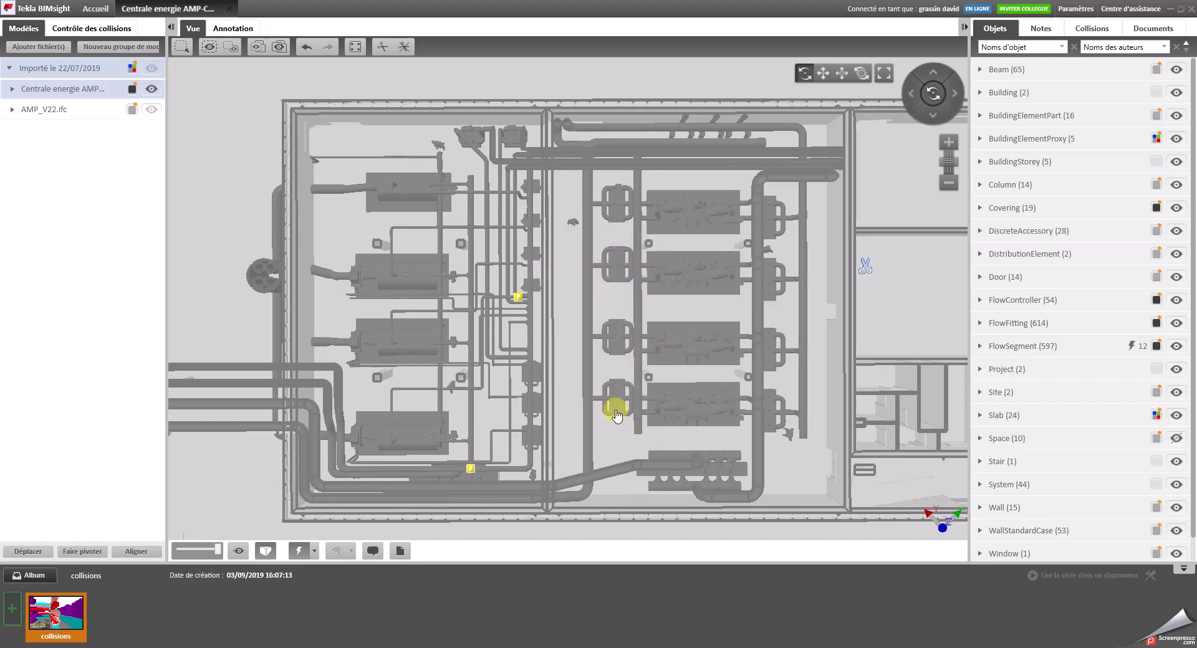
Step: Raise the horizontal clip plane to roof-beam level and lower it again to cut through the rooms and pipework
scroll(598, 429, up, 3)
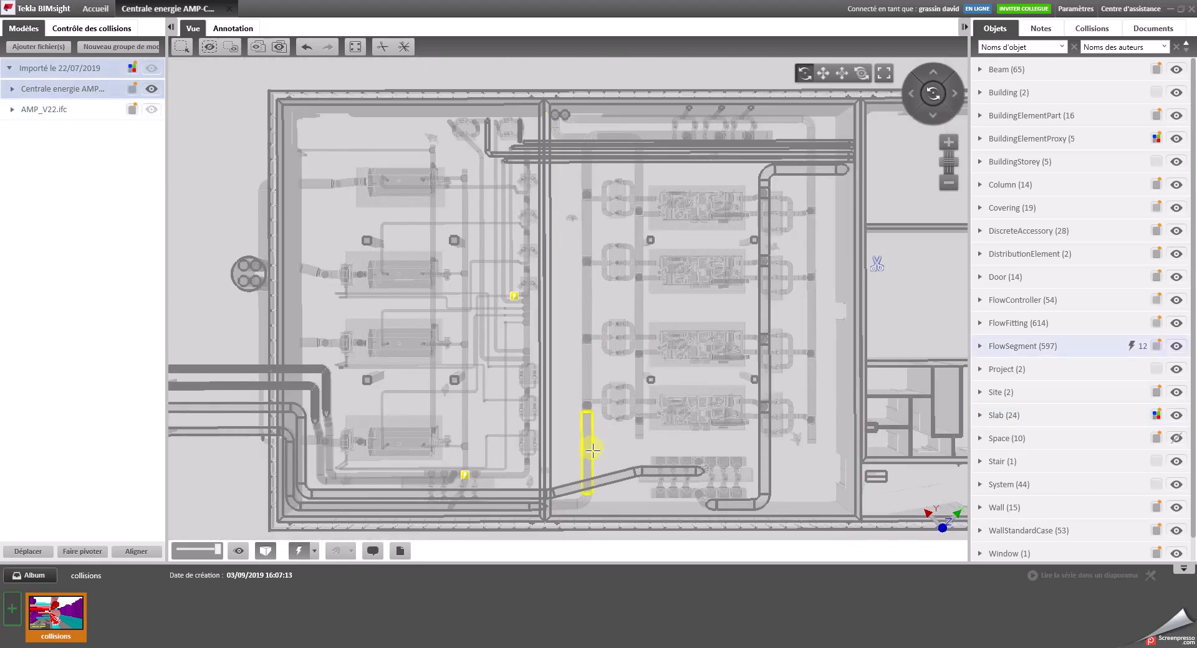
scroll(595, 452, down, 3)
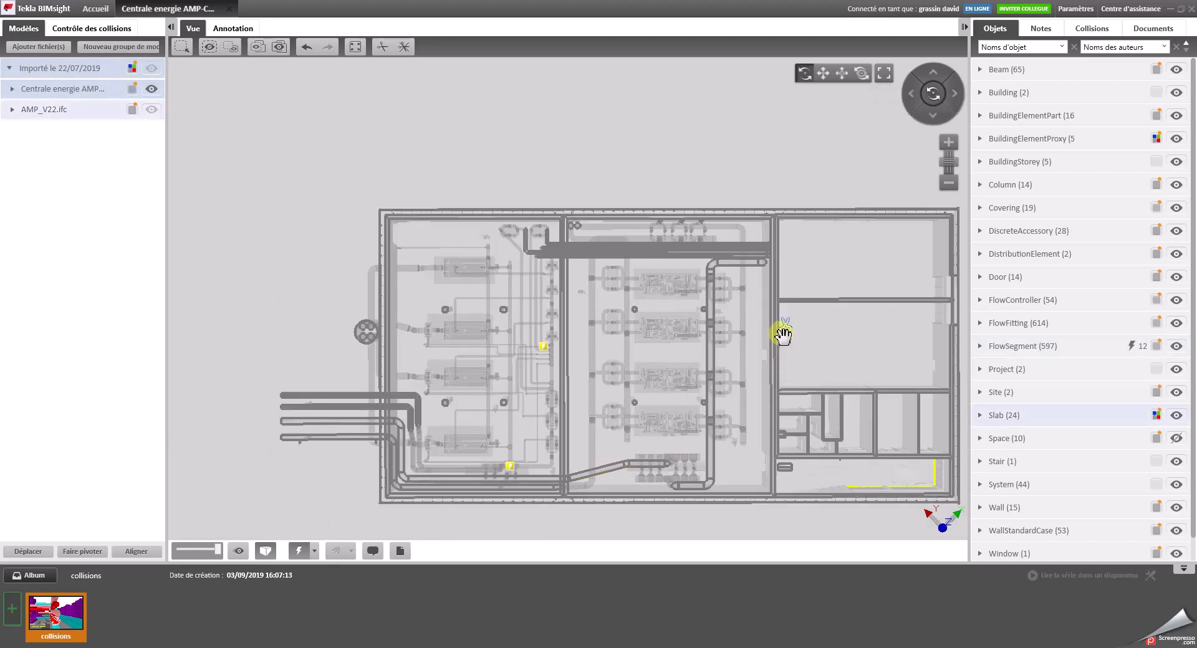
click(787, 335)
drag(790, 336, 789, 337)
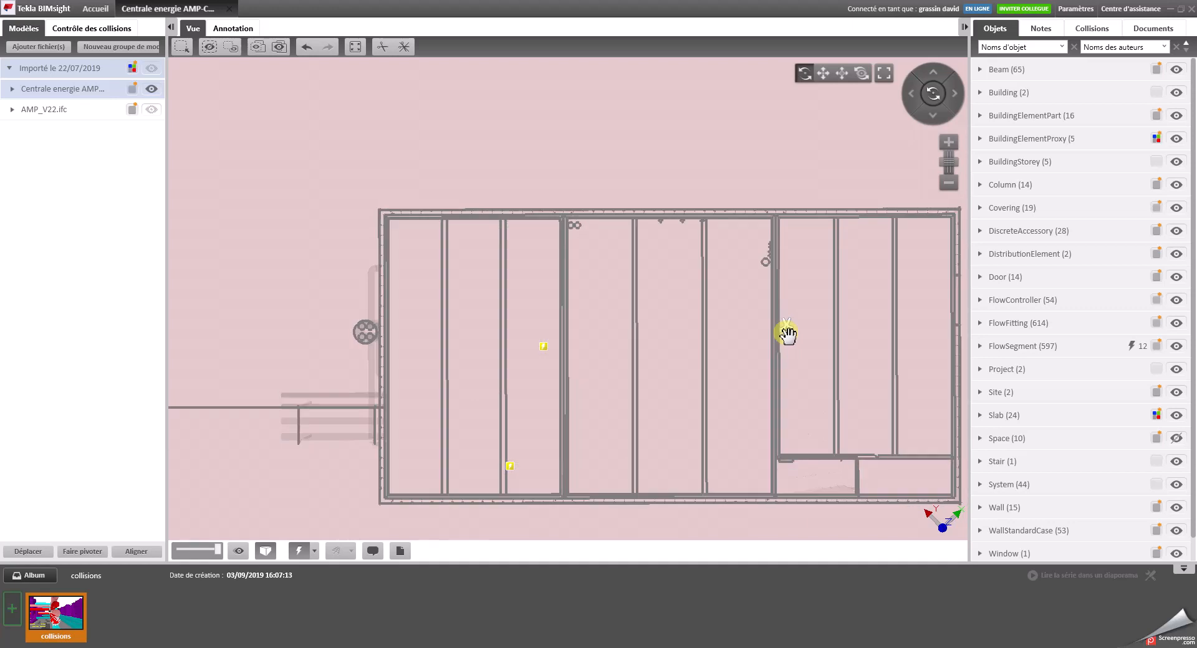
click(731, 362)
drag(708, 393, 735, 288)
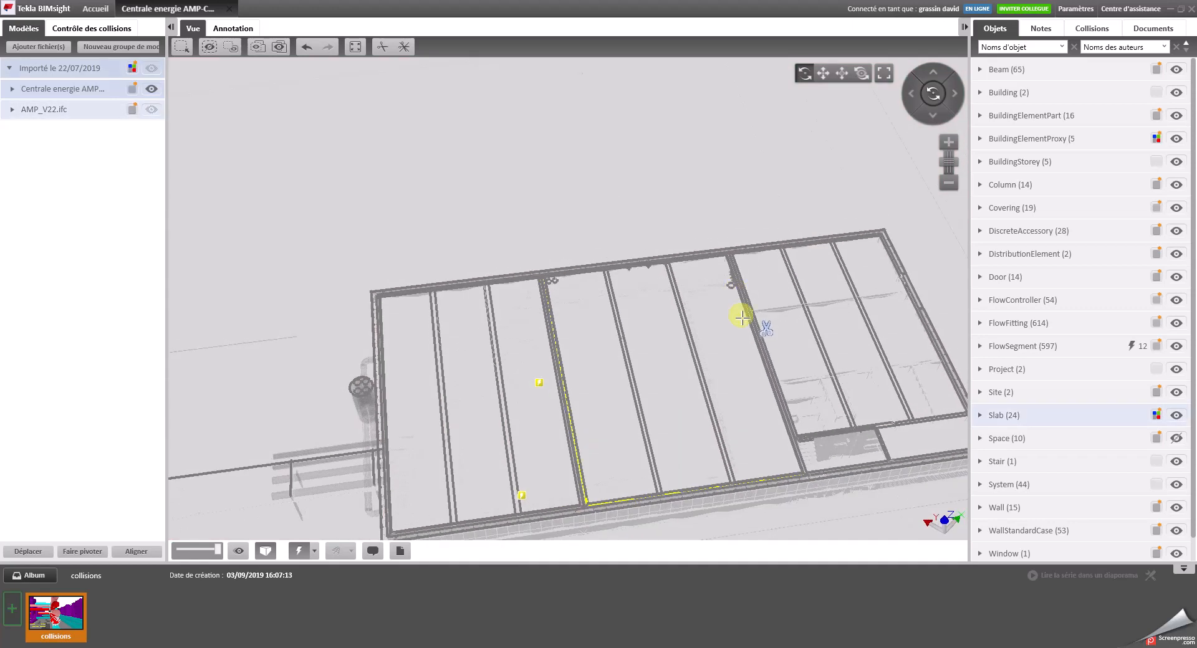
drag(766, 331, 766, 335)
click(744, 382)
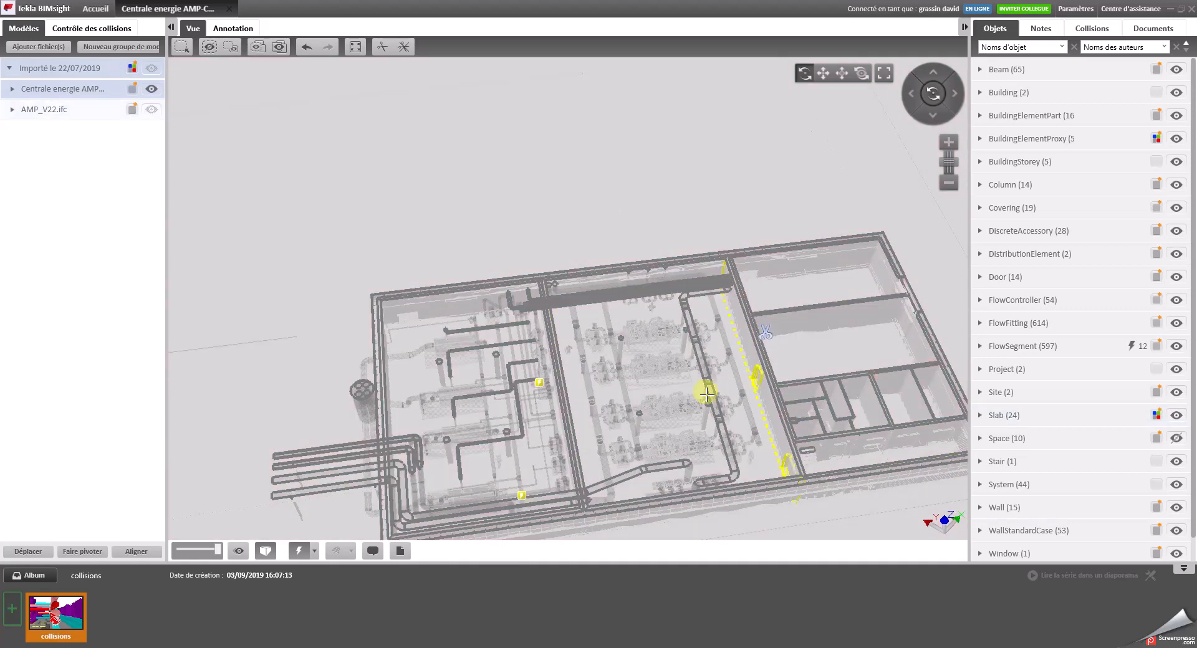
scroll(648, 415, up, 5)
scroll(657, 419, down, 3)
drag(661, 437, 595, 478)
scroll(600, 479, down, 5)
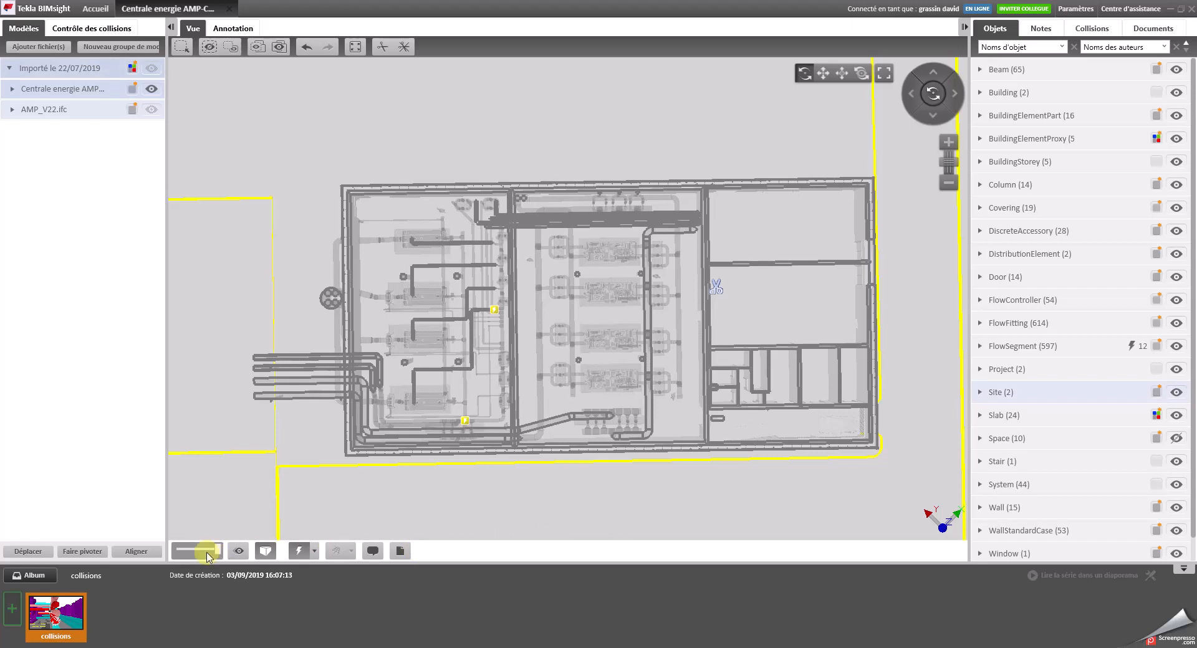
Step: Deselect the models, and hide and redisplay AMP_V22.ifc and the Centrale energie AMP model one after the other
click(70, 426)
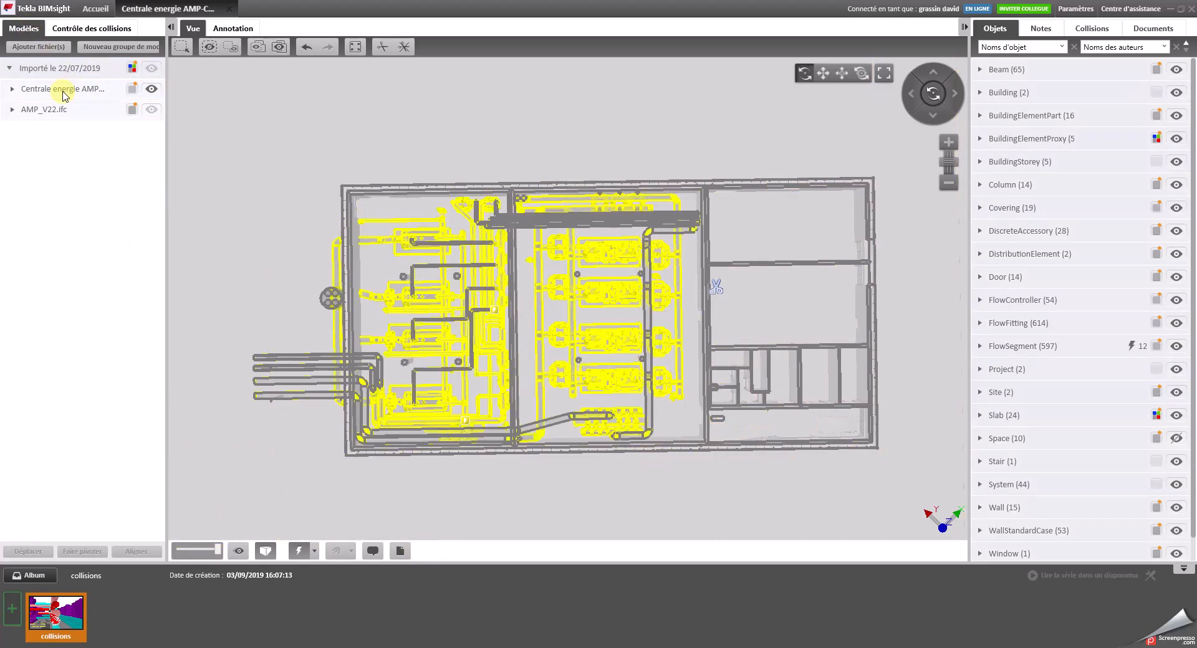
click(150, 110)
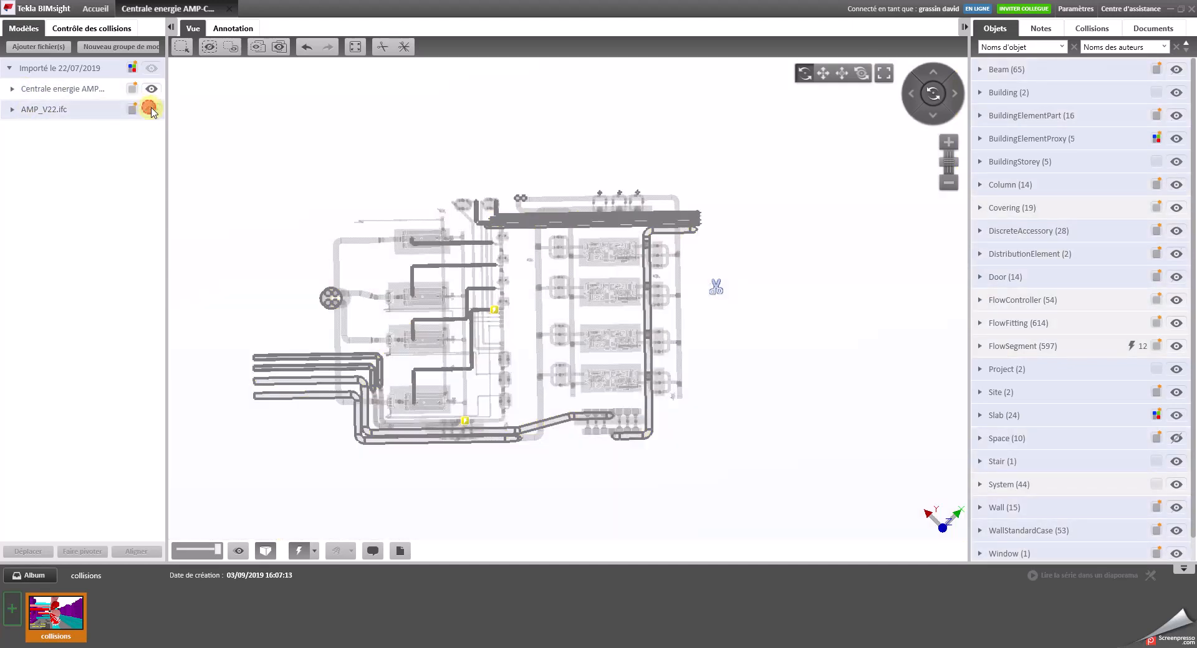
click(152, 110)
click(151, 89)
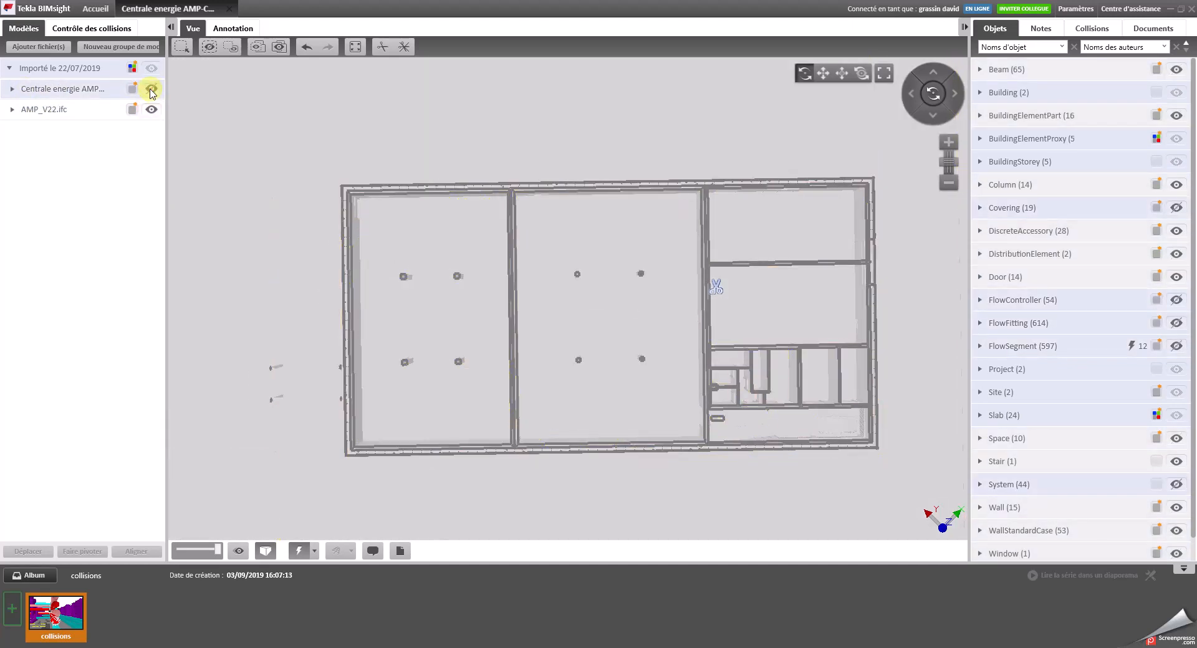
click(151, 88)
Step: Restore the default colours of the Centrale energie AMP model and the AMP_V22.ifc model
drag(268, 295, 323, 139)
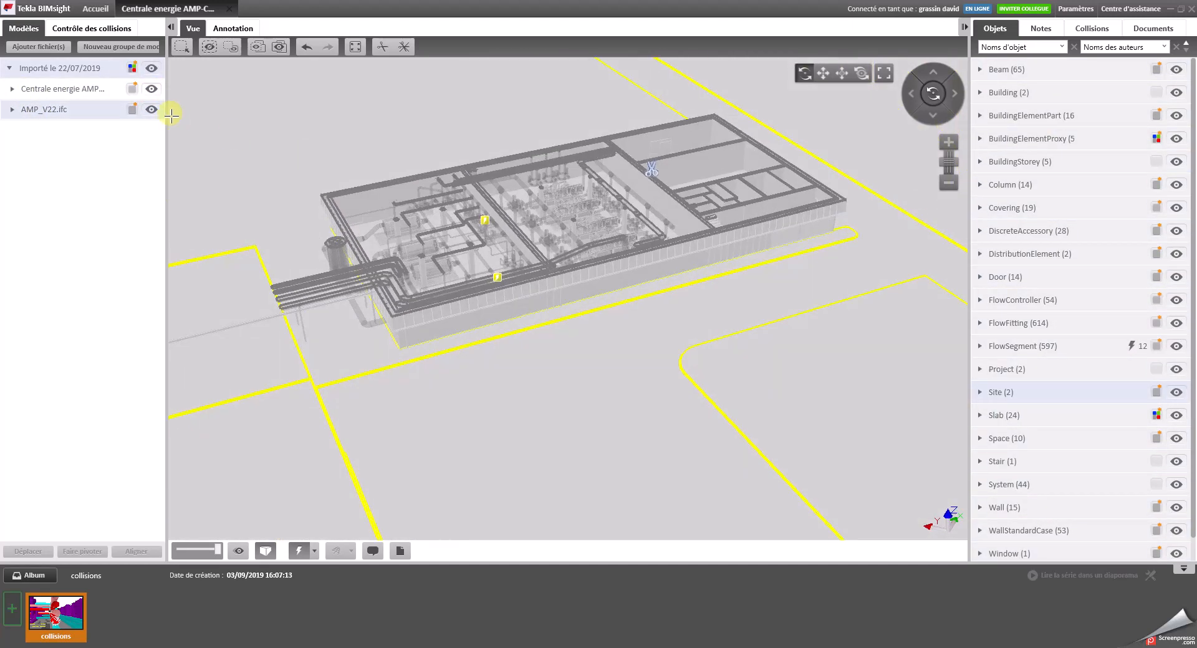
click(132, 88)
click(85, 151)
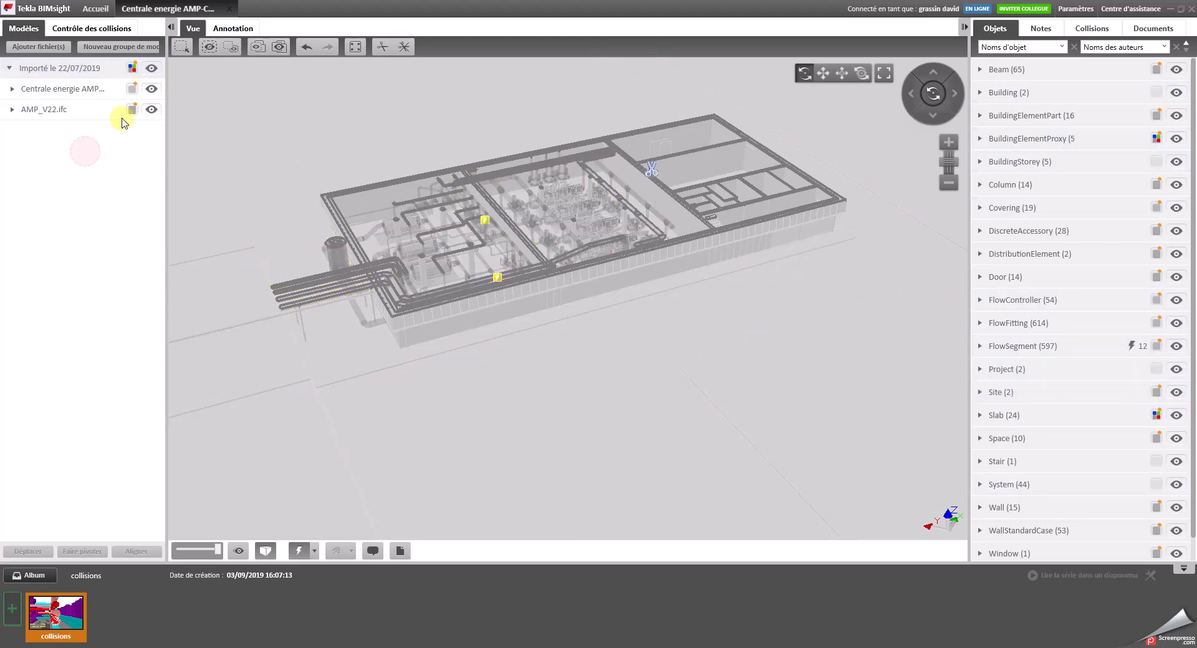
click(132, 109)
click(83, 164)
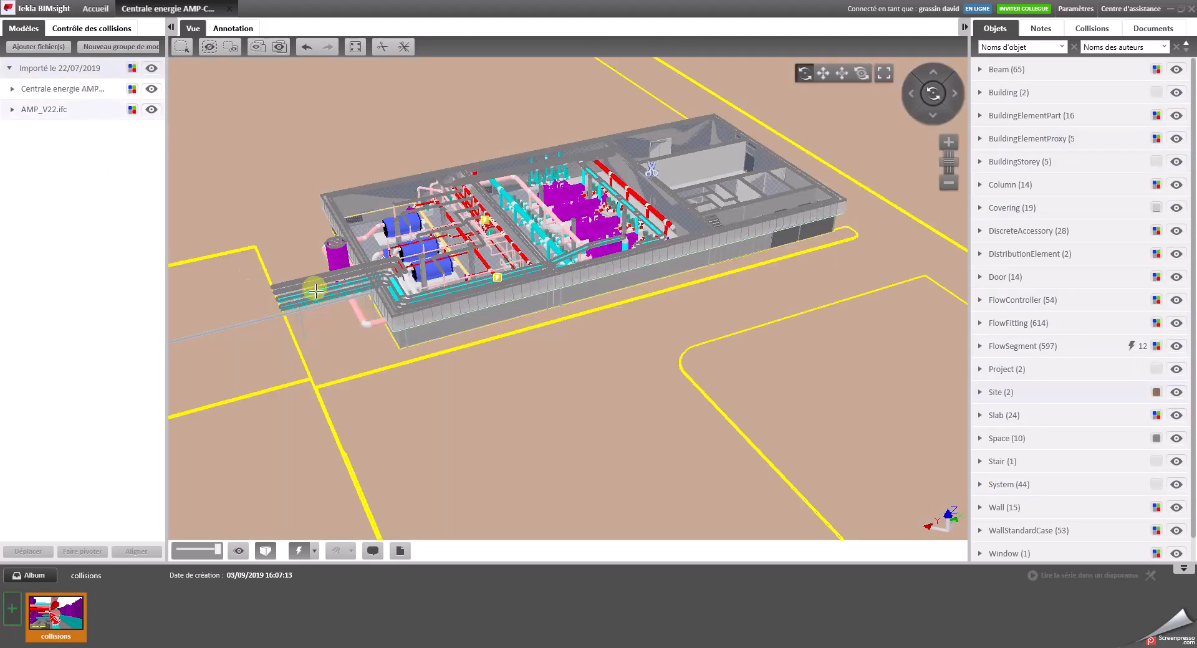
drag(518, 406, 424, 370)
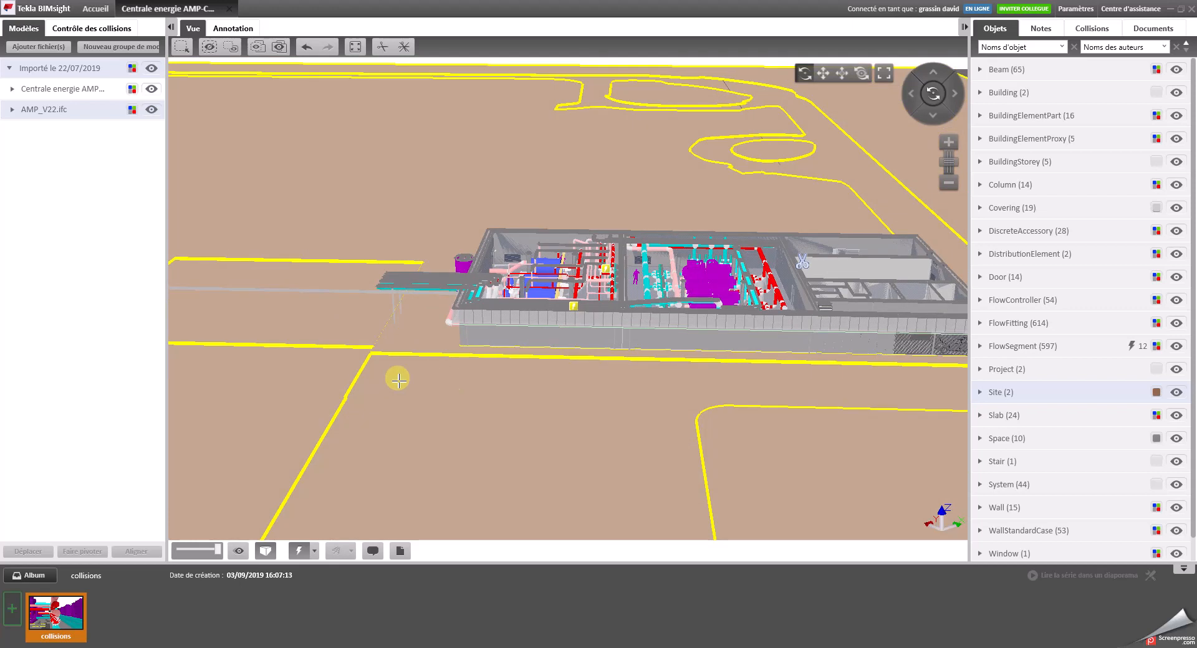
Step: Select the AMP_V22.ifc model, review its move, rotate and align settings, and close them without changing anything
click(43, 112)
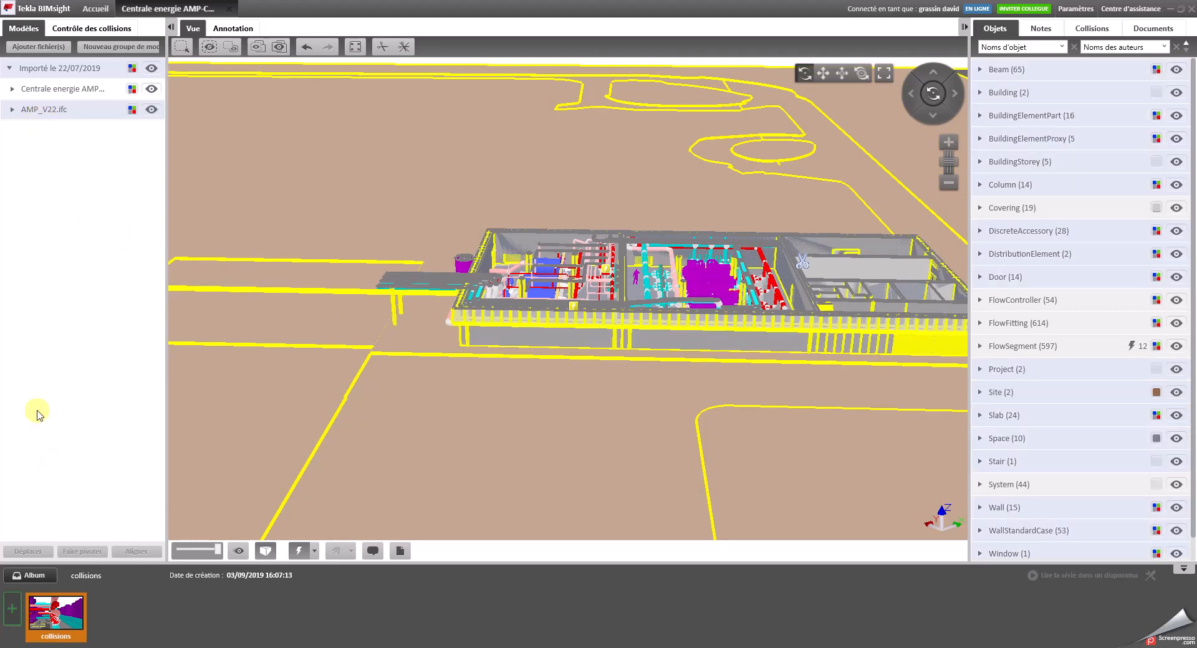
click(55, 112)
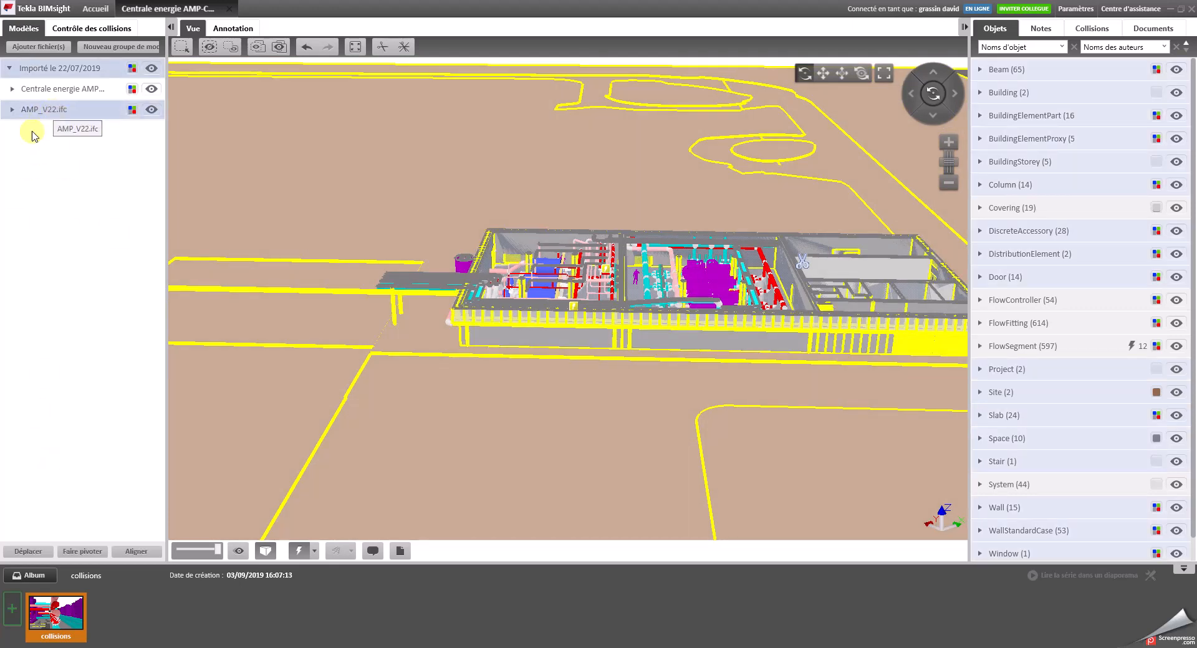
click(39, 552)
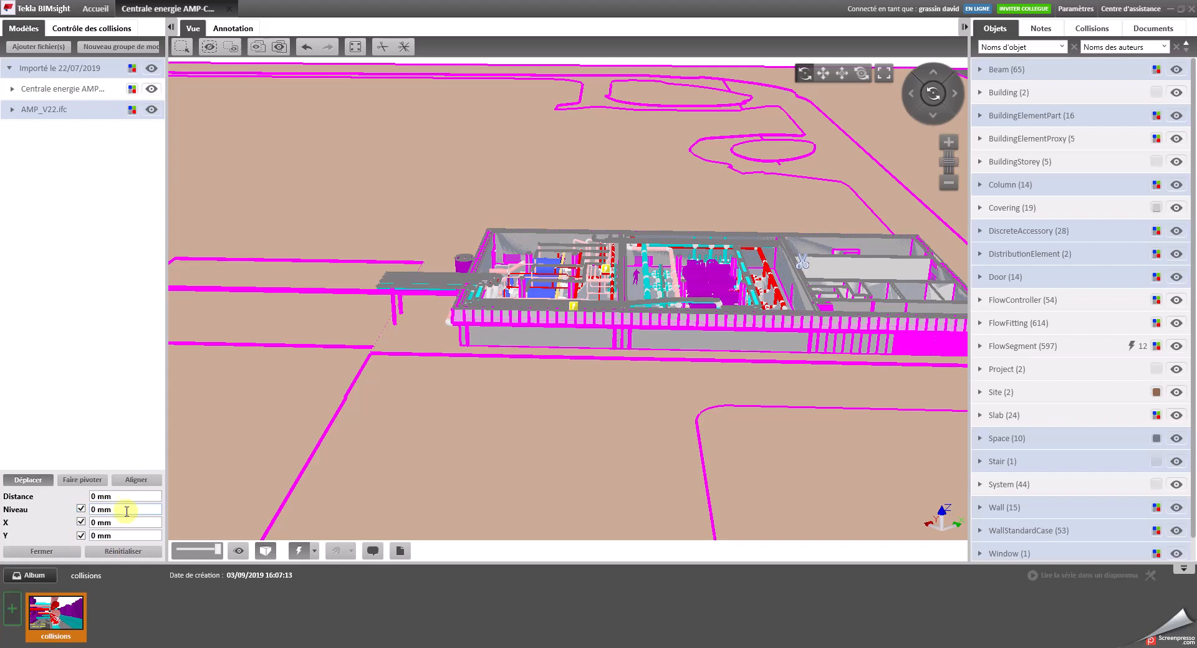
click(89, 481)
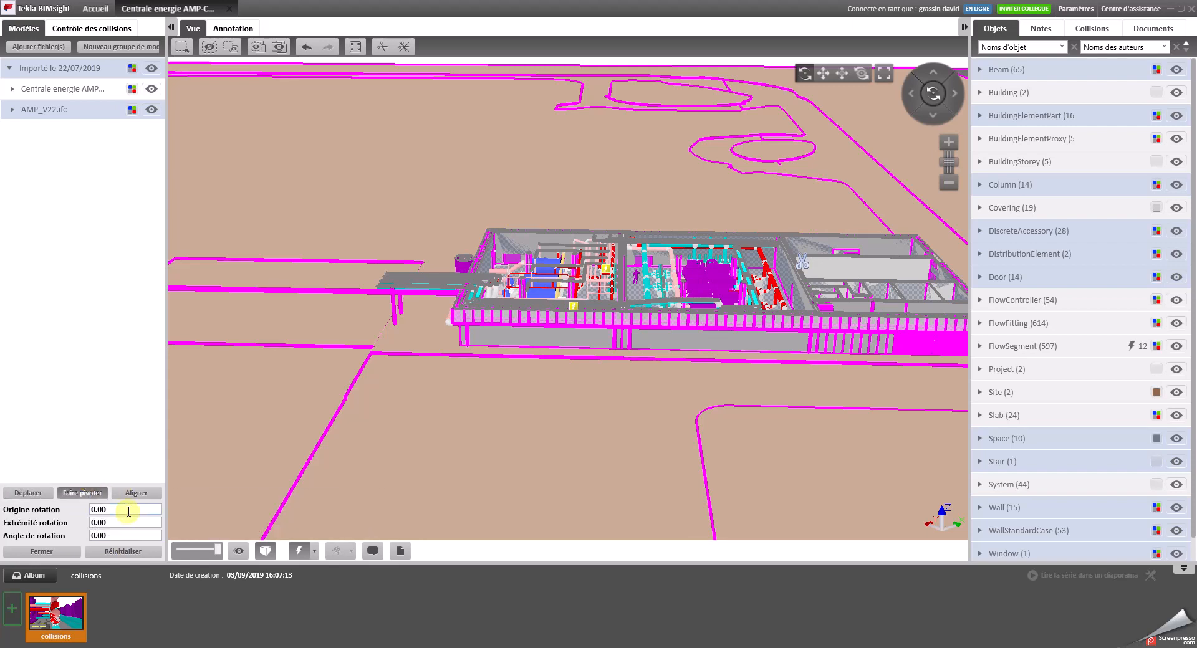
click(137, 493)
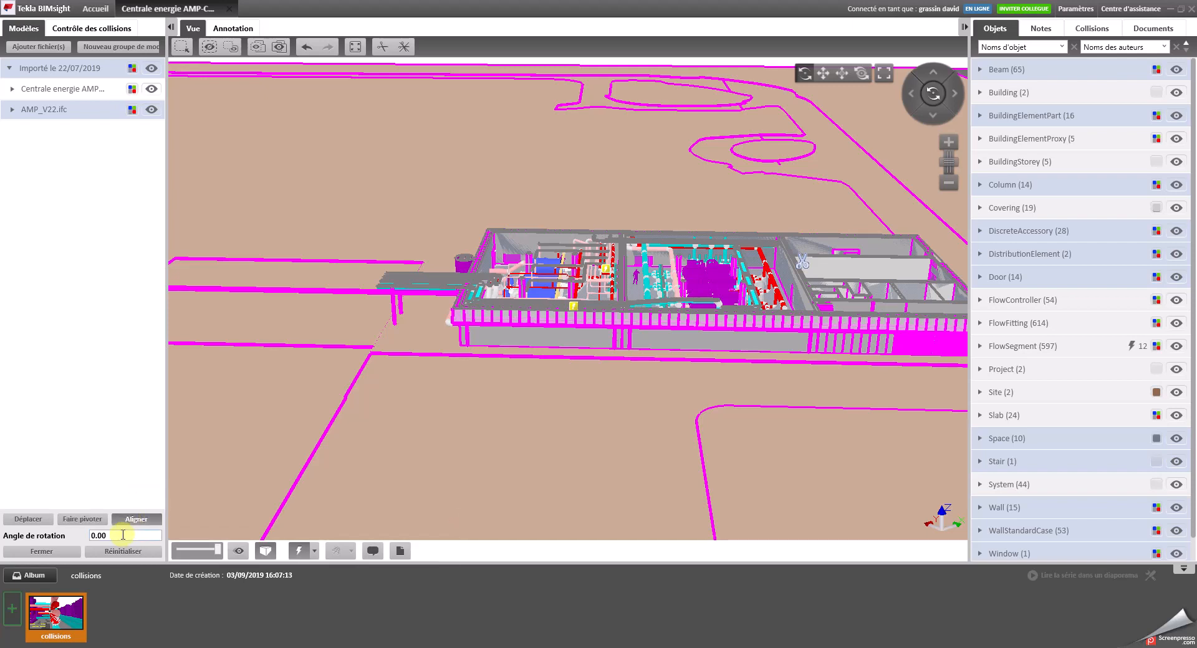
click(66, 552)
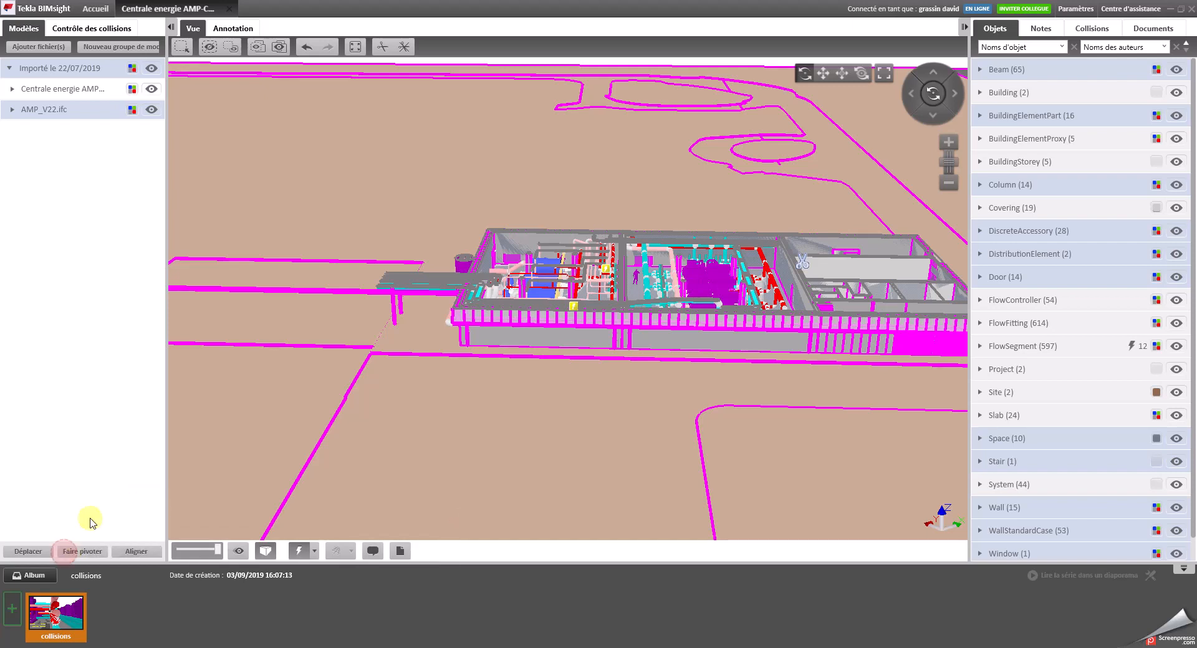
Step: Examine the building and its surrounding site from above with the AMP_V22.ifc model selected
scroll(531, 457, up, 3)
scroll(532, 457, up, 2)
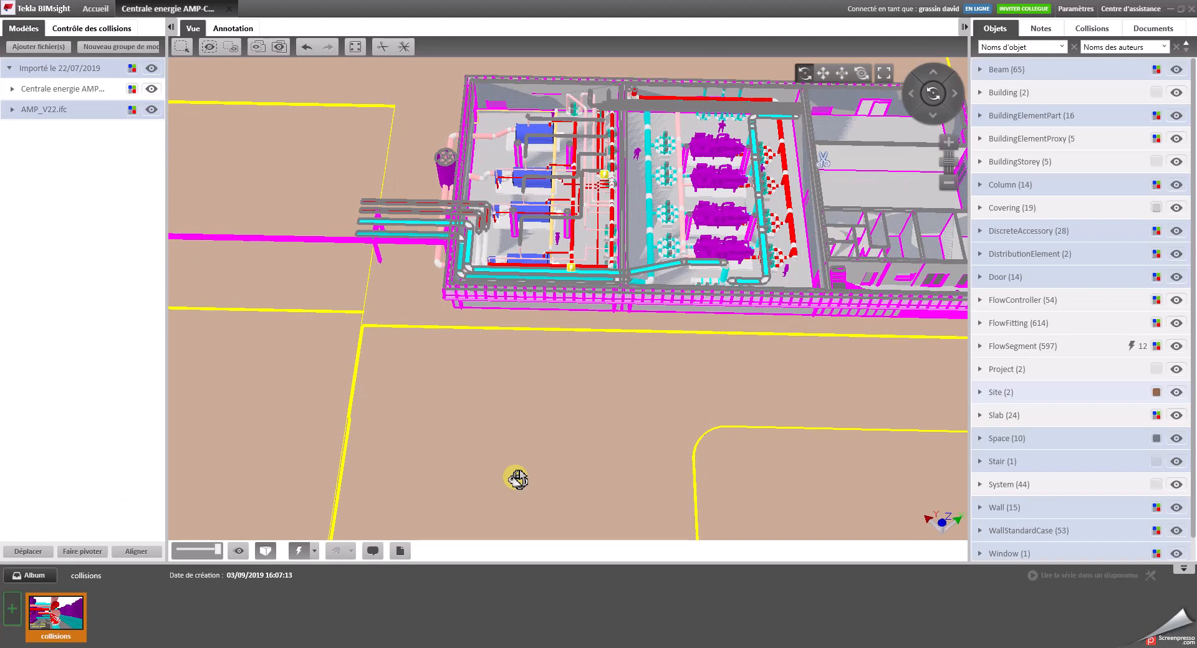
middle_drag(523, 383, 464, 460)
scroll(464, 459, down, 3)
click(476, 358)
scroll(474, 358, up, 3)
scroll(658, 421, down, 5)
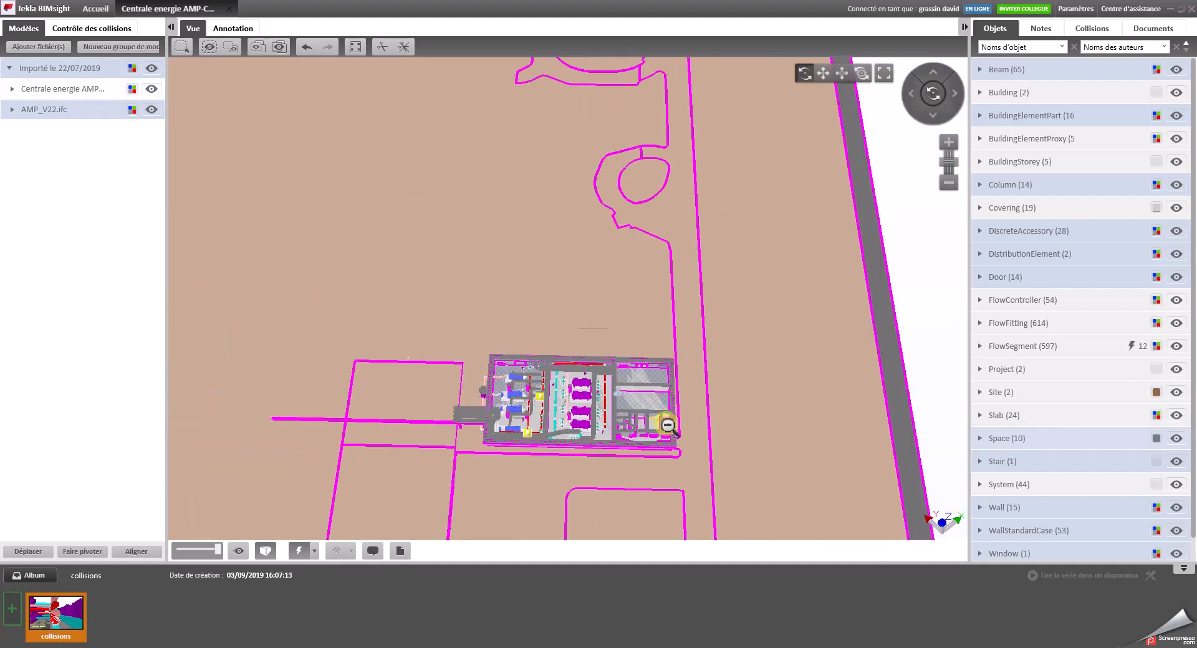
click(686, 369)
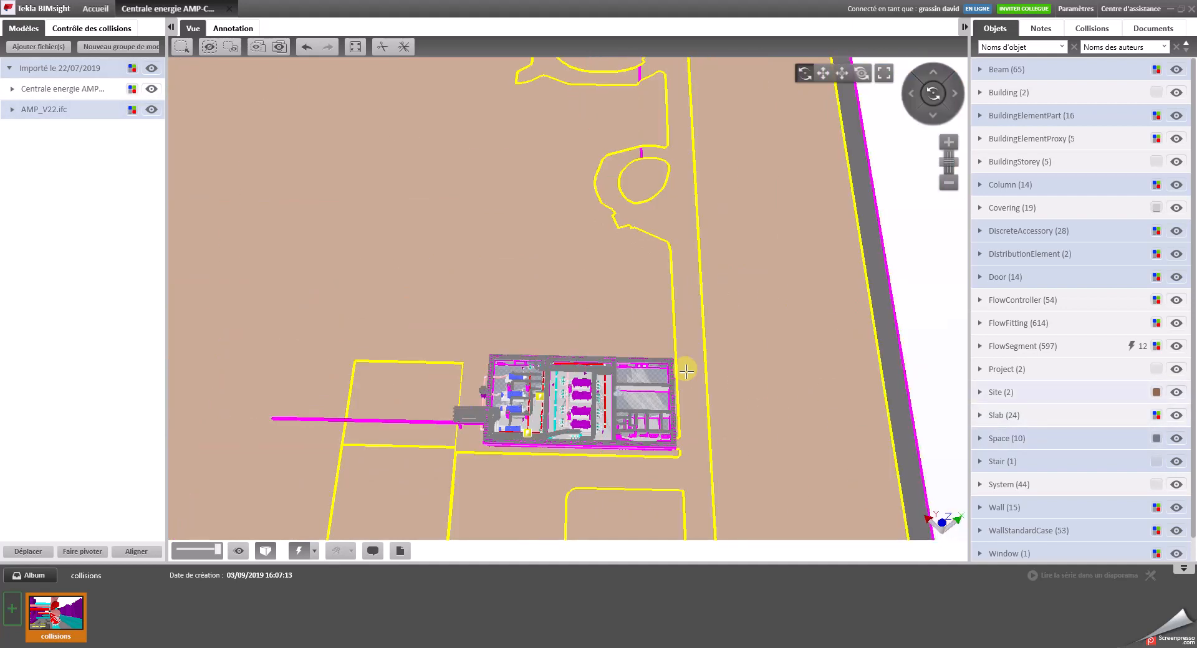
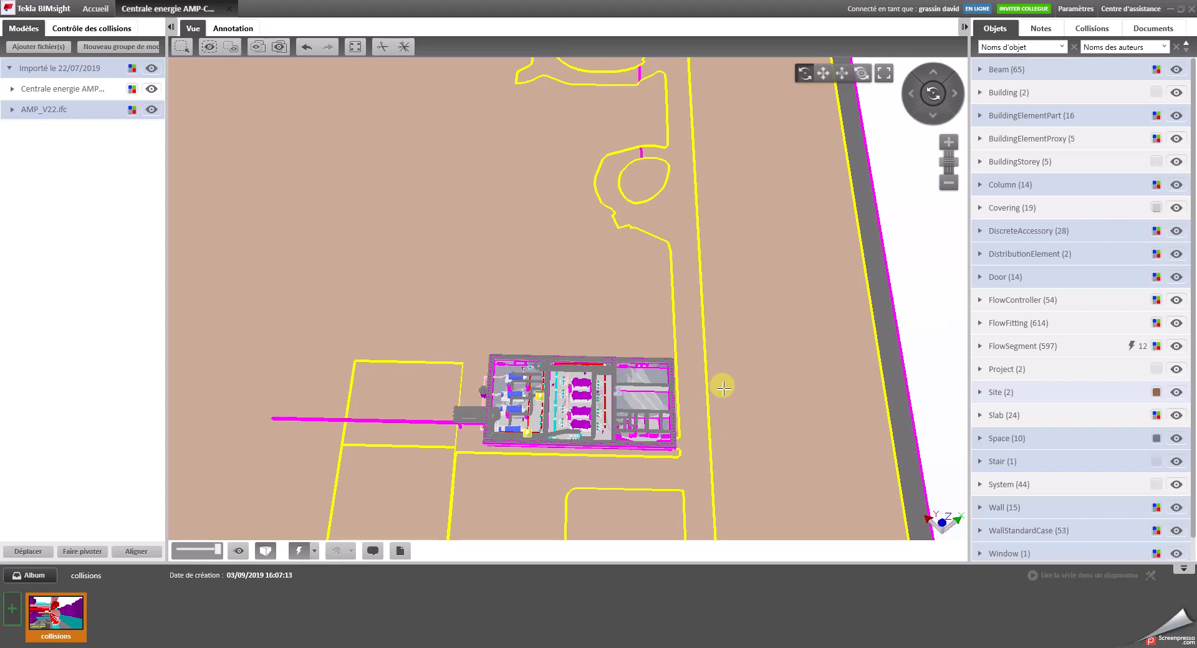
Step: Add a clip plane on the long front facade and move it inward to expose the interior of the machine room
click(117, 510)
drag(513, 335, 611, 276)
scroll(611, 276, up, 5)
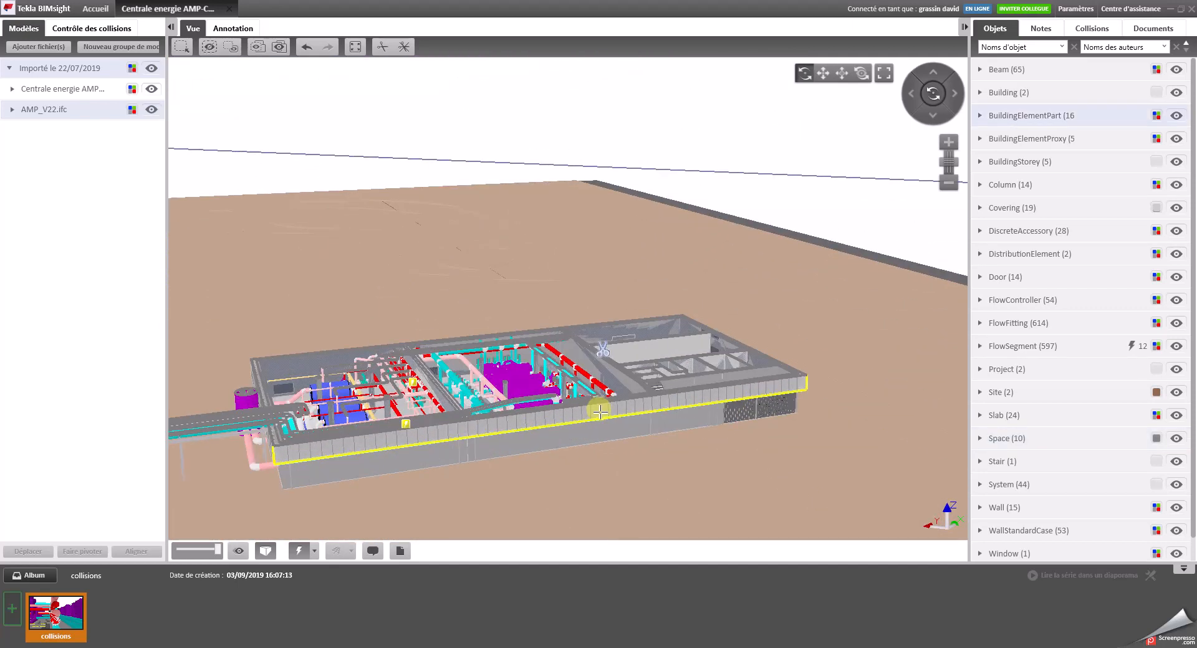
click(382, 47)
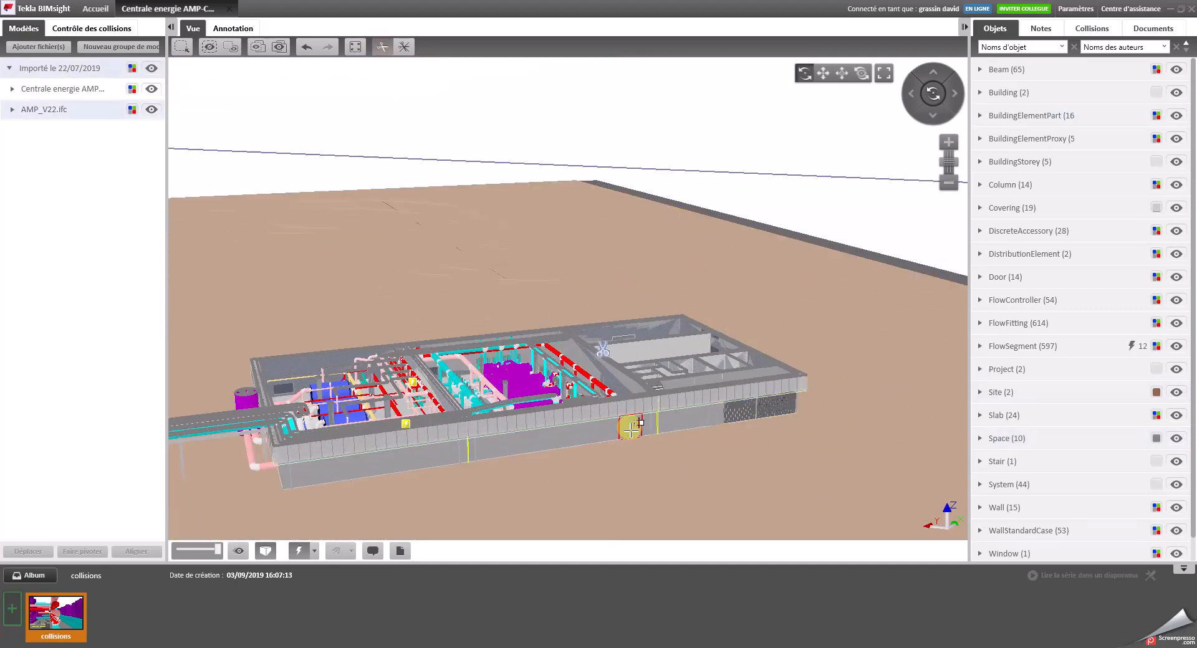
scroll(642, 434, up, 3)
click(642, 434)
key(Escape)
drag(624, 427, 594, 415)
drag(588, 296, 589, 315)
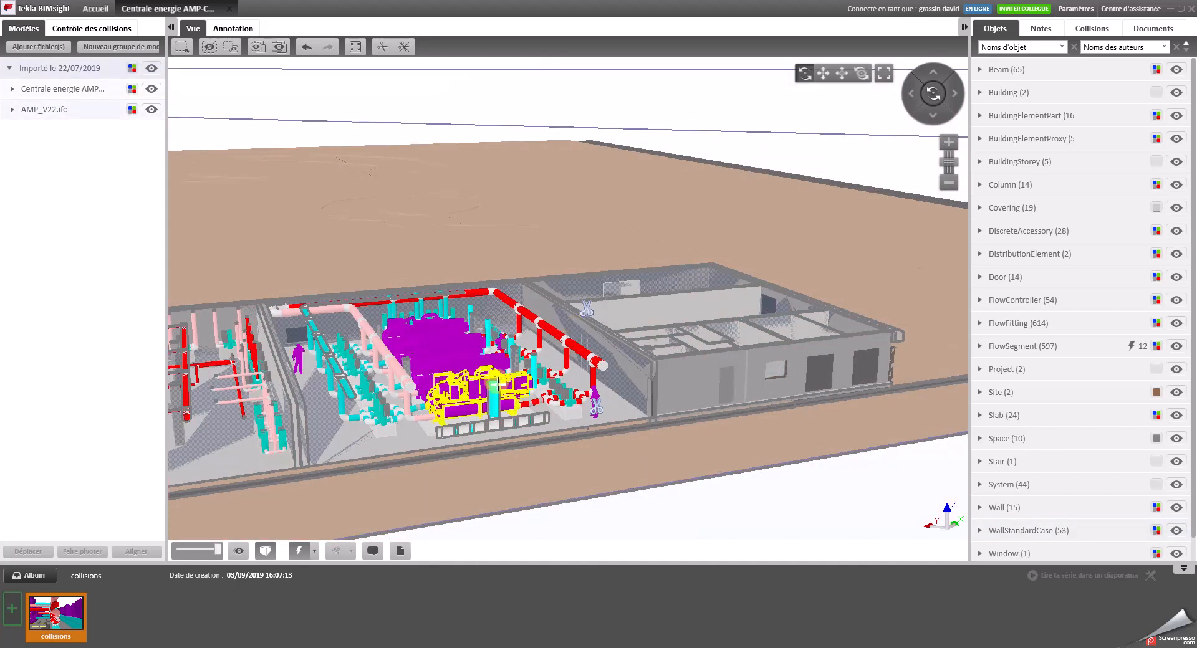
Step: Add a clip plane on the side of the concrete pump base and move it towards the purple generators
scroll(522, 402, up, 4)
scroll(523, 403, down, 2)
scroll(483, 442, down, 3)
click(383, 46)
scroll(383, 448, up, 3)
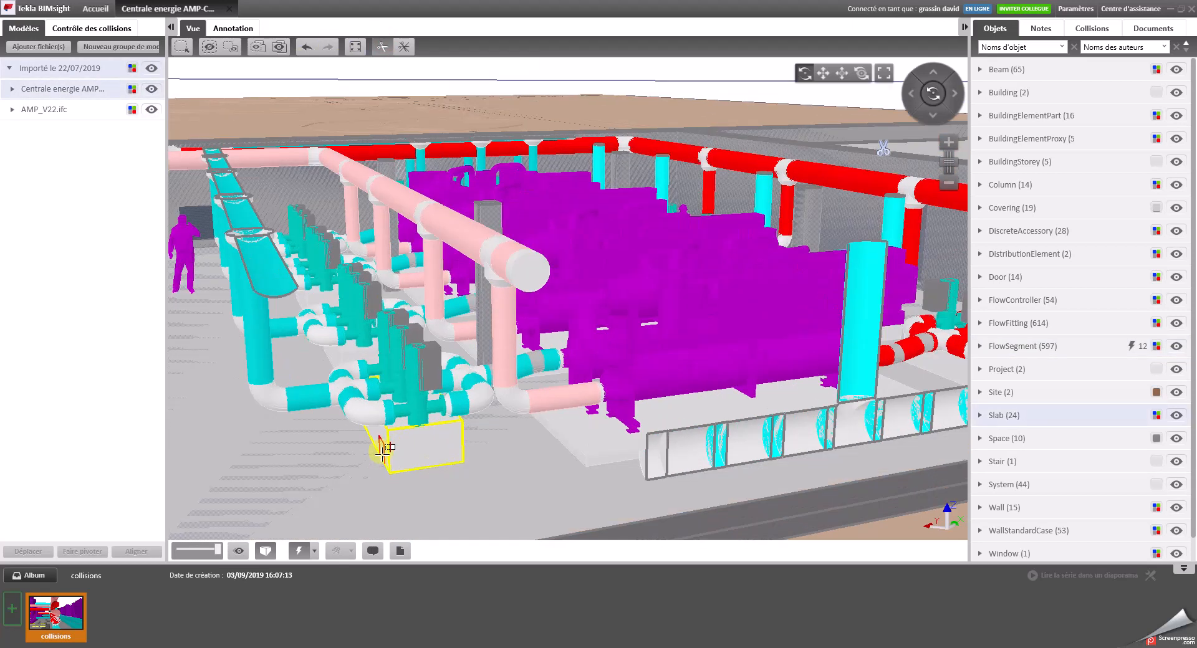
click(383, 453)
drag(383, 450, 551, 431)
drag(660, 449, 374, 185)
Step: Add a clip plane on the side face of the concrete slab beneath the purple generator
click(381, 46)
scroll(693, 485, up, 2)
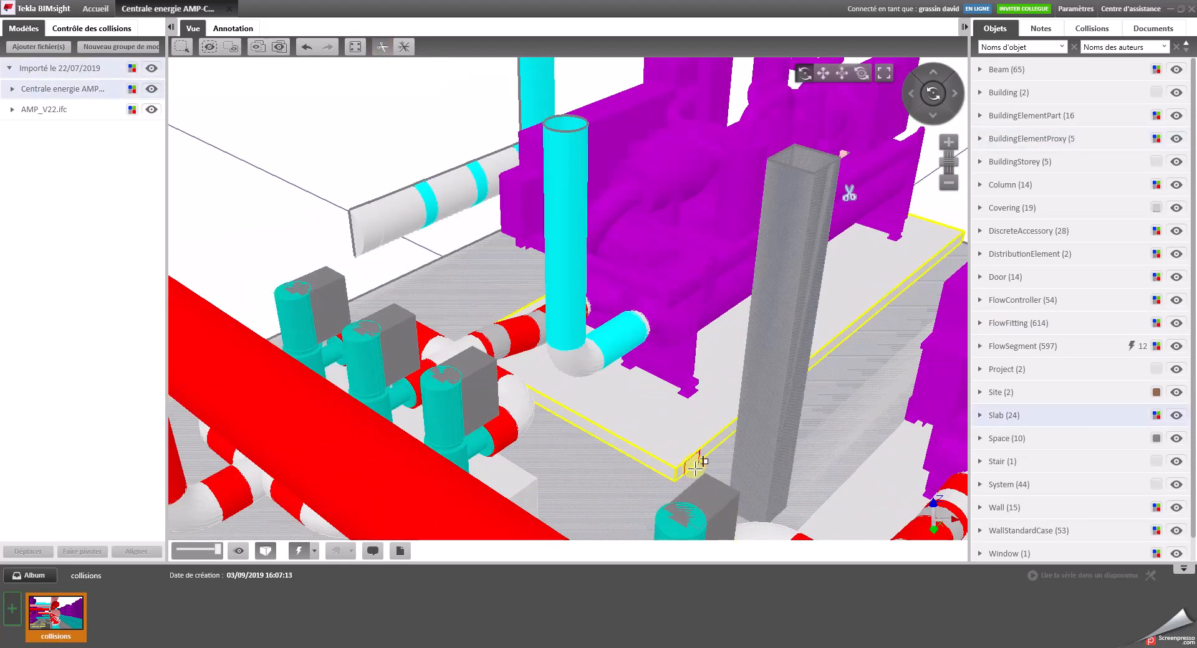
click(694, 464)
scroll(694, 466, down, 6)
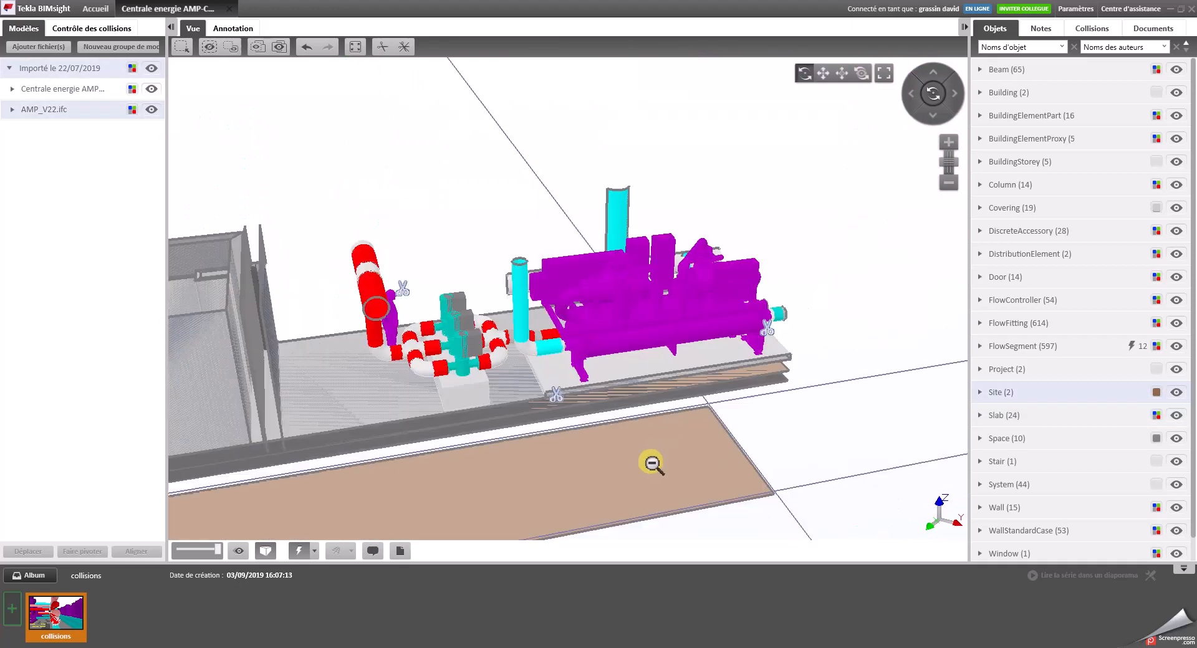
scroll(652, 463, down, 1)
mouse_move(457, 324)
mouse_down()
mouse_move(507, 324)
mouse_move(472, 307)
mouse_up()
scroll(472, 307, down, 3)
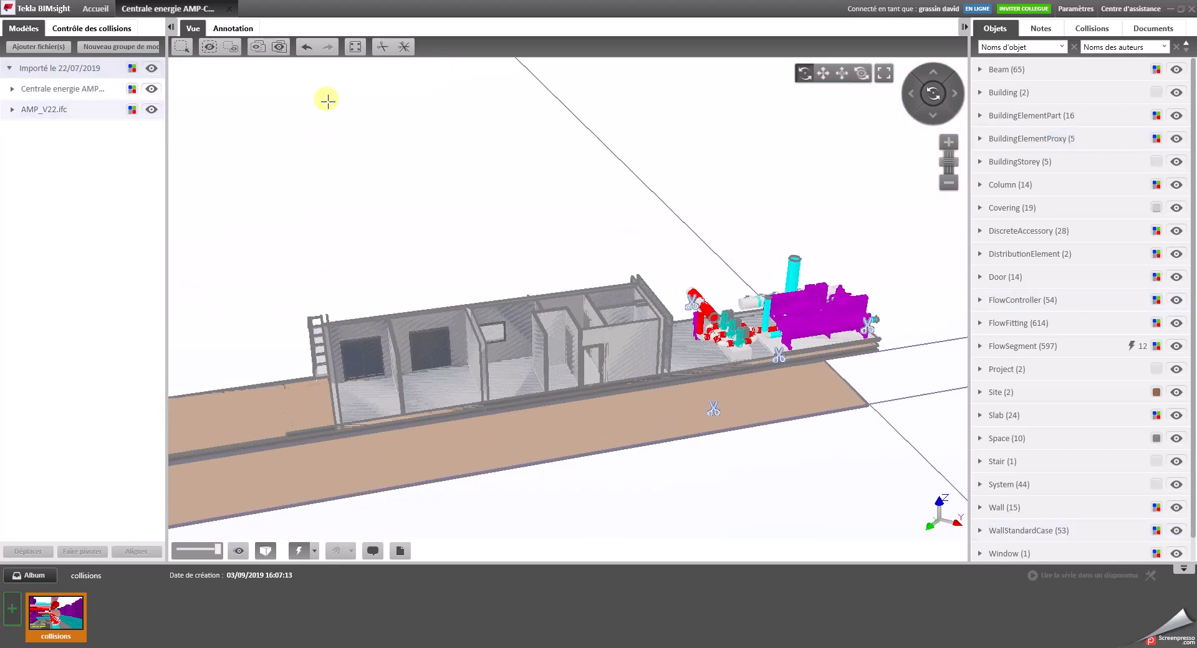
Step: Add a clip plane on a wall of the adjoining rooms and move it past the pumps to isolate the generator
click(382, 49)
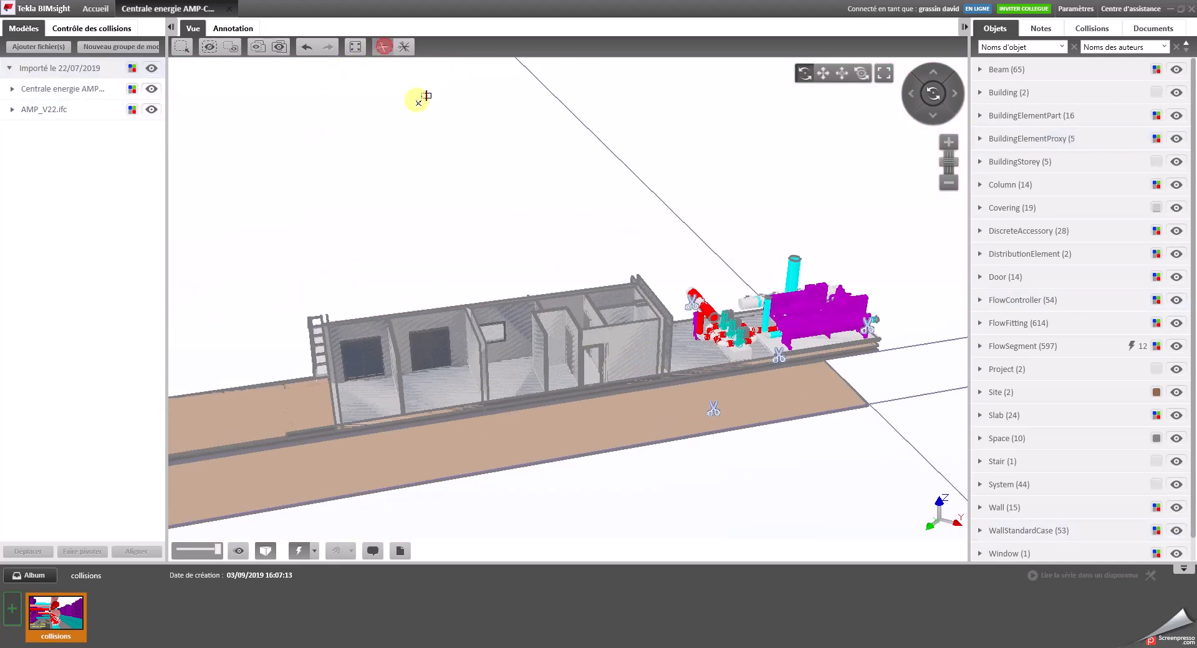
click(477, 361)
drag(478, 362, 748, 349)
scroll(895, 374, up, 5)
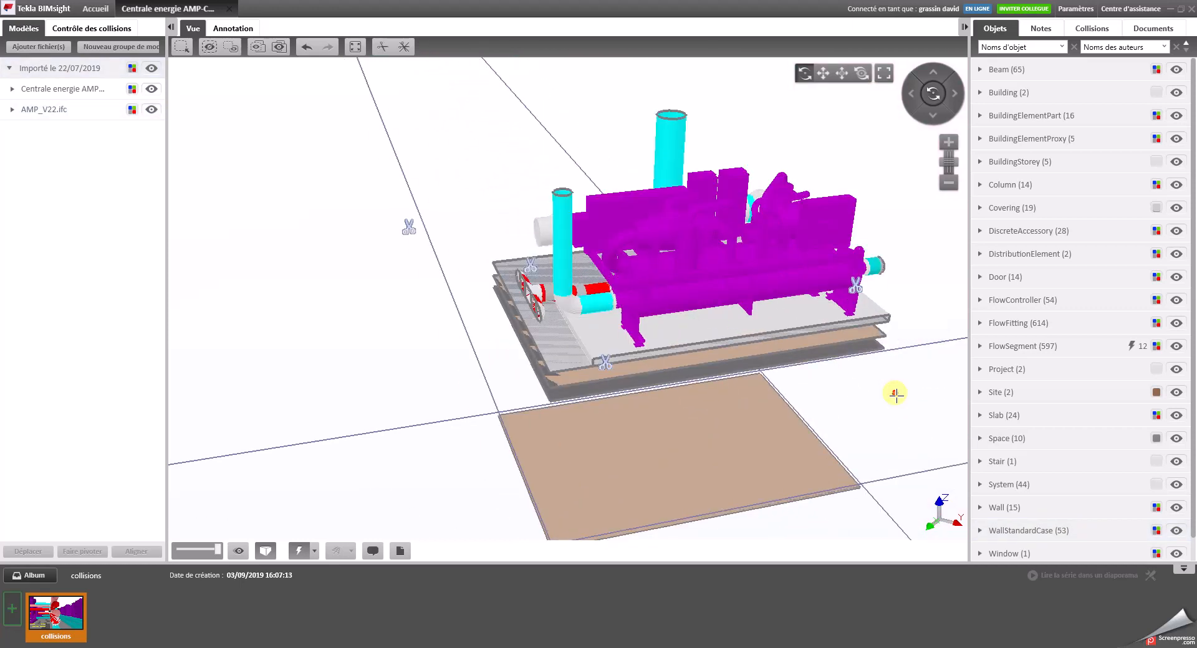
drag(710, 436, 804, 422)
scroll(804, 423, down, 3)
Step: Save the clipped generator view to the album and rename it "génératrice"
click(14, 611)
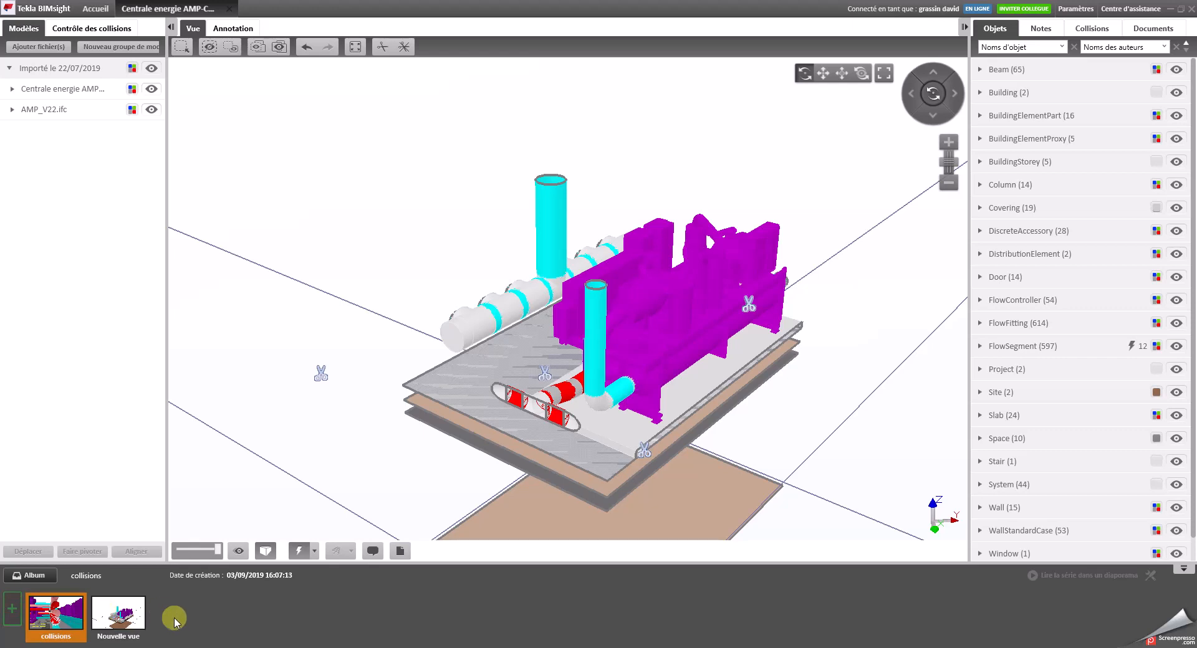
click(127, 636)
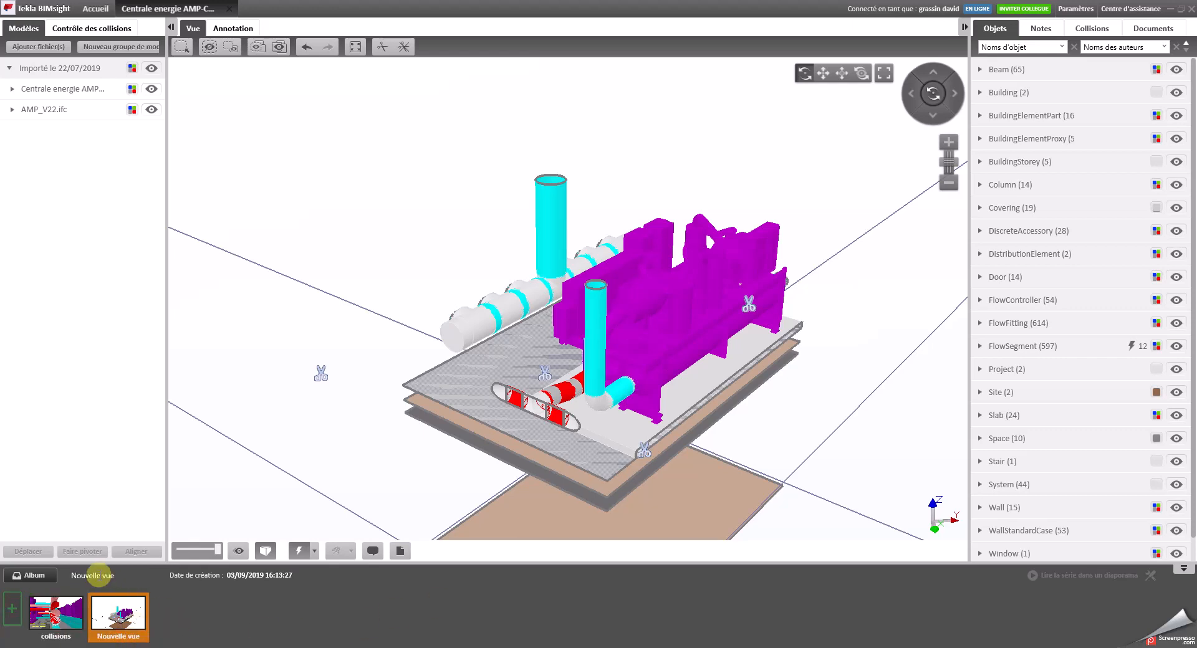
right_click(125, 619)
click(161, 626)
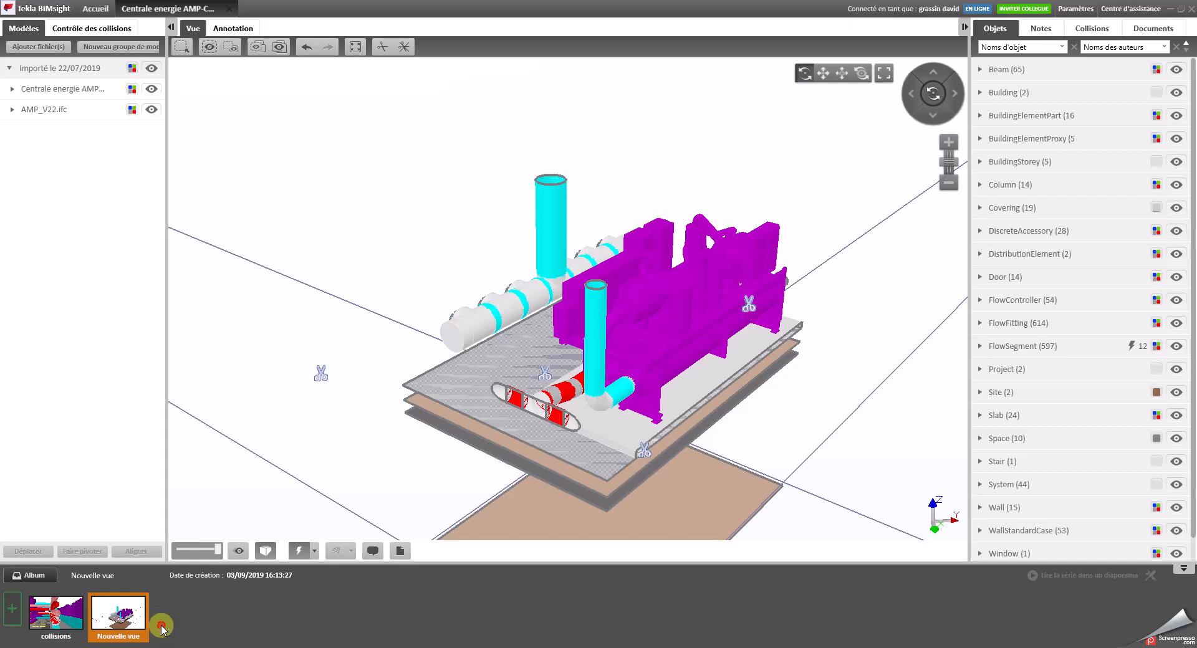
click(201, 626)
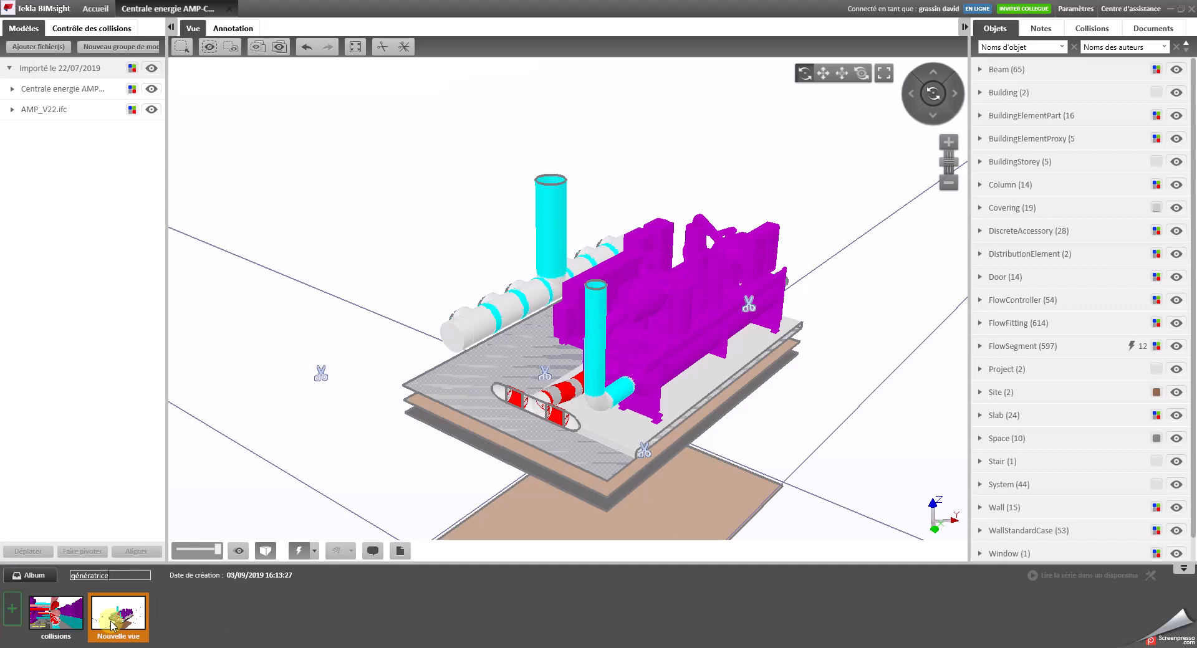
scroll(485, 487, down, 3)
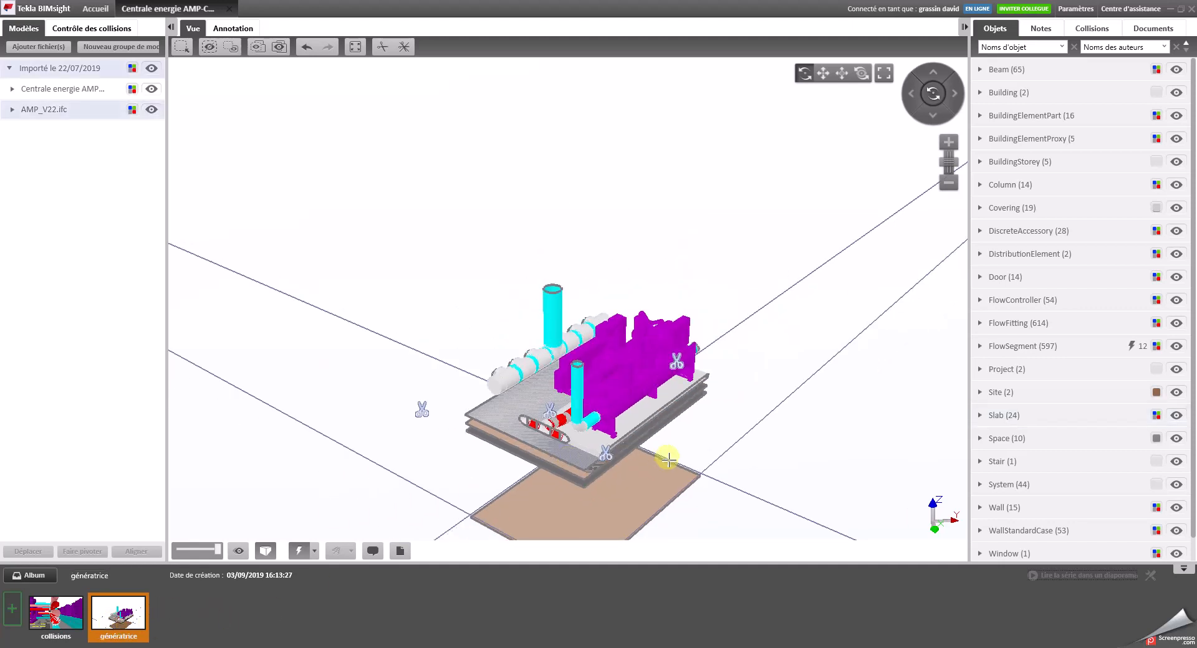
Step: Remove all clip planes and bring the whole building back into view
click(404, 46)
scroll(597, 421, down, 3)
drag(596, 421, 616, 406)
middle_drag(616, 407, 619, 406)
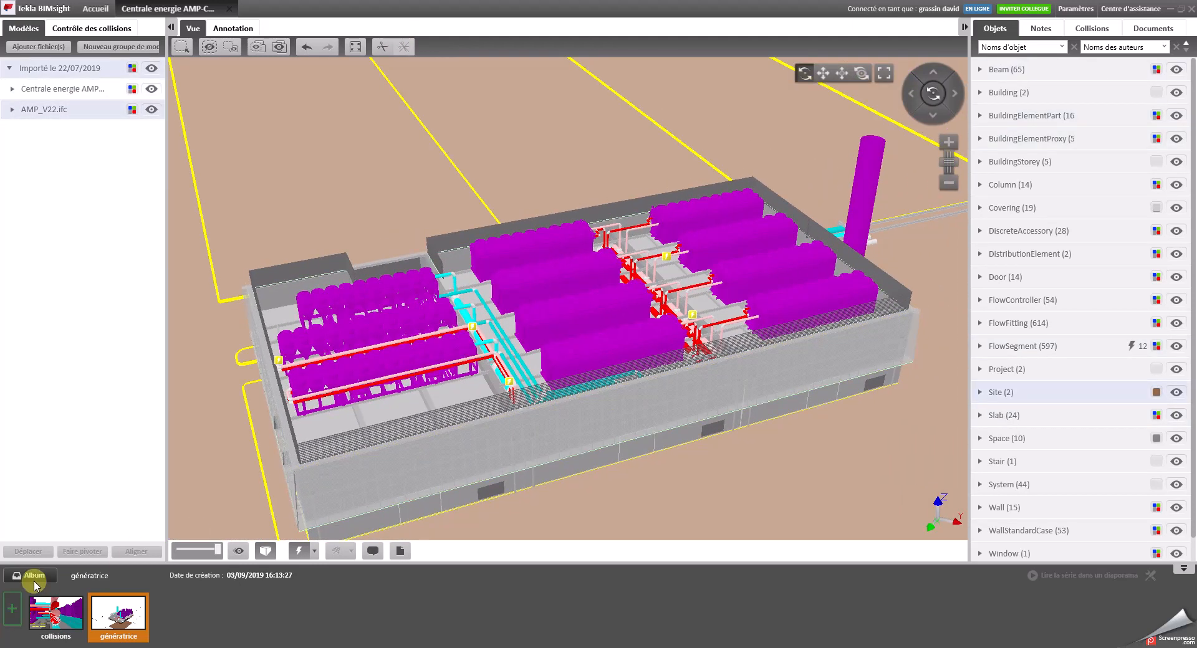
Step: Save the whole-building view to the album and enter "vue générale" as its name
click(177, 617)
right_click(184, 635)
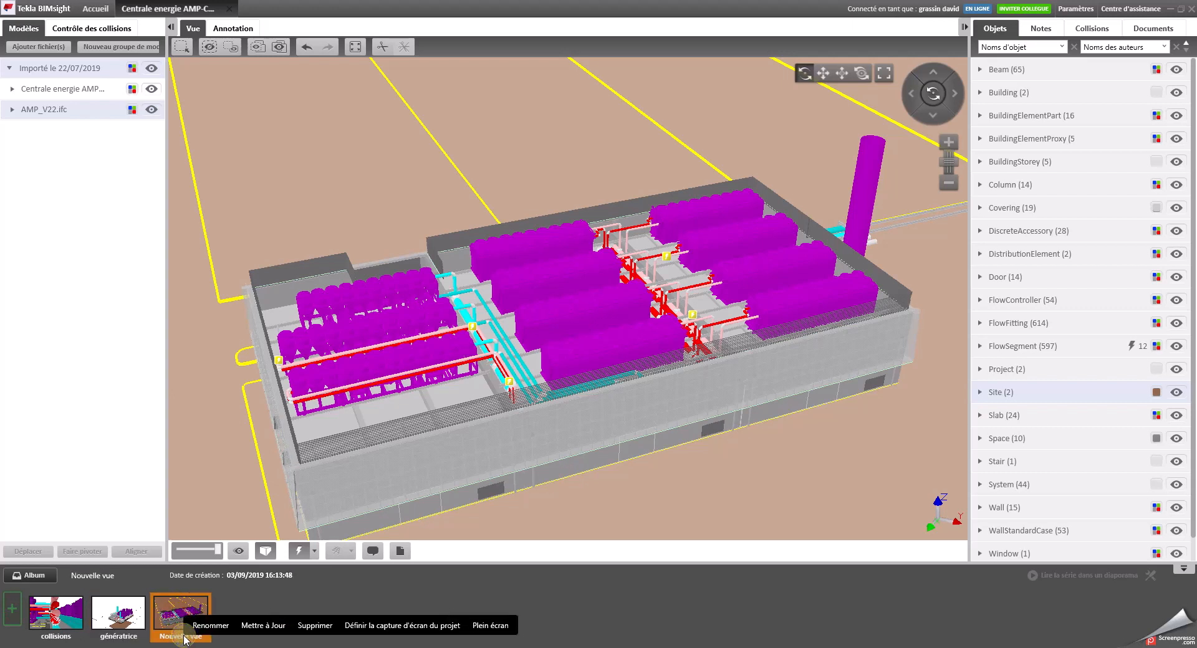
click(222, 626)
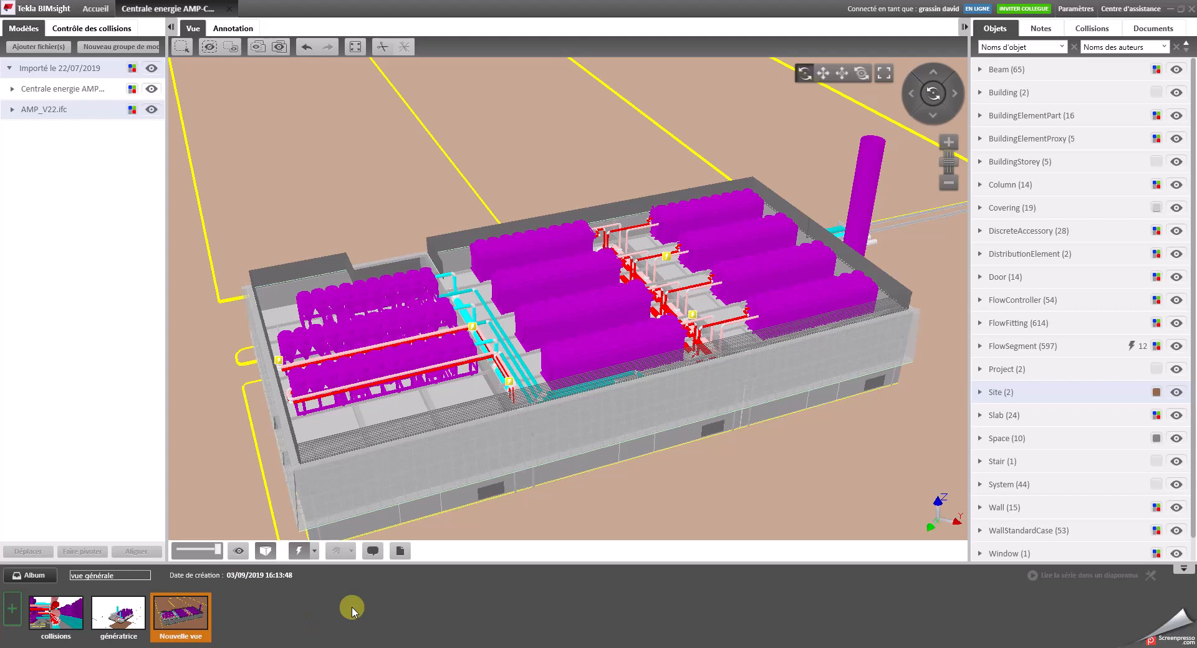
mouse_move(695, 455)
mouse_down()
mouse_move(644, 454)
mouse_move(717, 459)
mouse_up()
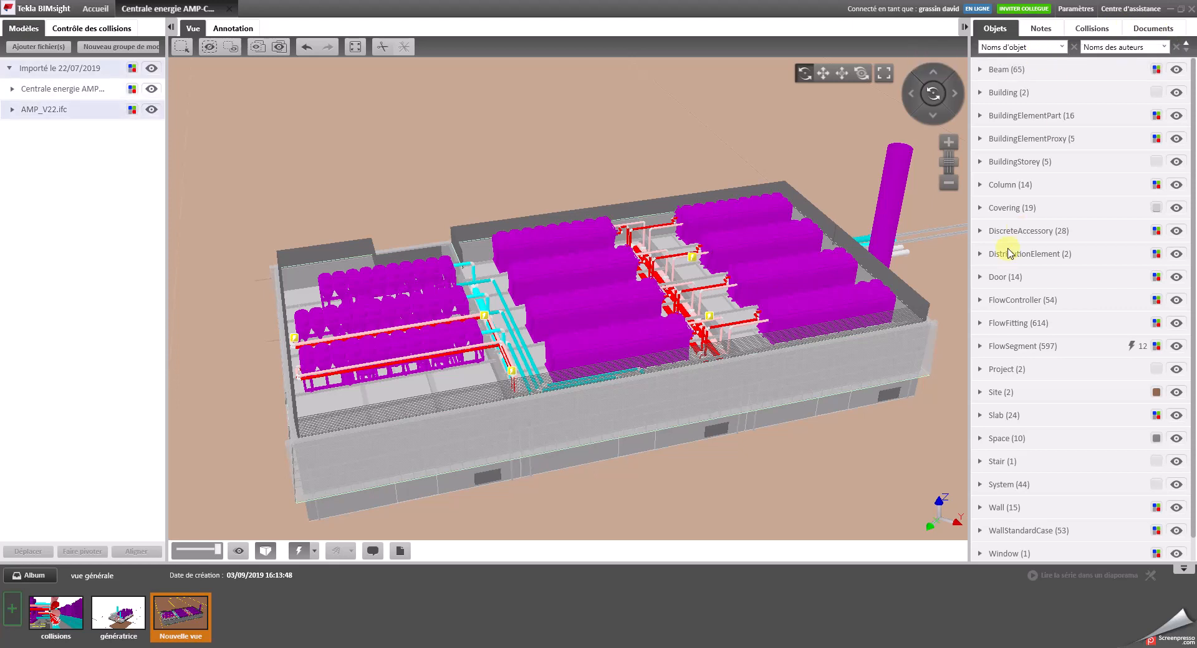
Step: Widen the object browser pane and select the tall purple chimney beside the building
middle_drag(872, 418, 817, 421)
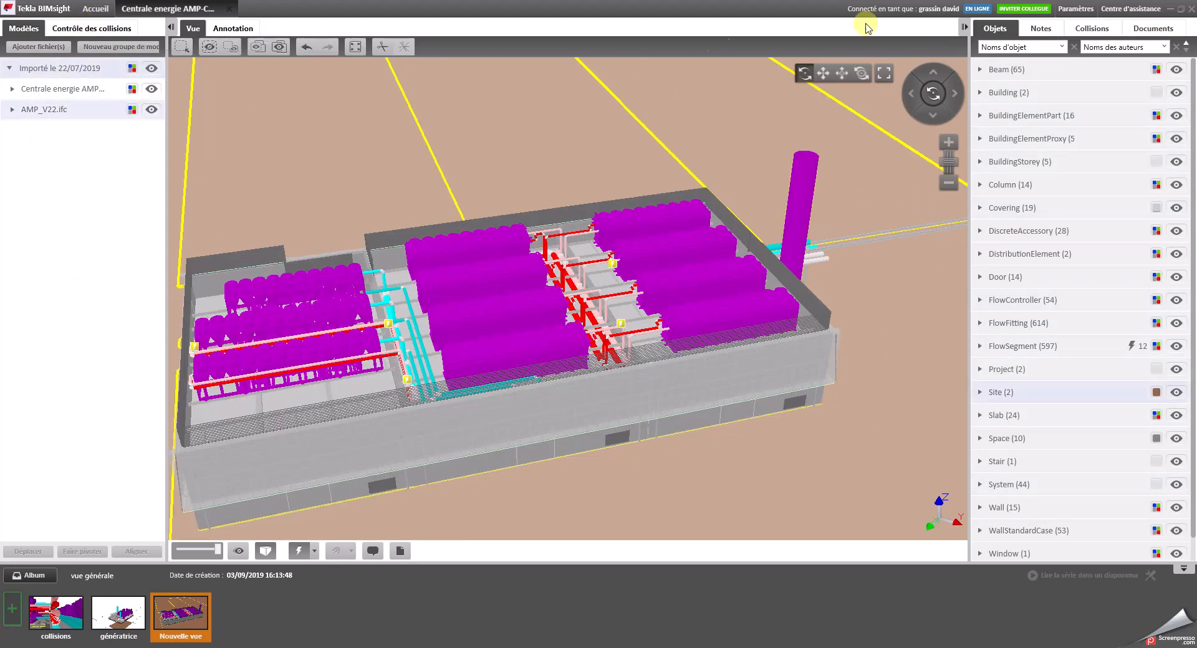
drag(966, 26, 828, 23)
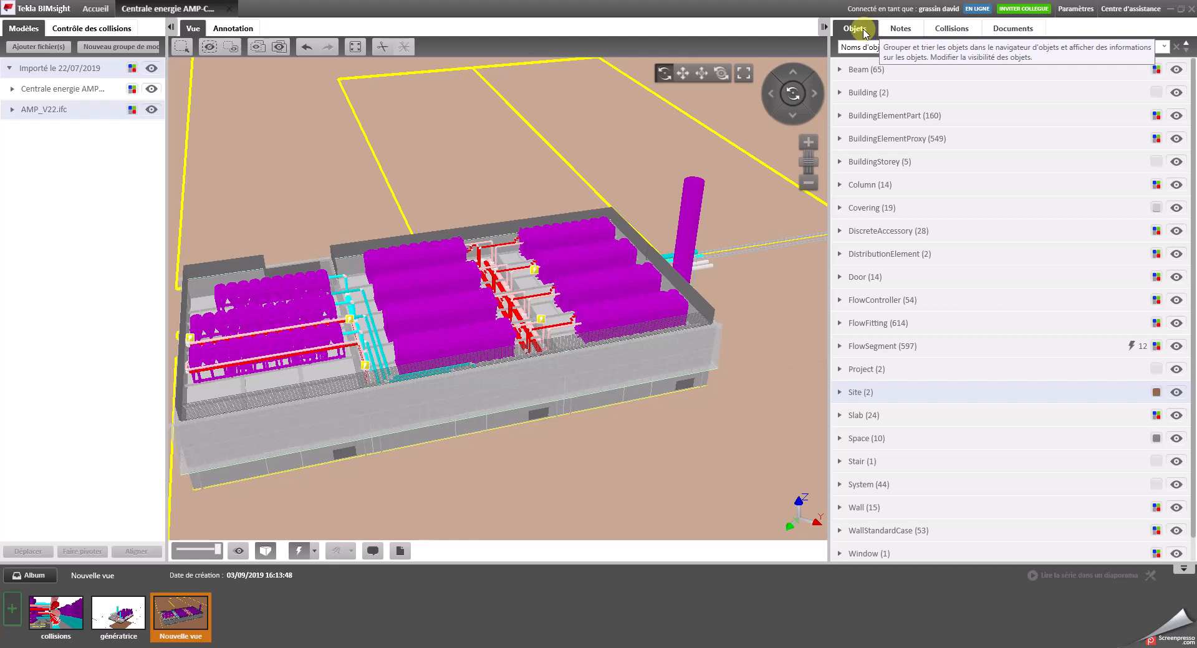
click(691, 198)
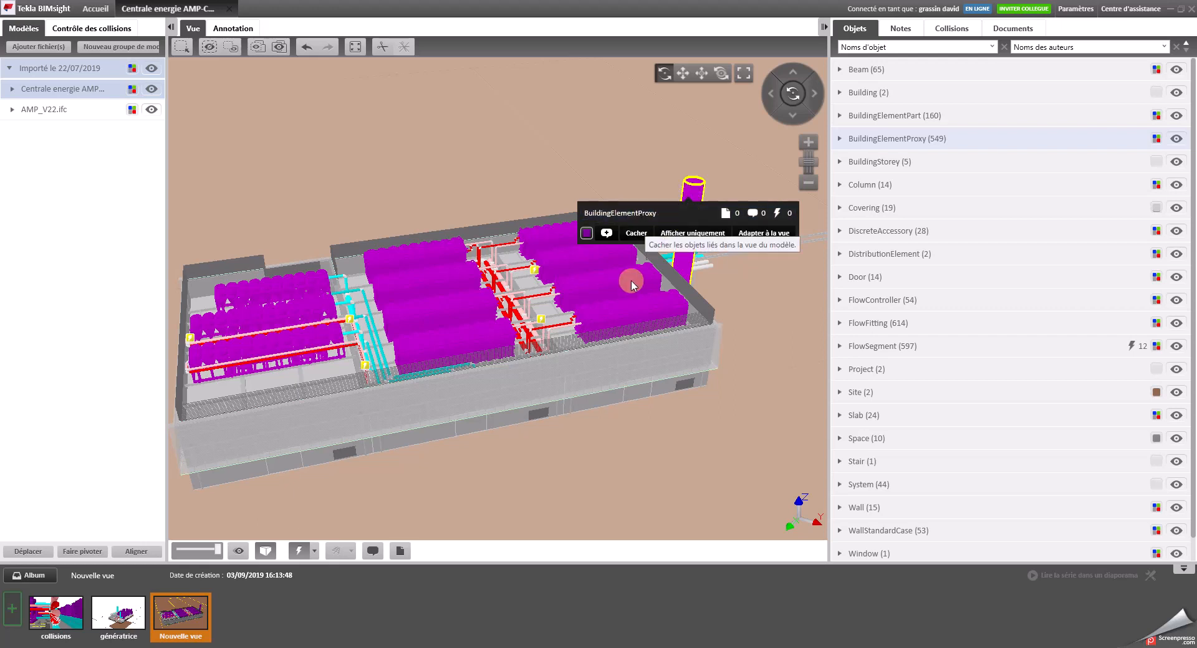
Step: Open the detailed information of a FlowSegment pipe between the rooftop units and look through the list of available information pages
scroll(561, 295, up, 5)
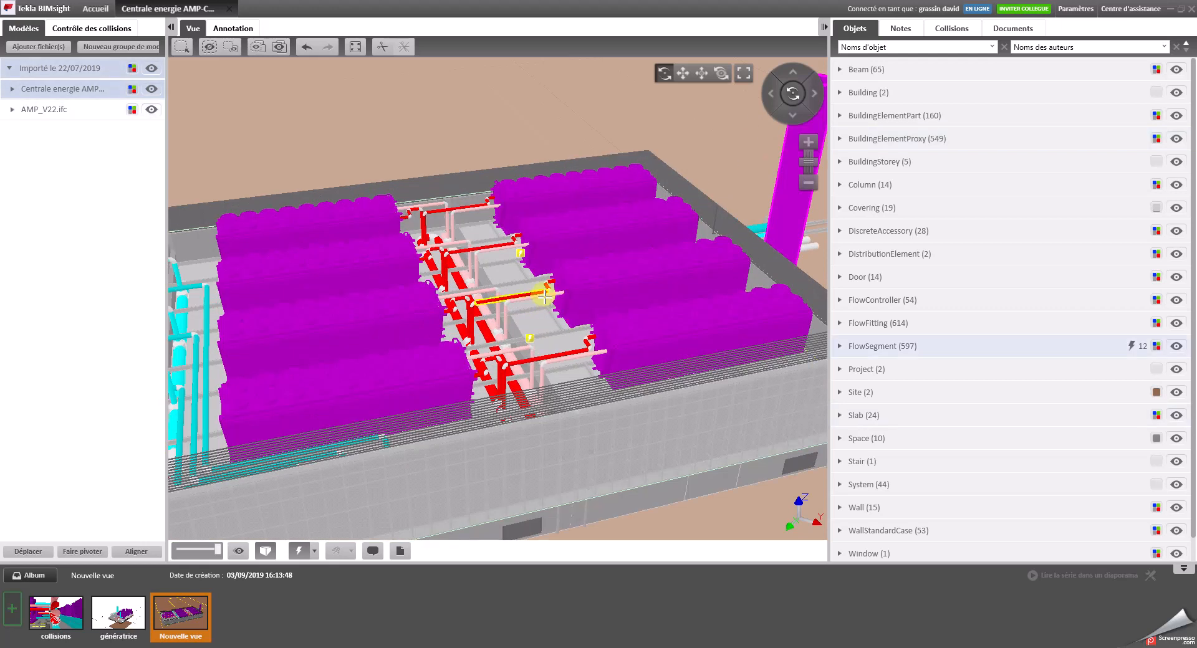
click(546, 298)
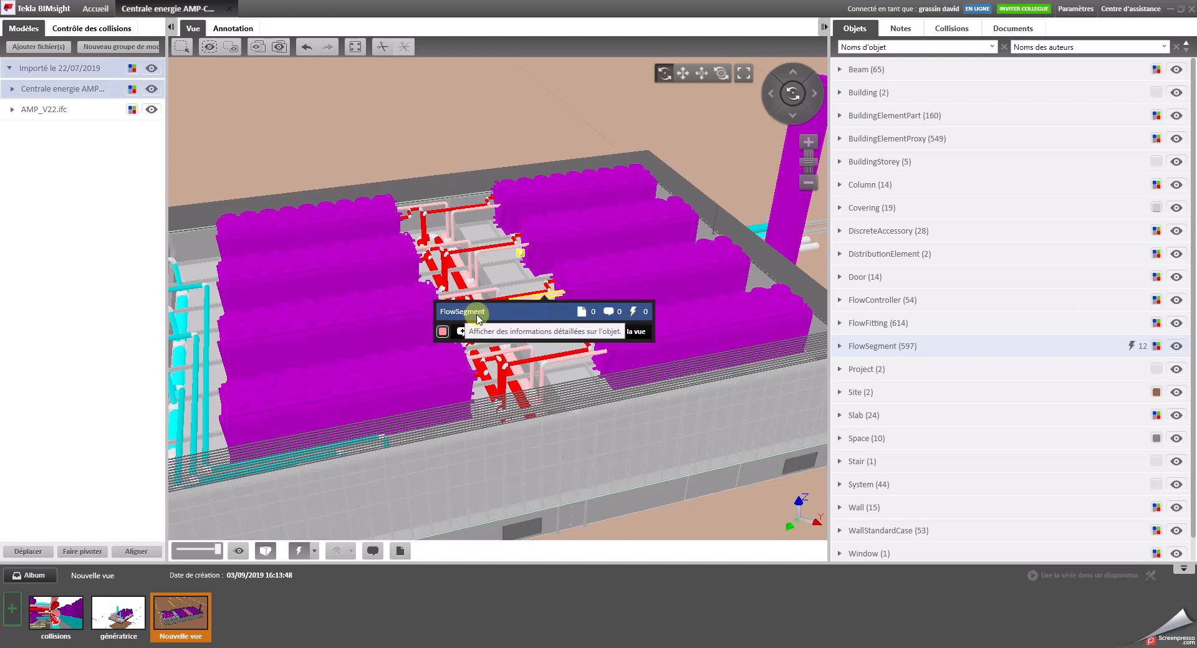
click(521, 315)
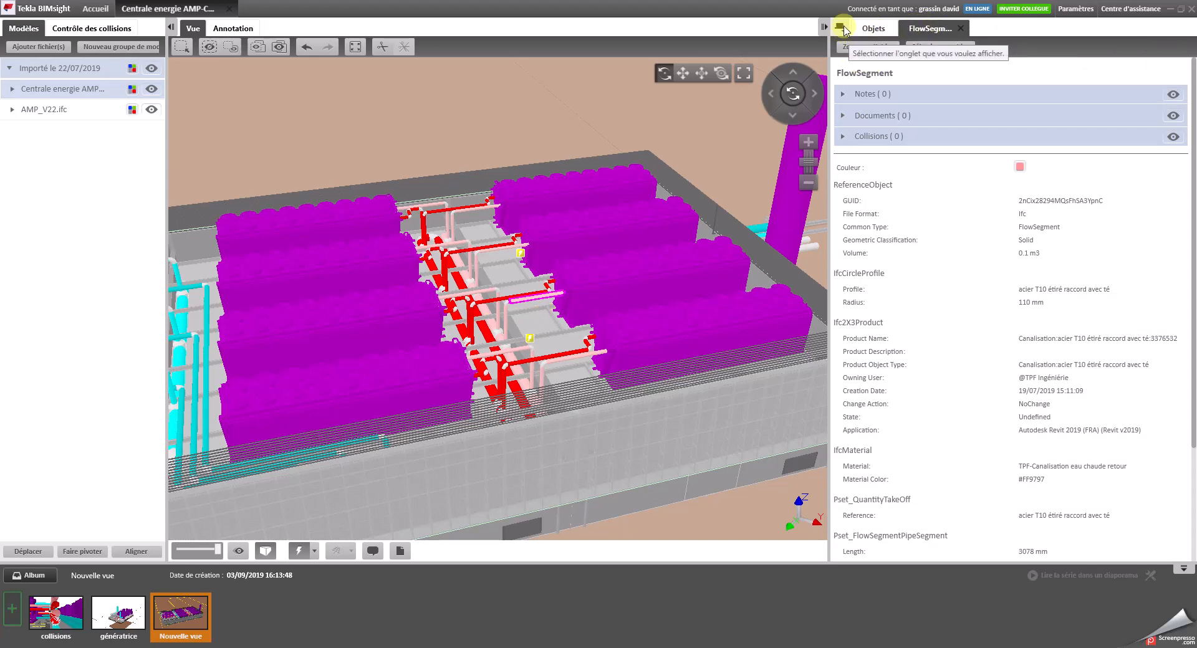
click(844, 32)
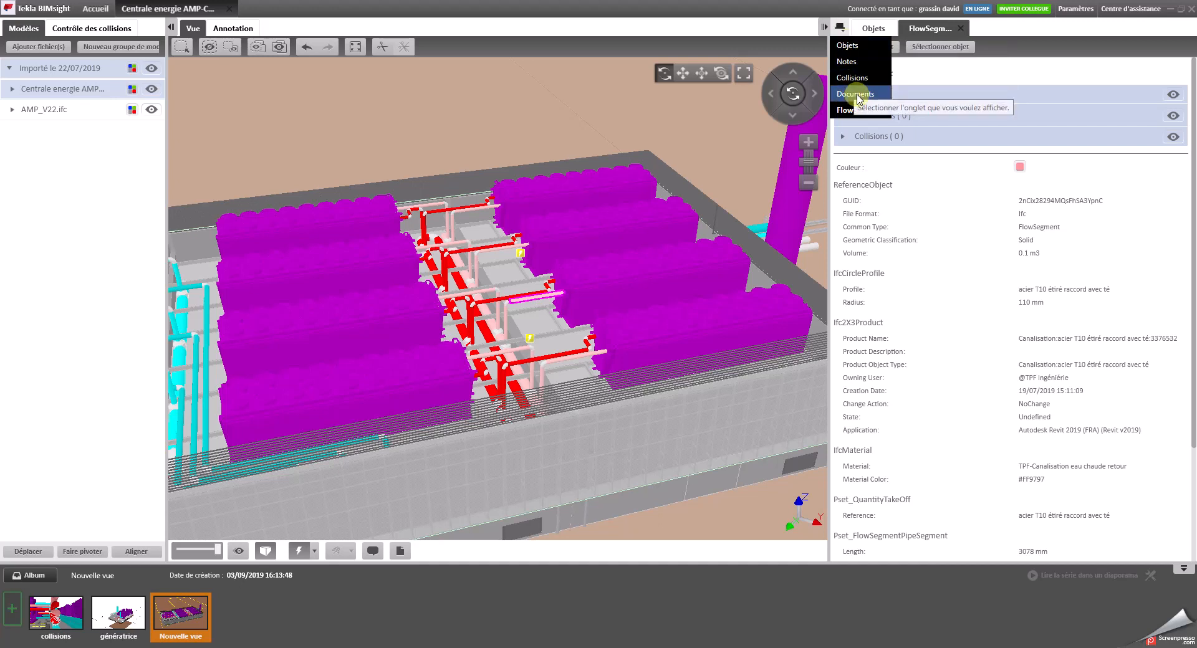
click(1005, 31)
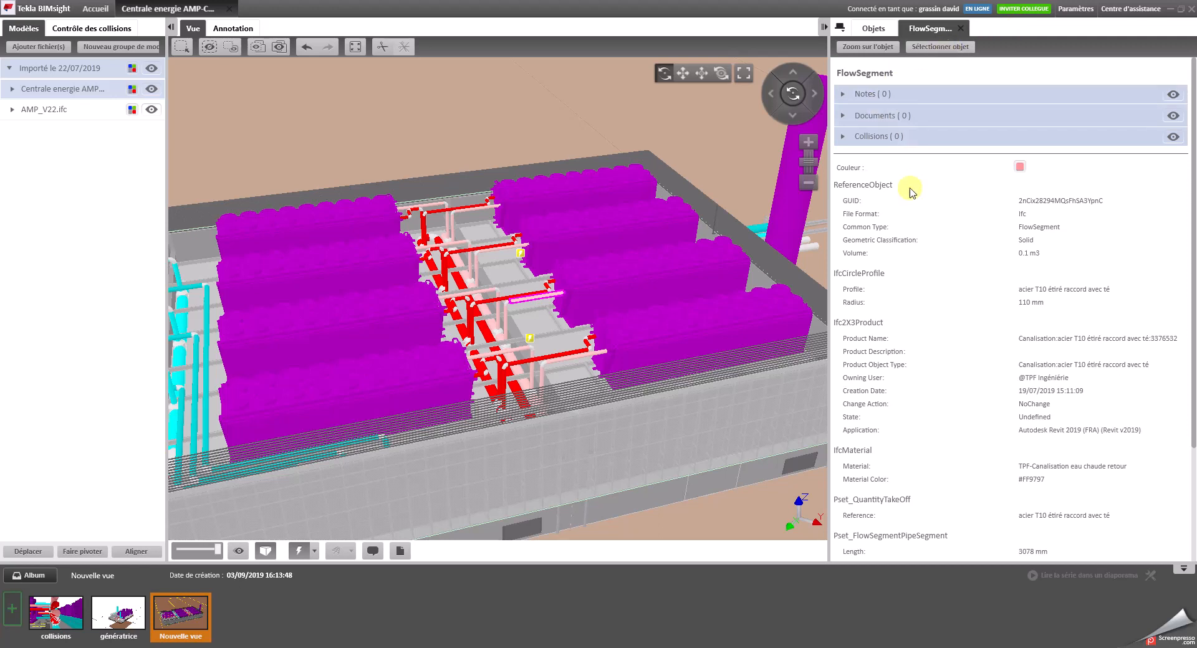
Step: Examine the FlowSegment's properties, highlighting its product name, pipe segment length and source application
scroll(1073, 296, down, 3)
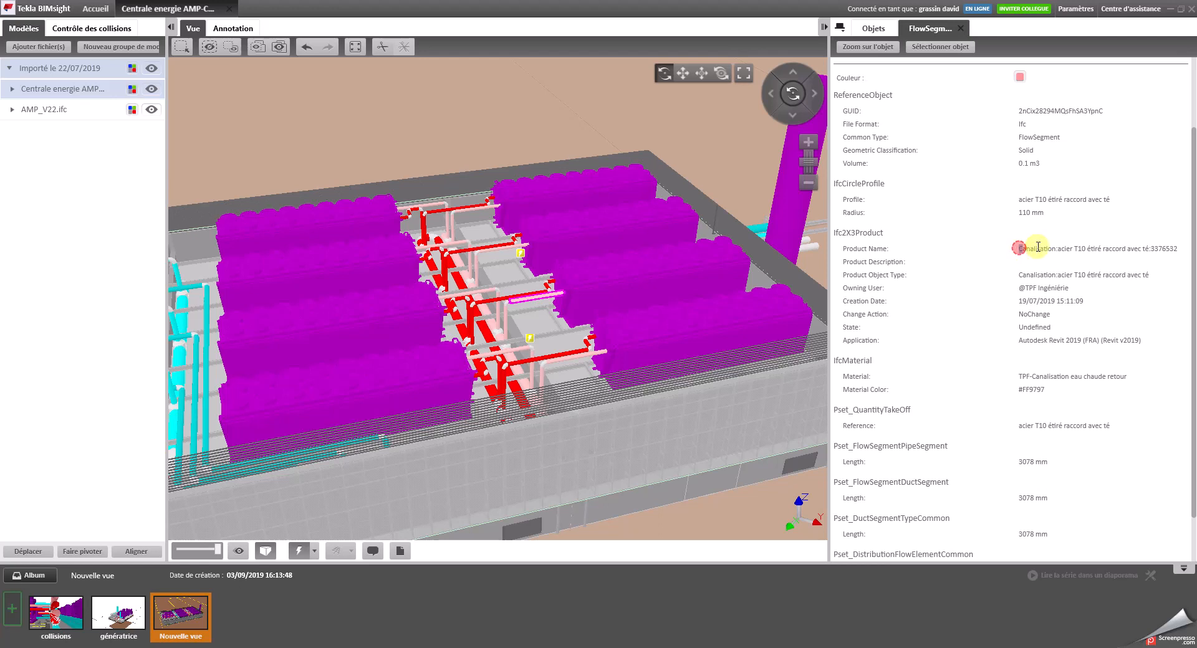
drag(1020, 249, 1099, 251)
scroll(1096, 305, down, 2)
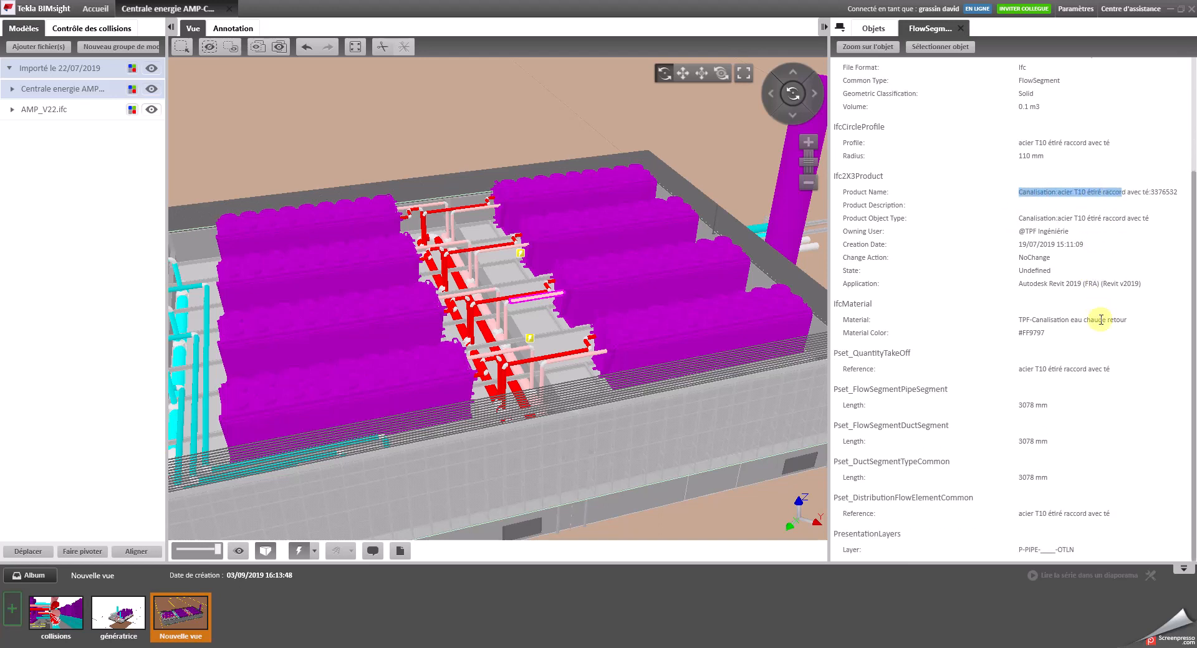
drag(1054, 410, 993, 412)
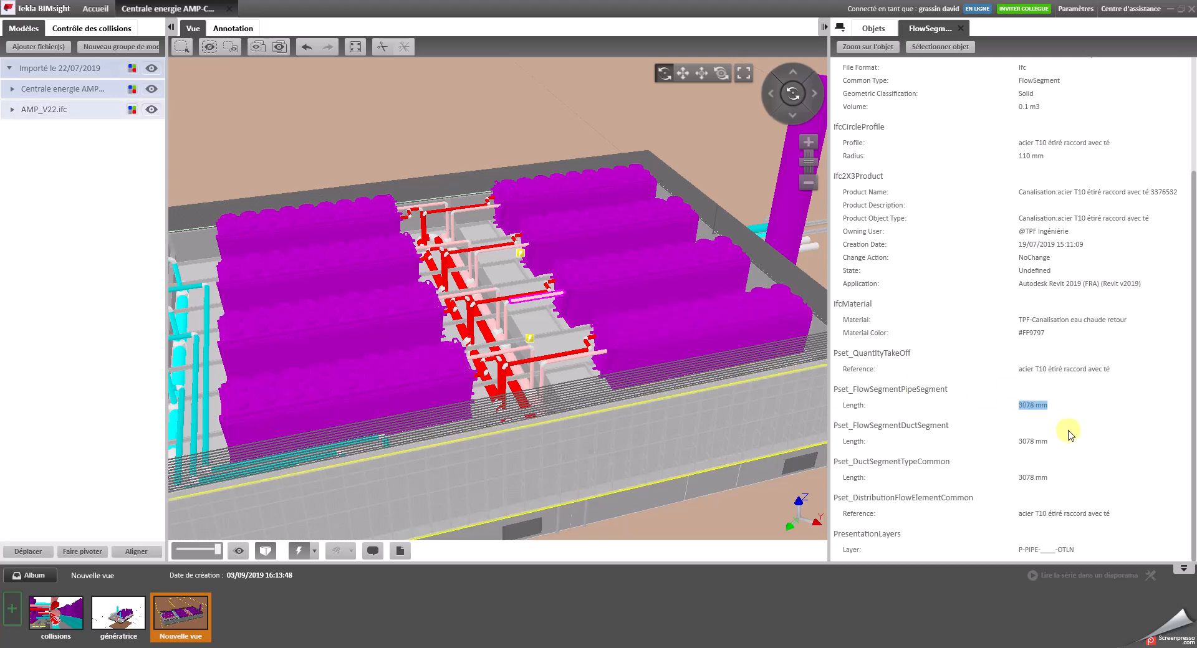
scroll(1107, 318, up, 1)
drag(1142, 313, 1016, 308)
Step: Review the FlowSegment's full property list again and highlight its material name
scroll(1074, 314, up, 1)
scroll(1074, 304, up, 2)
scroll(1013, 291, up, 1)
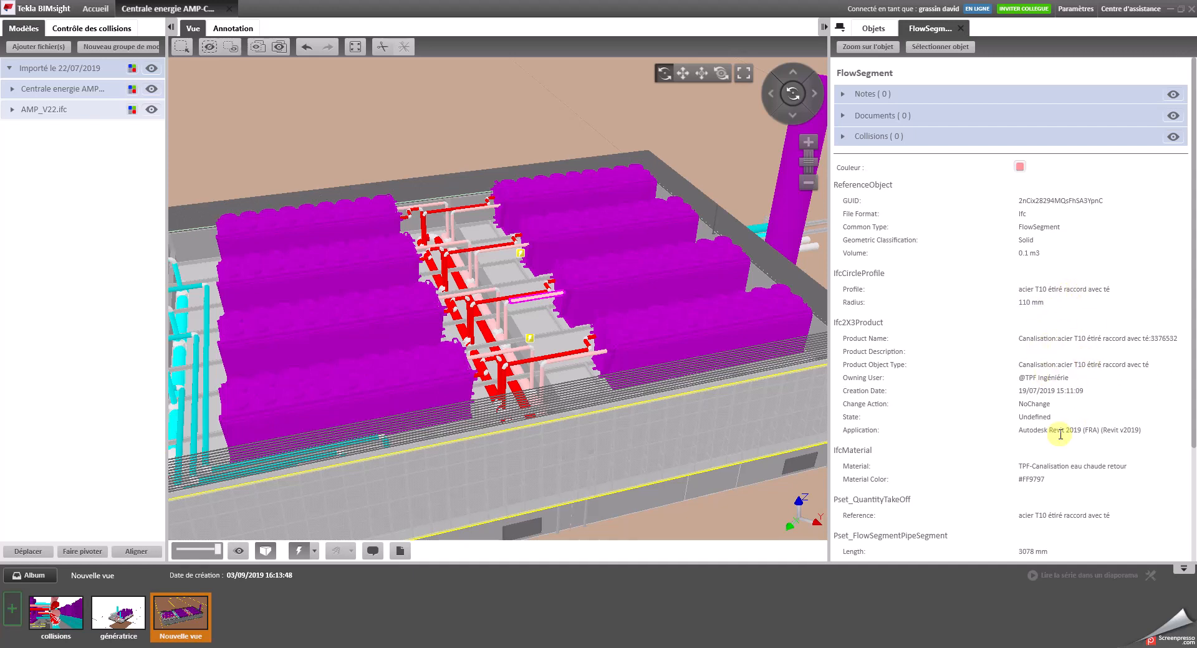
scroll(1058, 434, down, 5)
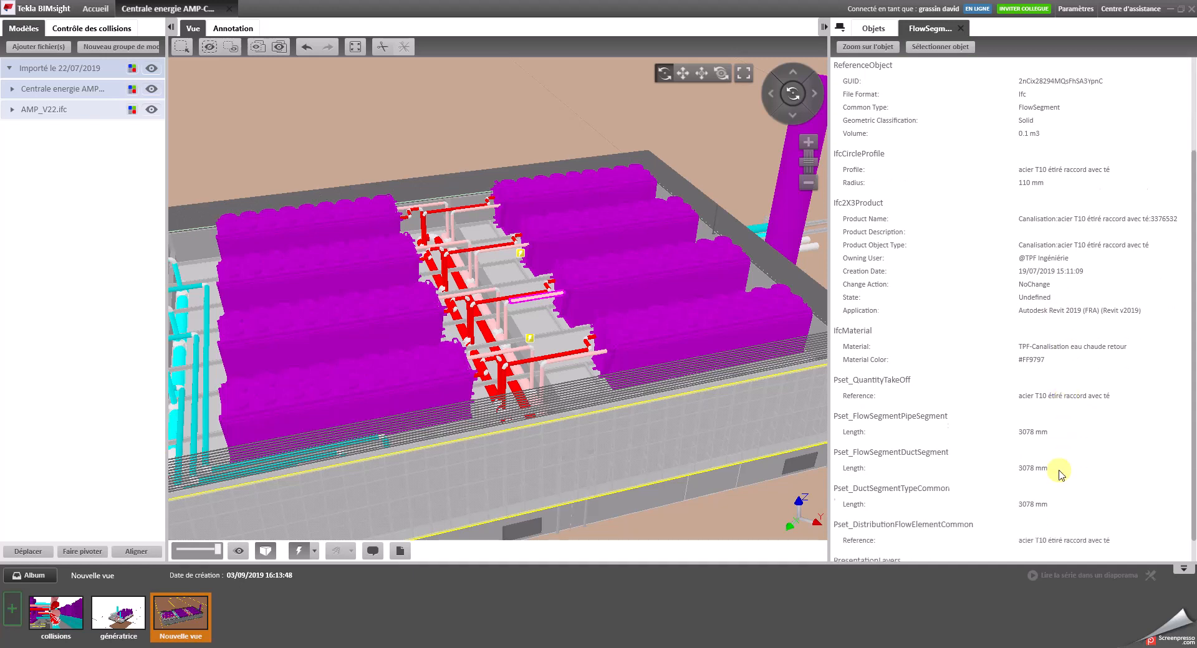
scroll(1011, 545, up, 2)
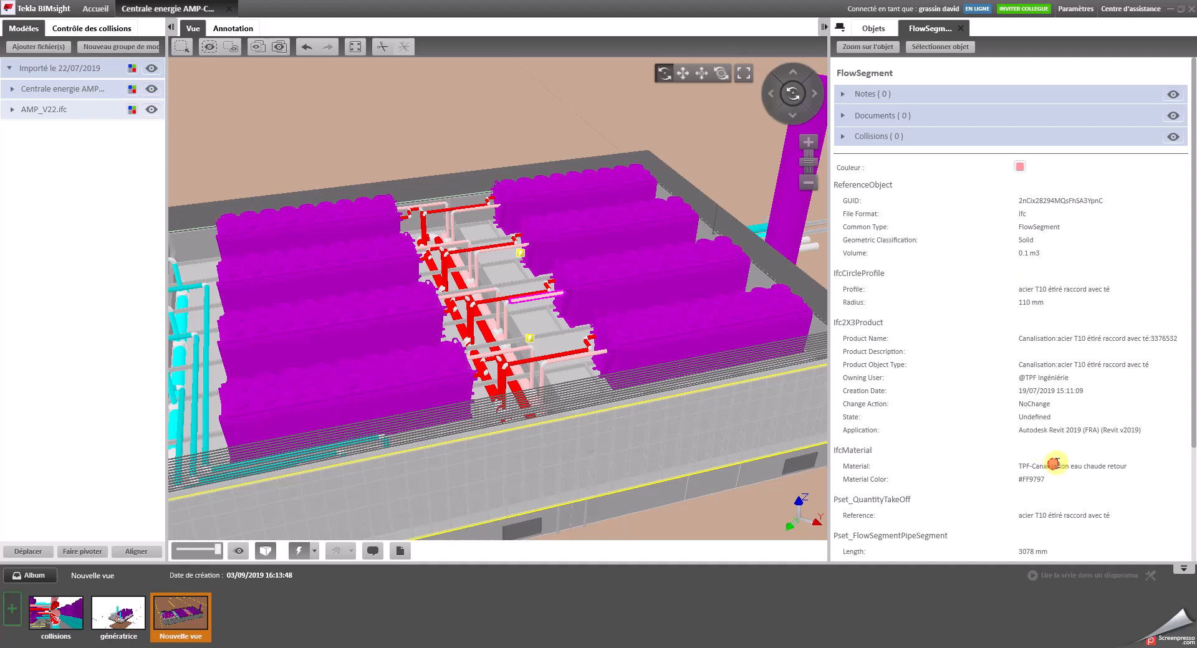
drag(1024, 467, 1132, 467)
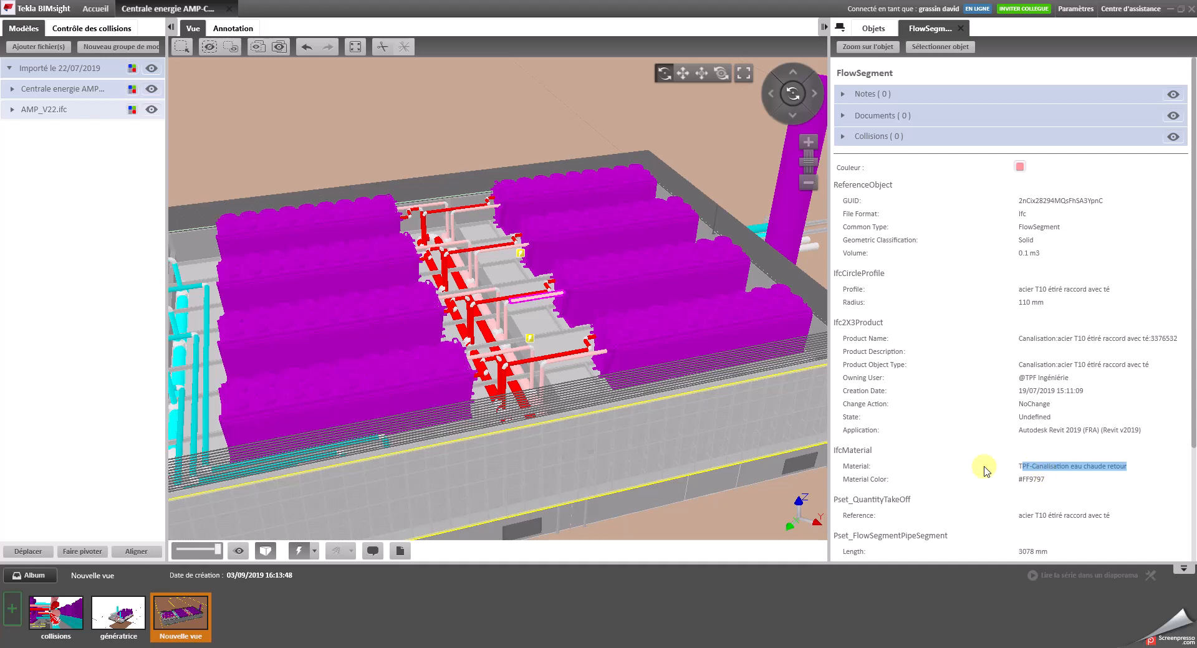
click(951, 464)
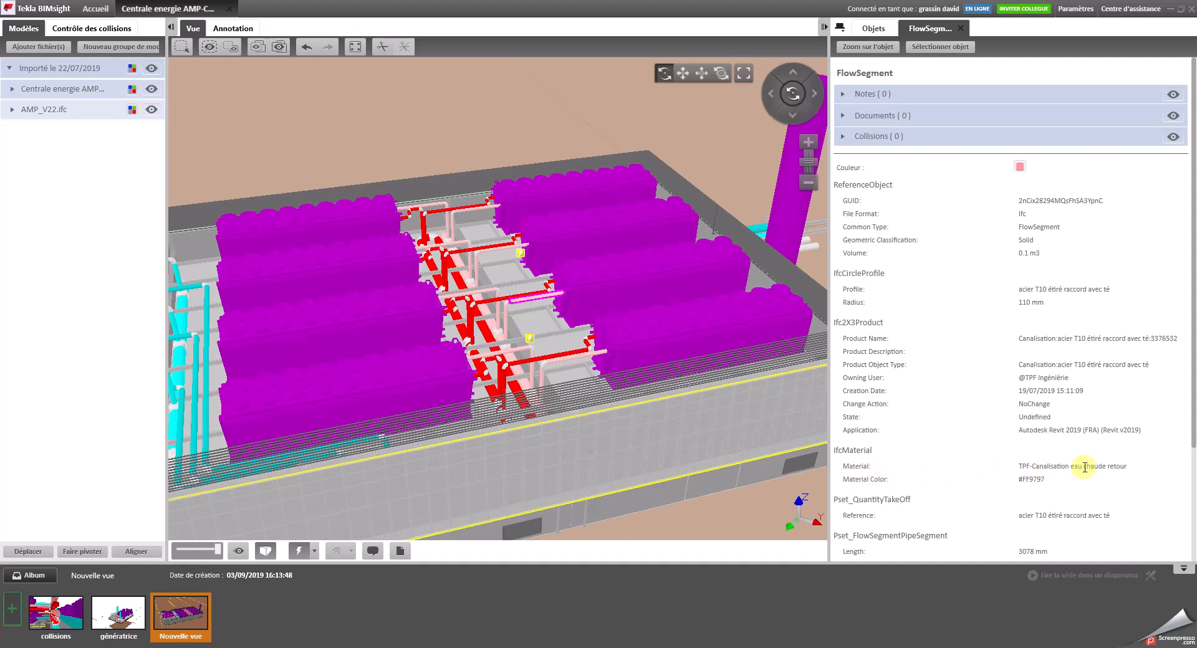
Step: Expand the FlowSegment's collisions section and switch the object pane to the Documents list
click(842, 136)
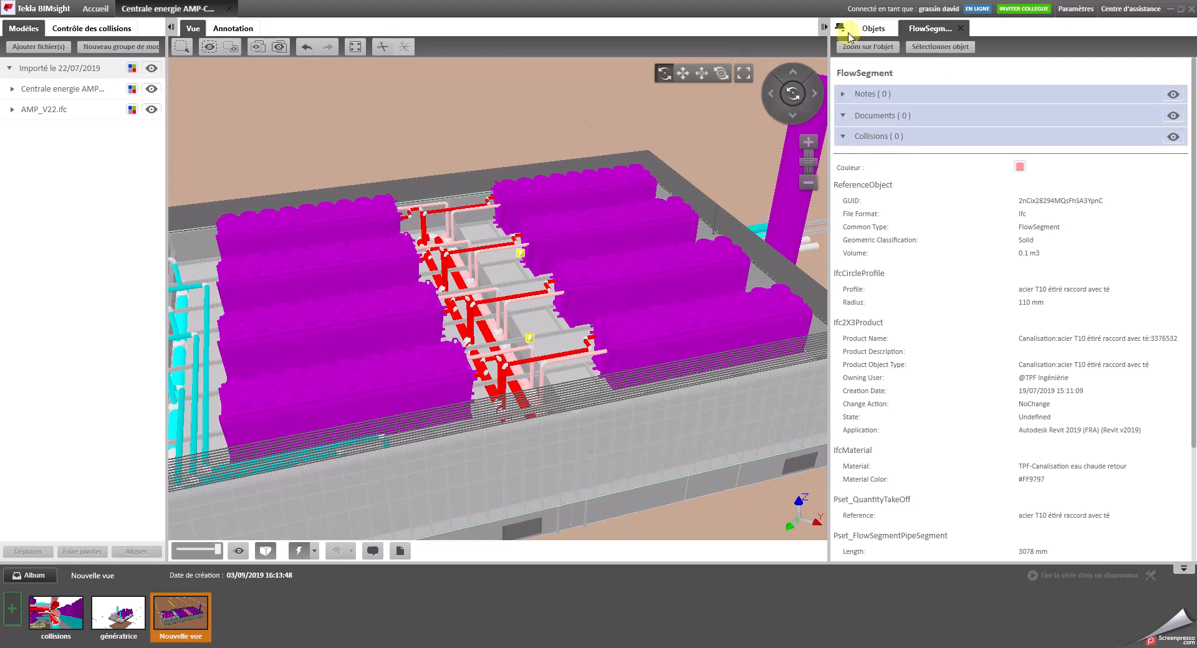
click(842, 27)
click(859, 101)
click(1043, 138)
Step: Close the FlowSegment's detailed information page
click(620, 347)
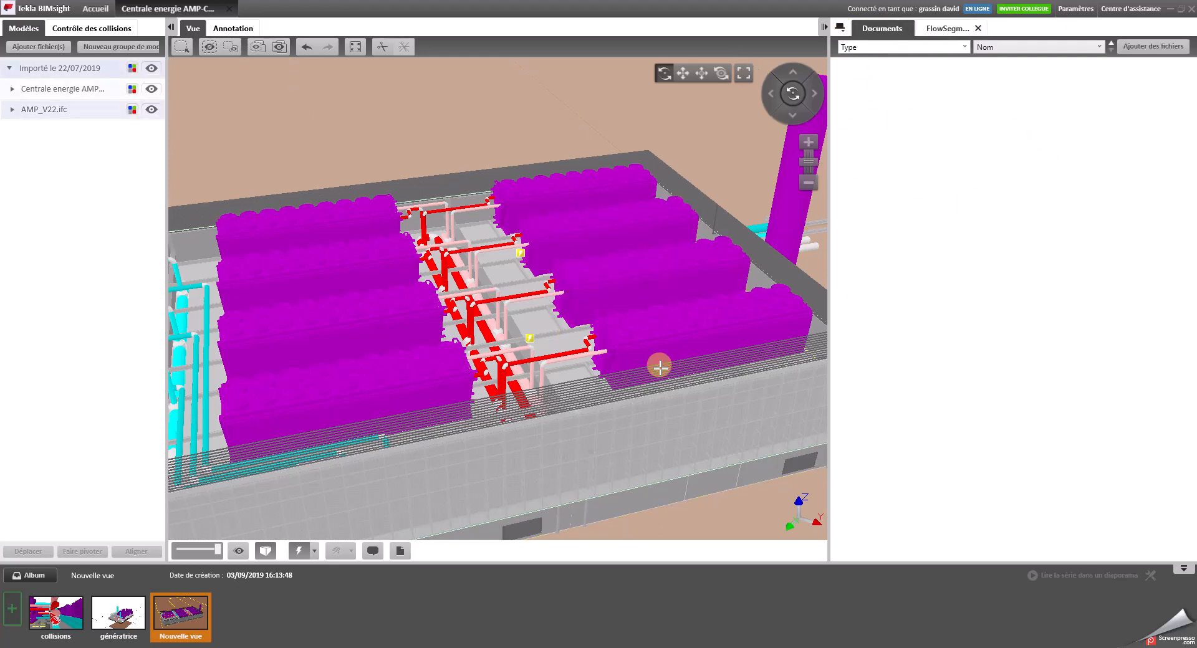
scroll(790, 373, down, 3)
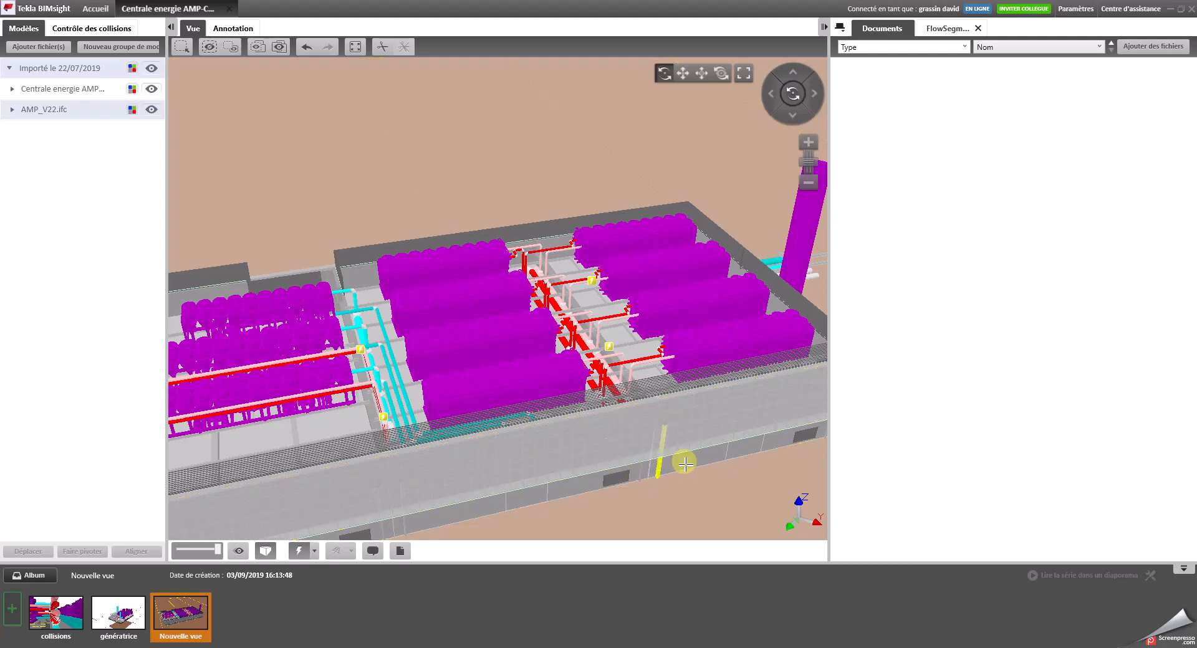
middle_drag(670, 452, 660, 438)
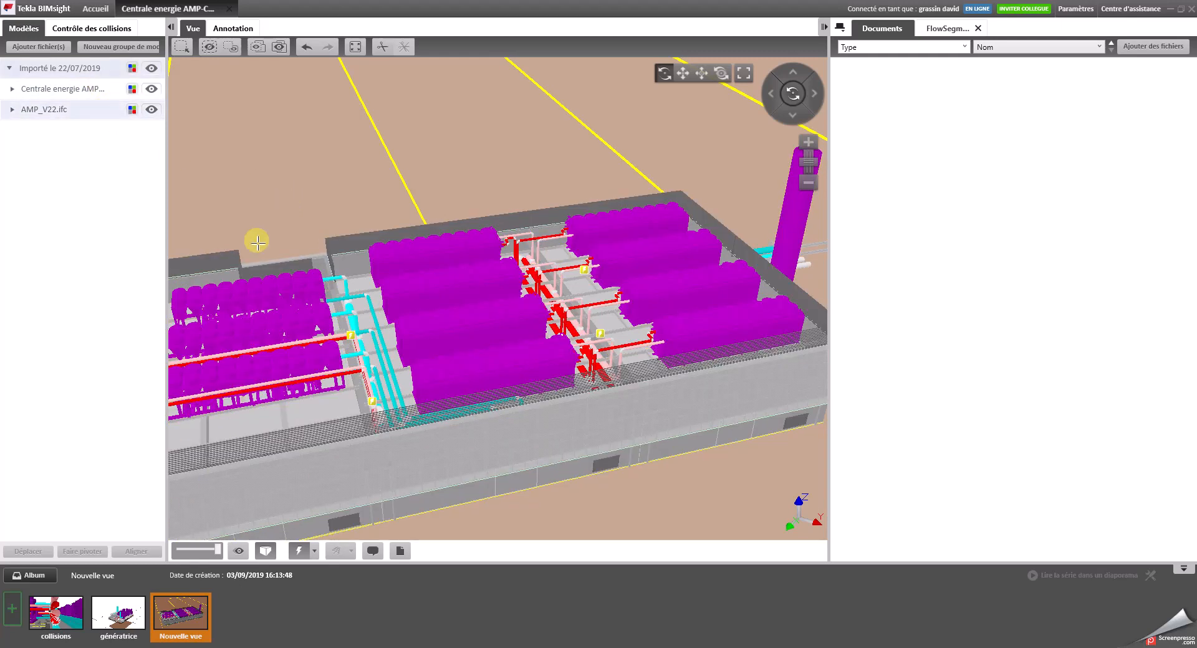
click(490, 392)
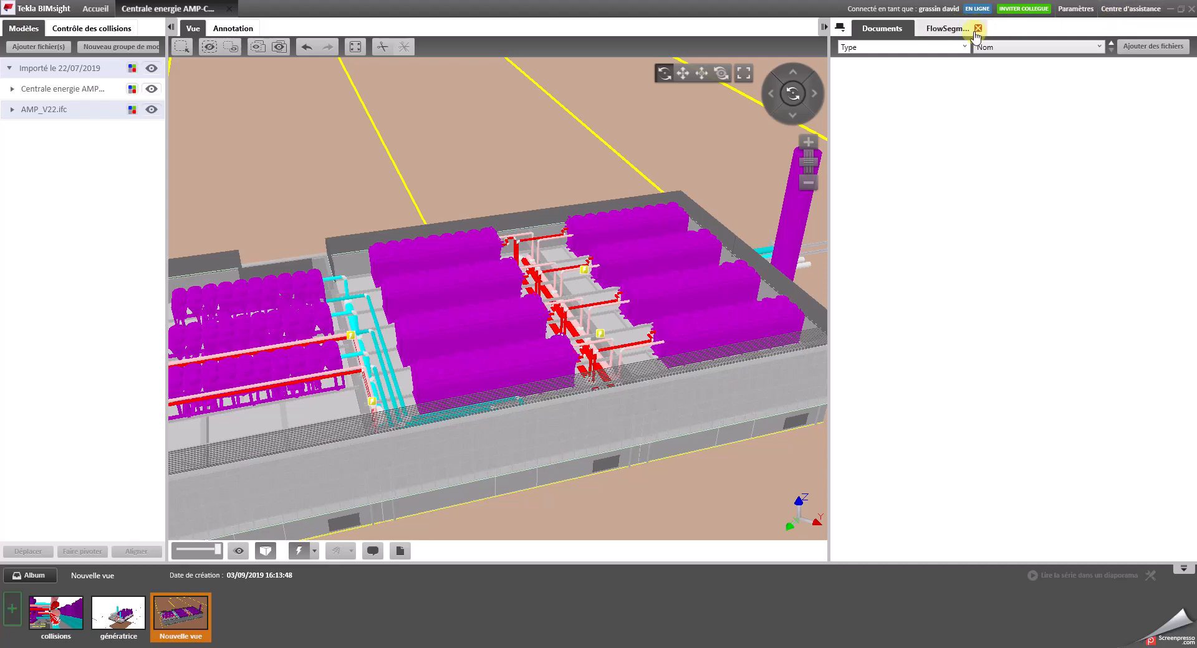
click(977, 28)
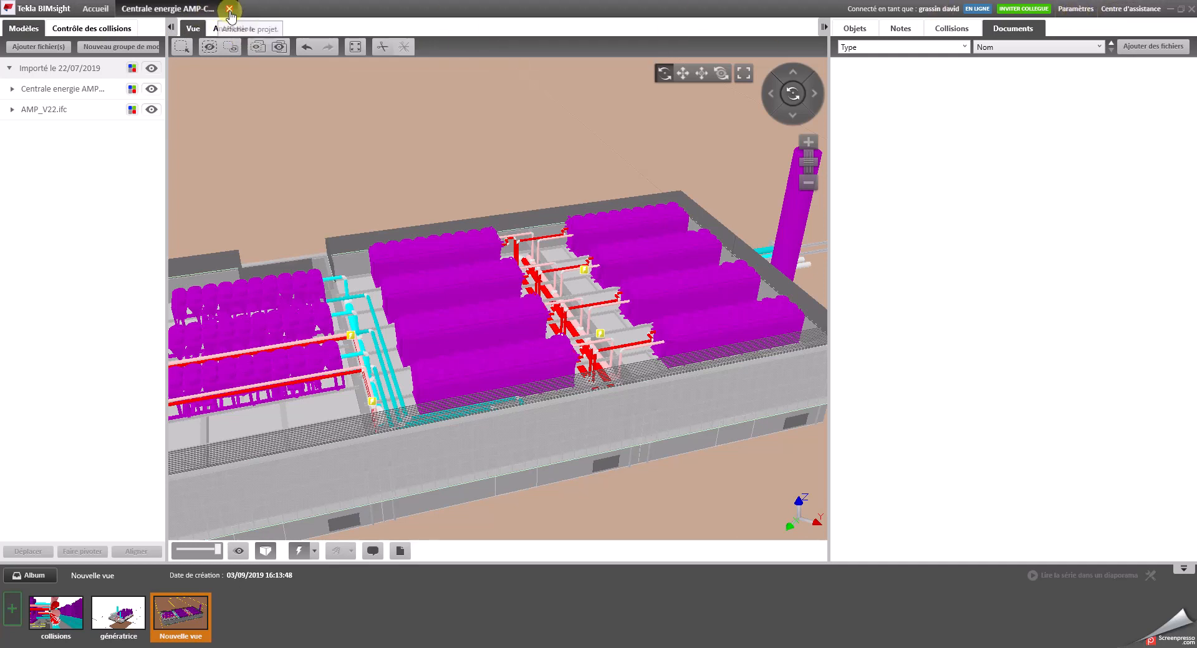
Step: Check the project gallery on the home page and close the Centrale energie AMP-CVC project
click(96, 9)
mouse_move(152, 80)
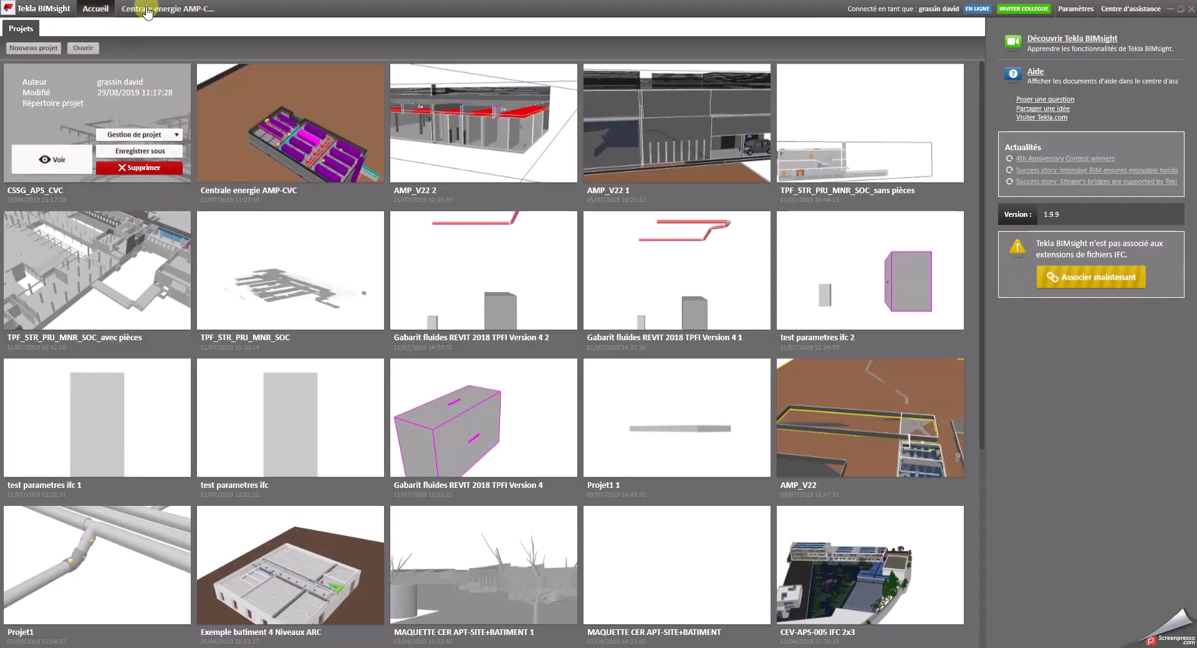
click(212, 10)
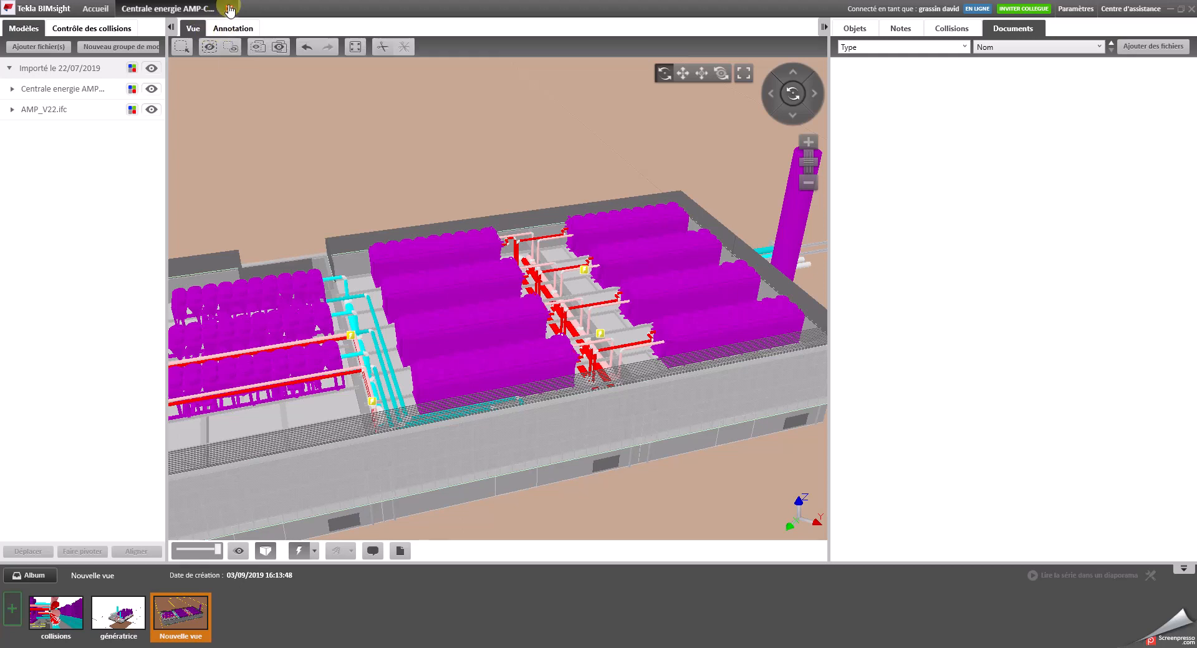
click(228, 8)
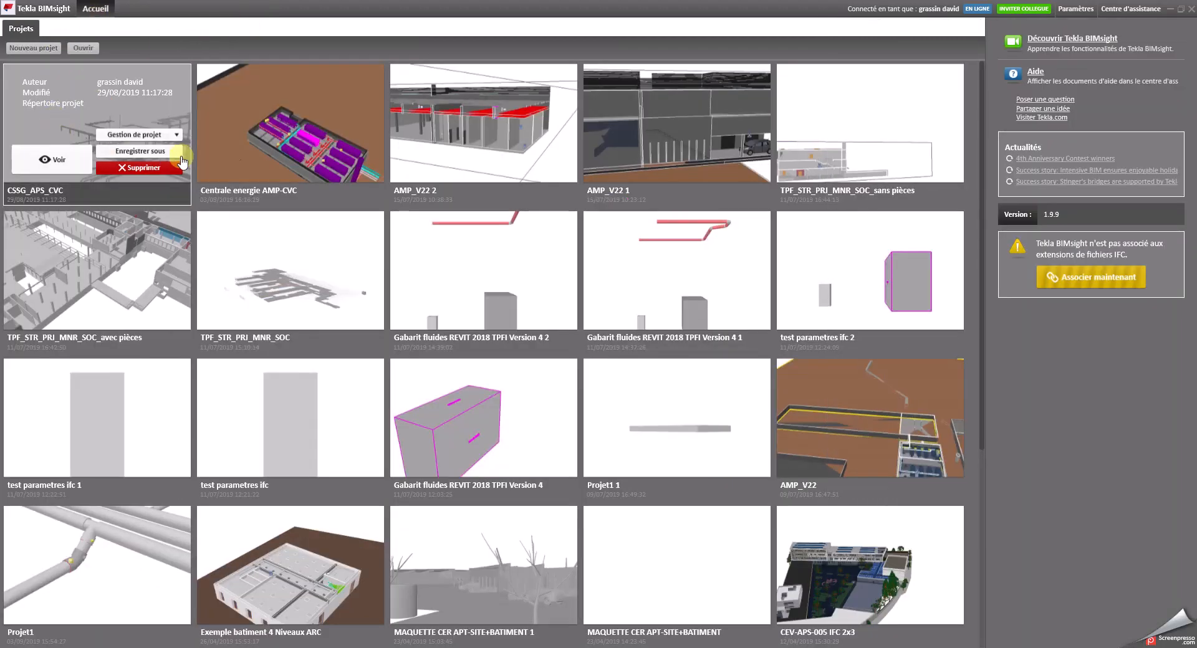
Step: View the default project directory setting of the Centrale energie AMP-CVC project without changing it
click(330, 135)
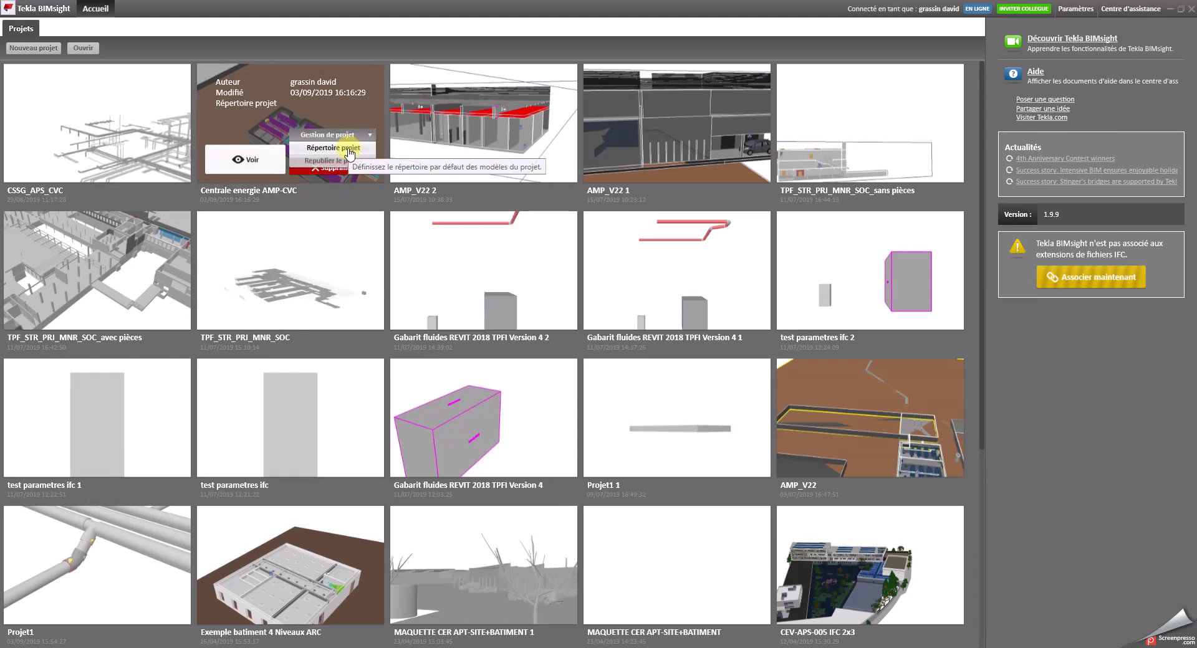
click(347, 148)
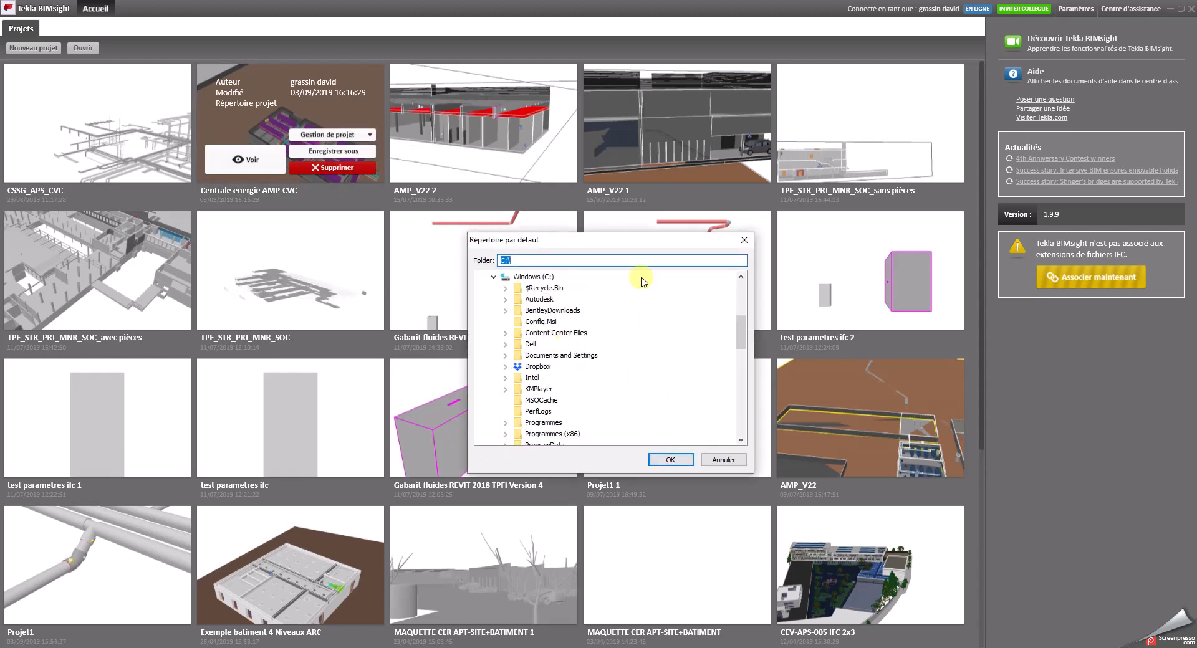
click(723, 460)
Step: Reopen the Centrale energie AMP-CVC project from the project gallery
click(250, 144)
click(249, 156)
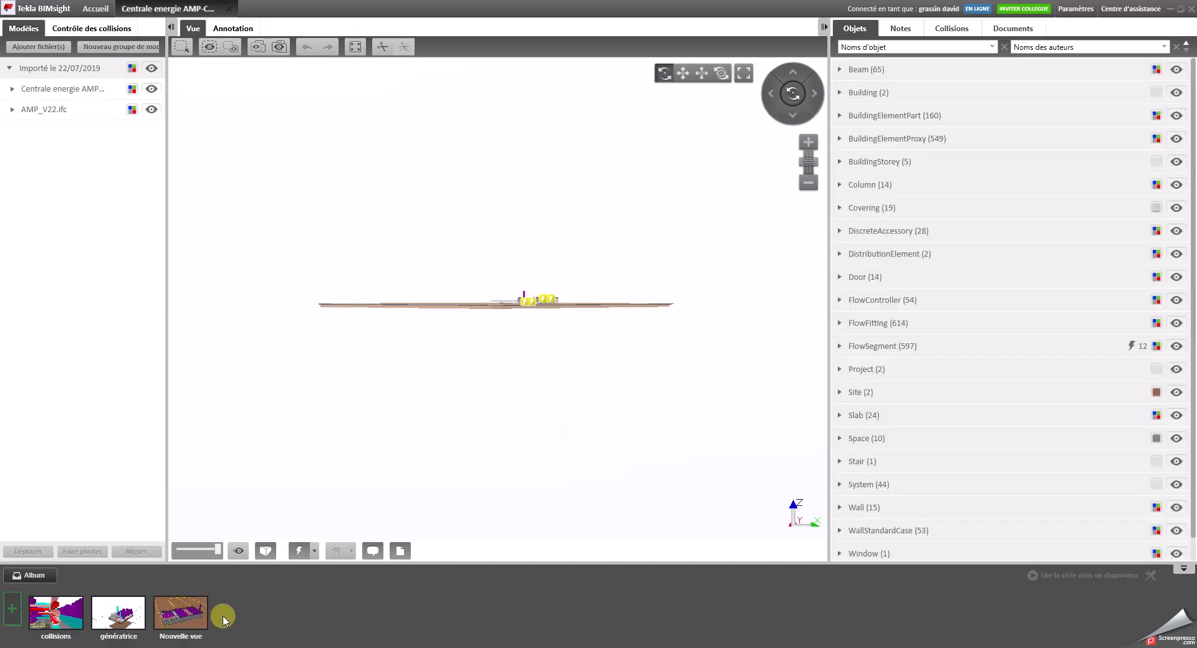
drag(530, 353, 567, 397)
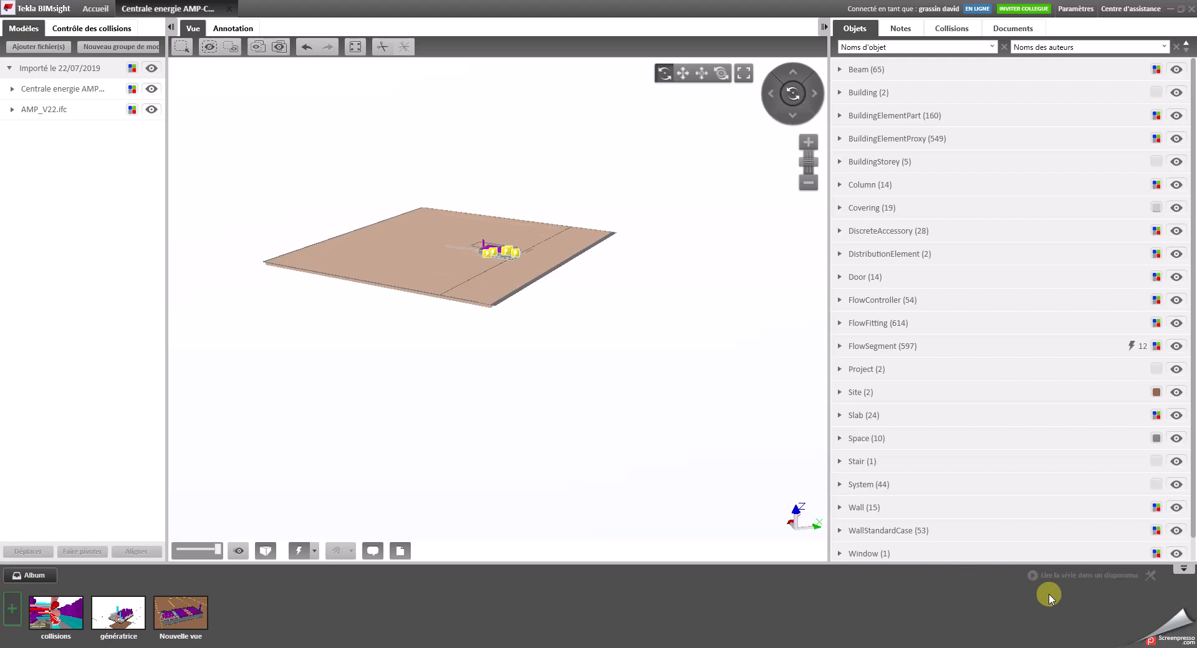
Step: Select the Nouvelle vue, génératrice and collisions album views together, then only the collisions view
click(180, 625)
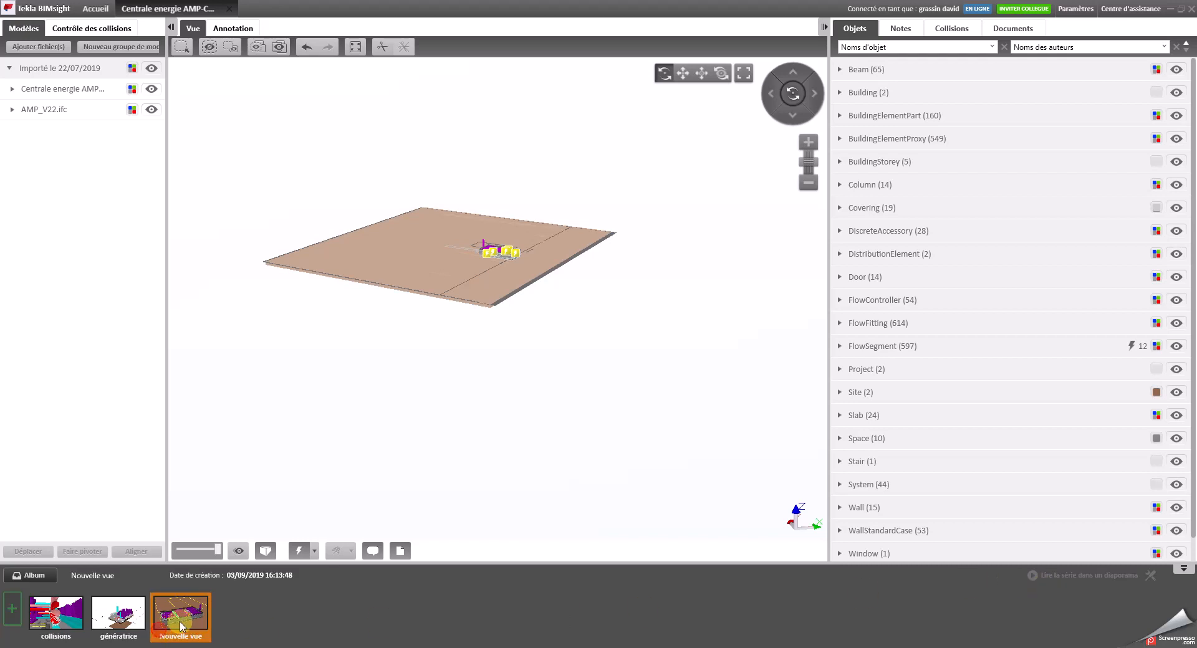
ctrl+click(117, 621)
ctrl+click(64, 619)
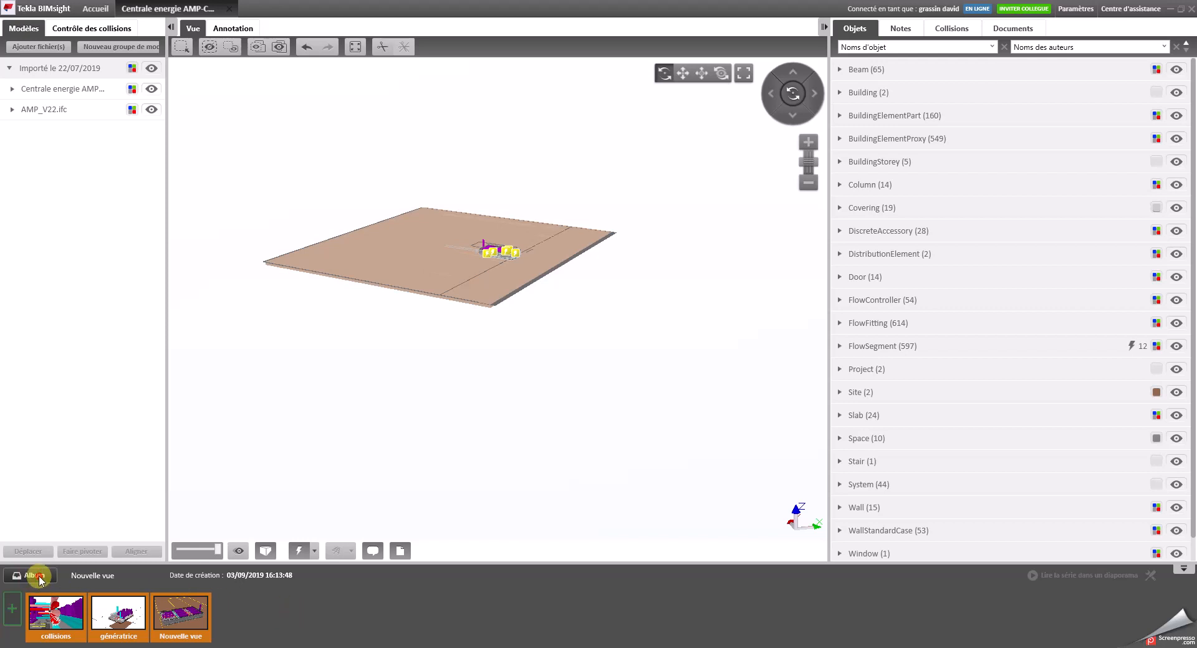
click(66, 624)
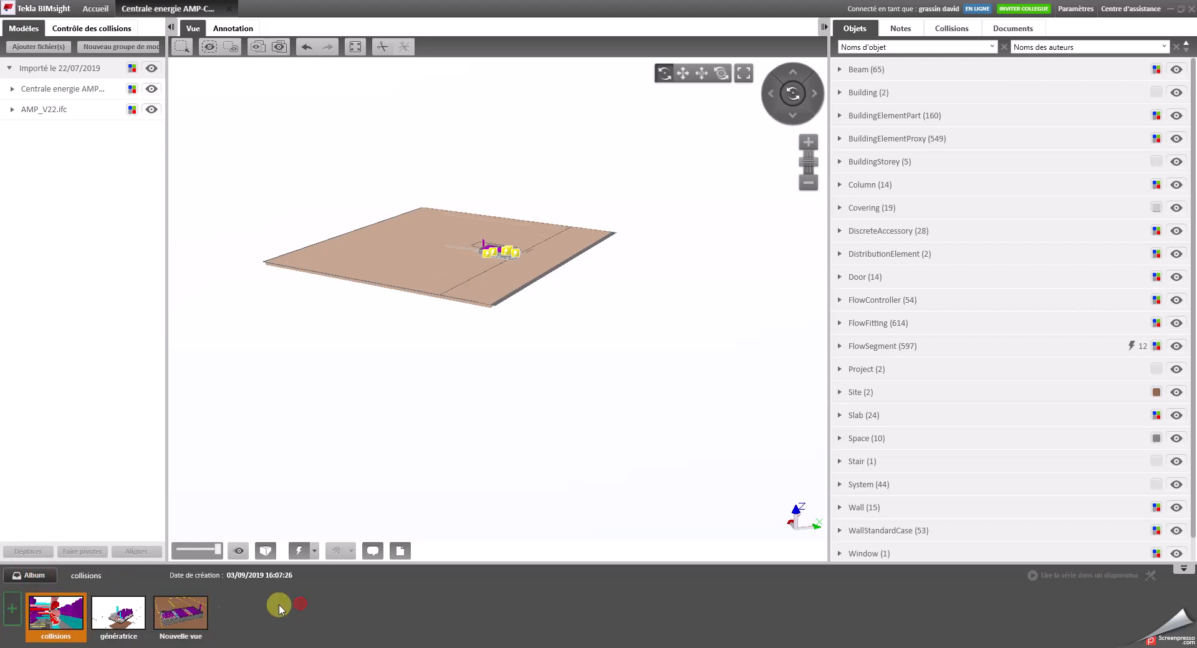
Step: Save a distant exterior view of the building on its site to the album
middle_drag(417, 447, 318, 463)
scroll(427, 341, up, 3)
click(428, 341)
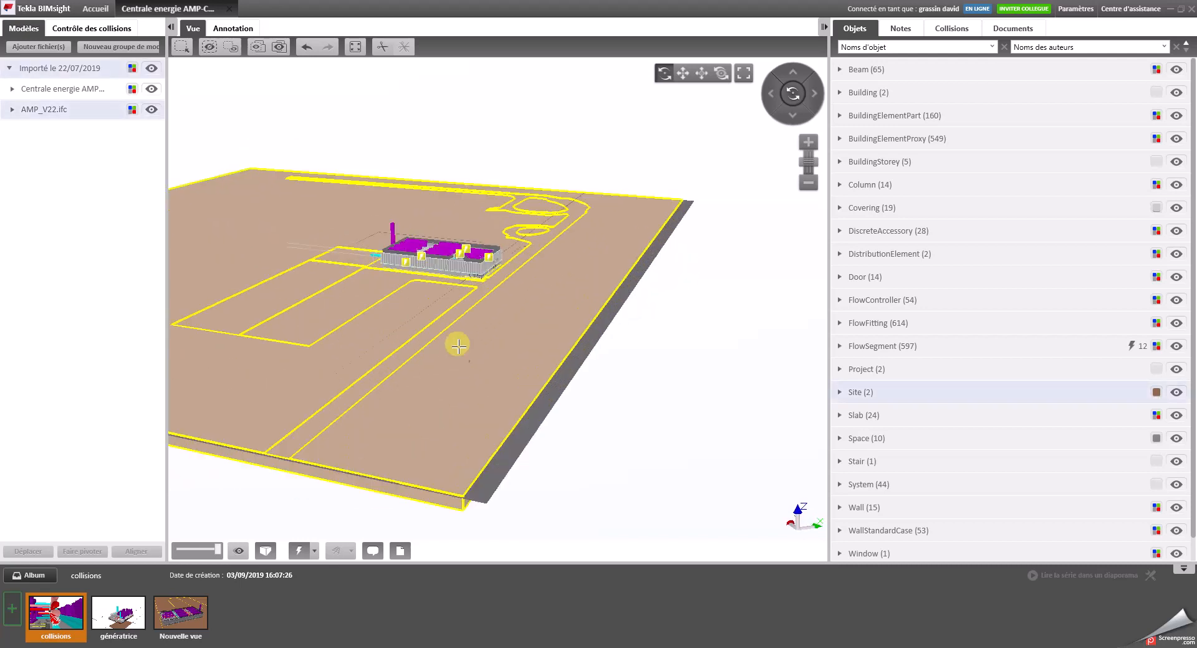
scroll(672, 363, up, 3)
middle_drag(602, 366, 672, 362)
click(266, 538)
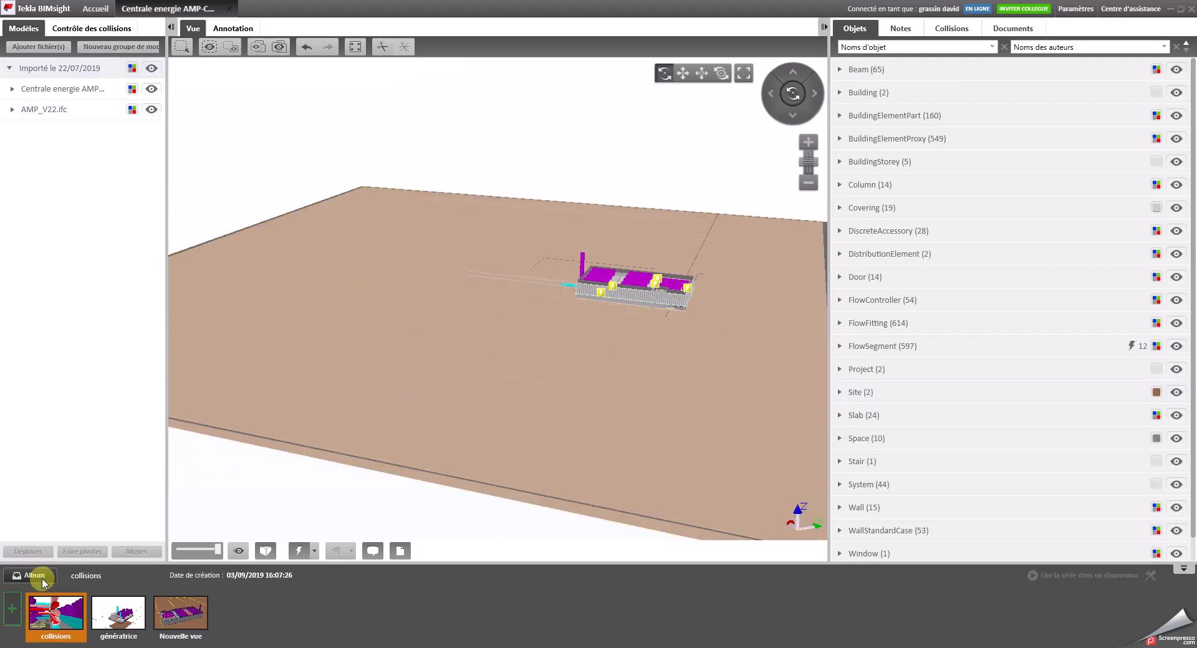
click(11, 608)
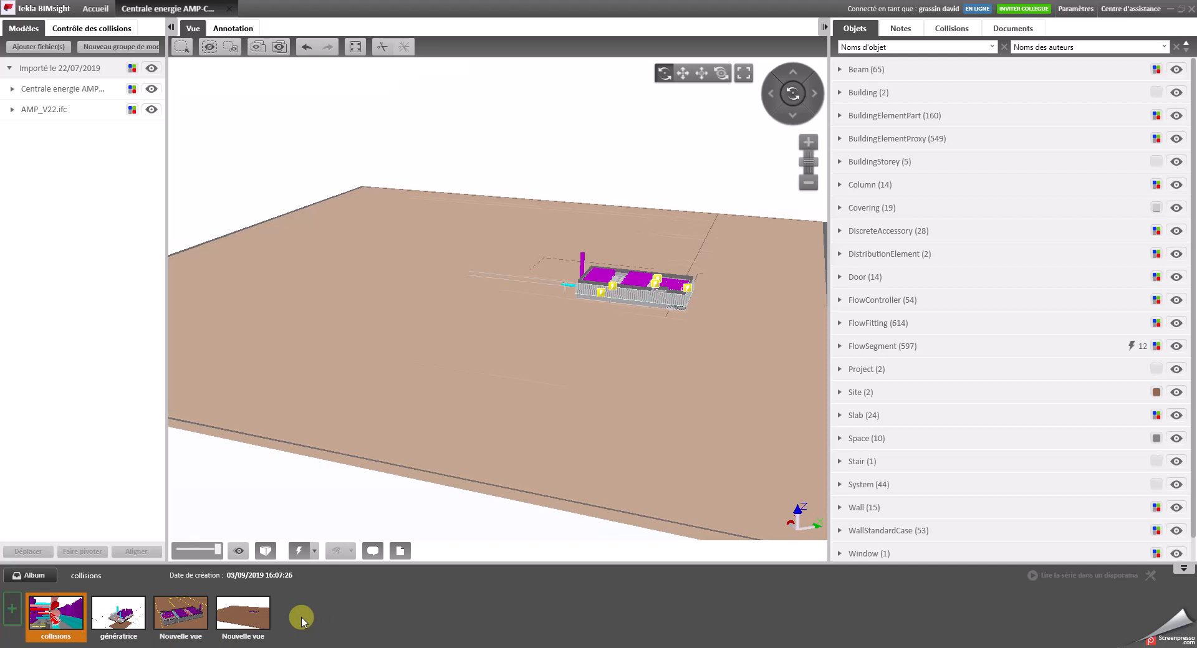
Step: Group the new exterior view with the other Nouvelle vue in the album, then ungroup them
click(244, 622)
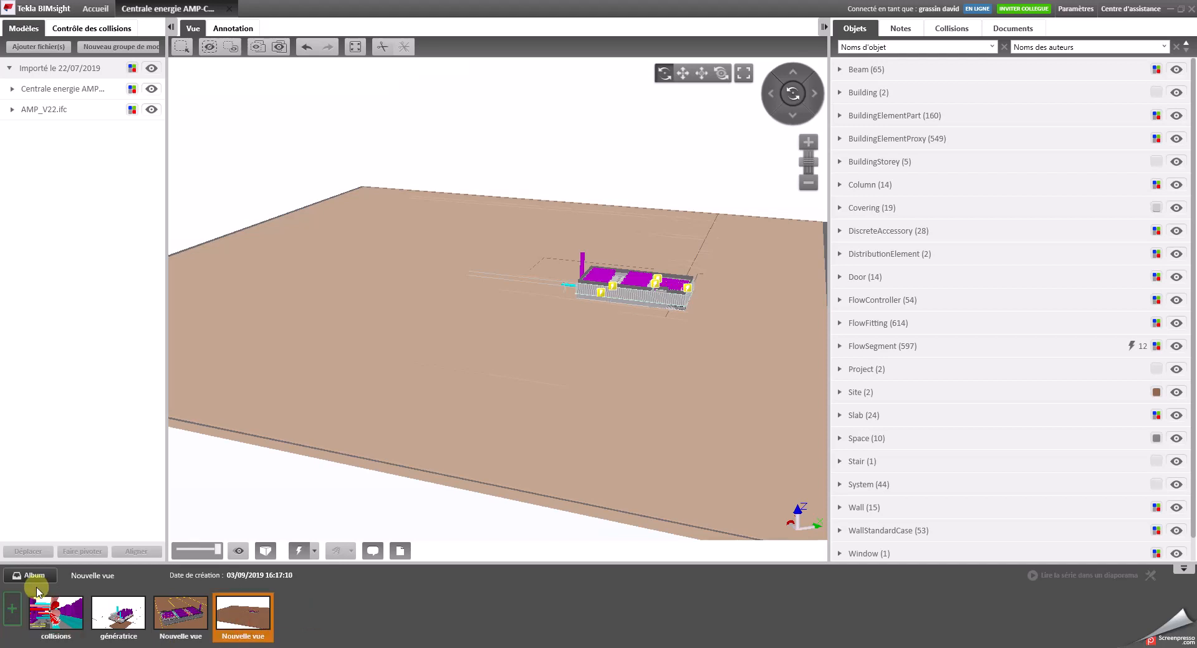
double_click(92, 575)
drag(249, 617, 193, 617)
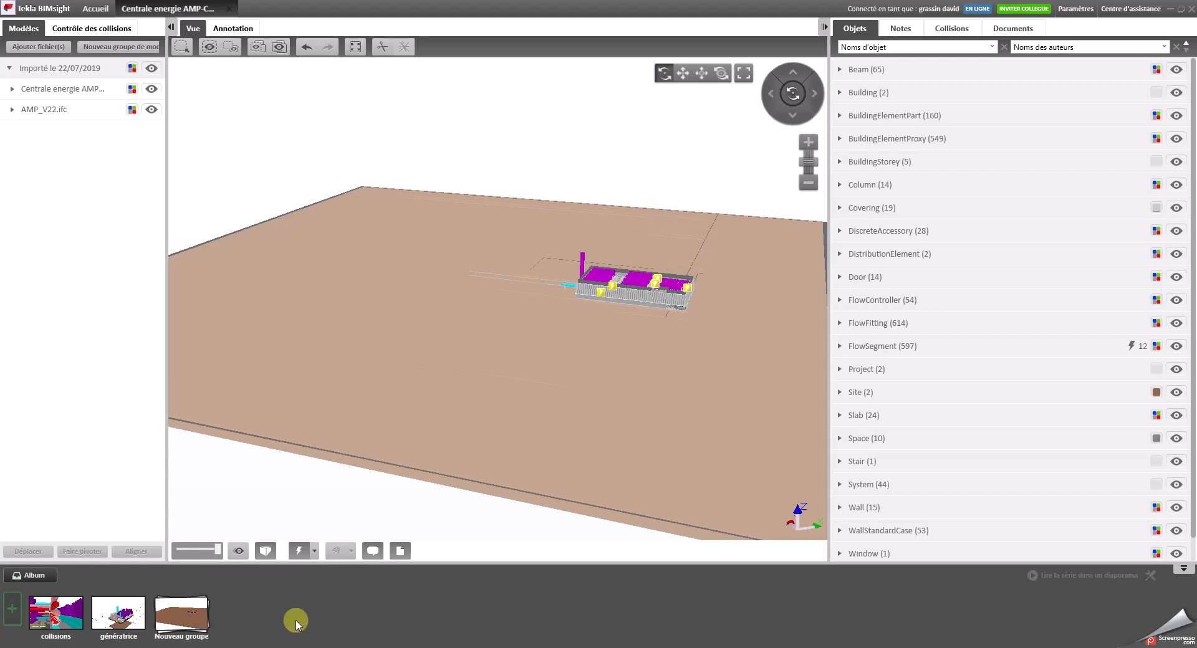
click(192, 630)
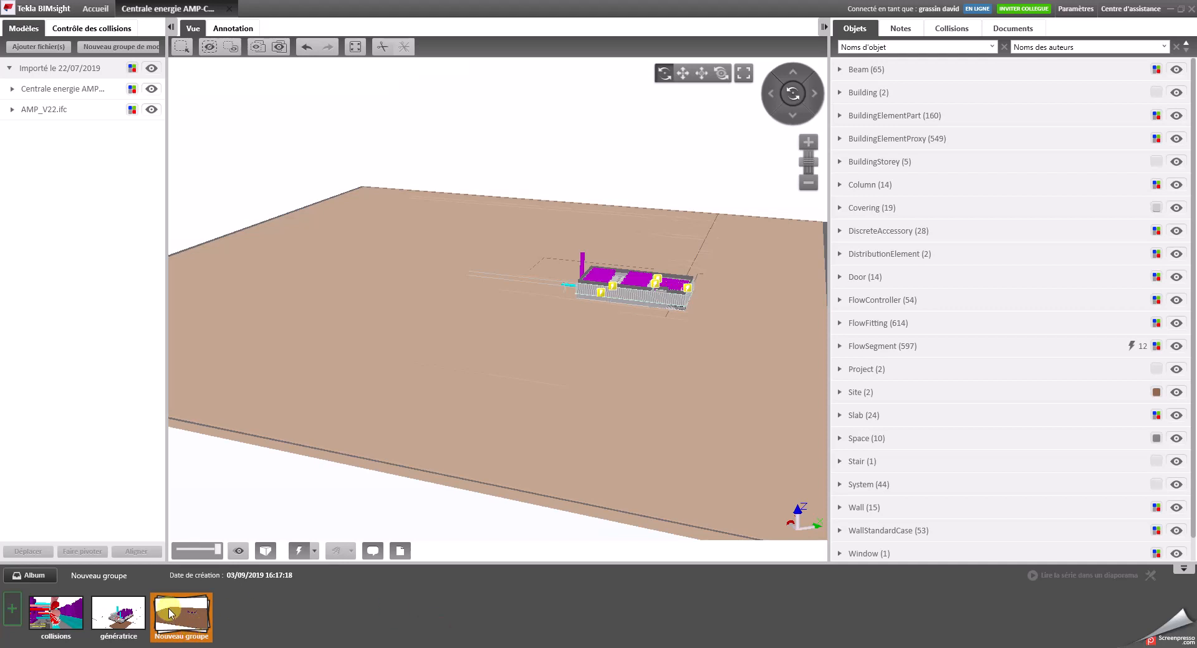
right_click(197, 624)
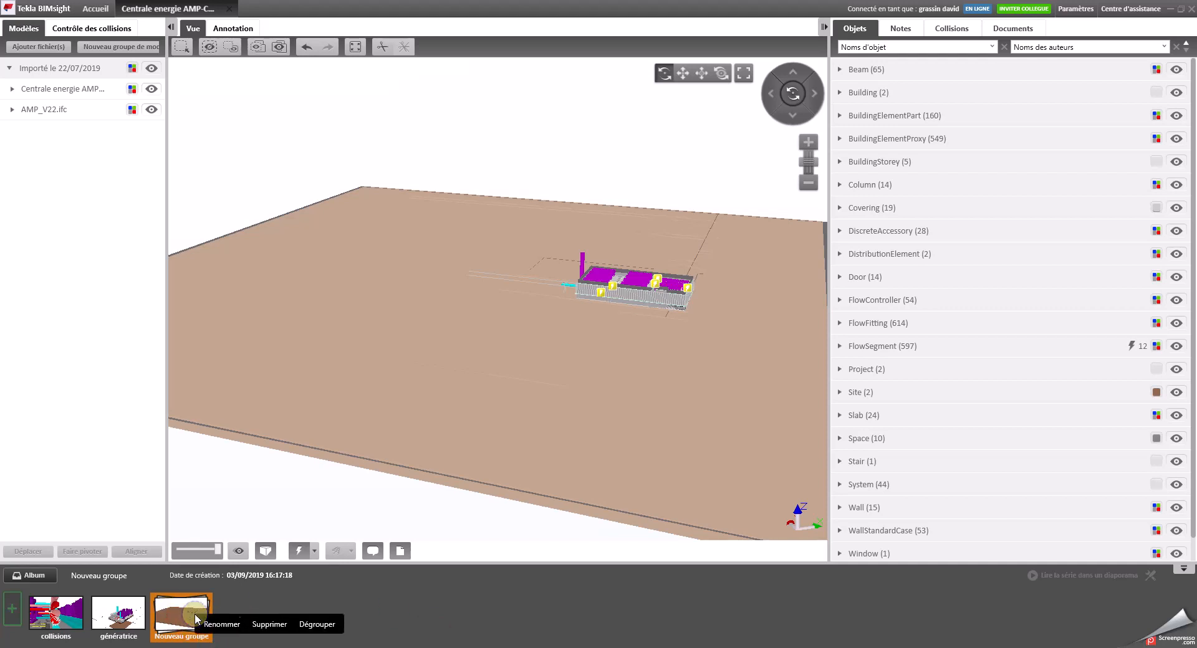
click(317, 625)
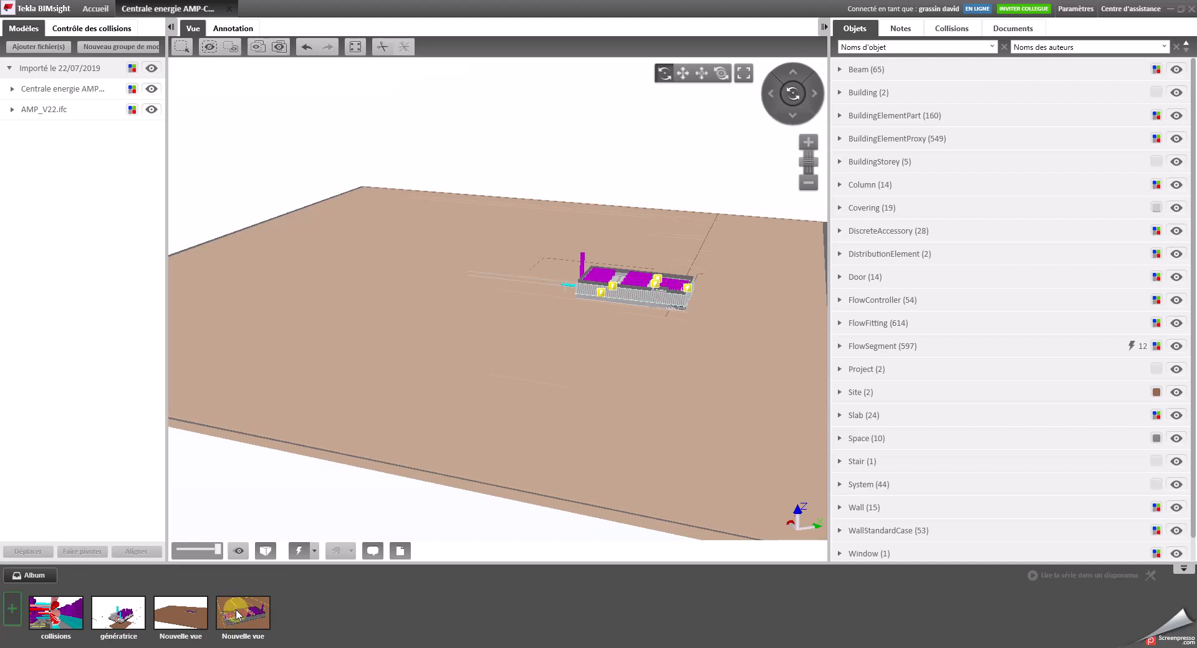
Step: Group the two Nouvelle vue album views again and rename the group to vue extérieur
drag(261, 622, 206, 627)
right_click(196, 642)
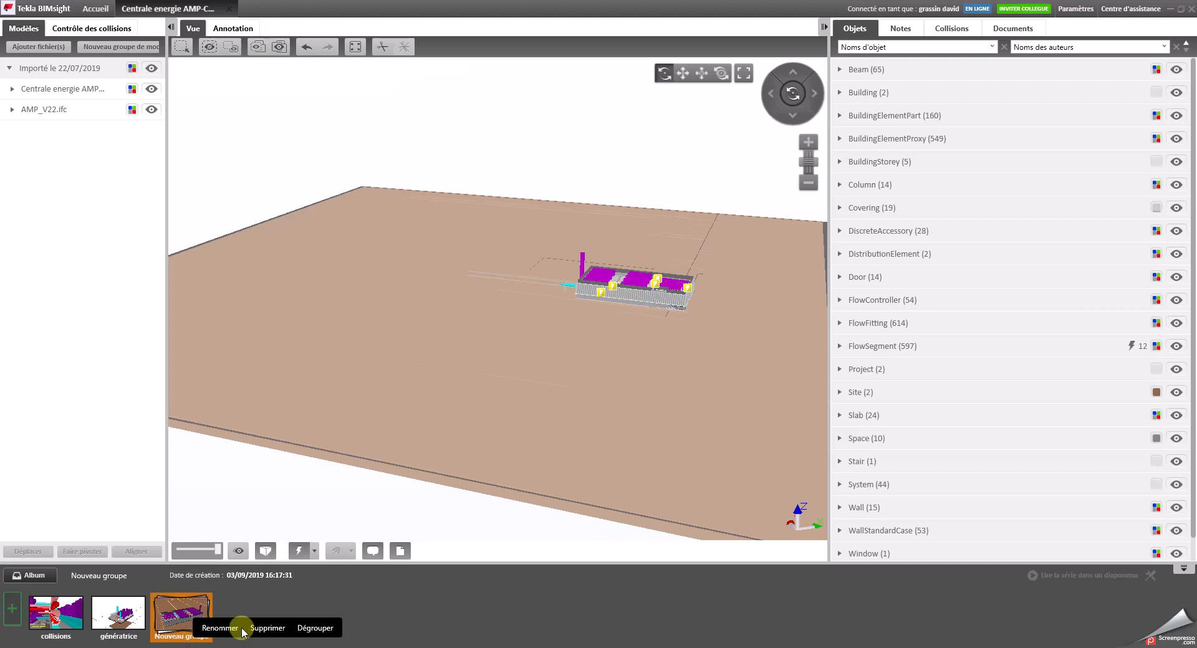
click(220, 628)
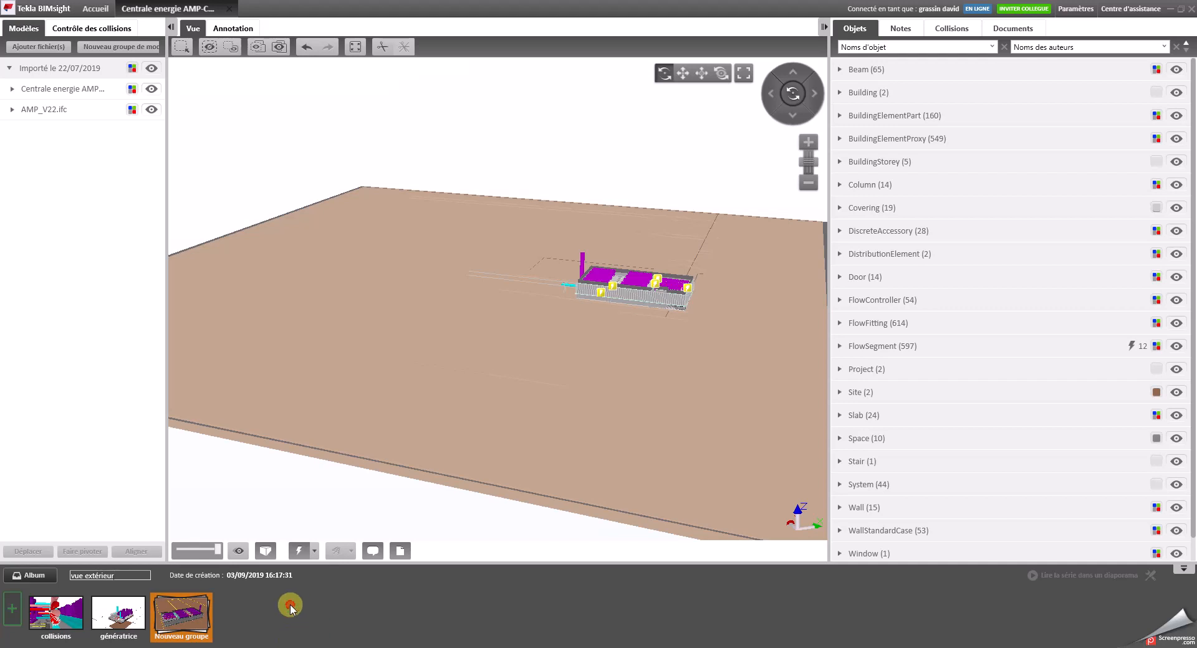
key(Return)
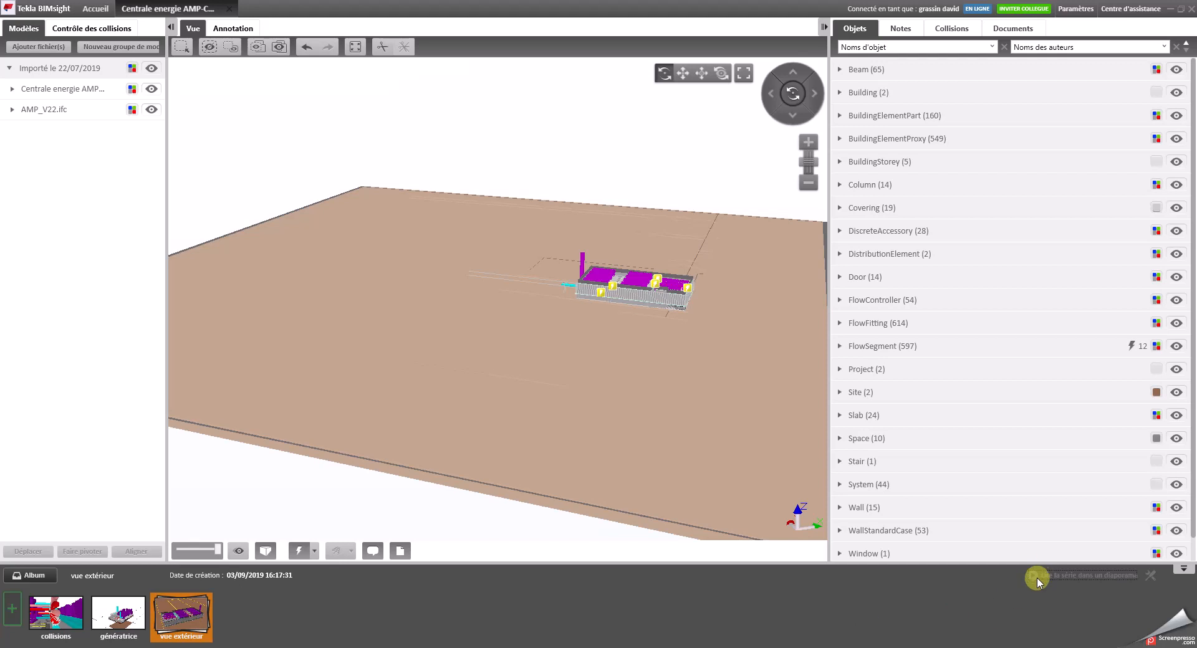
Step: Select the vue extérieur group together with the génératrice and collisions views in the album
click(1091, 593)
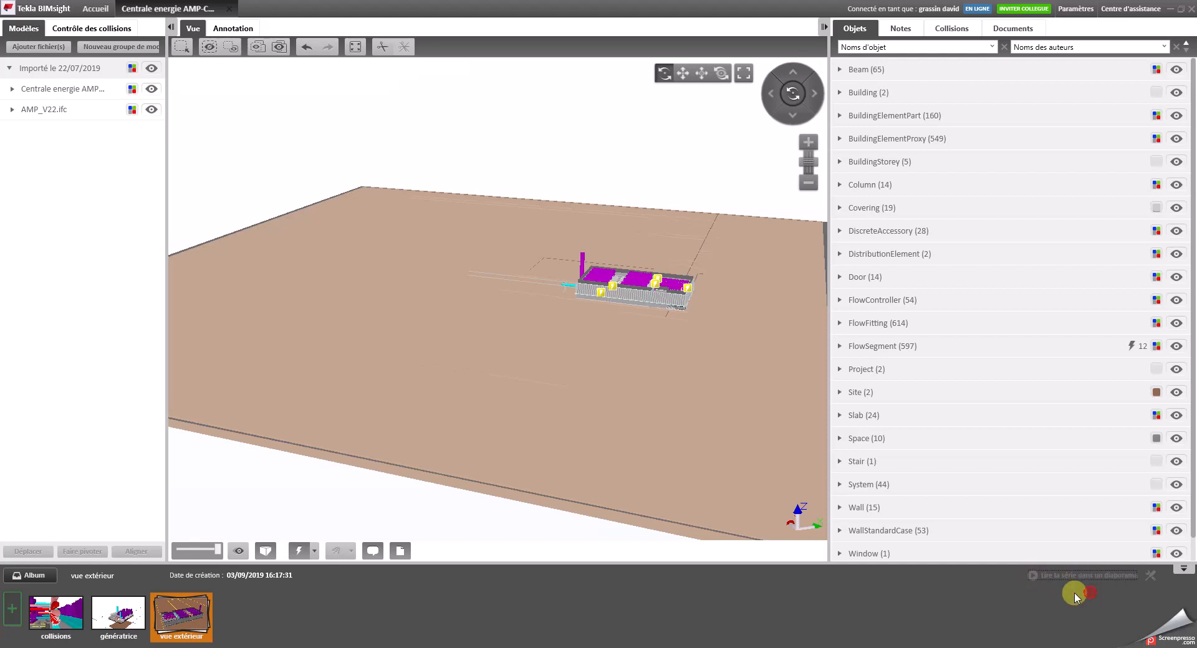
ctrl+click(128, 627)
ctrl+click(45, 627)
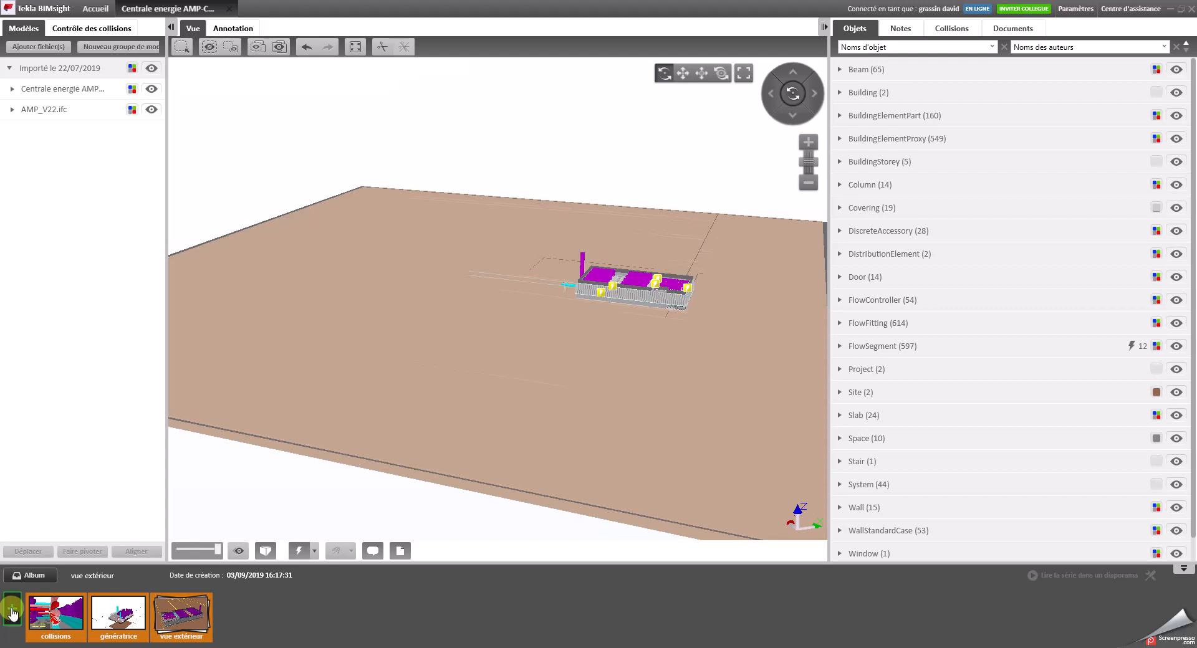
Step: Save two more album views of the site, one closer and one showing the whole terrain
drag(276, 452, 625, 467)
click(240, 510)
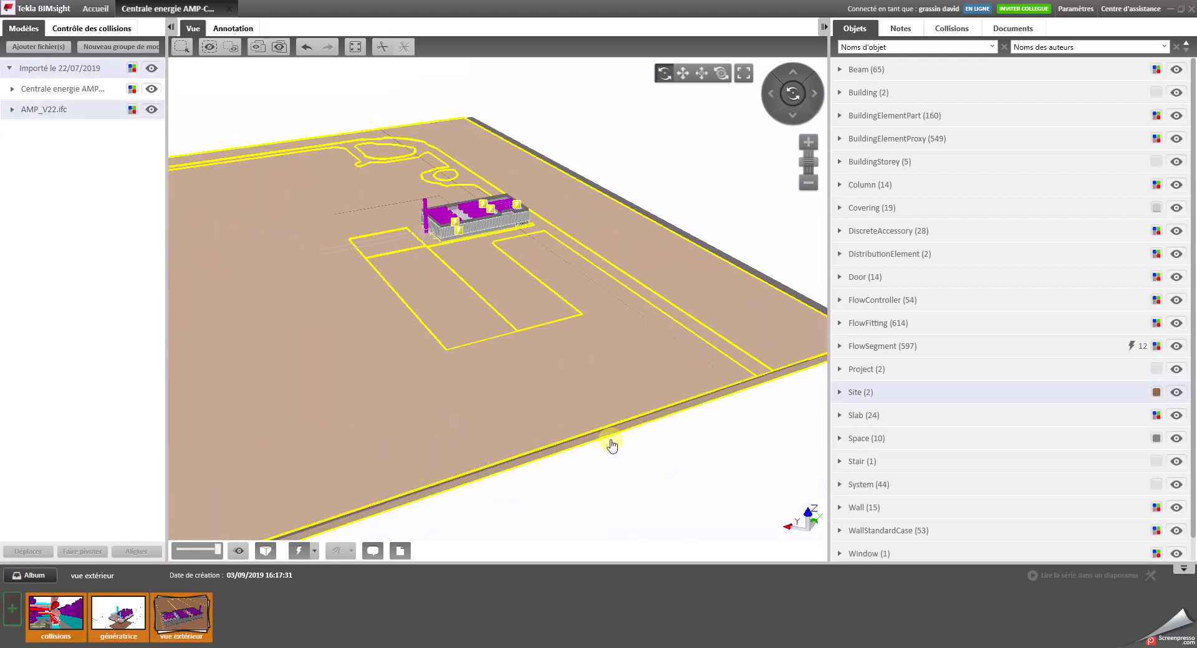
scroll(613, 456, down, 5)
drag(682, 453, 558, 483)
click(696, 457)
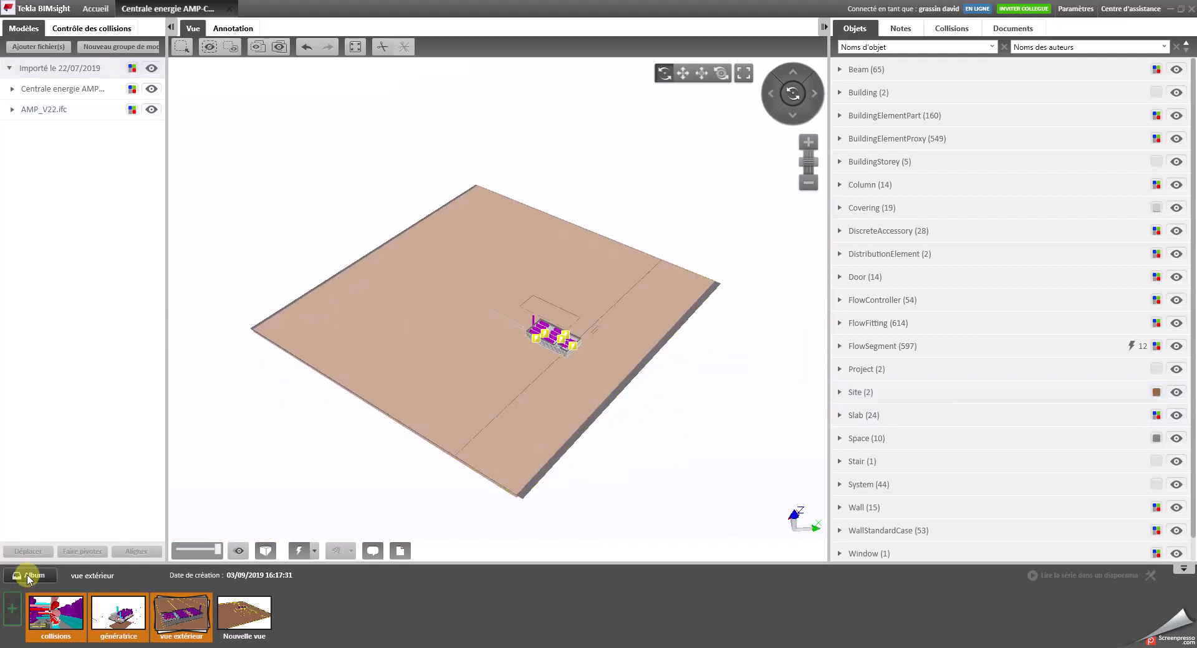
click(12, 609)
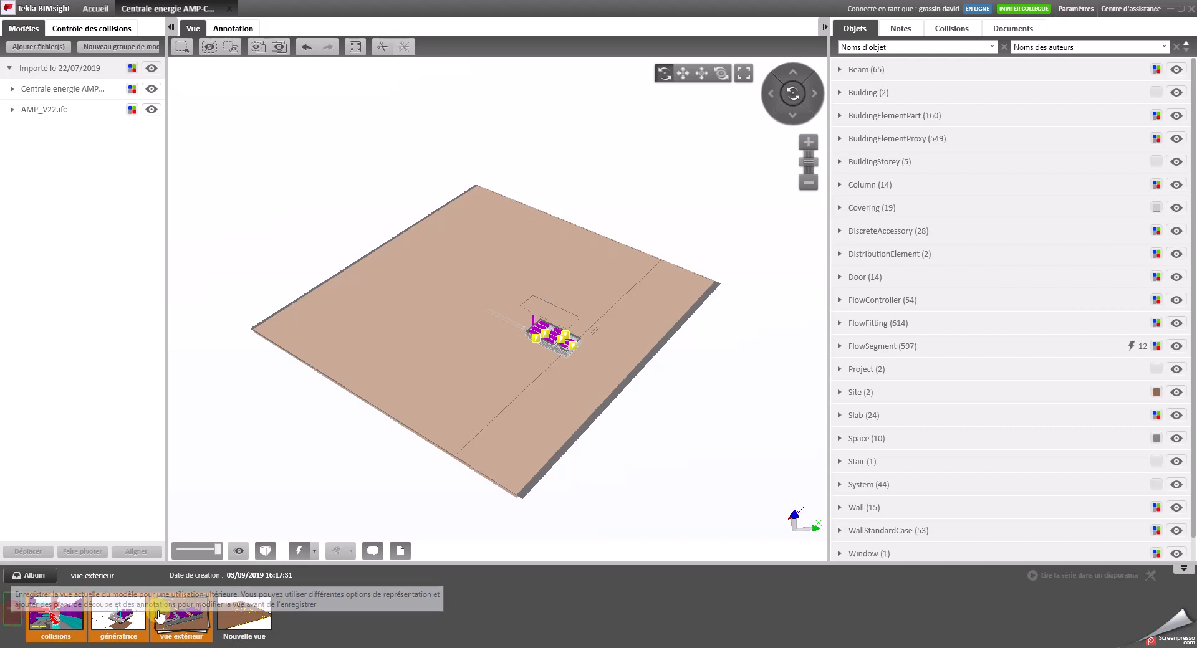
Step: Add the two newly saved Nouvelle vue views to the current album selection
middle_drag(735, 479, 633, 484)
drag(689, 462, 599, 446)
middle_drag(720, 467, 600, 469)
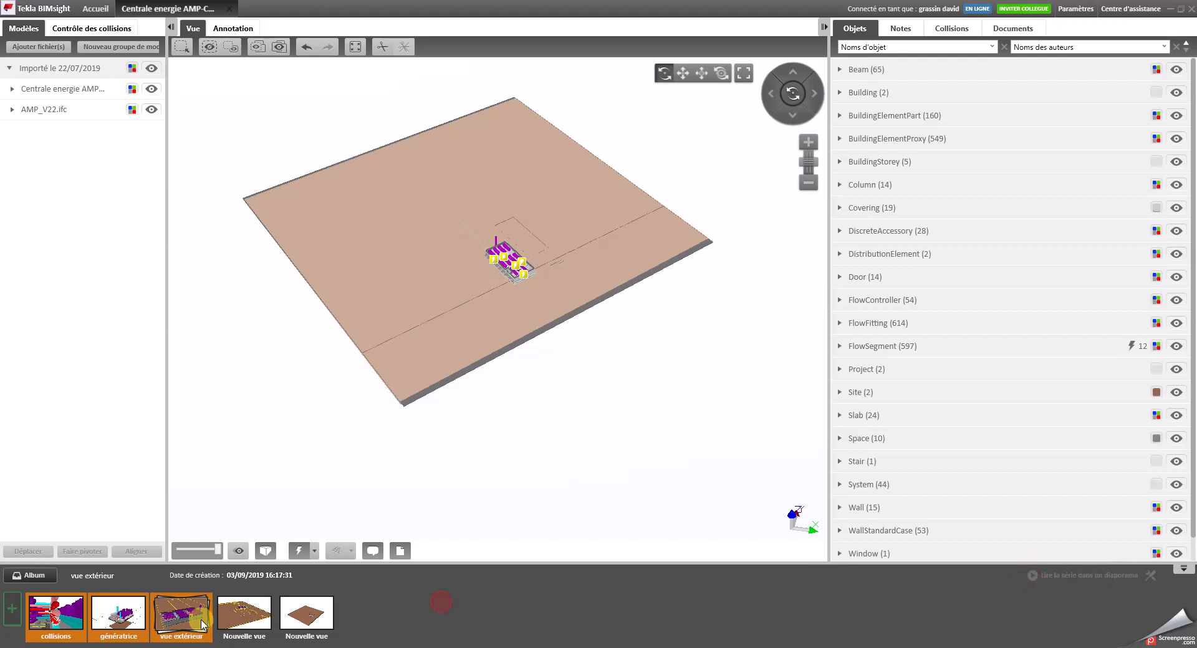
ctrl+click(241, 614)
ctrl+click(293, 614)
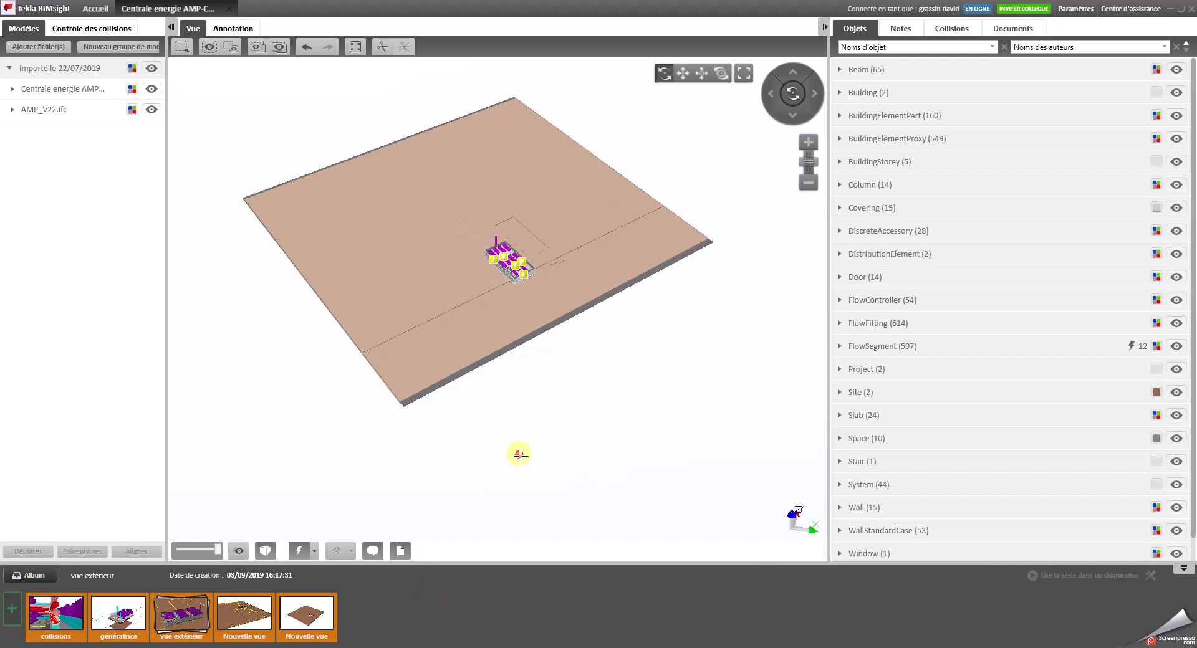
scroll(519, 456, down, 3)
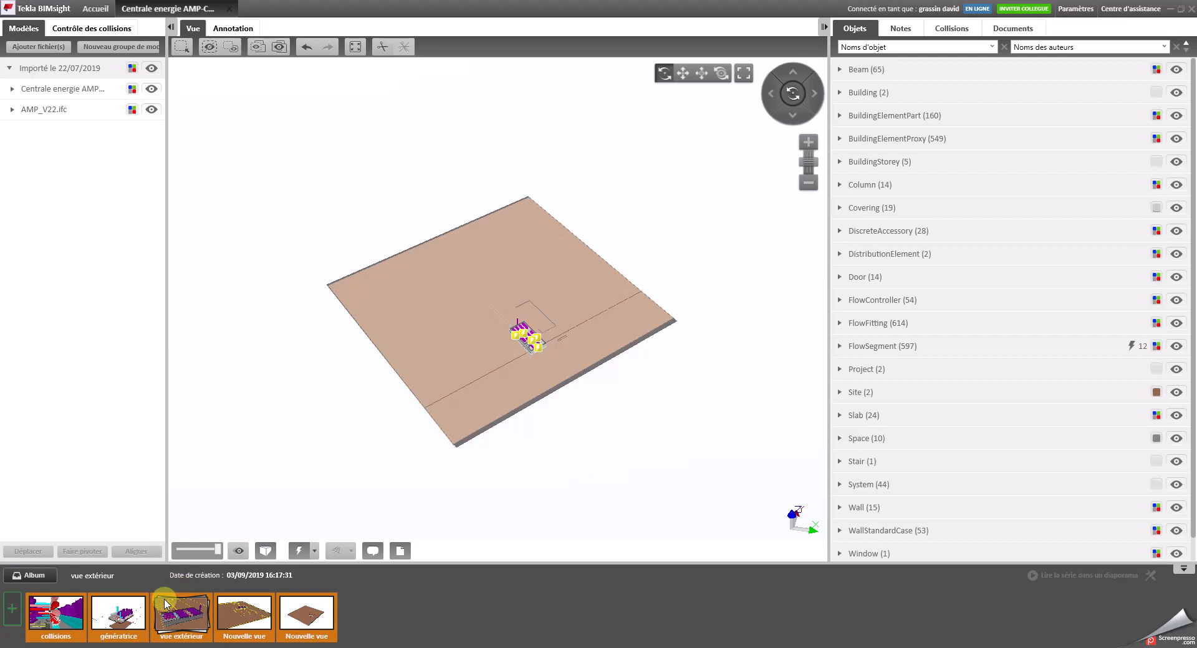
Step: Show the saved collisions and génératrice album views in turn and open the vue extérieur group
click(74, 622)
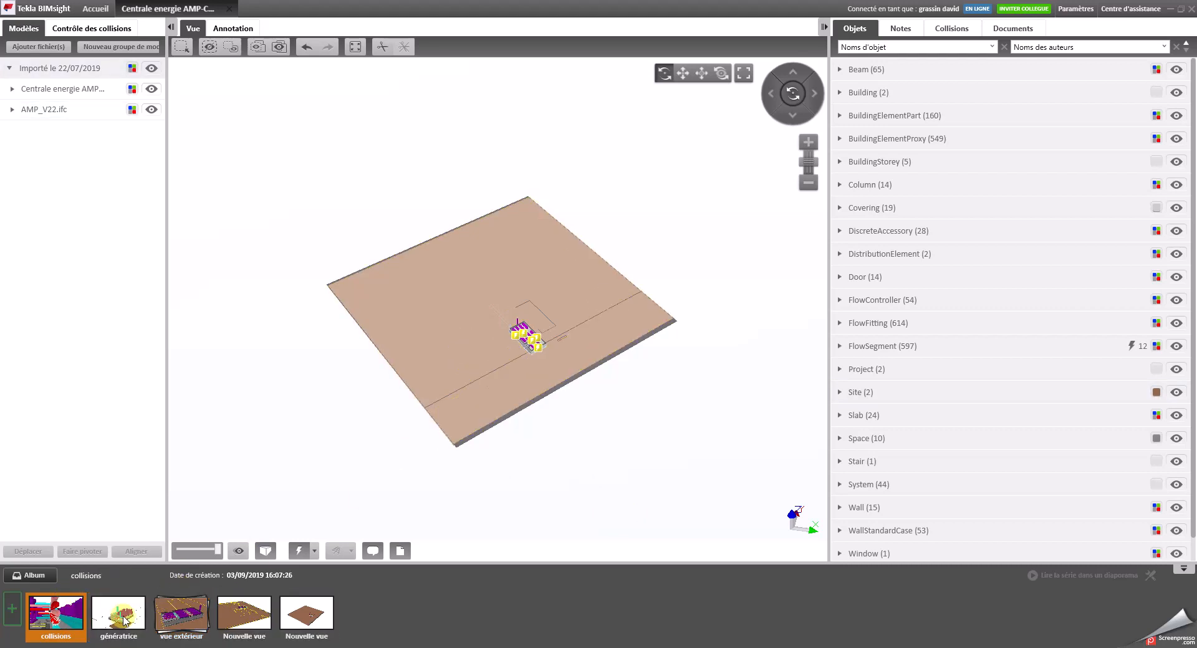
click(122, 617)
double_click(47, 618)
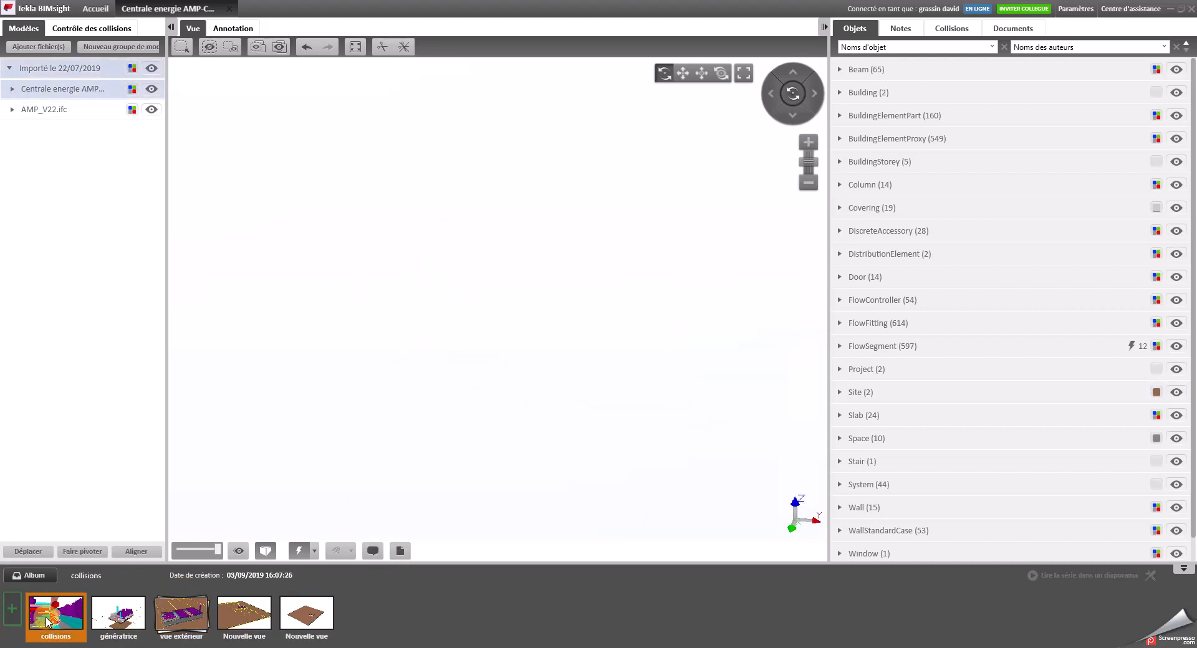
double_click(121, 621)
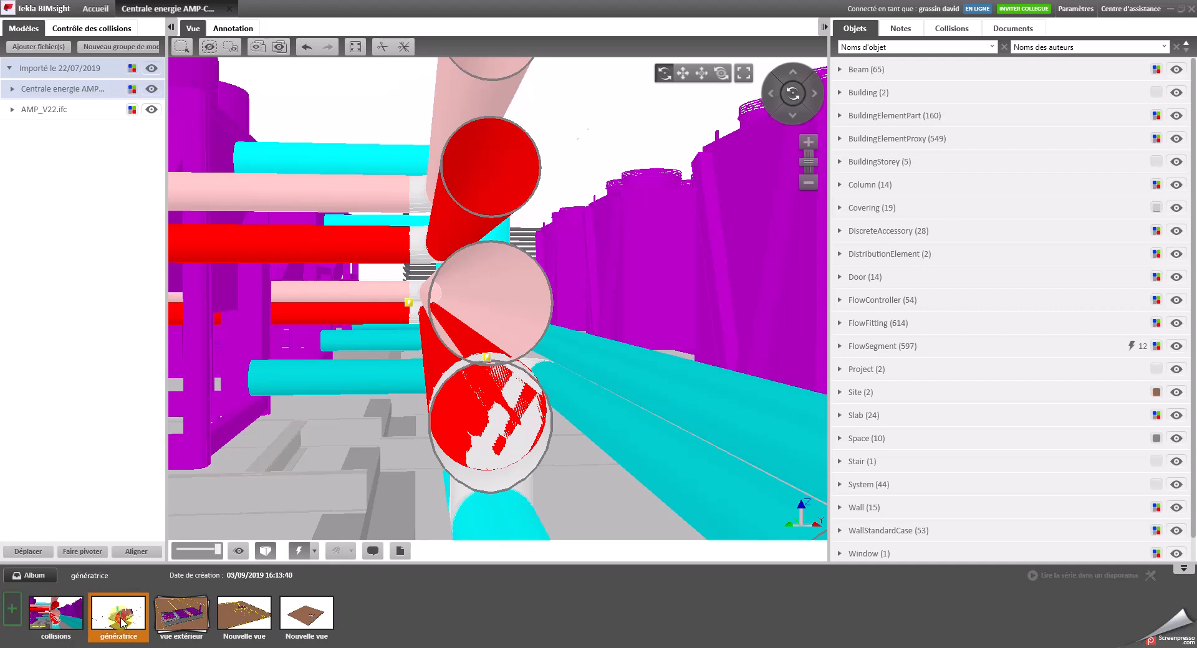
double_click(187, 614)
click(57, 622)
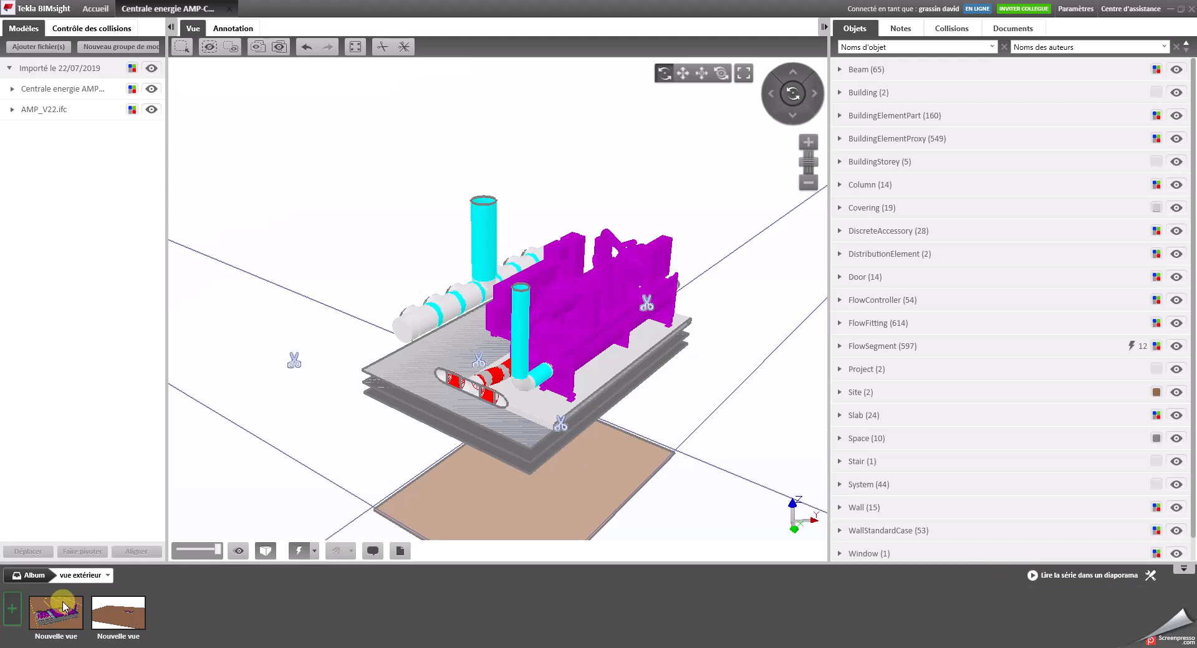
Step: Group the collisions and génératrice album views, and add the two ungrouped Nouvelle vue views to the vue extérieur group
click(38, 576)
drag(55, 614, 172, 616)
drag(115, 623, 116, 623)
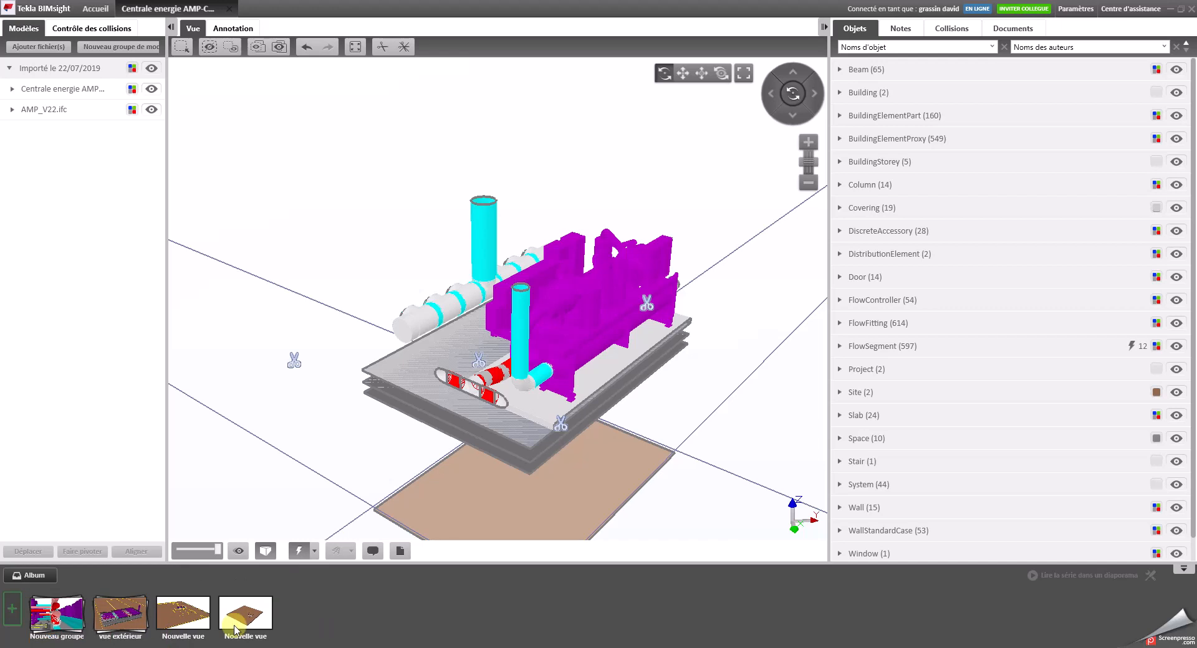
drag(189, 614, 123, 622)
Step: Open the vue extérieur group, play its views as a slideshow and stop the playback
click(118, 621)
double_click(118, 621)
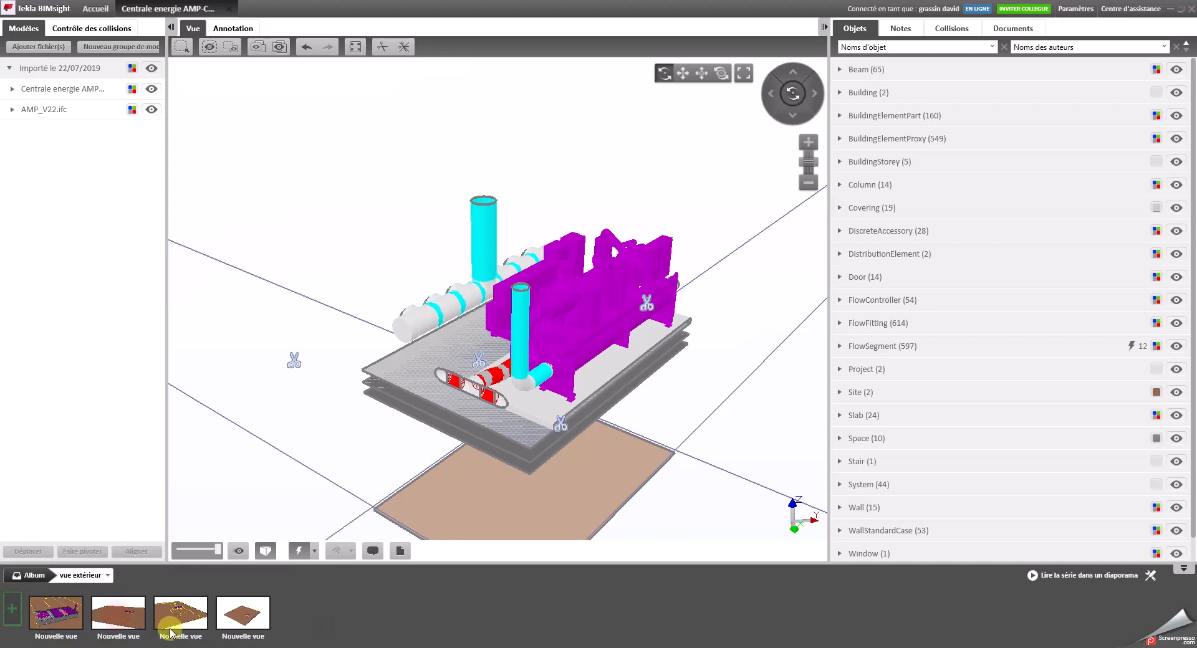
click(1033, 578)
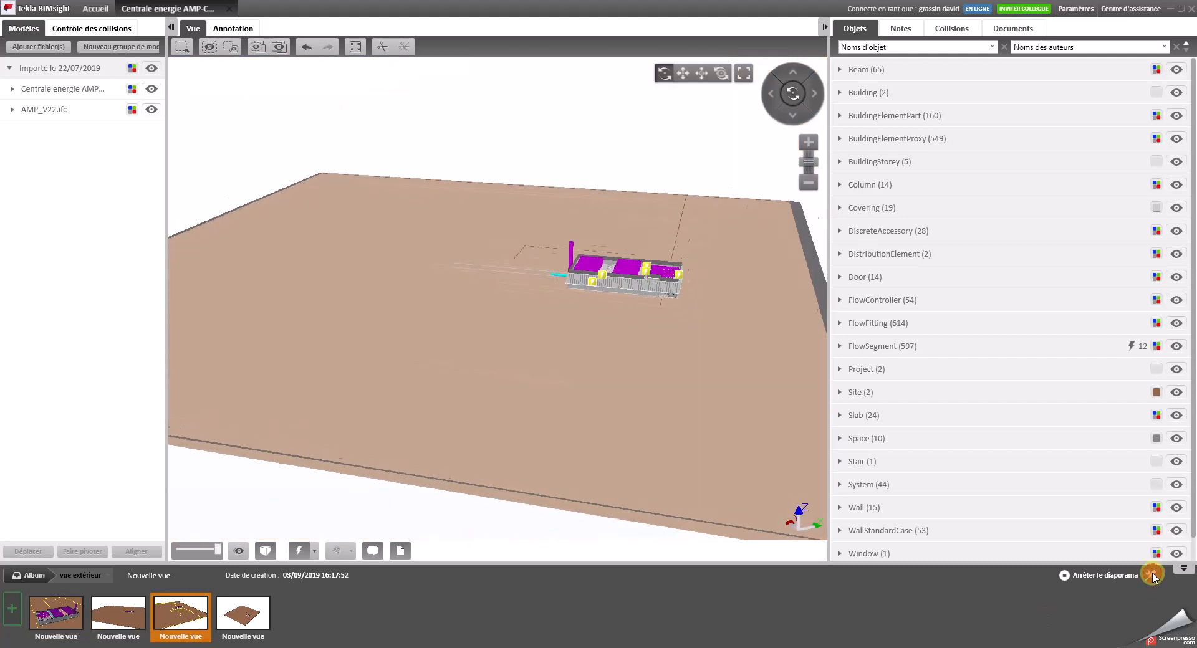
click(1108, 580)
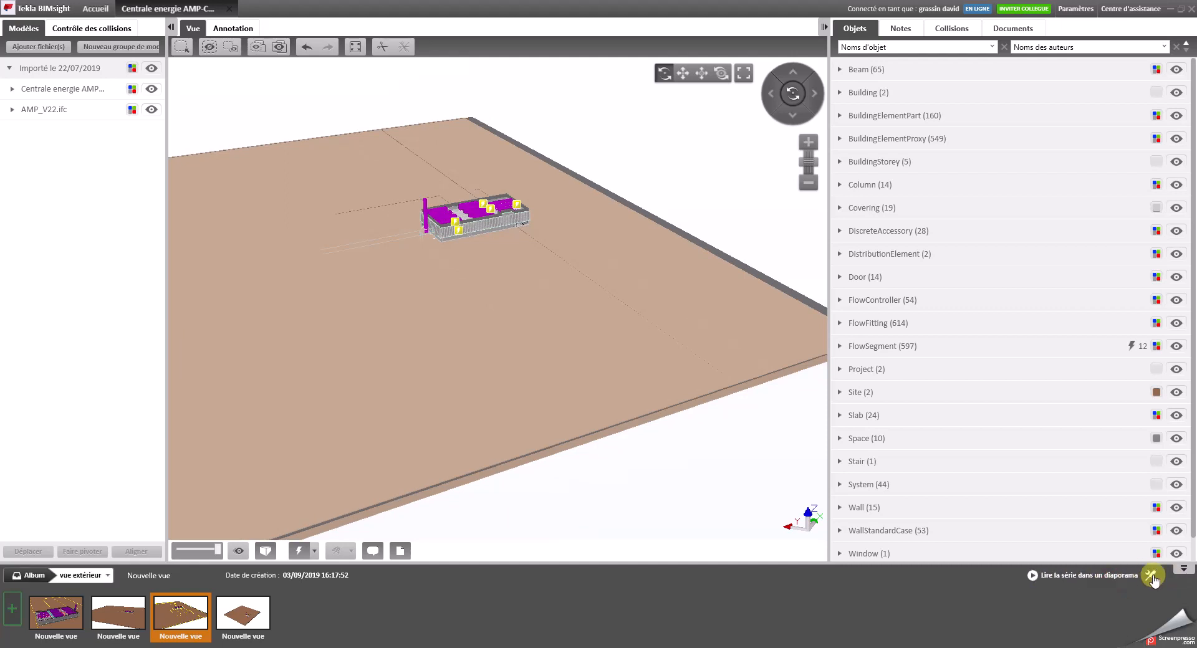
Step: Set the slideshow's view duration to 5, edit its camera animation duration and enable full-screen display
click(1150, 576)
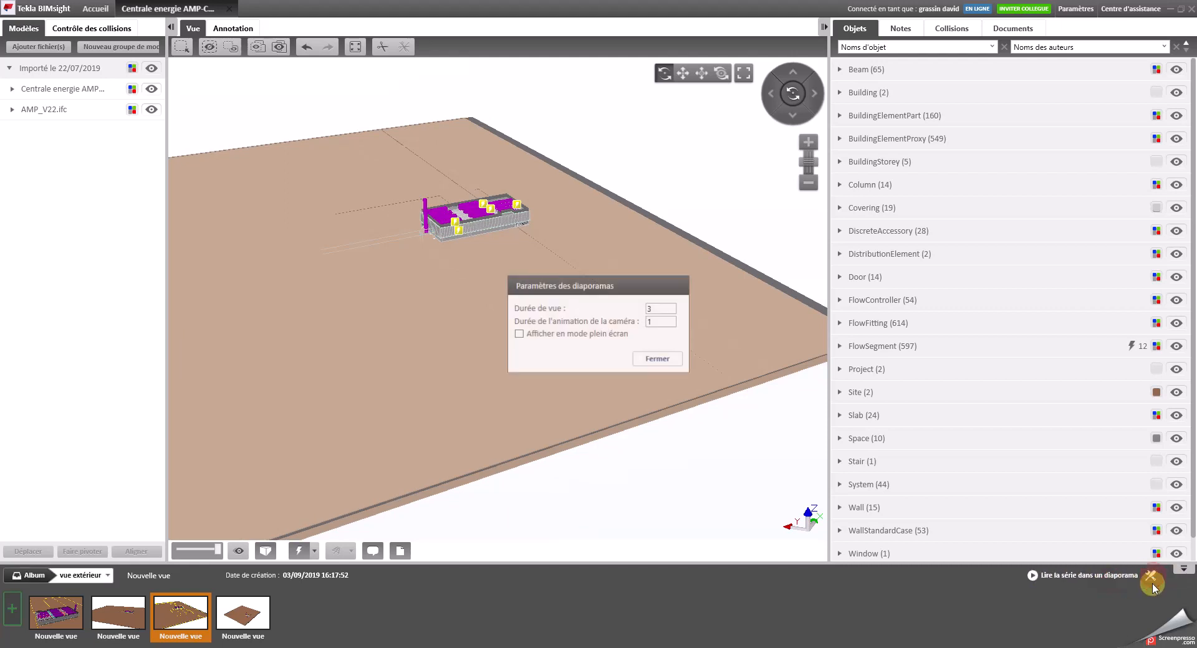
double_click(657, 308)
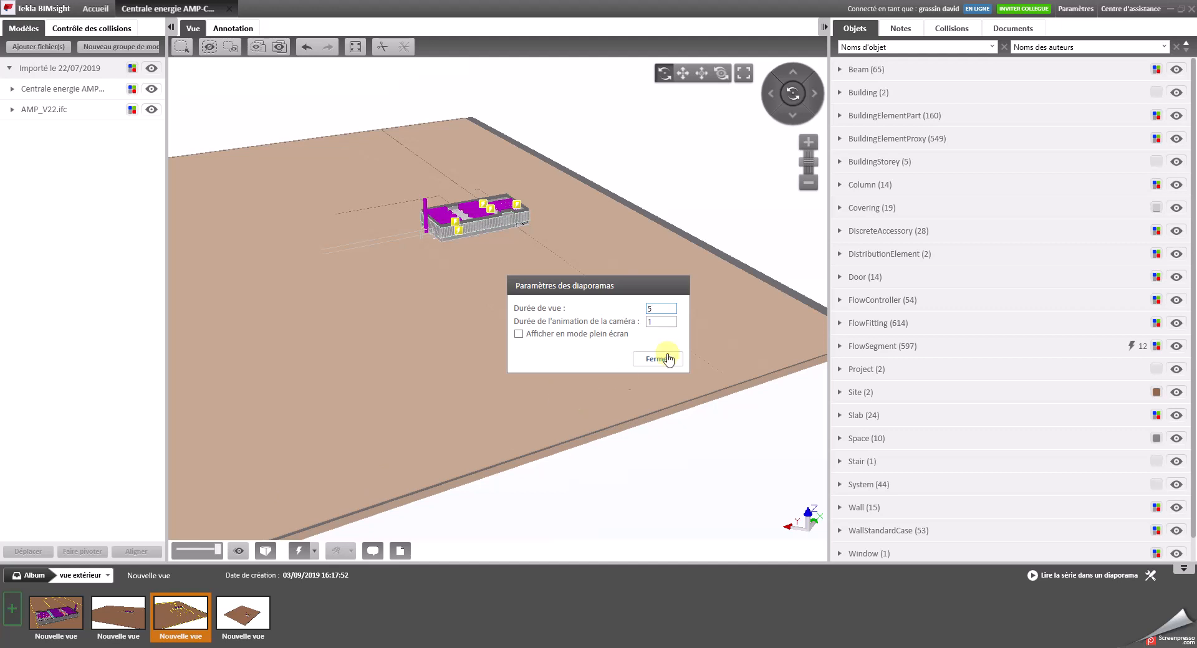
double_click(660, 321)
click(519, 334)
click(654, 358)
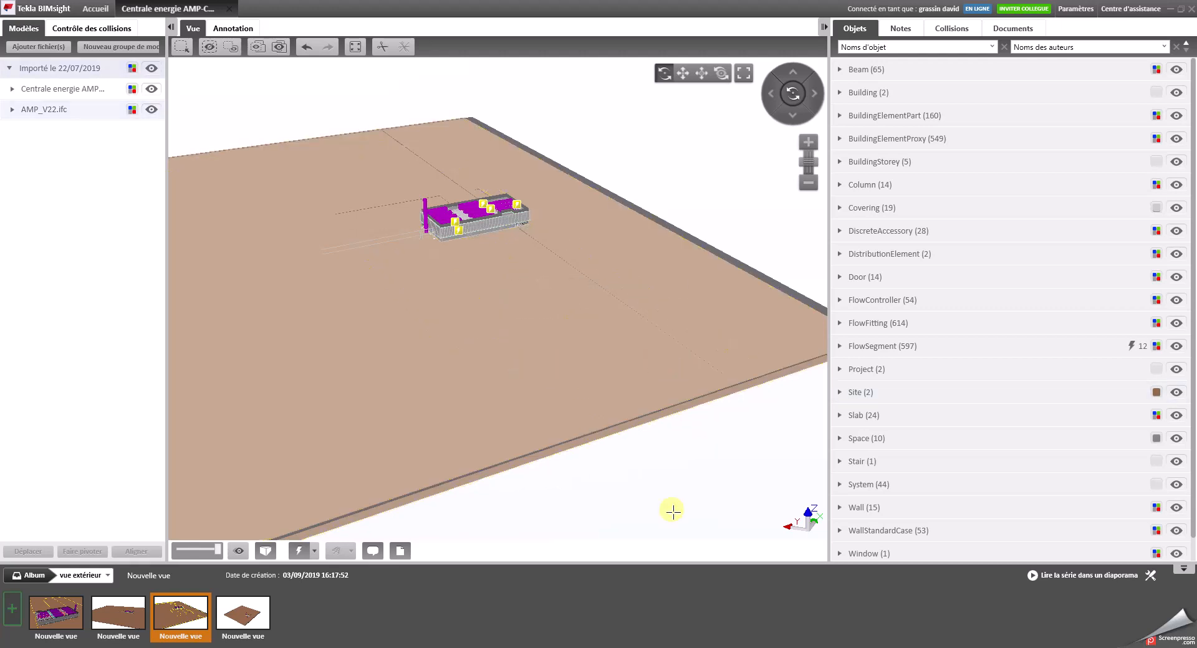
Step: Play the vue extérieur series as a full-screen slideshow and exit it
click(1038, 578)
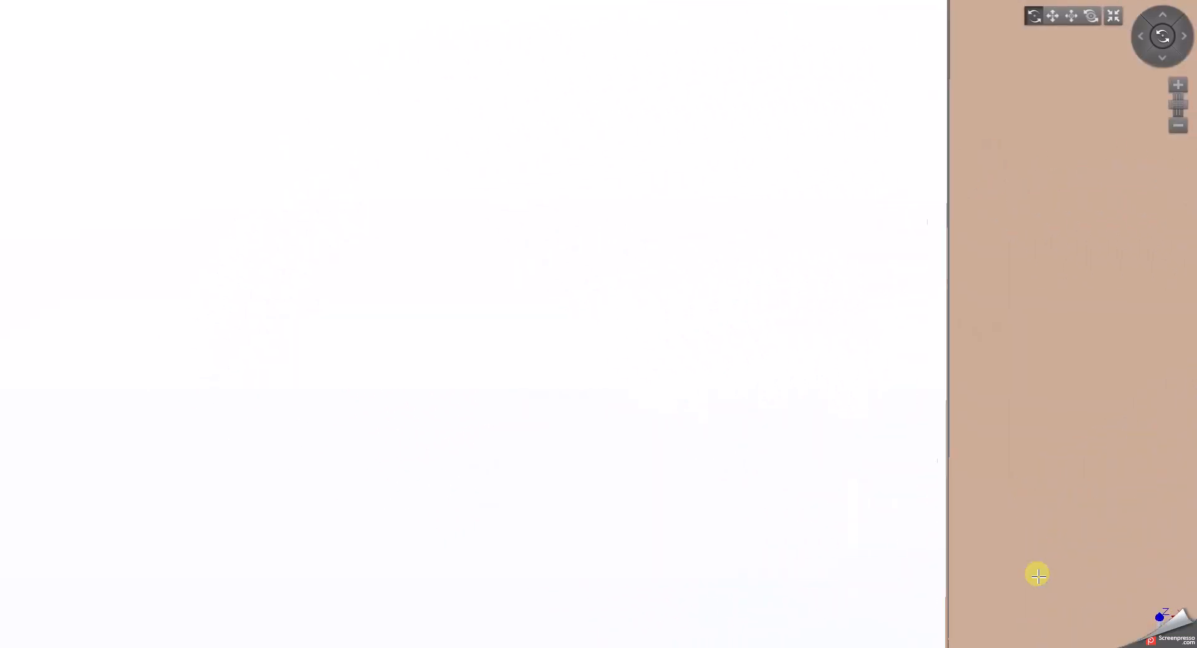
key(Escape)
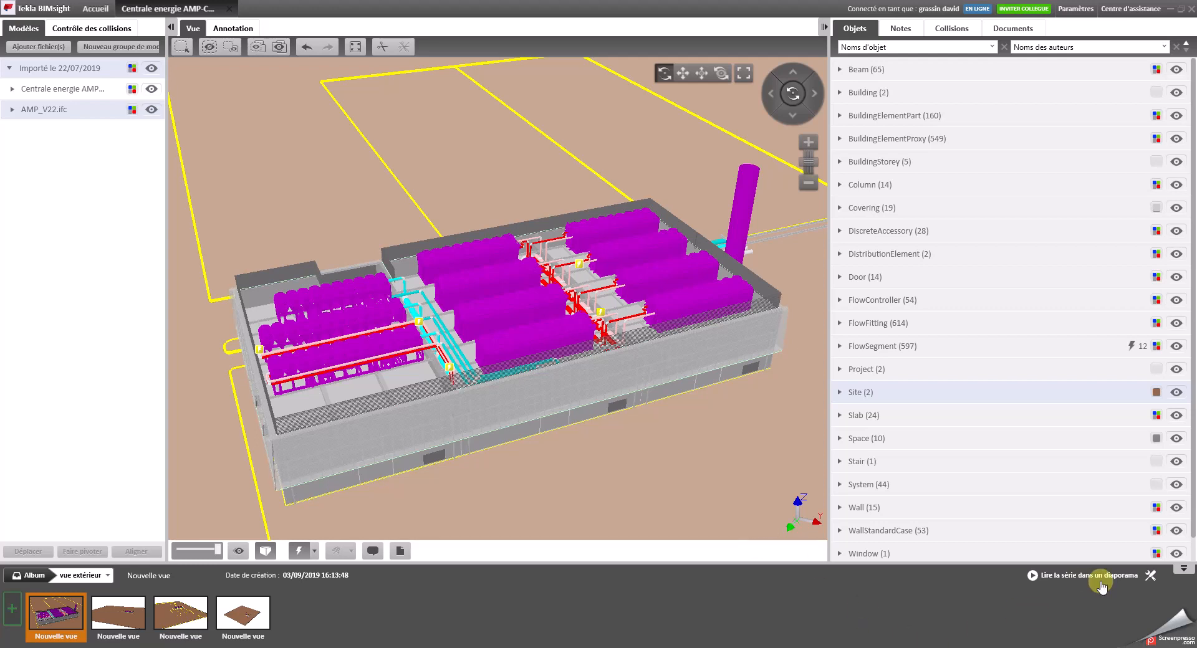
Step: Return to the album root, open Nouveau groupe and show its collisions and génératrice views
click(34, 577)
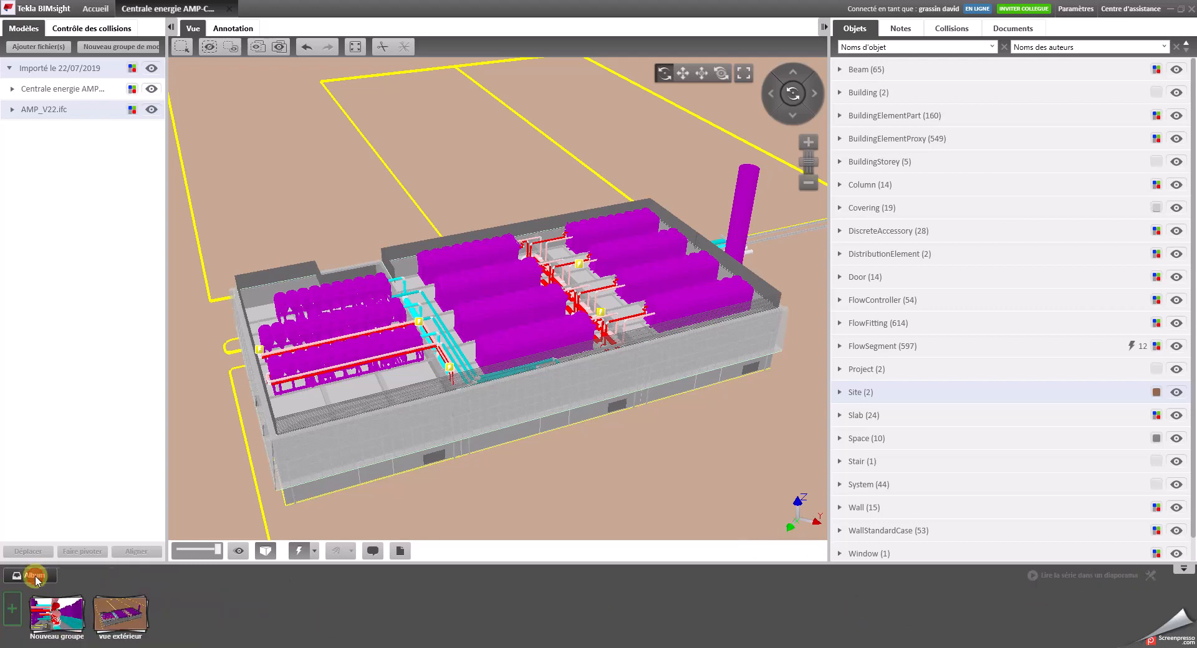
click(65, 624)
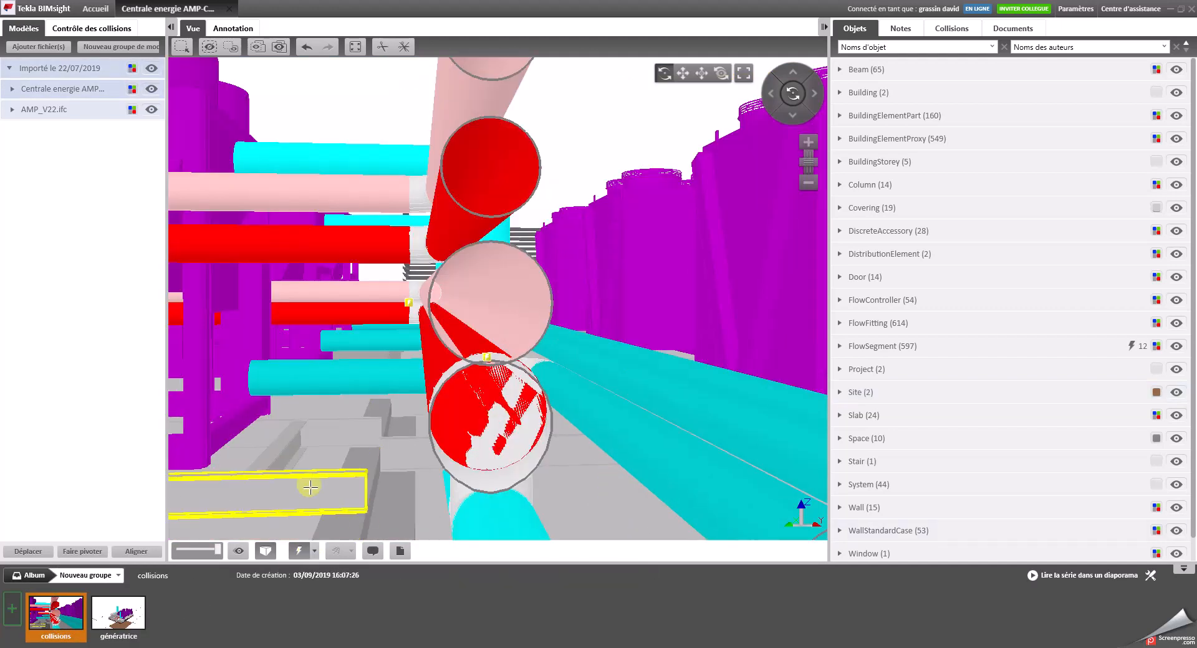
click(122, 622)
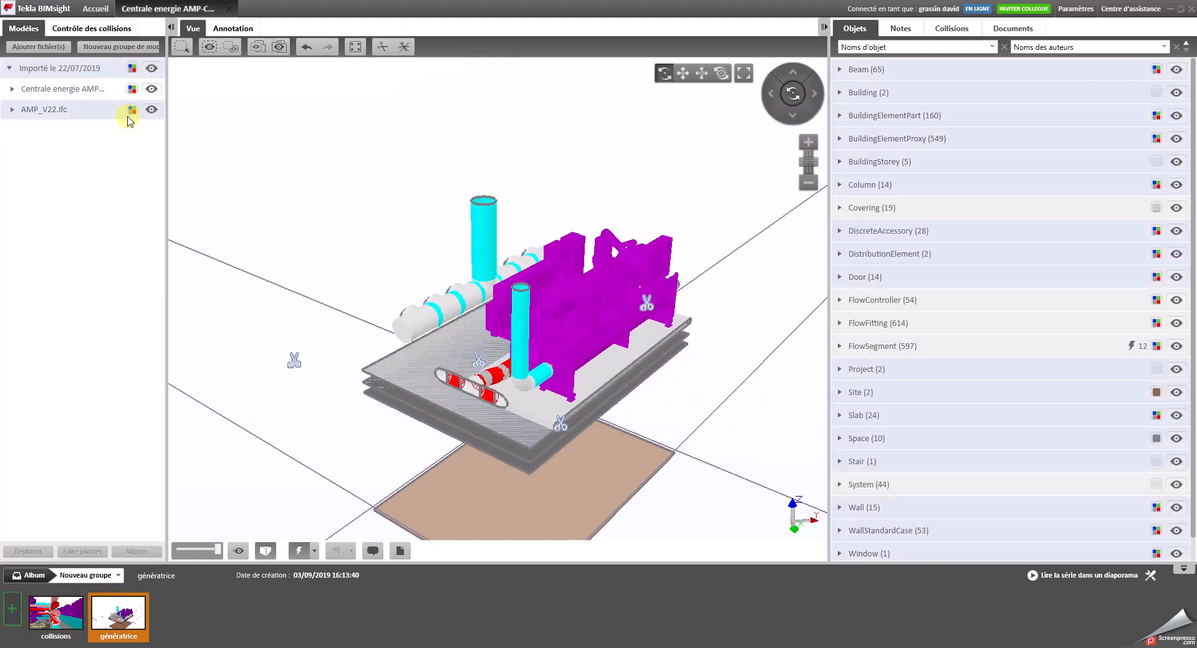
Step: Remove all clipping planes from the génératrice view and hide the AMP_V22.ifc model
scroll(380, 386, down, 3)
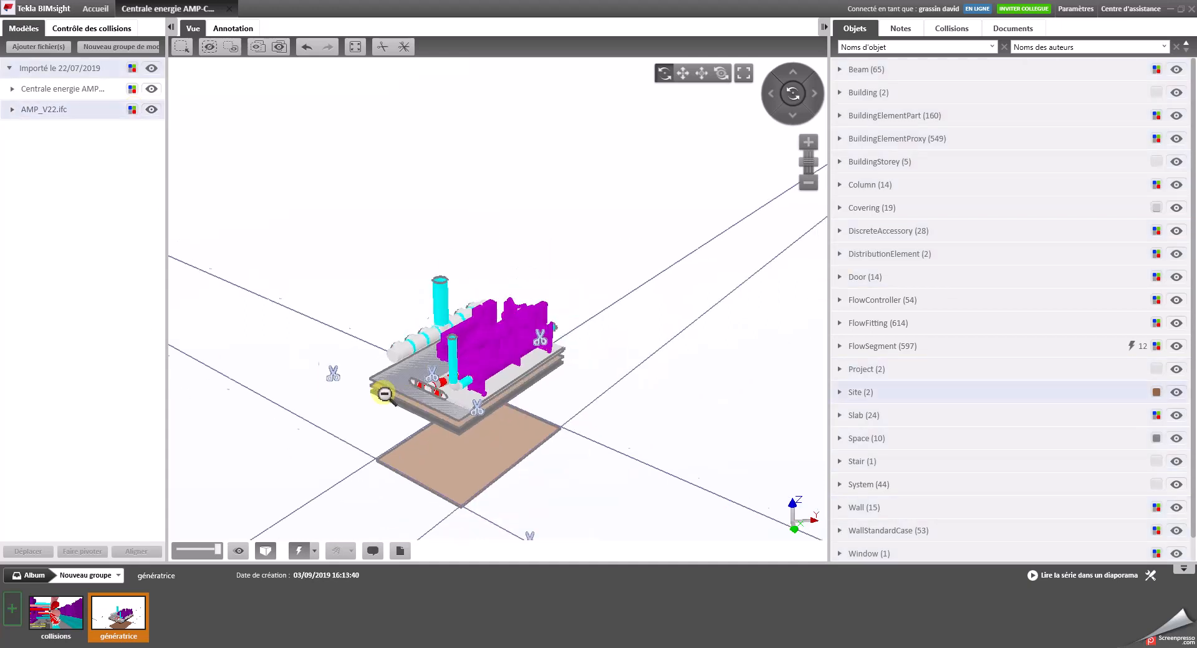
click(404, 47)
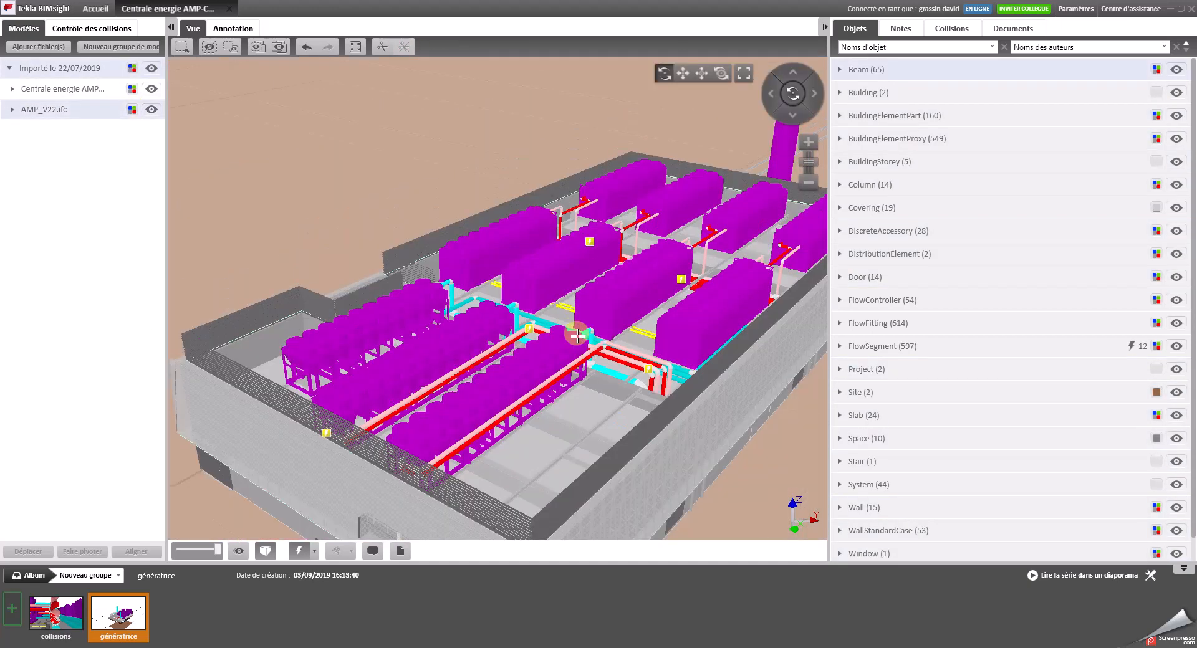
click(151, 109)
drag(555, 441, 299, 321)
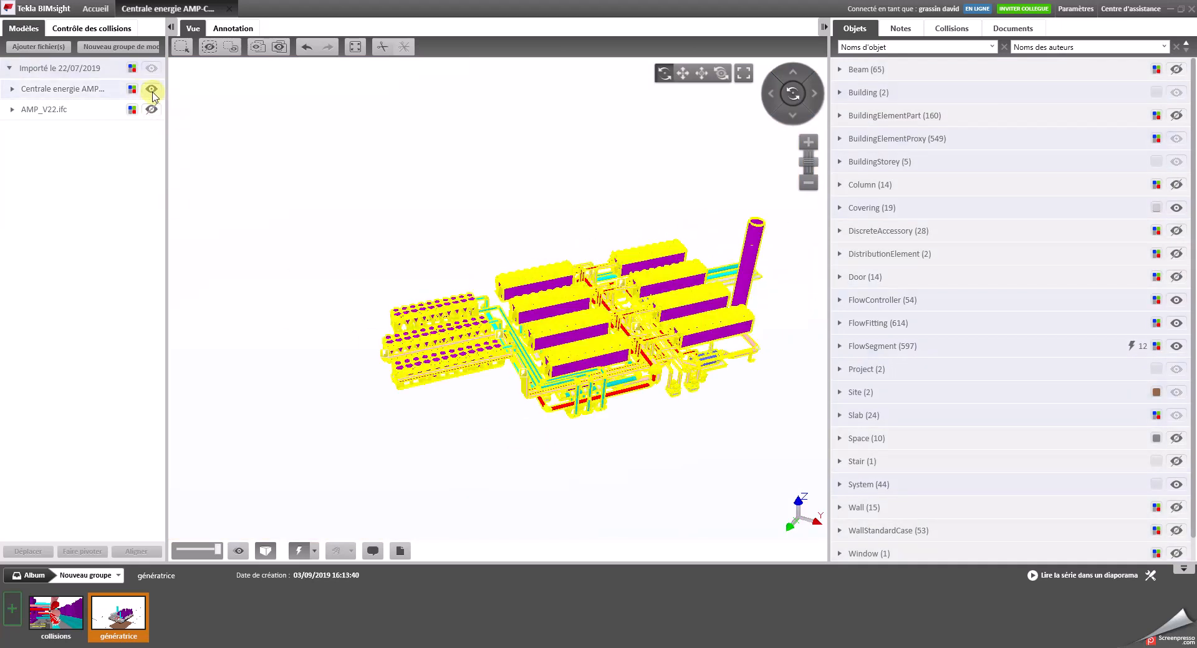
Step: Colour the whole Centrale energie AMP model violet
click(133, 94)
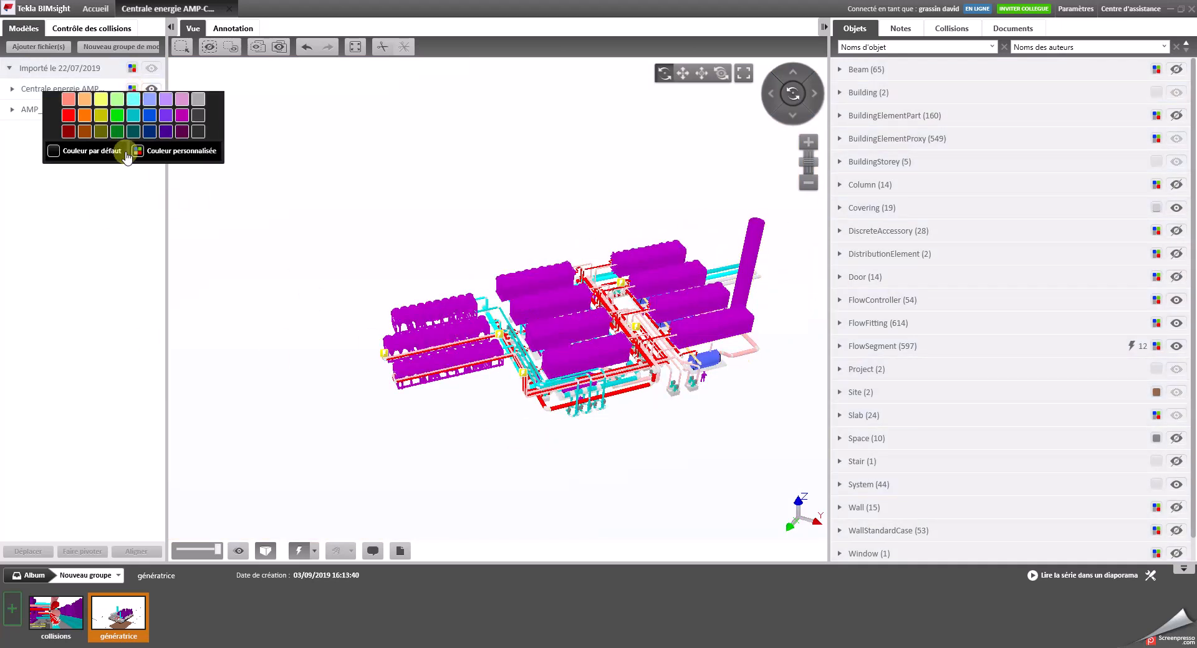
click(166, 114)
drag(335, 443, 499, 429)
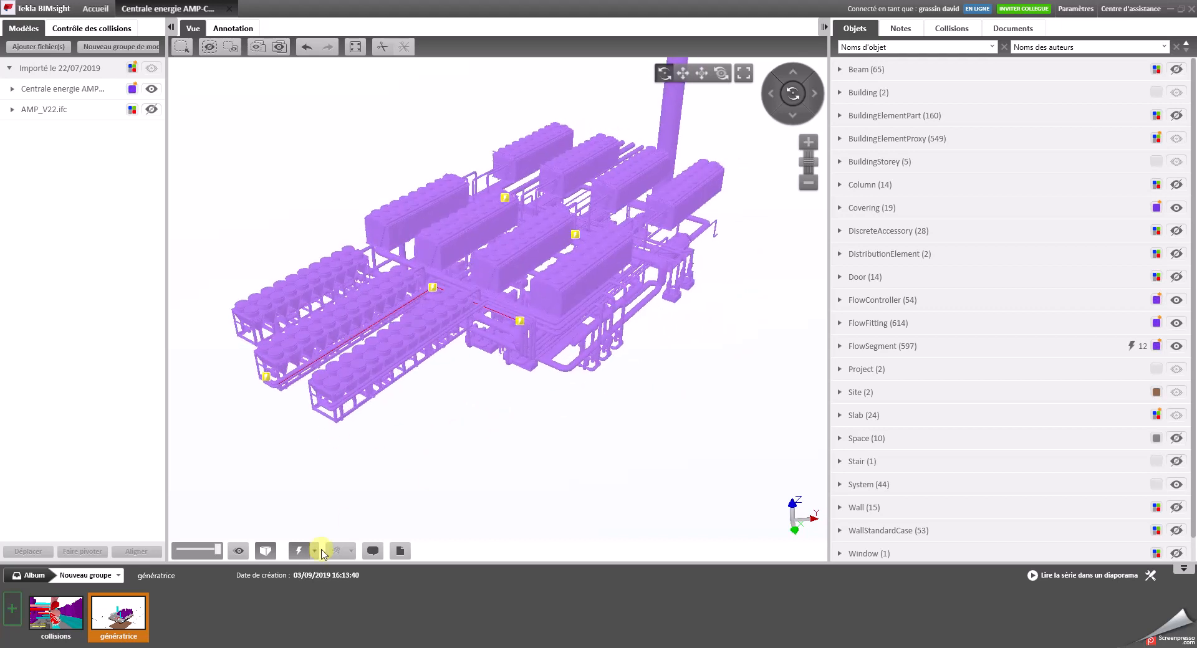
Step: Hide all collision markers in the 3D view by turning off each collision category
click(314, 551)
click(338, 567)
click(315, 578)
click(315, 591)
click(315, 603)
click(314, 616)
click(447, 486)
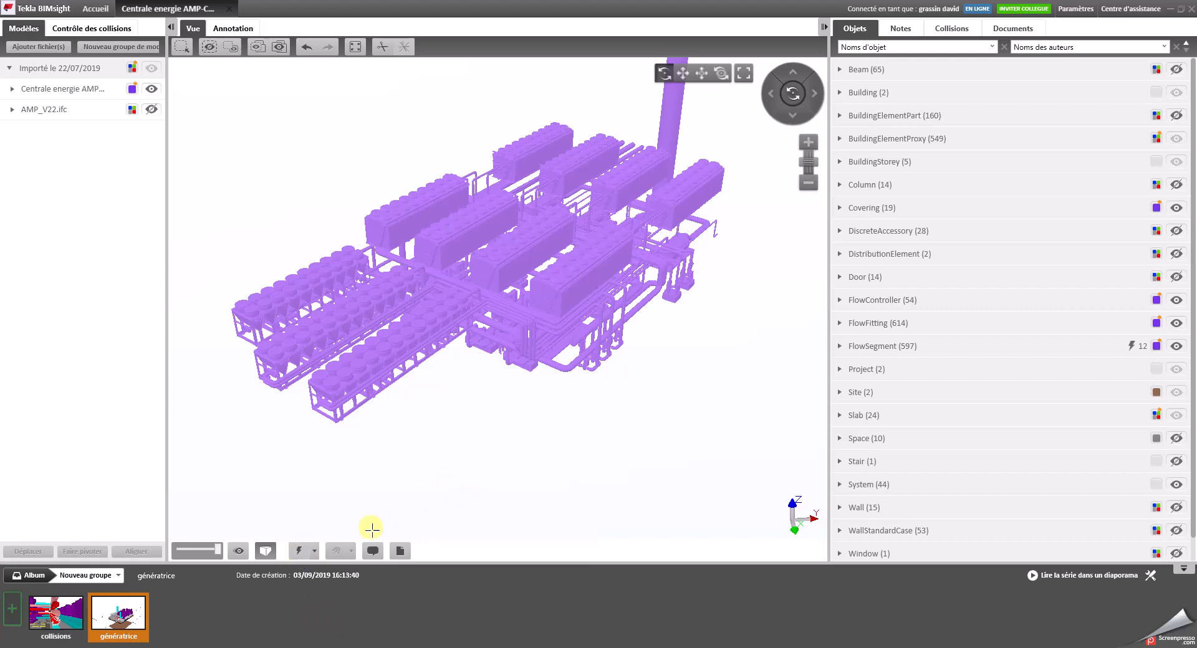
Step: Save an overall view of the violet plant as a new album view in Nouveau groupe
drag(521, 454, 566, 506)
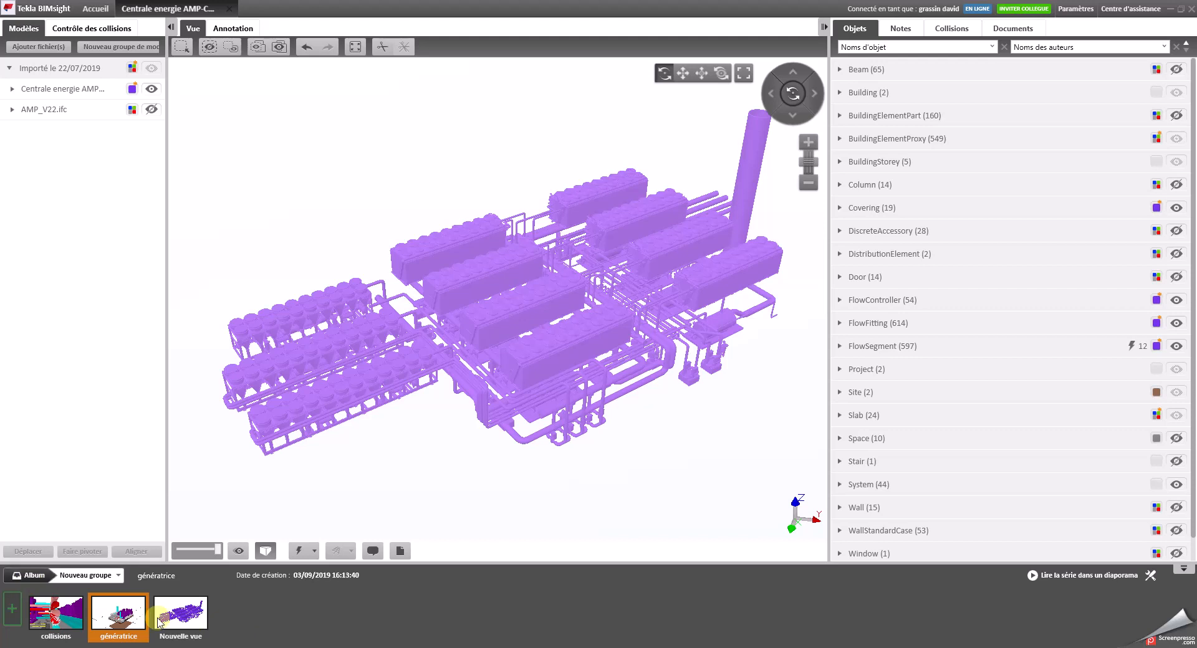
click(290, 609)
Step: Switch between the newly saved Nouvelle vue and the génératrice view to compare their display settings
click(191, 616)
click(117, 614)
click(263, 624)
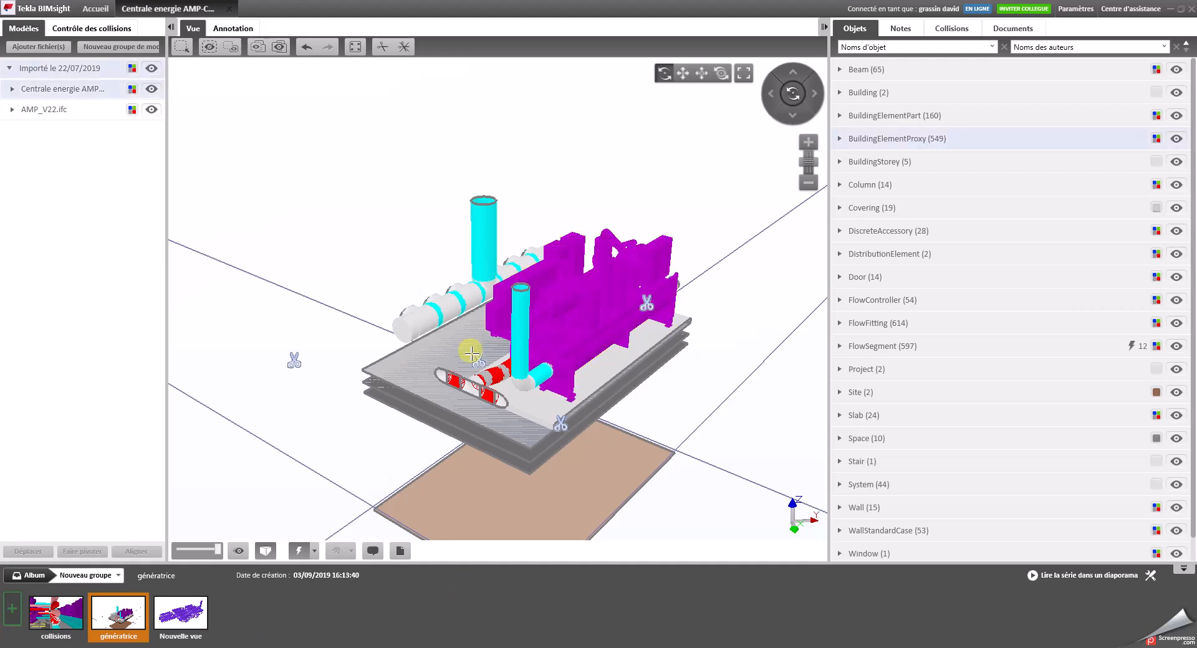
click(192, 619)
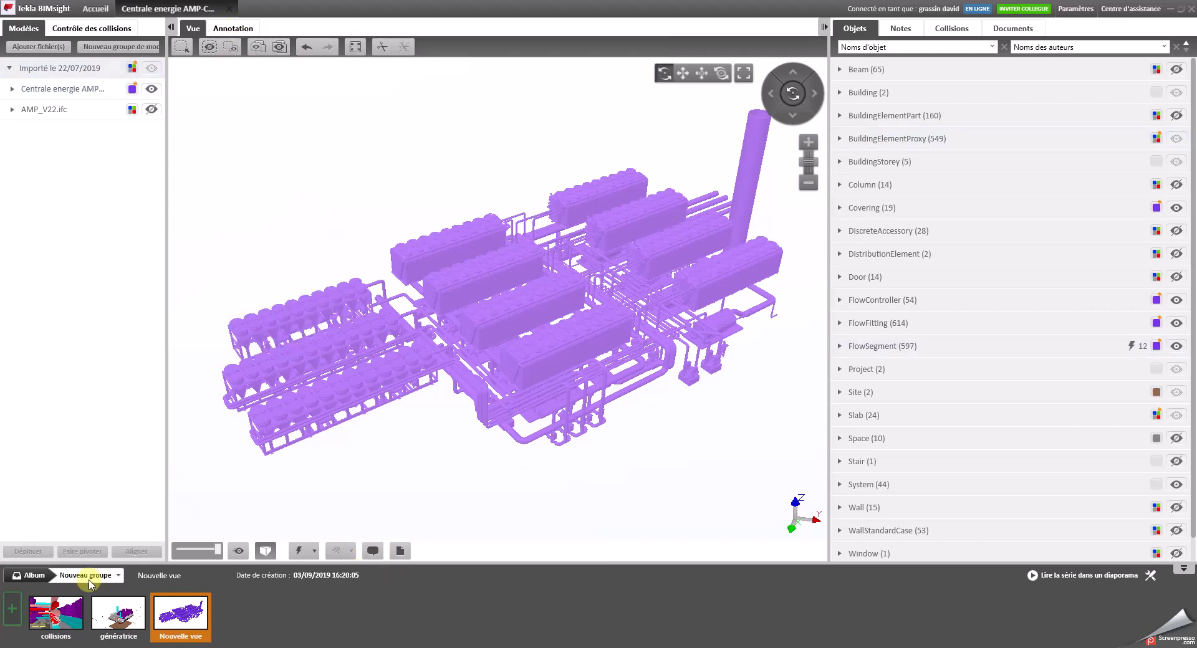
Step: Restore the collisions view, start a new note annotation and link the selected pipework objects to it
click(61, 627)
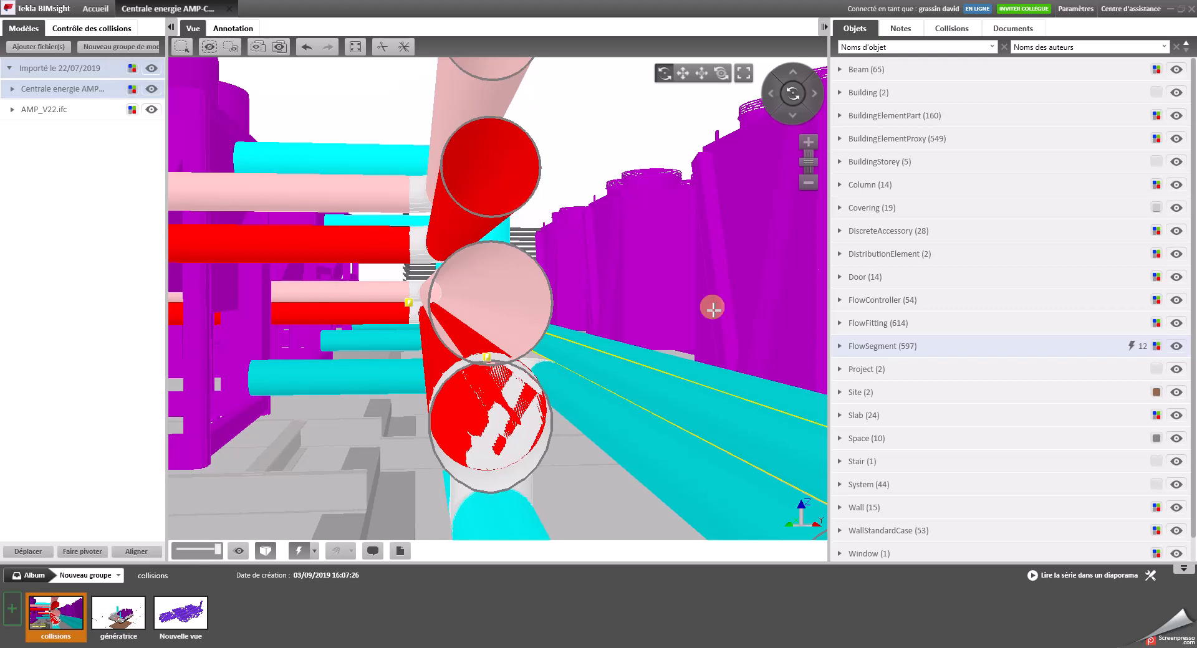
click(235, 30)
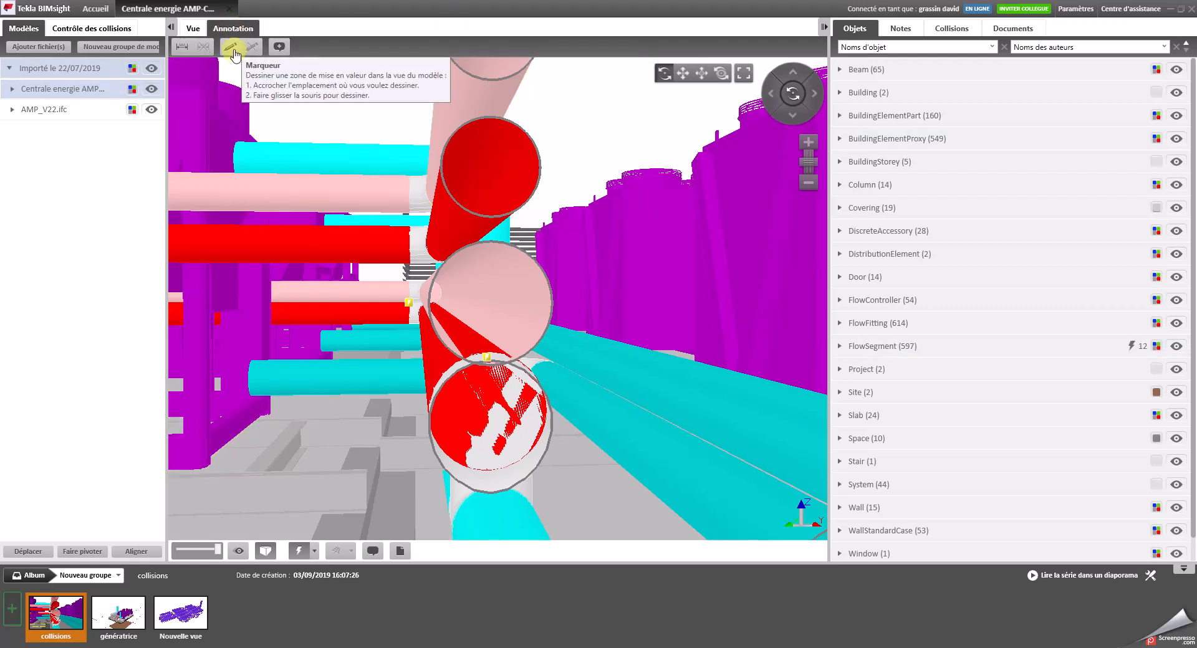
click(279, 47)
mouse_move(901, 247)
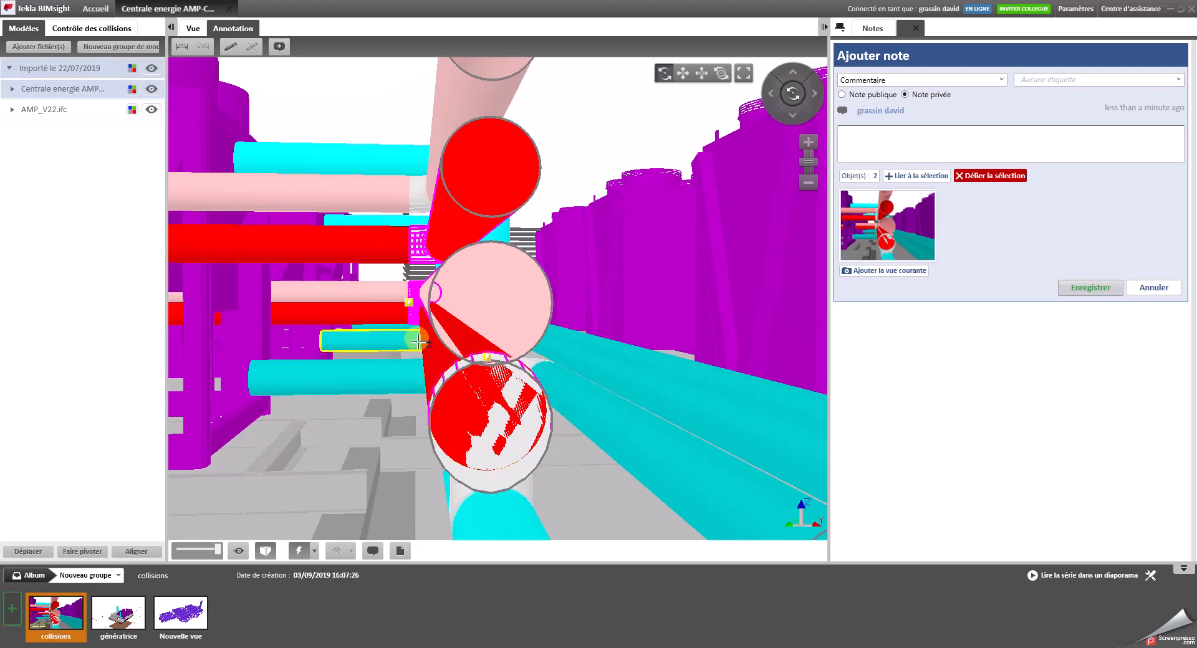
click(742, 250)
click(892, 176)
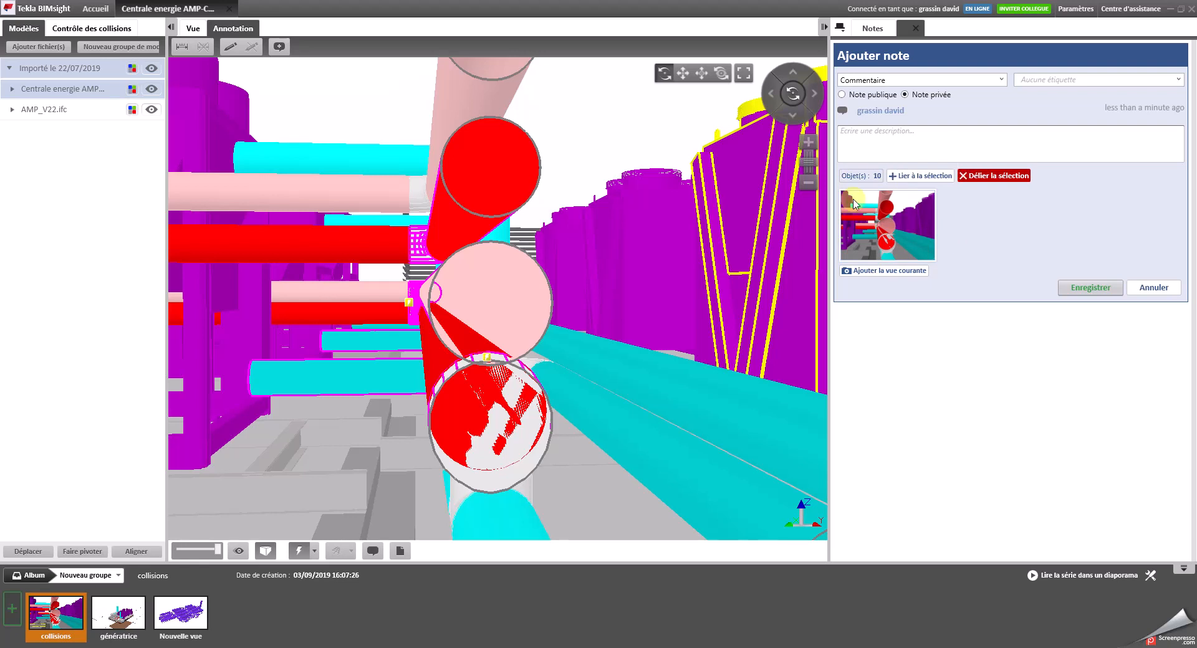
Step: Enter "lever la canalisation supérieure" as the note's description and make the note public
click(957, 148)
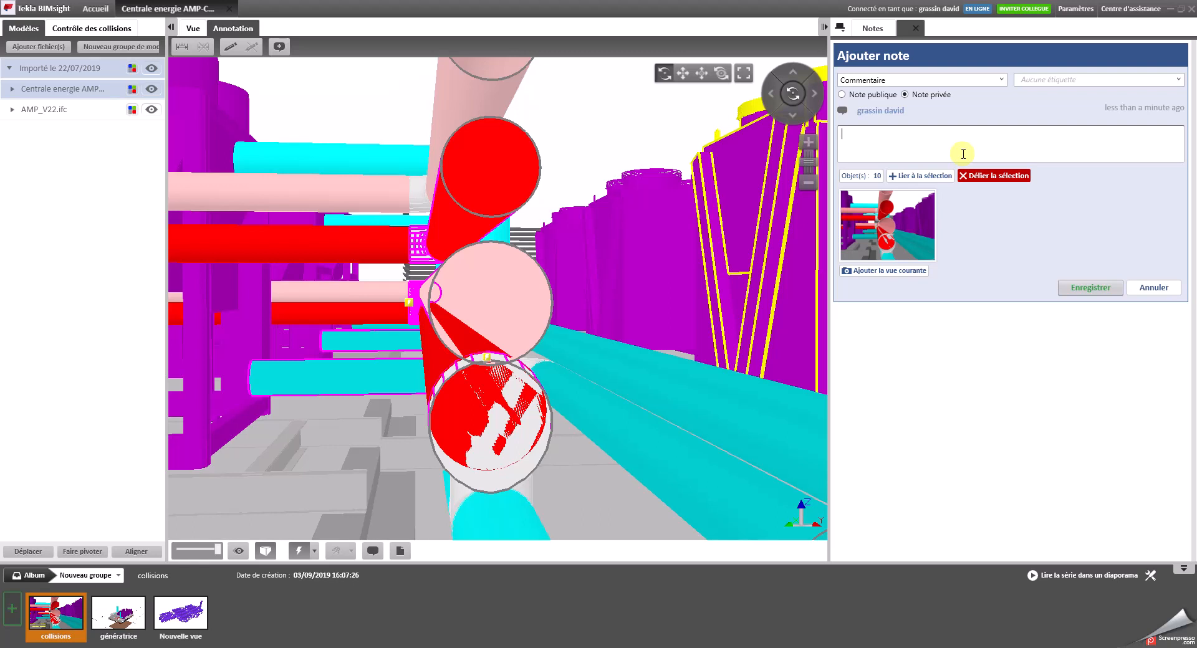
text(lever la canalisation supérieure)
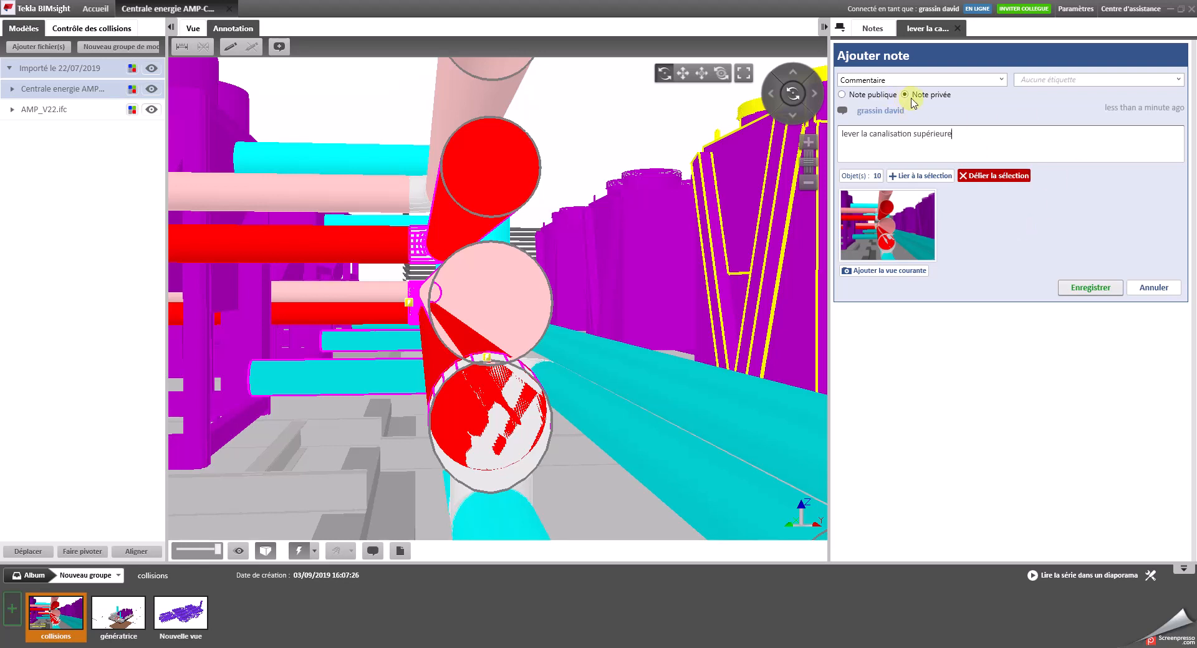
click(843, 96)
Step: Replace the note's type with CVC and set its label to MODIFICATION
click(895, 78)
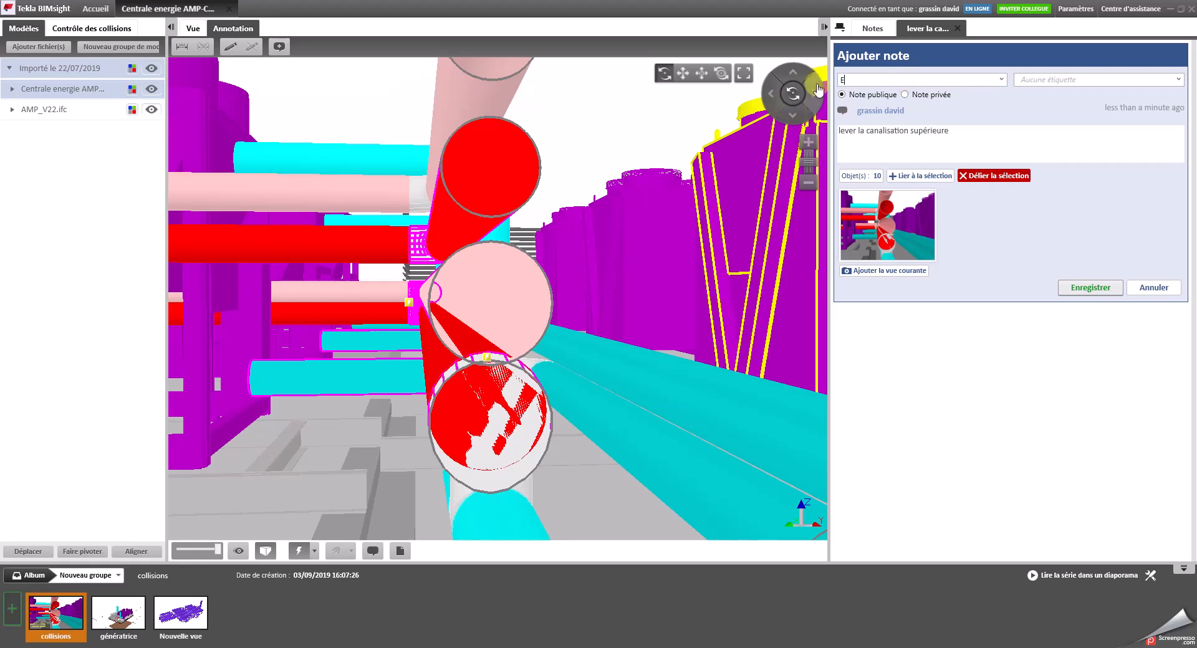
drag(899, 75, 785, 89)
text(CVC)
click(1035, 79)
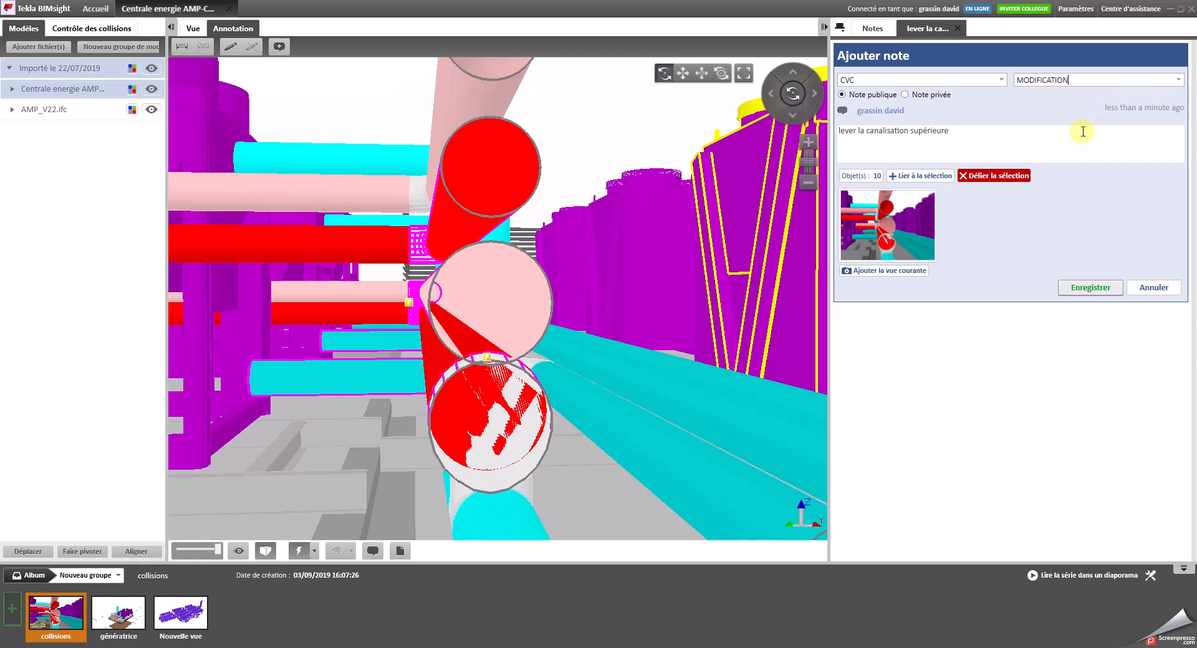
click(1092, 148)
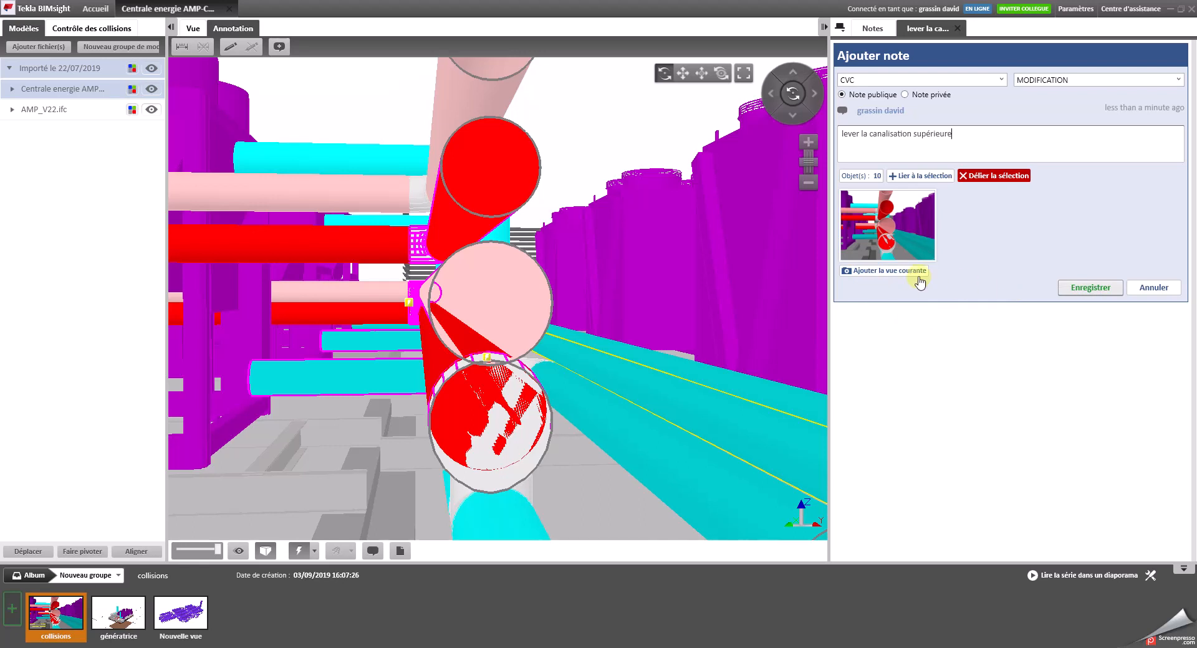
Step: Remove the clipping plane cutting through the rooftop pipework from the model view
scroll(665, 323, down, 5)
drag(655, 334, 661, 444)
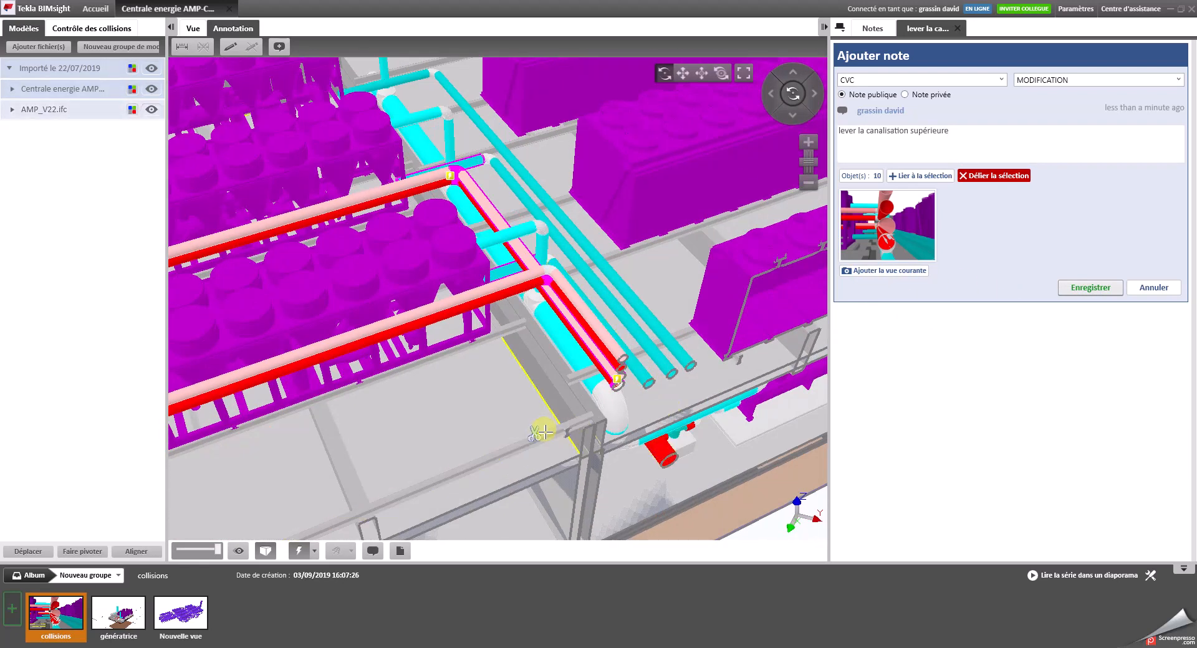
click(543, 431)
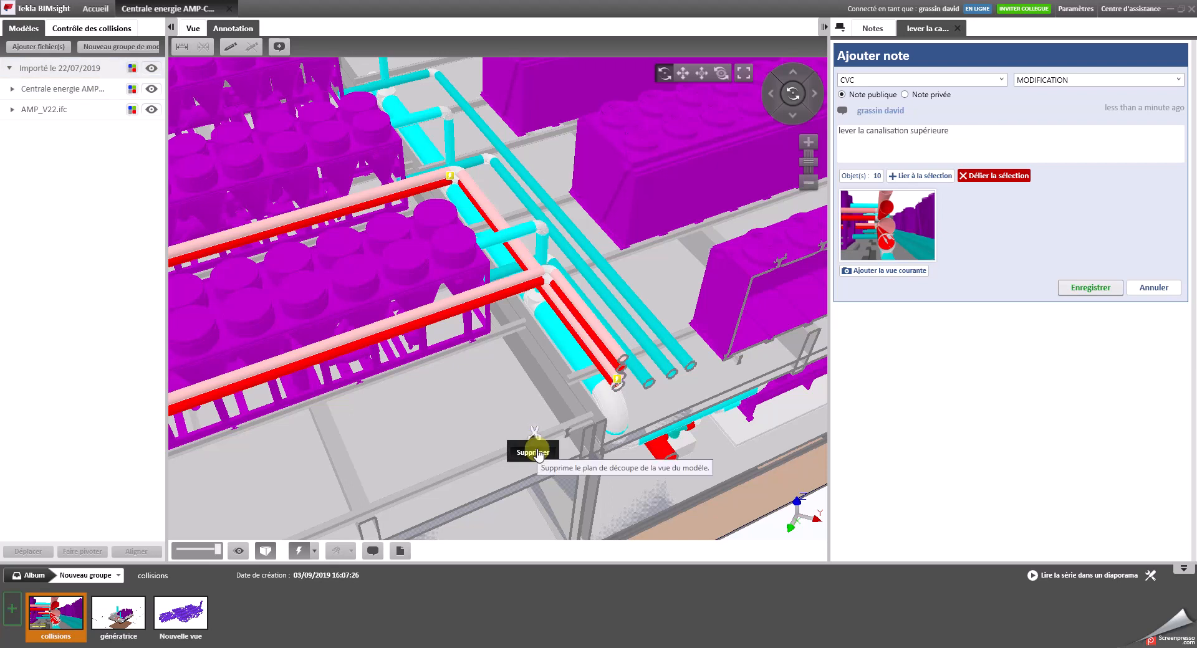
click(537, 453)
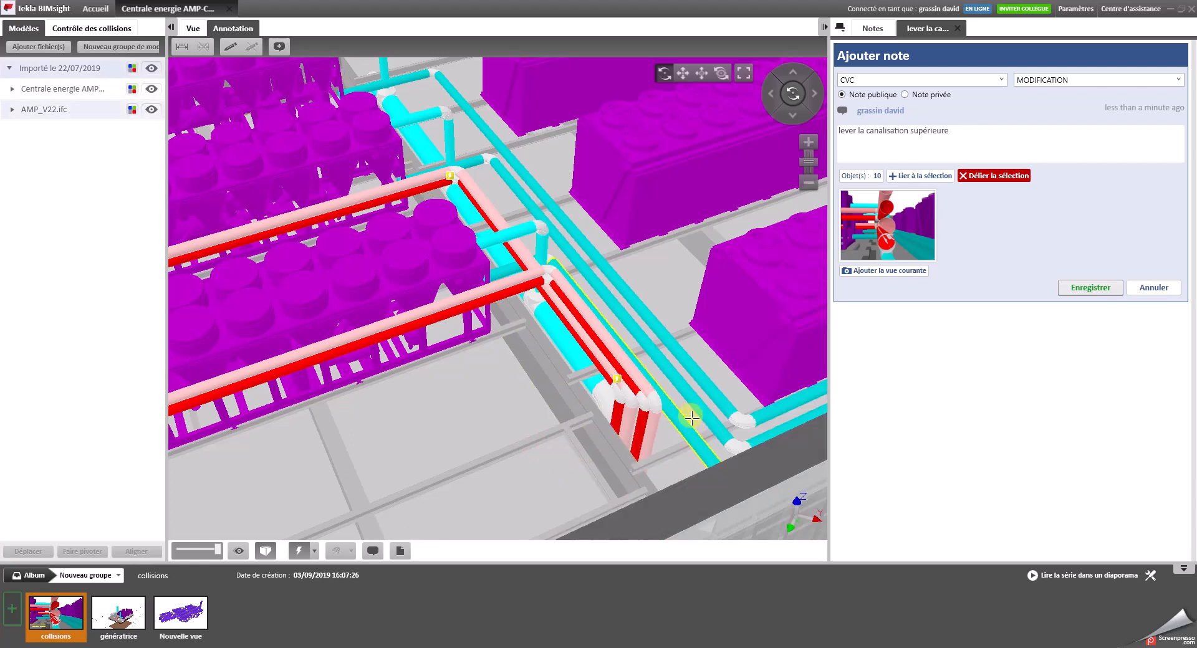
Step: Add a close-up view of the red and pink pipe elbows to the note as a second image
scroll(680, 414, up, 5)
drag(672, 411, 718, 391)
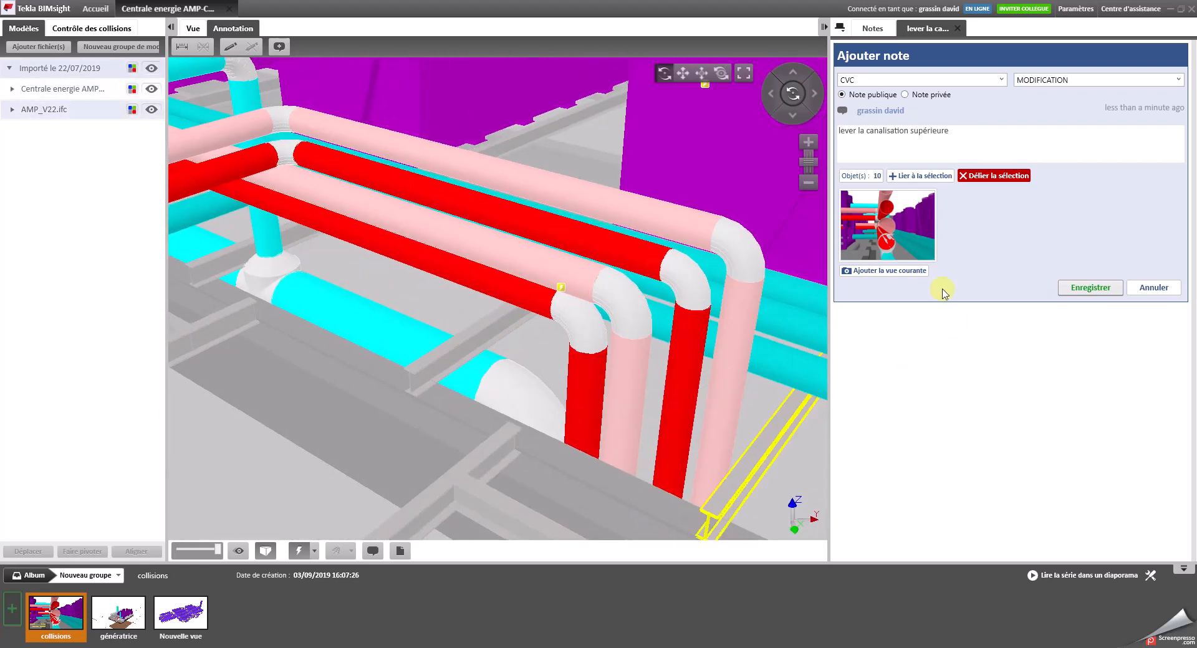
click(890, 271)
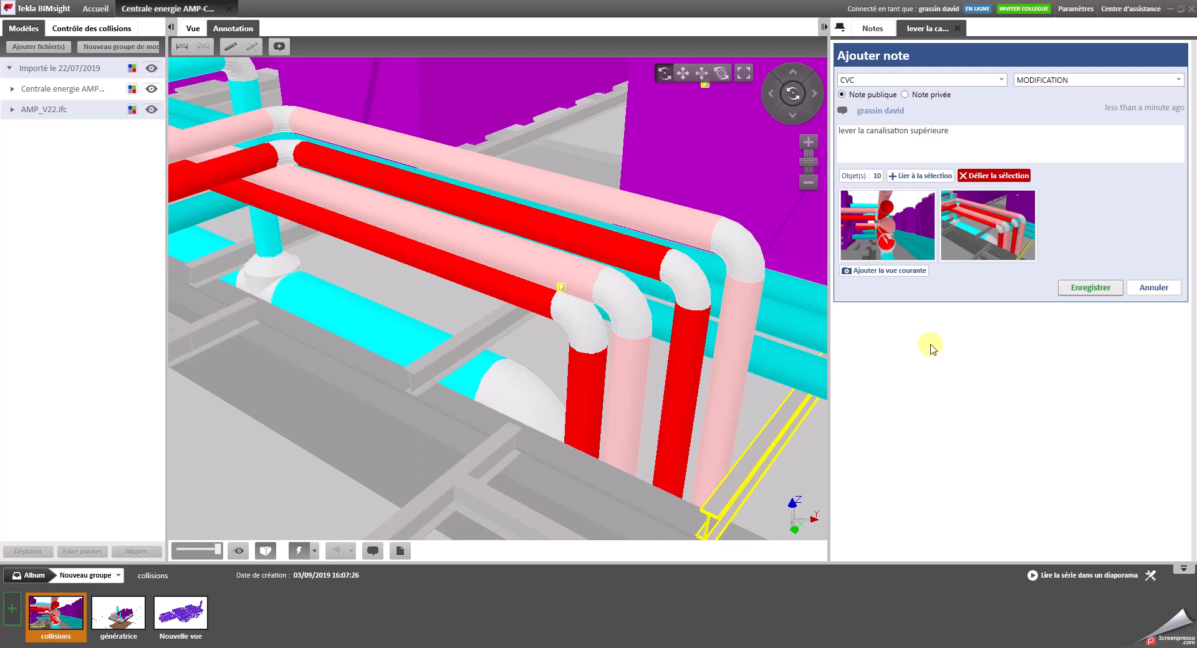
mouse_move(969, 218)
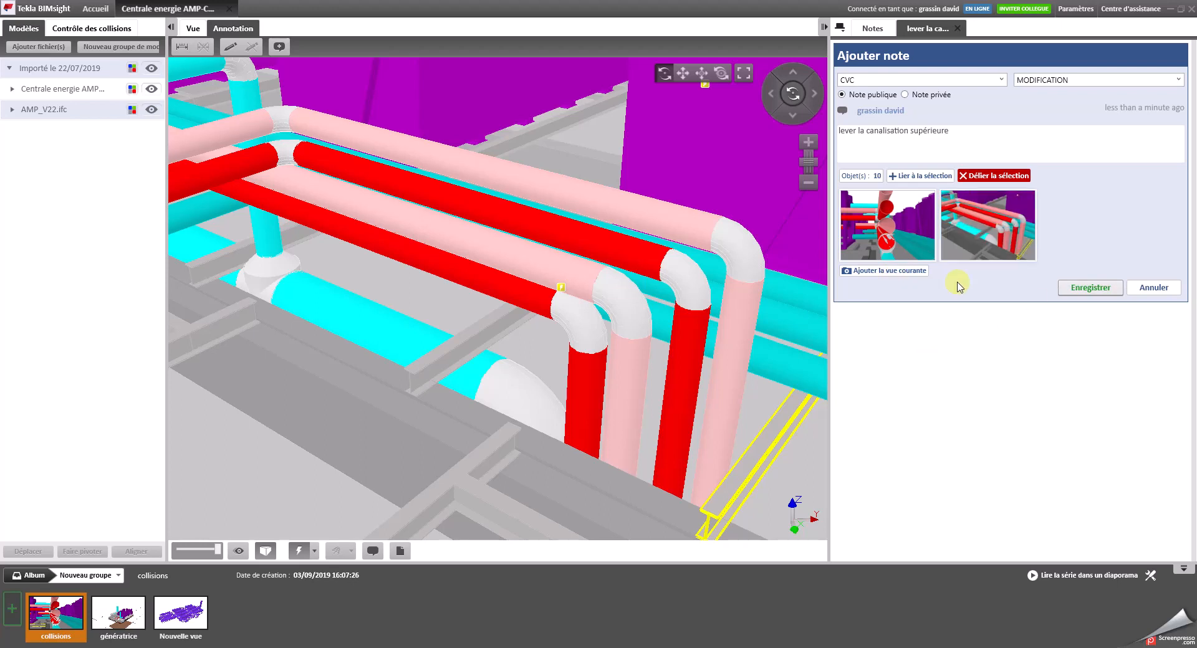
Step: Colour the entire AMP_V22.ifc building model cyan
scroll(668, 339, down, 3)
drag(728, 334, 280, 254)
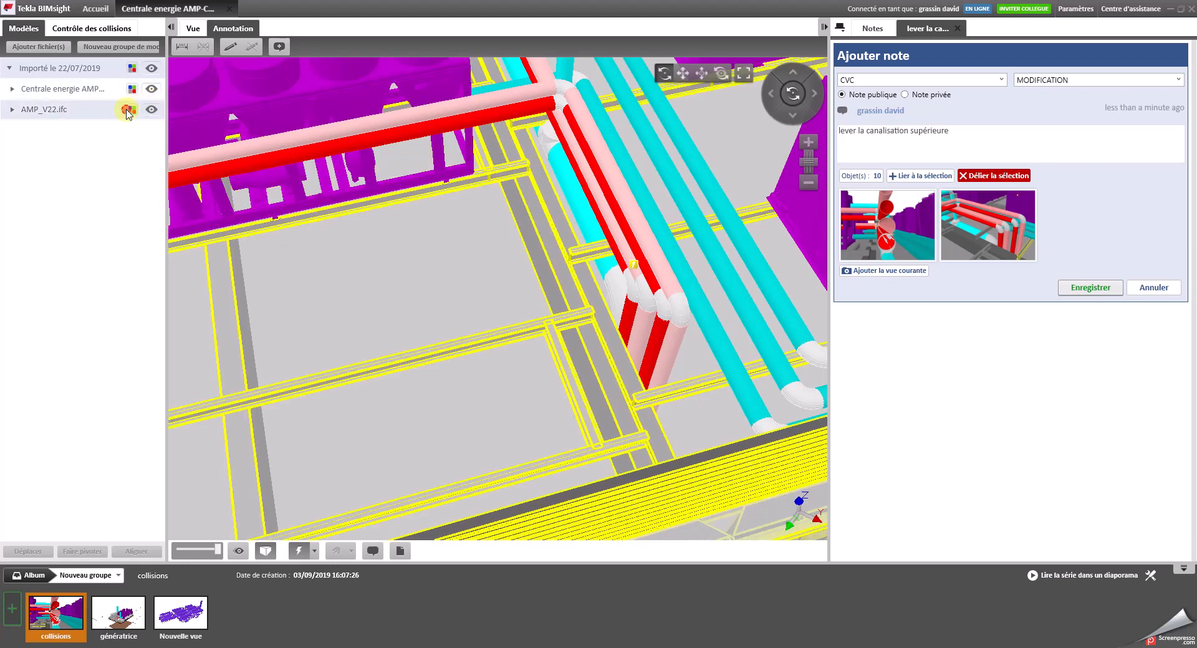
click(131, 110)
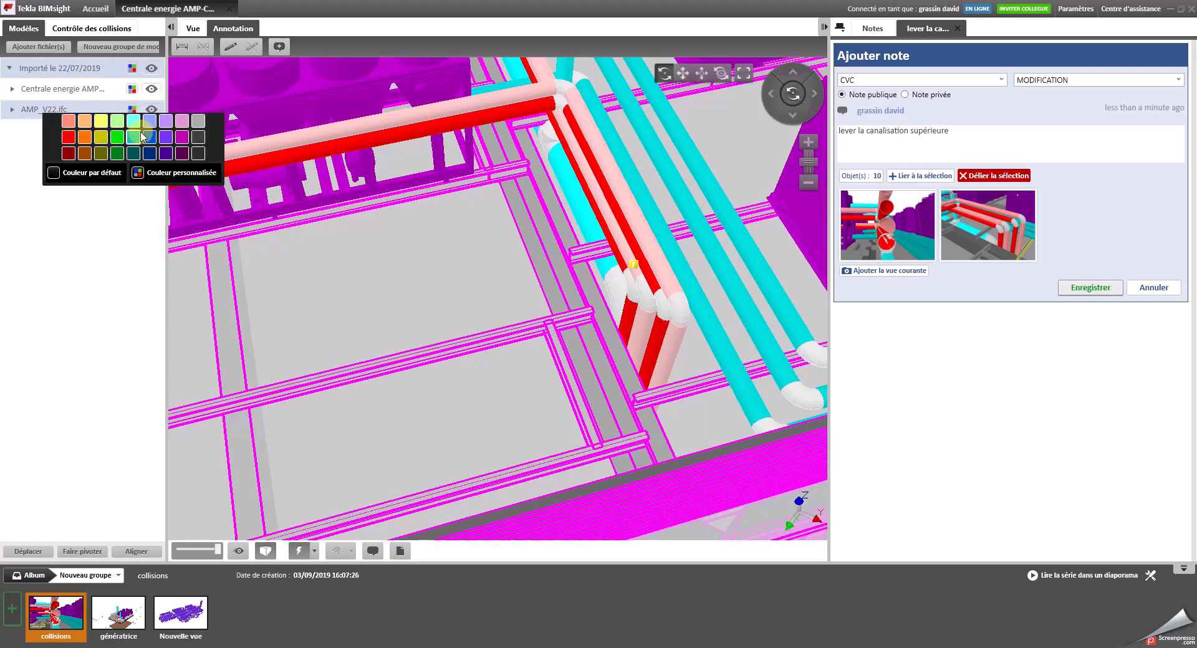
click(133, 137)
drag(491, 366, 614, 322)
scroll(673, 299, up, 5)
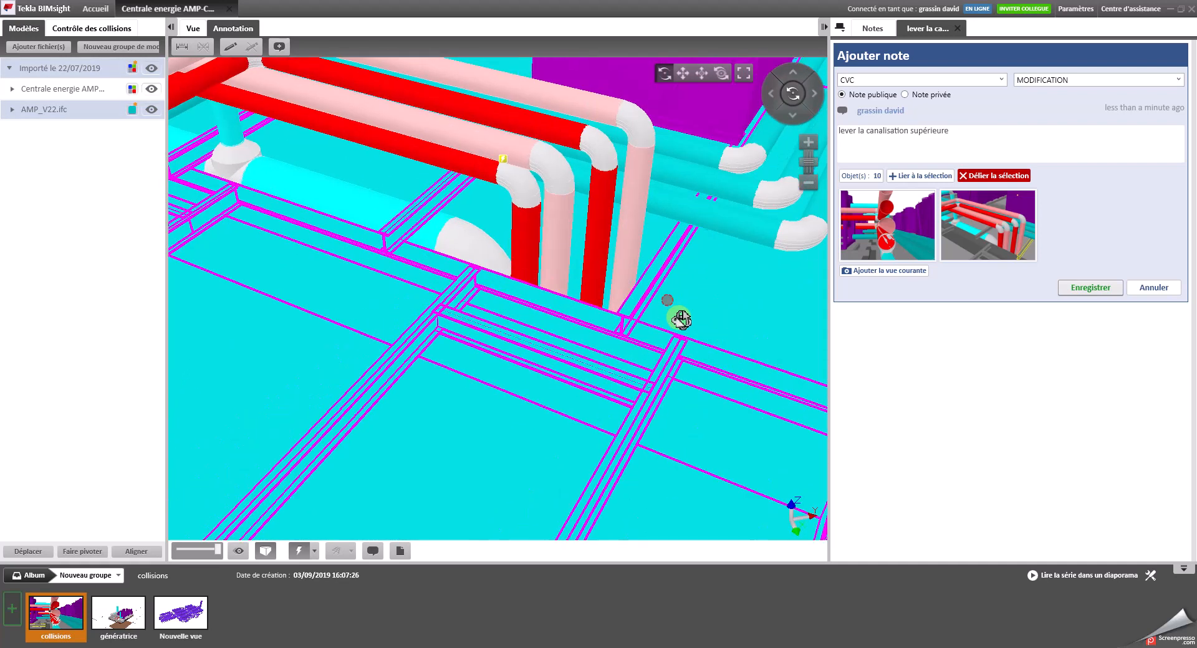
Step: Colour the entire Centrale energie AMP model bright green and clear the object selection
click(132, 110)
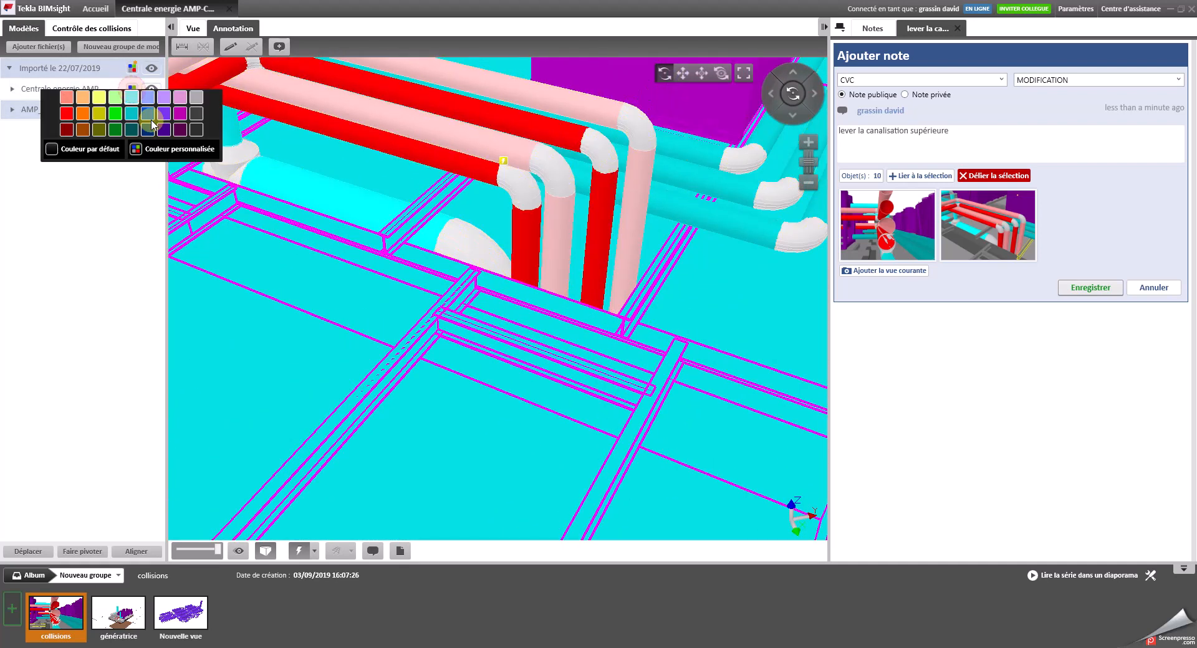
click(112, 115)
drag(614, 340, 550, 374)
click(79, 282)
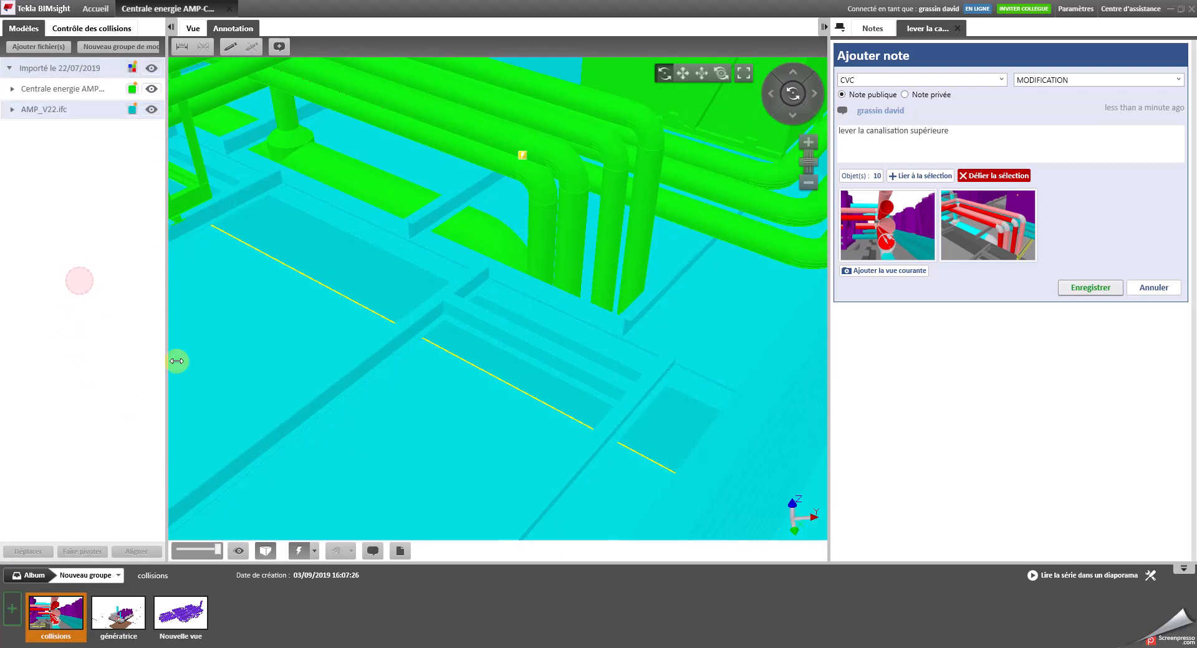
Step: Link the two nearest vertical pipes, their elbows and the adjoining horizontal runs to the note, leaving the rear pipes unselected
click(636, 245)
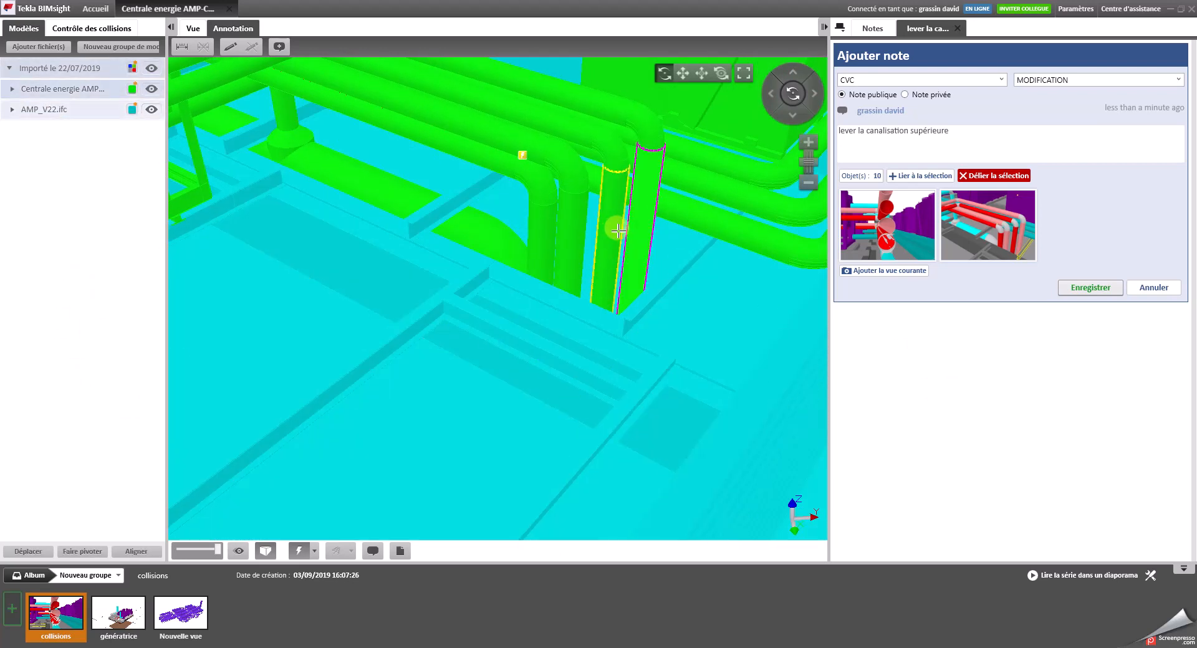
ctrl+click(605, 231)
ctrl+click(571, 230)
ctrl+click(551, 230)
ctrl+click(547, 188)
ctrl+click(580, 163)
ctrl+click(609, 154)
ctrl+click(578, 133)
ctrl+click(510, 155)
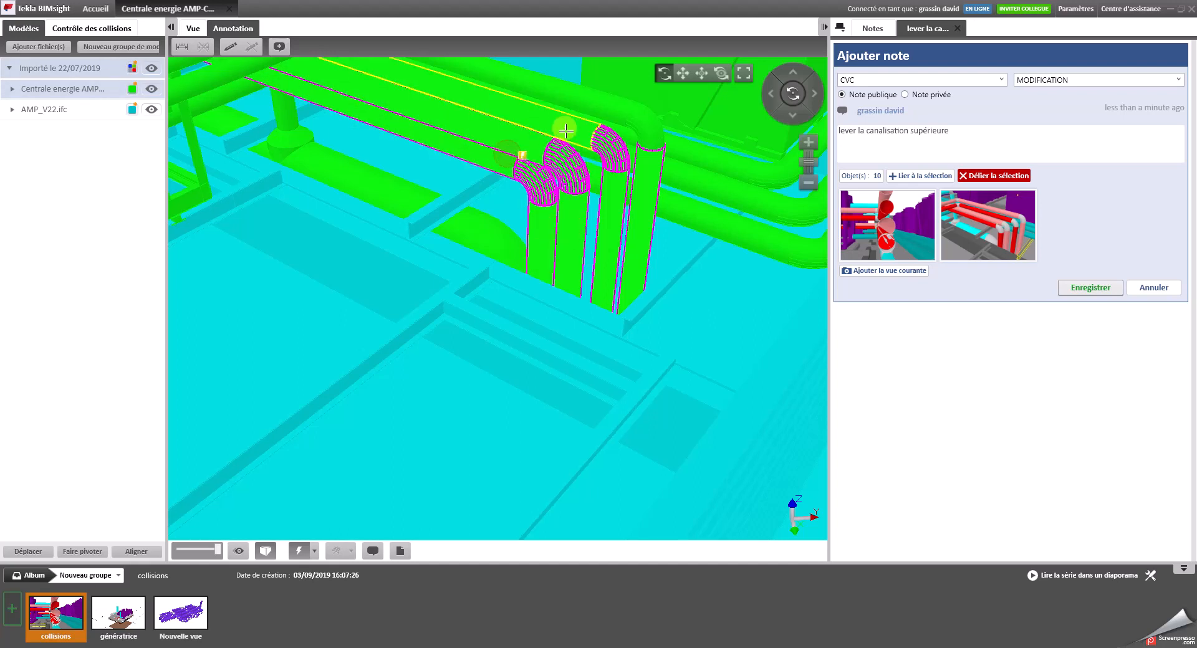
ctrl+click(625, 195)
ctrl+click(626, 144)
ctrl+click(650, 157)
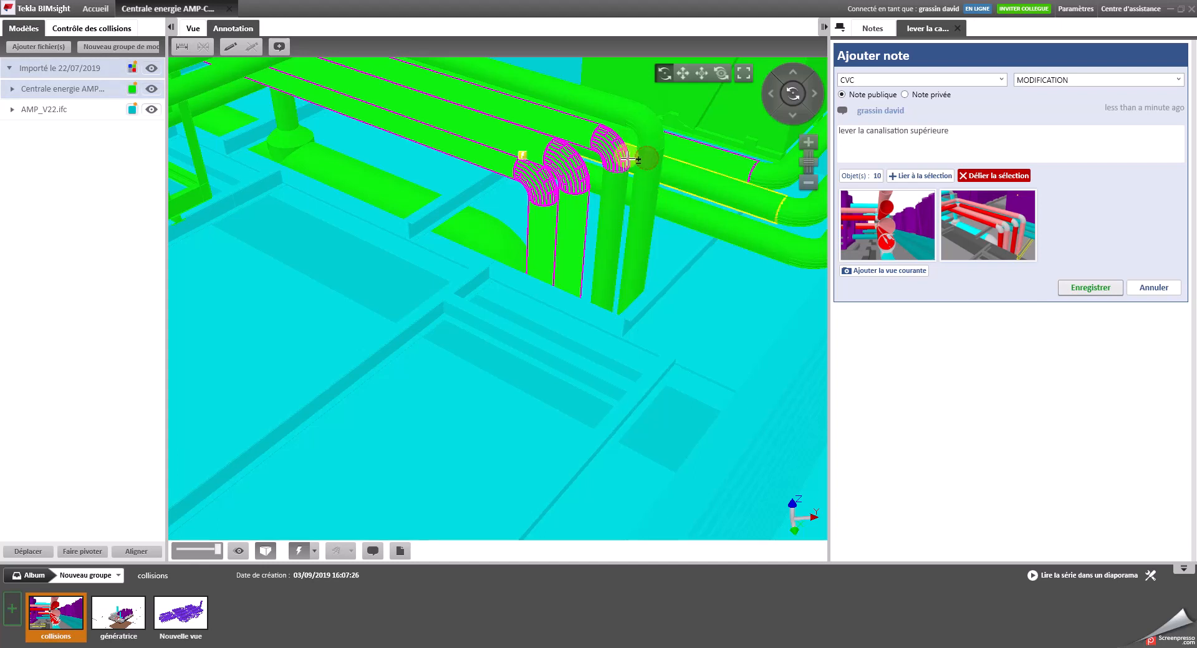
ctrl+click(629, 157)
ctrl+click(684, 150)
ctrl+click(576, 136)
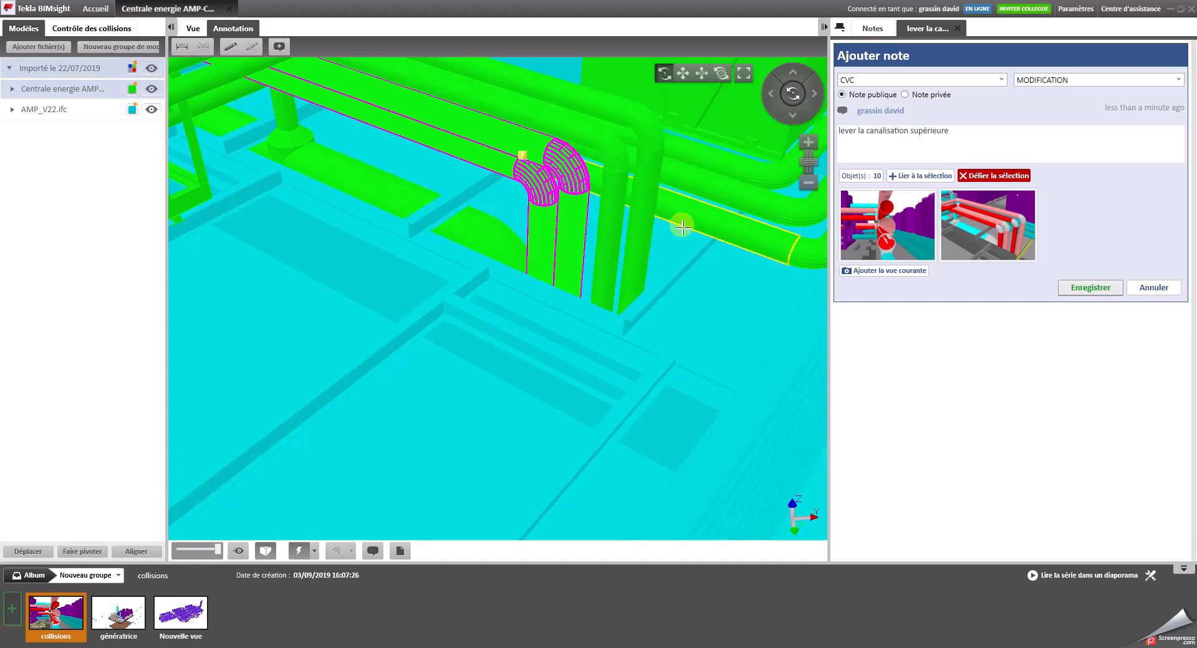
ctrl+click(521, 239)
click(924, 176)
Step: Select the objects linked to the note, save the note and close it
mouse_move(1019, 208)
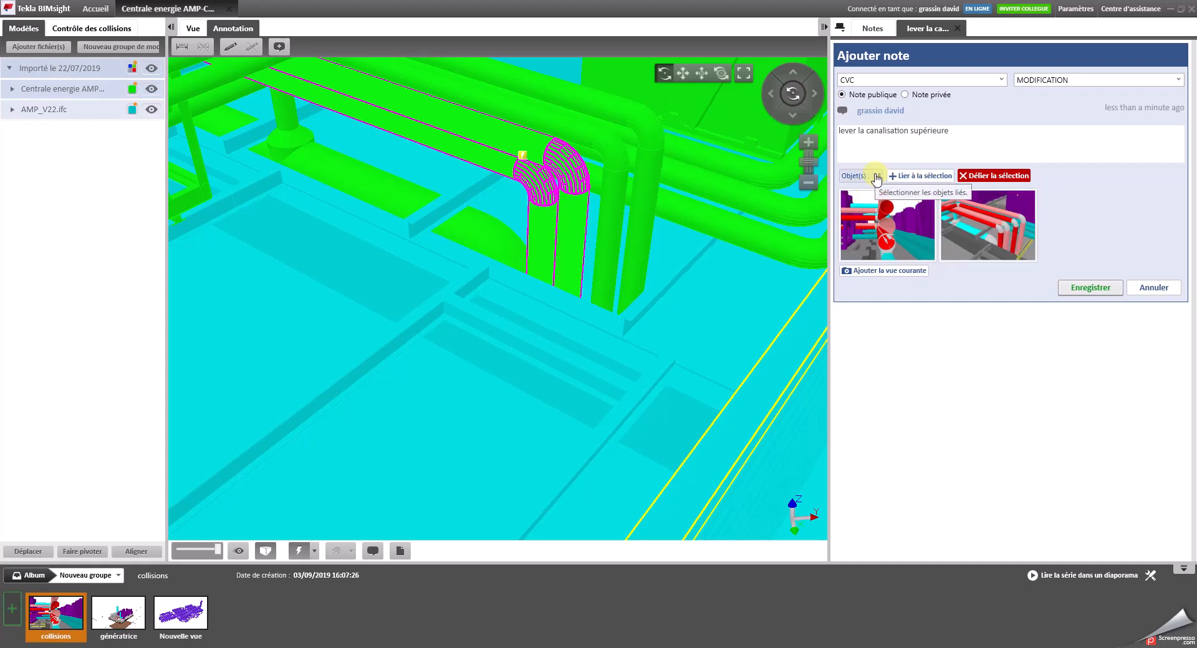
click(877, 177)
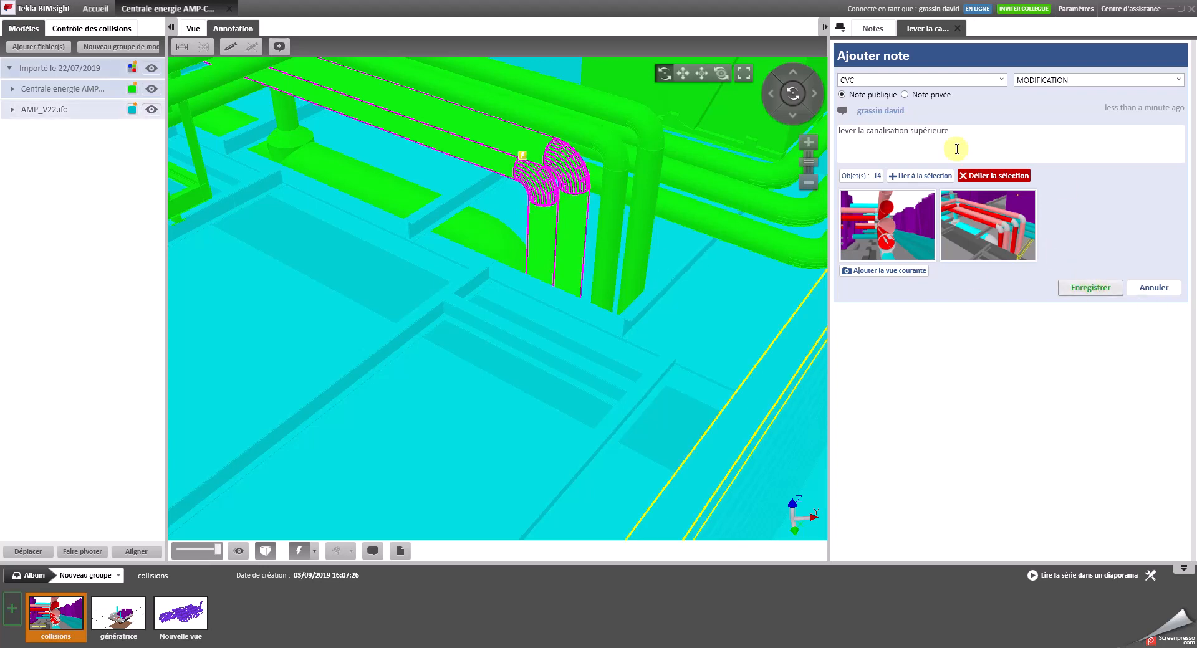
click(1092, 291)
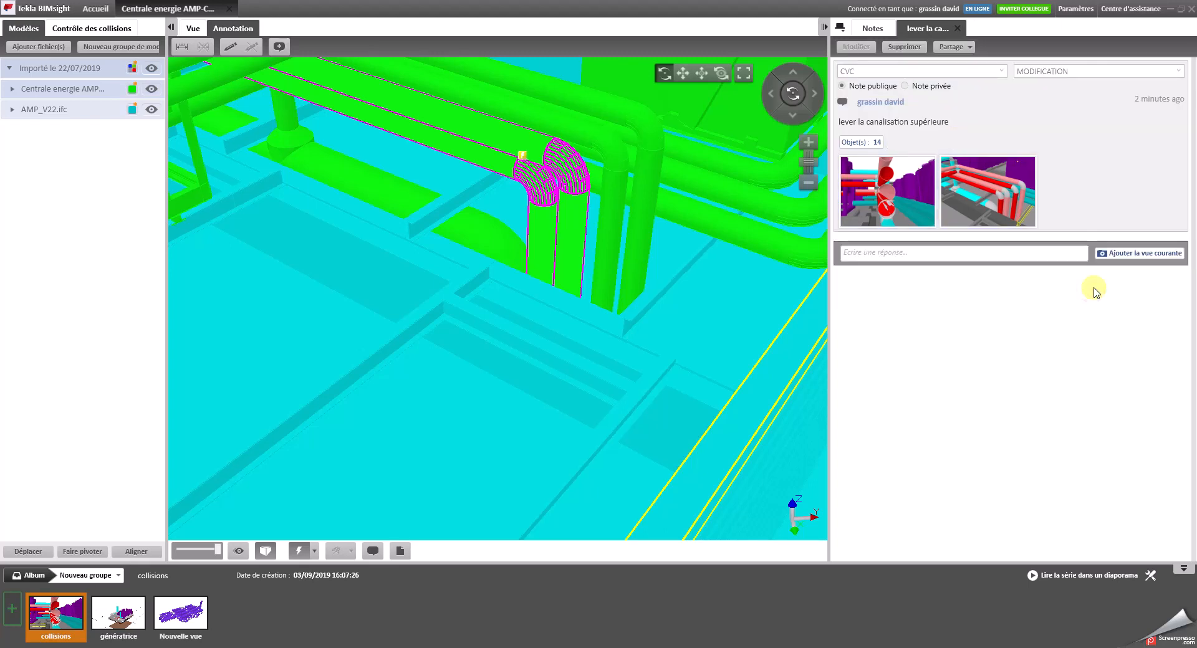
click(958, 29)
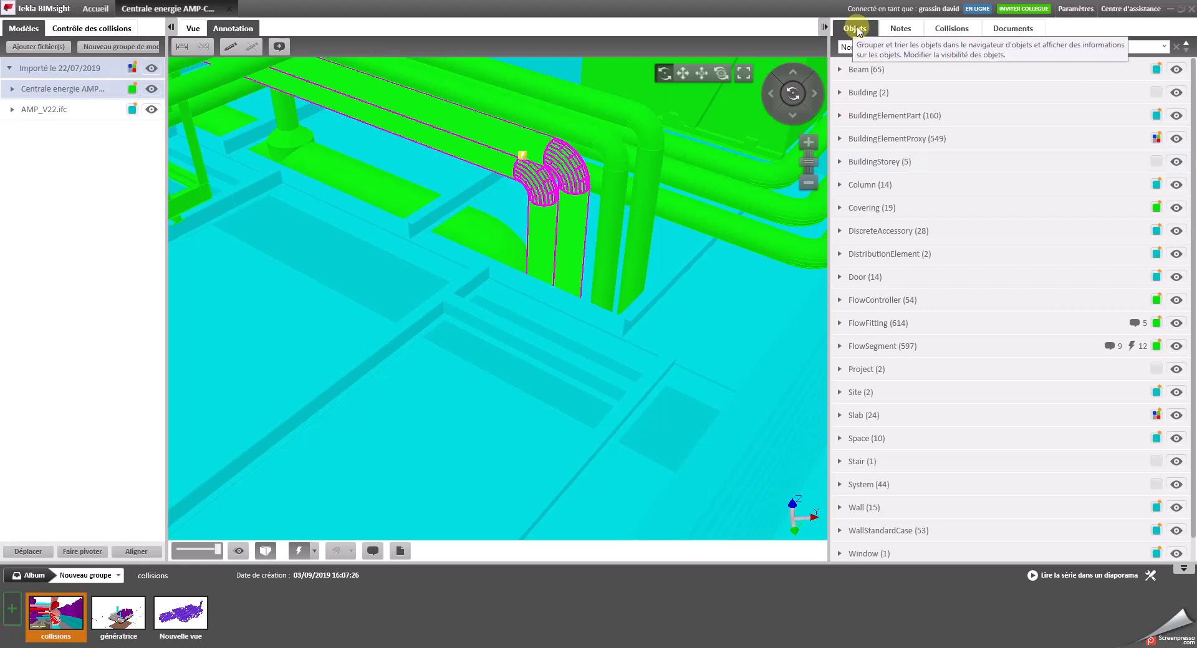
Step: Expand and collapse the Beam and Building groups in the object browser to examine their members
click(841, 71)
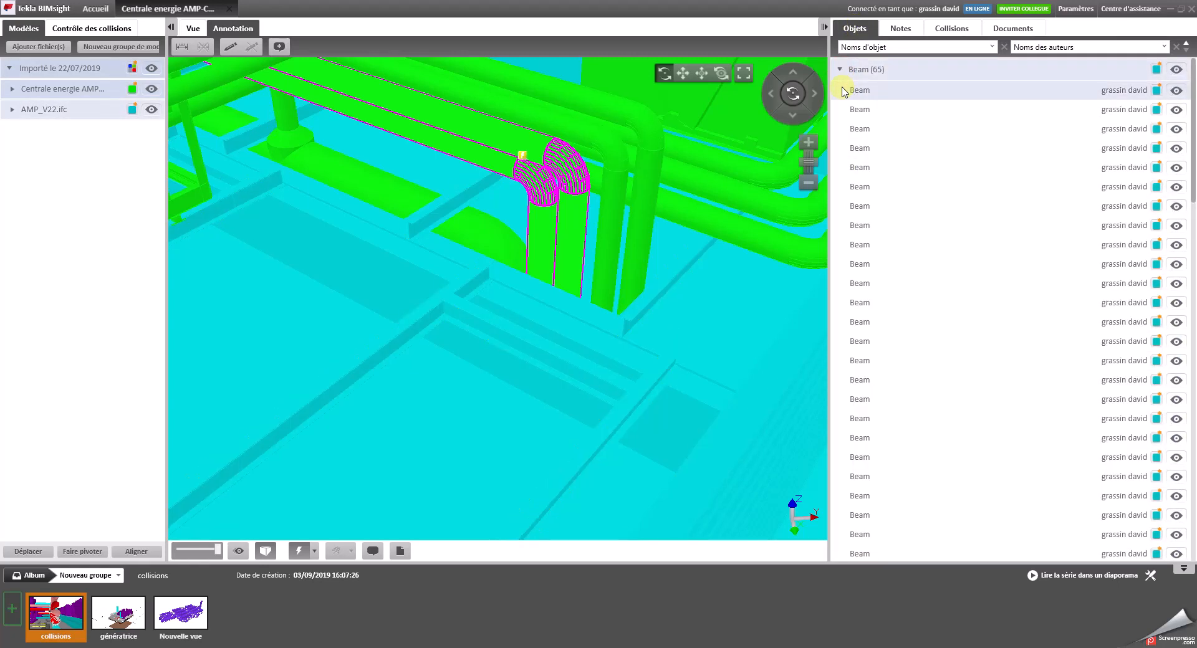
click(840, 70)
click(840, 92)
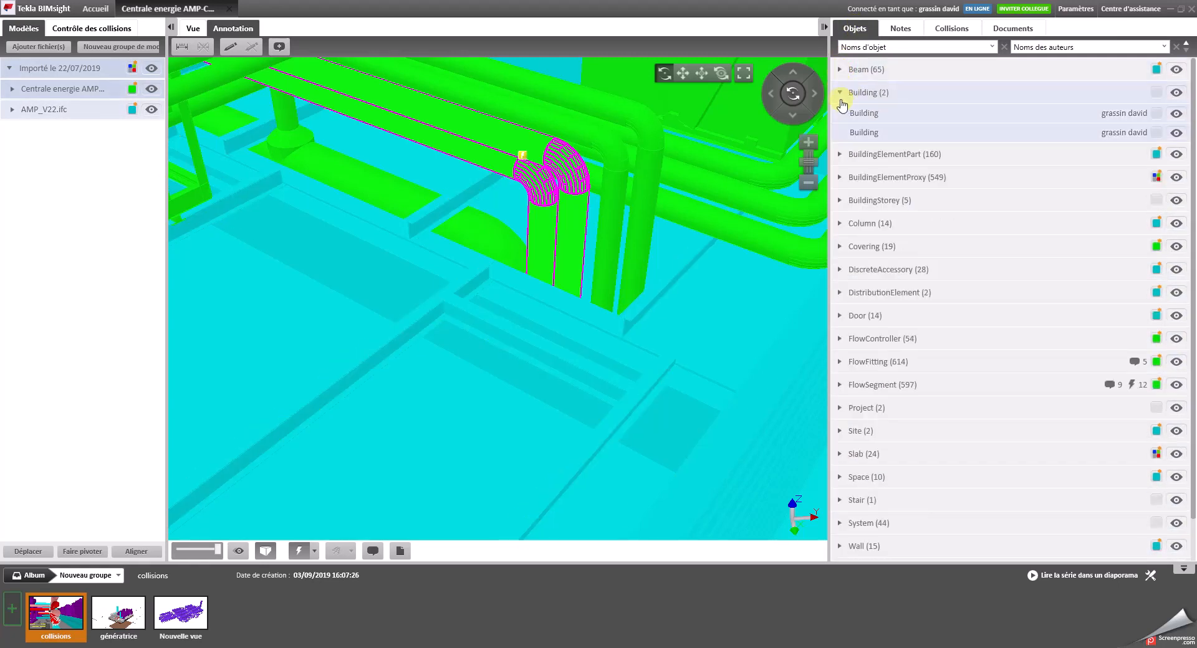
click(840, 91)
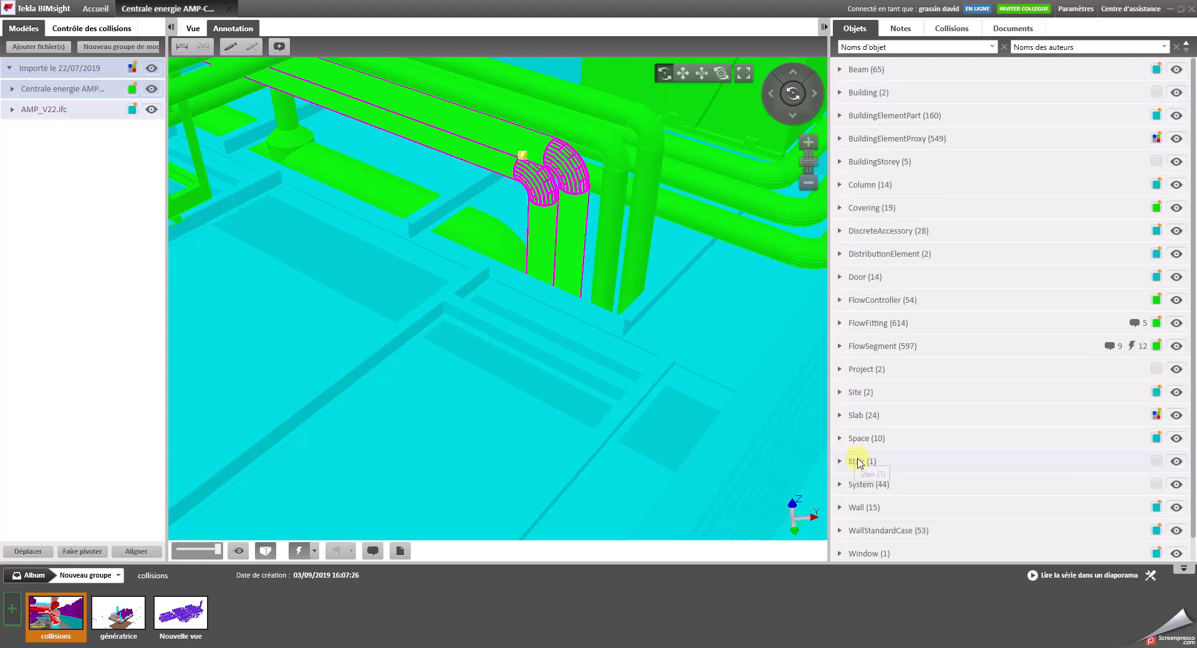
Step: Hide the Space objects and the floor slab in front of the pipe elbows
click(1172, 439)
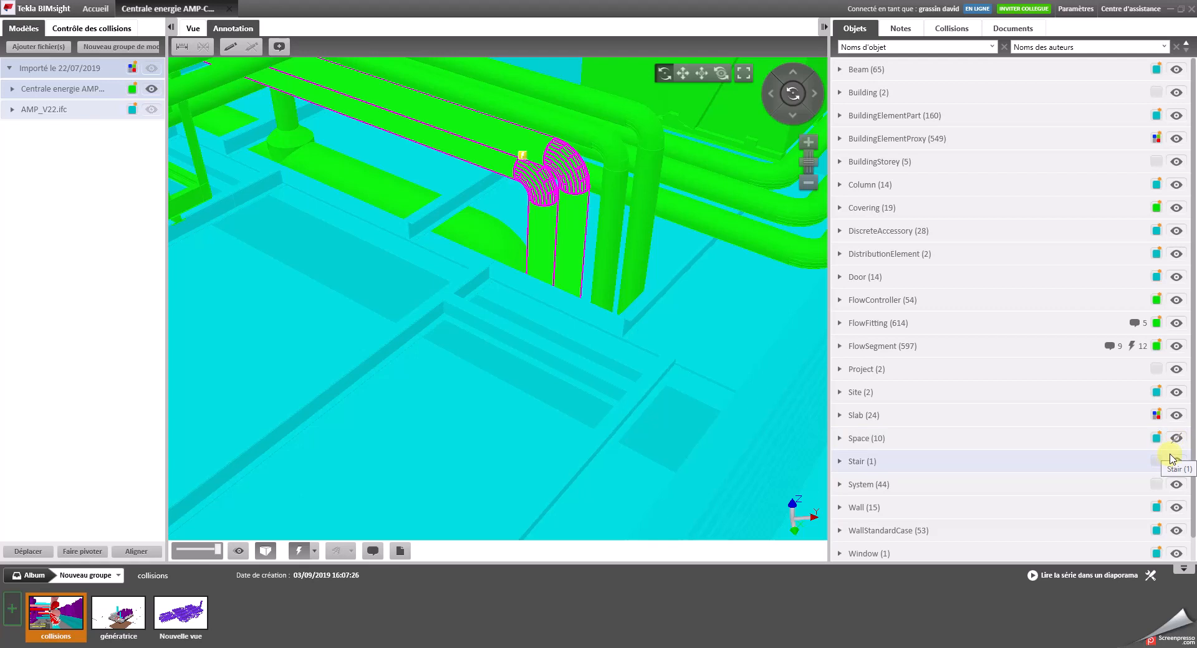
click(468, 431)
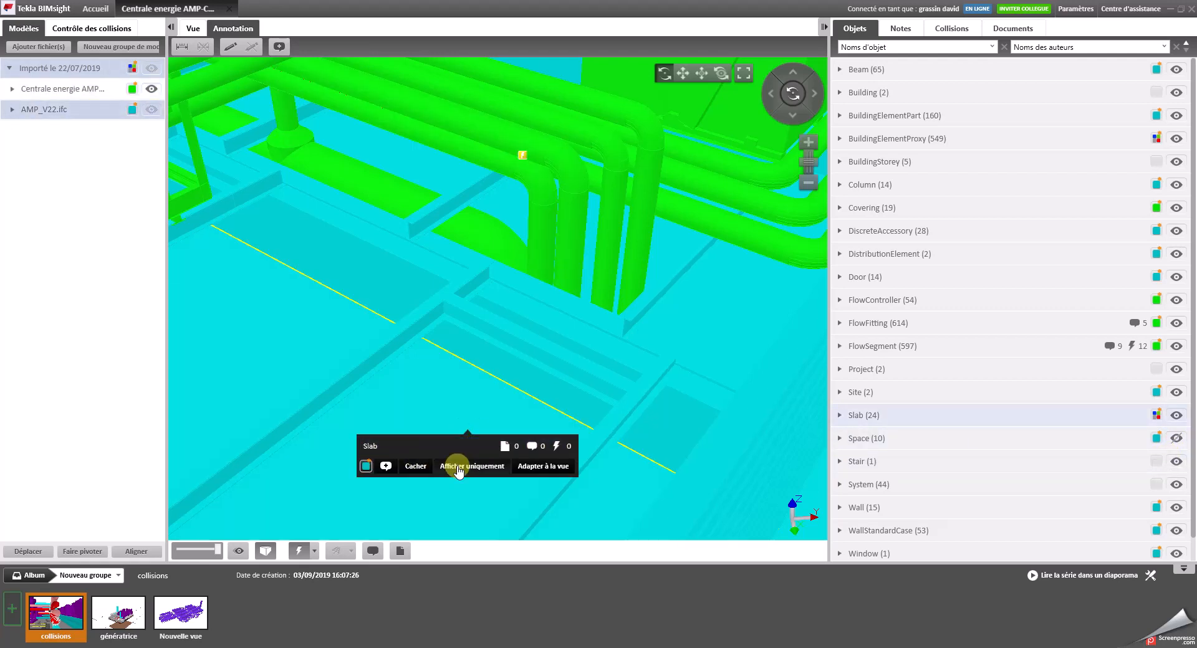
click(413, 467)
scroll(469, 433, down, 5)
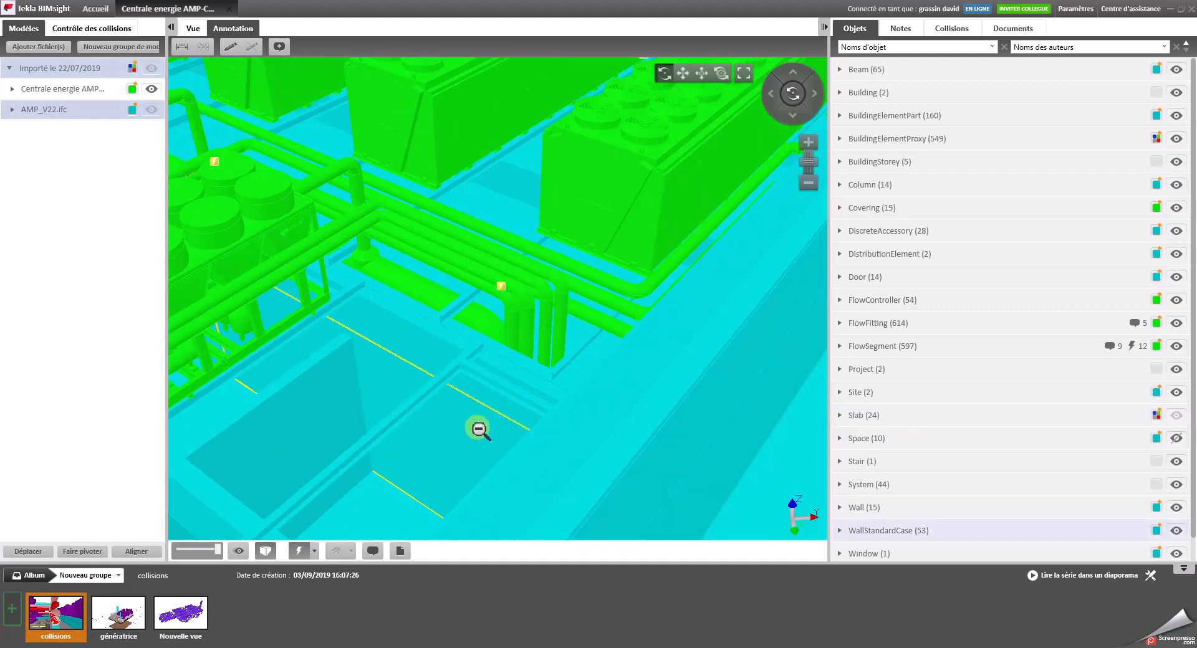
scroll(462, 424, down, 2)
Step: Fit the view to the nearest large rooftop equipment unit, a BuildingElementProxy object
click(440, 417)
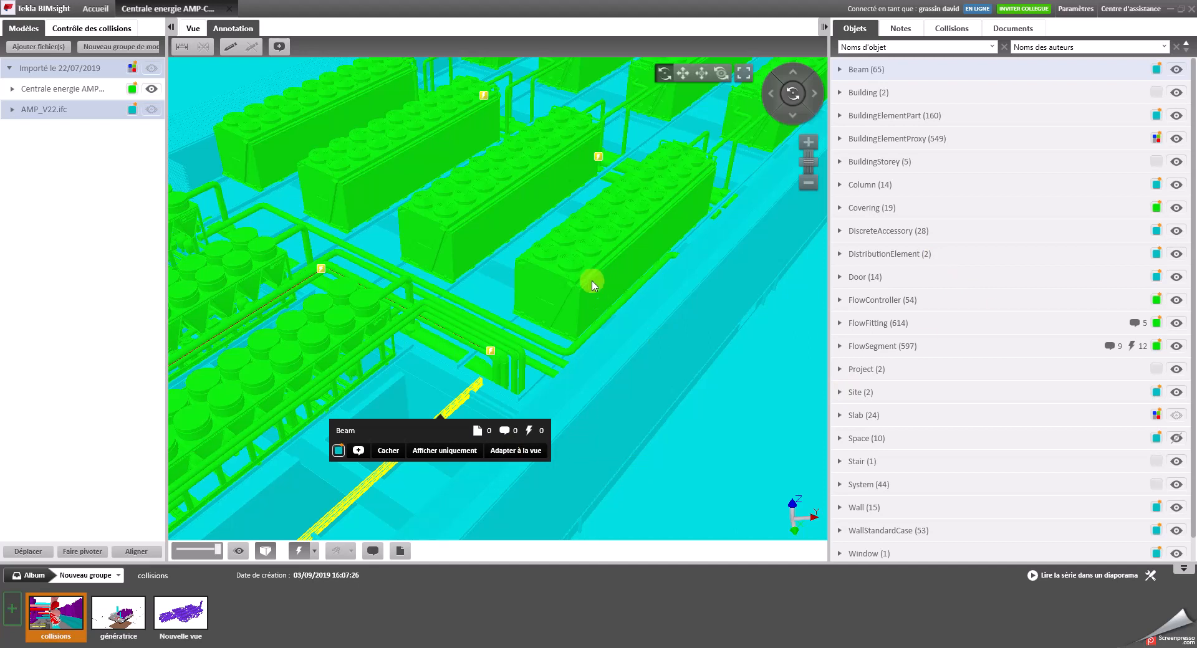
click(578, 274)
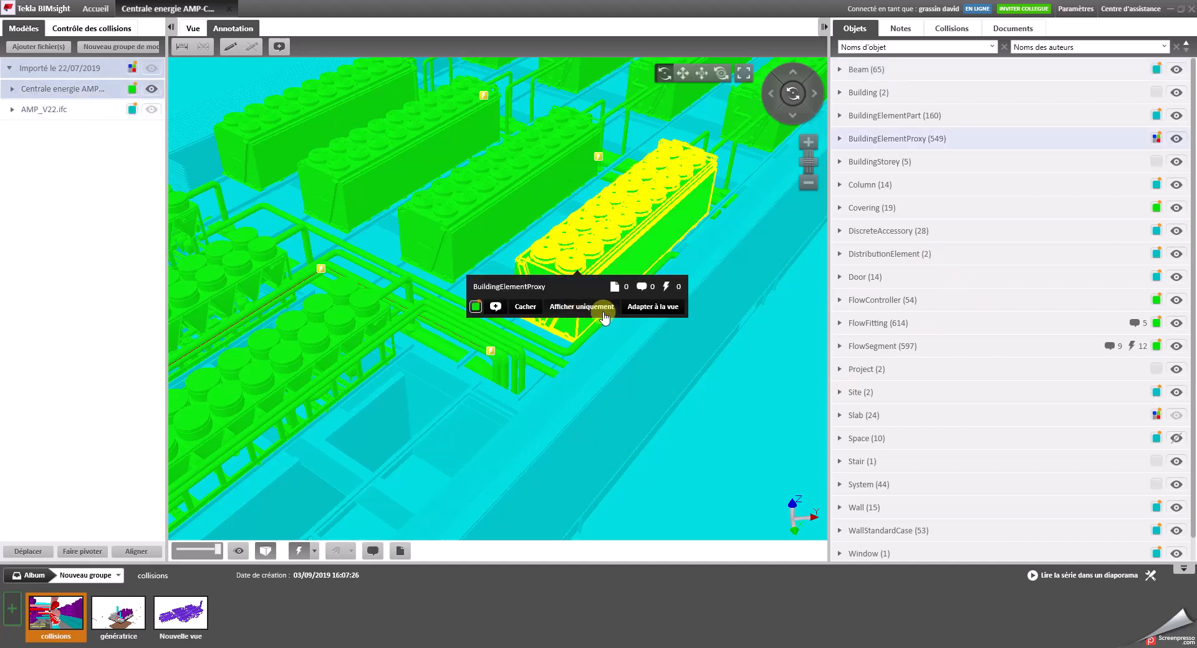
click(656, 308)
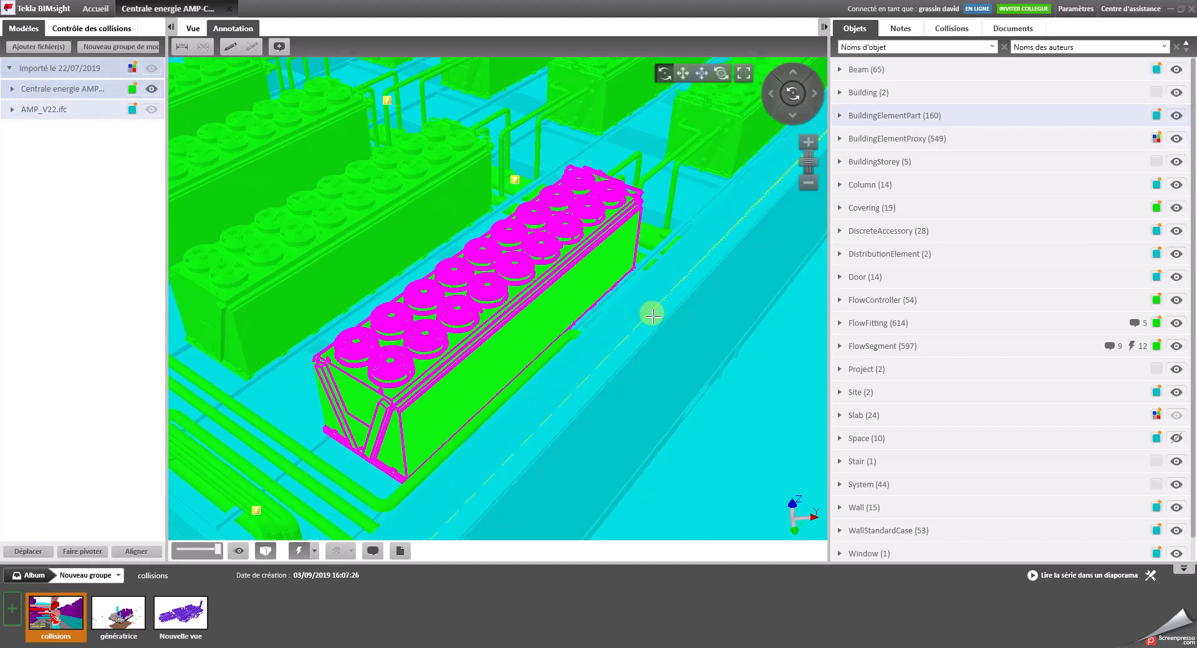
Step: Show only the long thin BuildingElementPart beside the rooftop unit, and undo that isolation
click(584, 350)
click(585, 386)
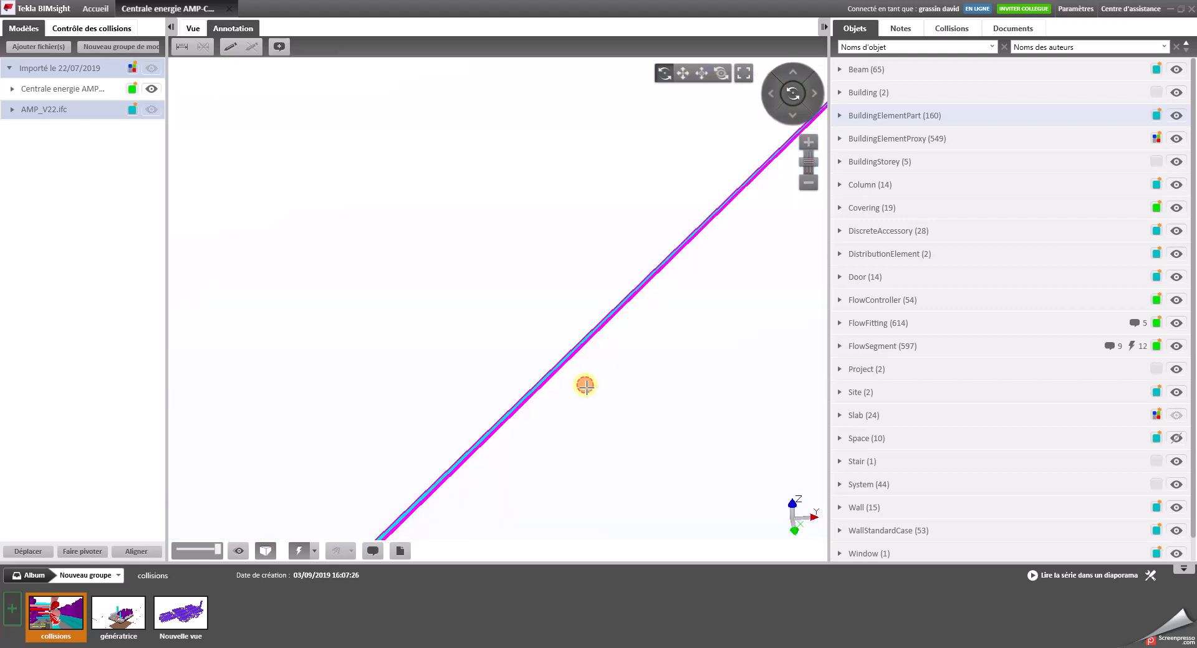
scroll(591, 395, down, 4)
drag(612, 400, 584, 399)
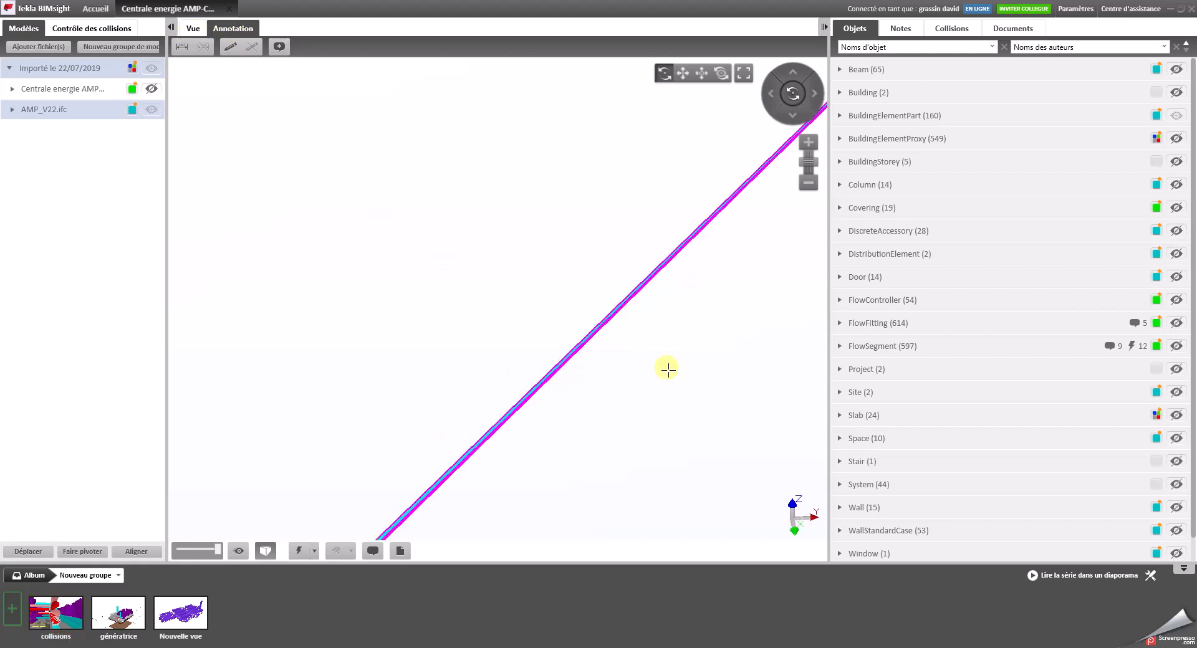
key(ctrl+z)
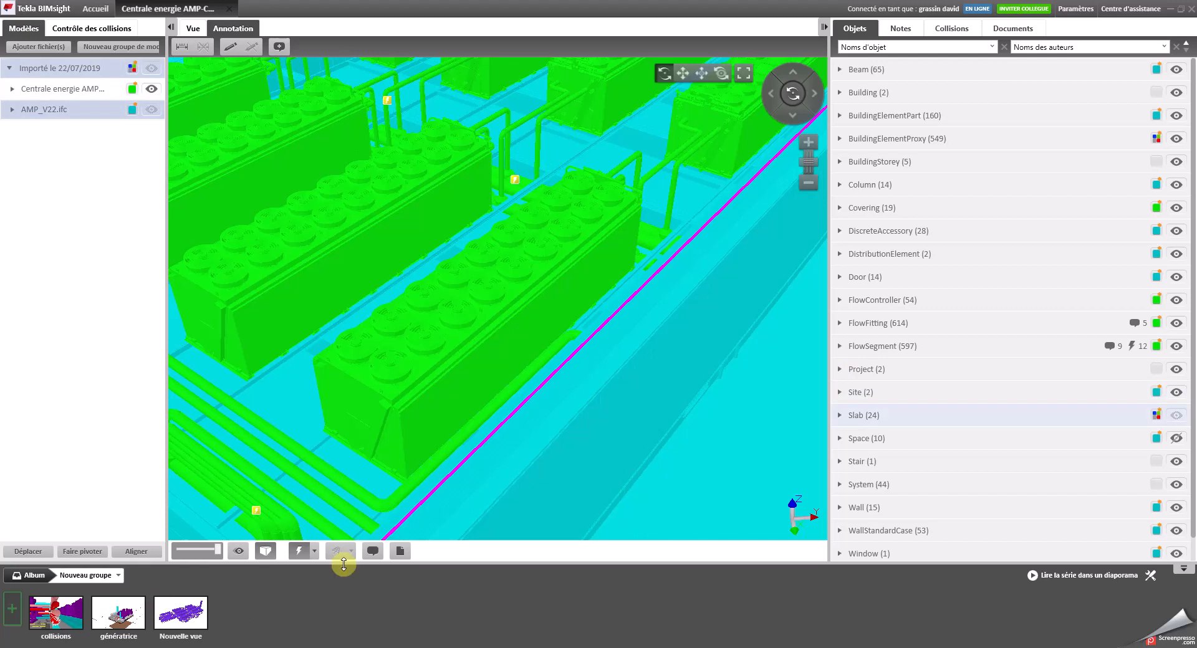
Step: Show only one of the large rooftop equipment units, hiding every other object in both models
scroll(513, 393, down, 2)
drag(636, 406, 588, 405)
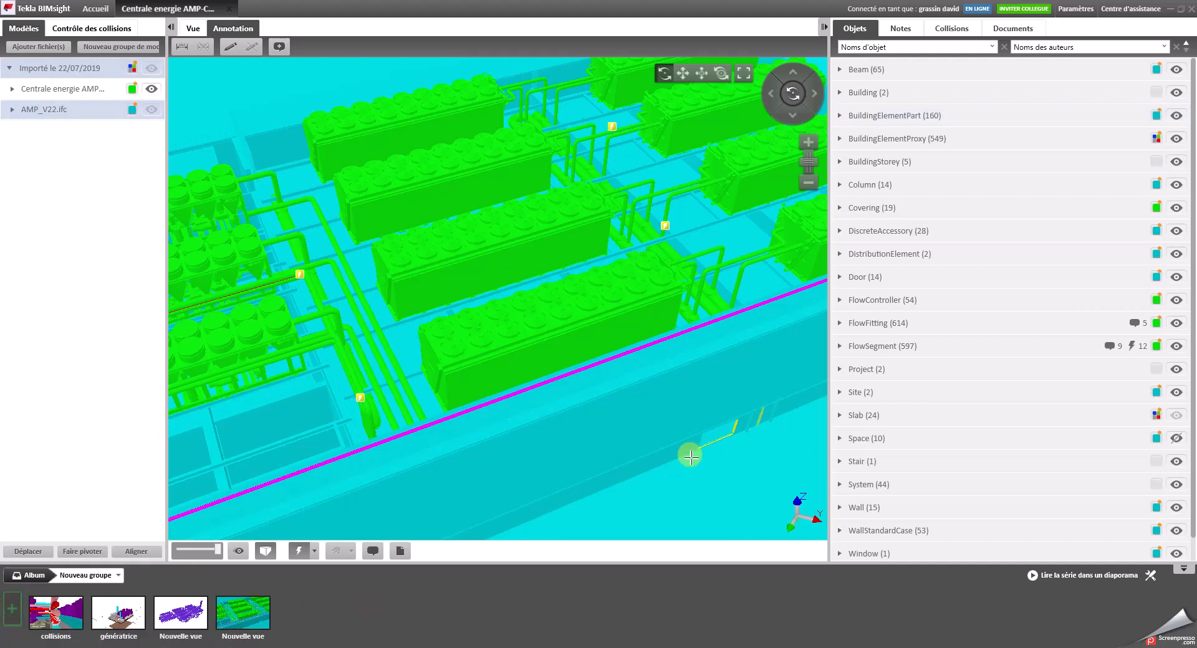
scroll(683, 455, down, 3)
drag(634, 458, 614, 435)
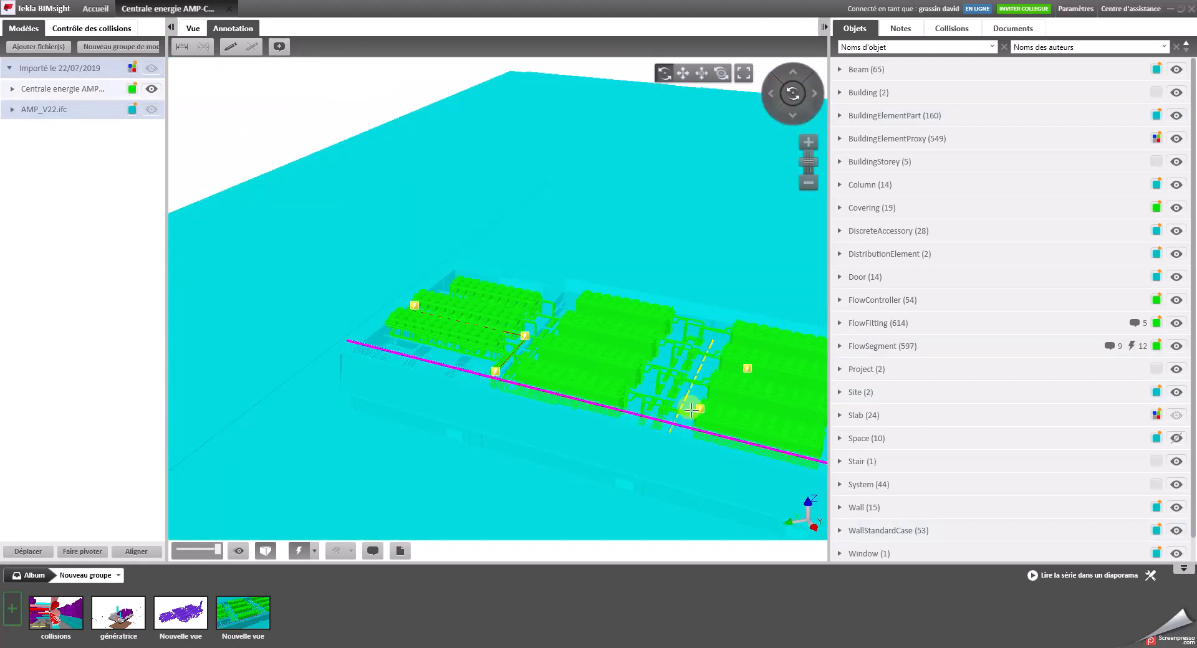
scroll(646, 410, up, 4)
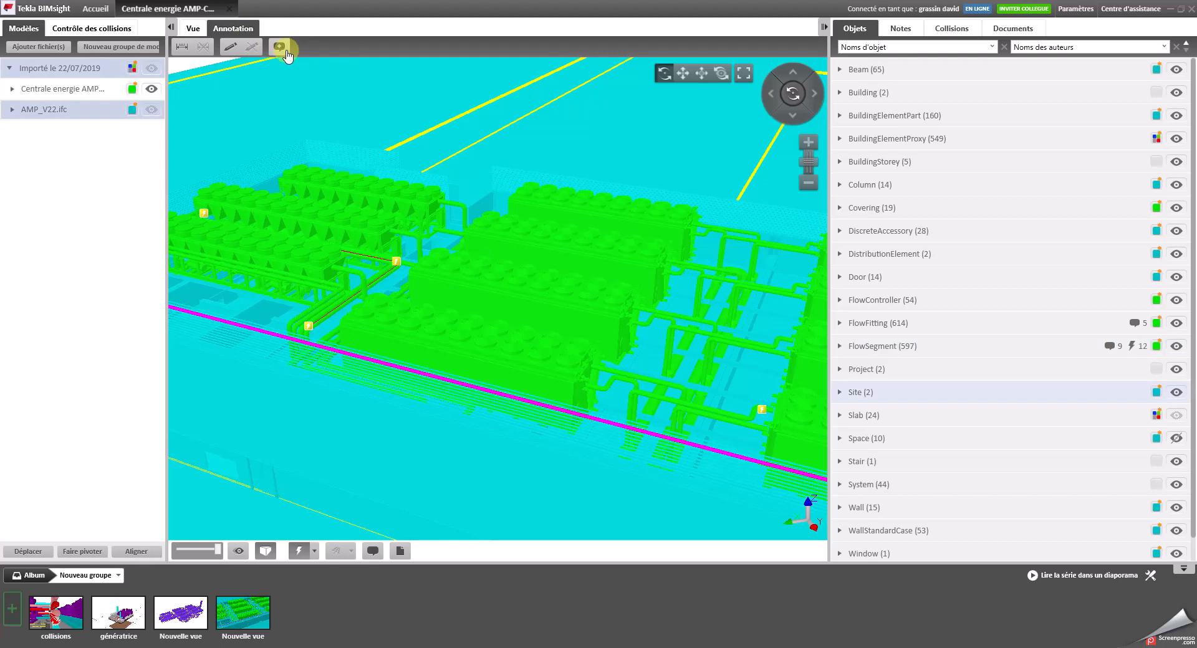
click(435, 290)
click(430, 324)
drag(481, 400, 540, 303)
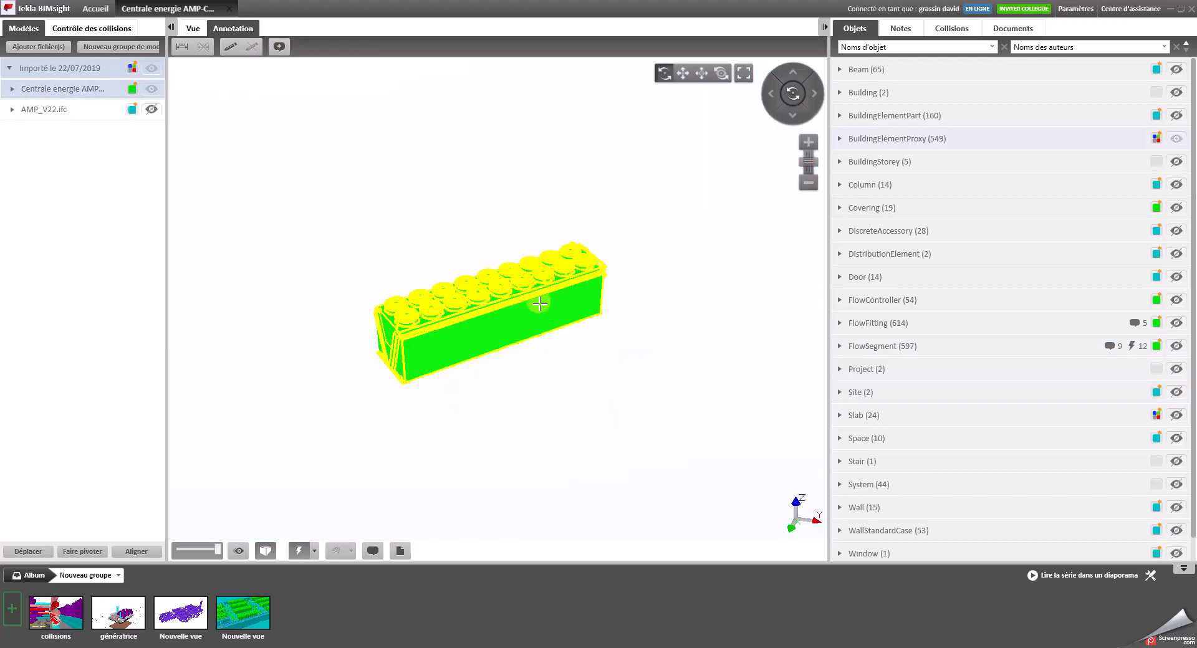
Step: Recolour the isolated BuildingElementProxy rooftop unit blue and clear its selection
click(452, 293)
click(349, 328)
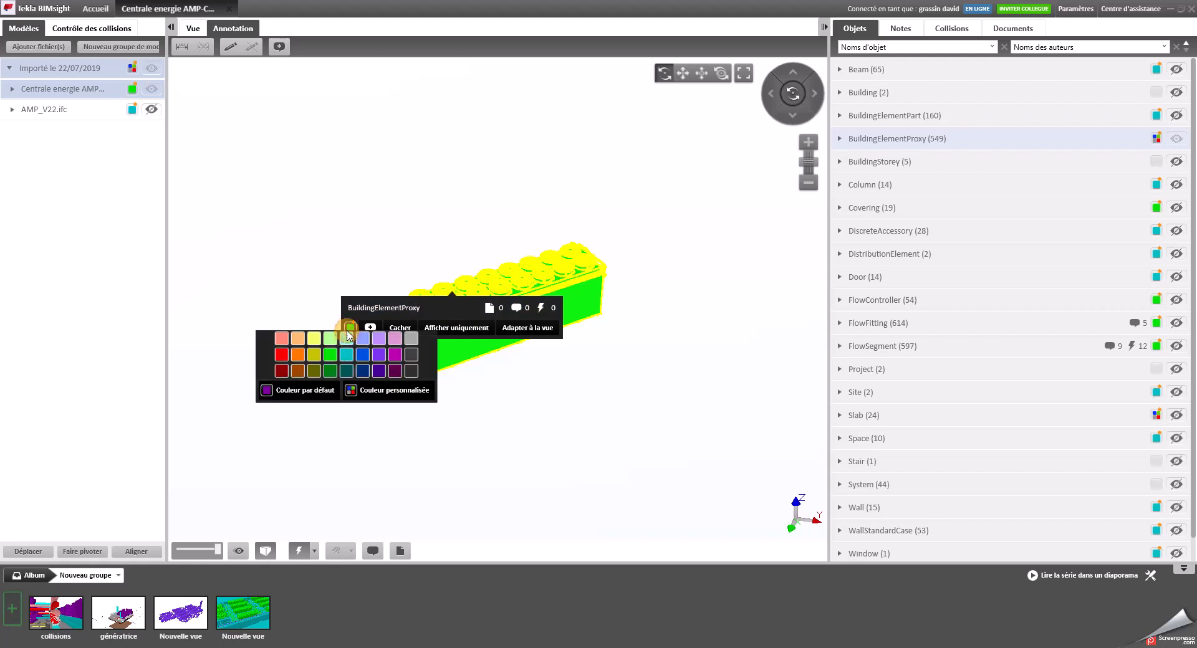
click(359, 355)
click(494, 437)
scroll(517, 436, down, 2)
drag(533, 414, 433, 415)
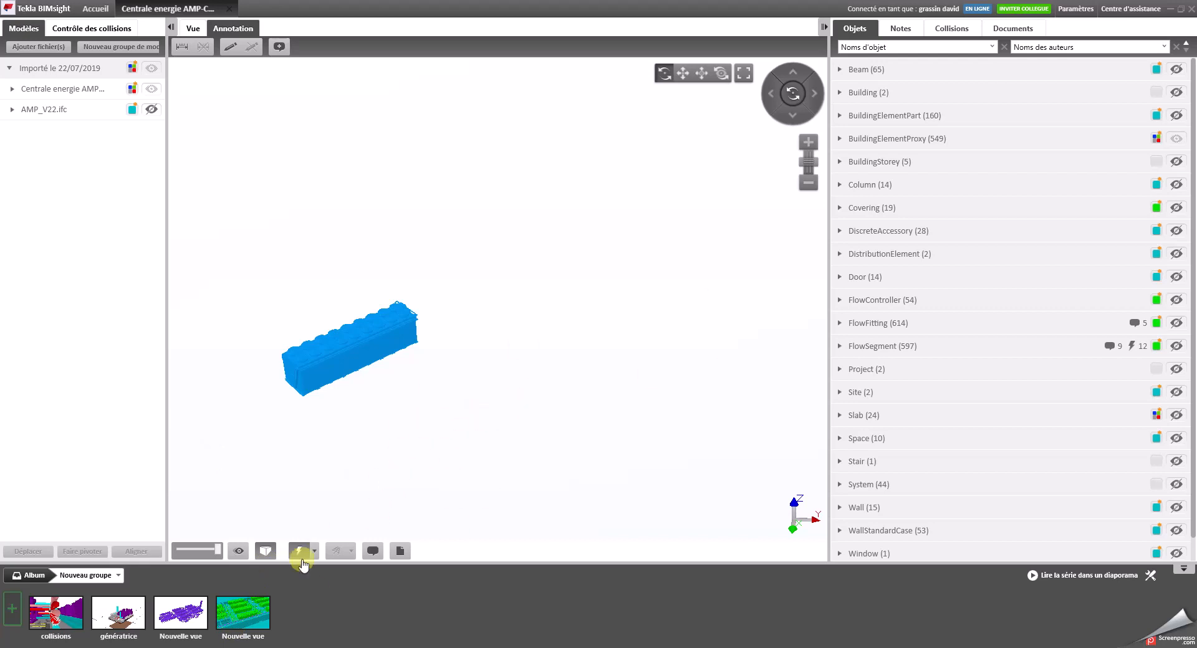
Step: Restore the saved view of the green rooftop equipment and examine the blue unit in its surroundings and the whole site
click(243, 614)
right_click(446, 241)
click(343, 277)
click(354, 316)
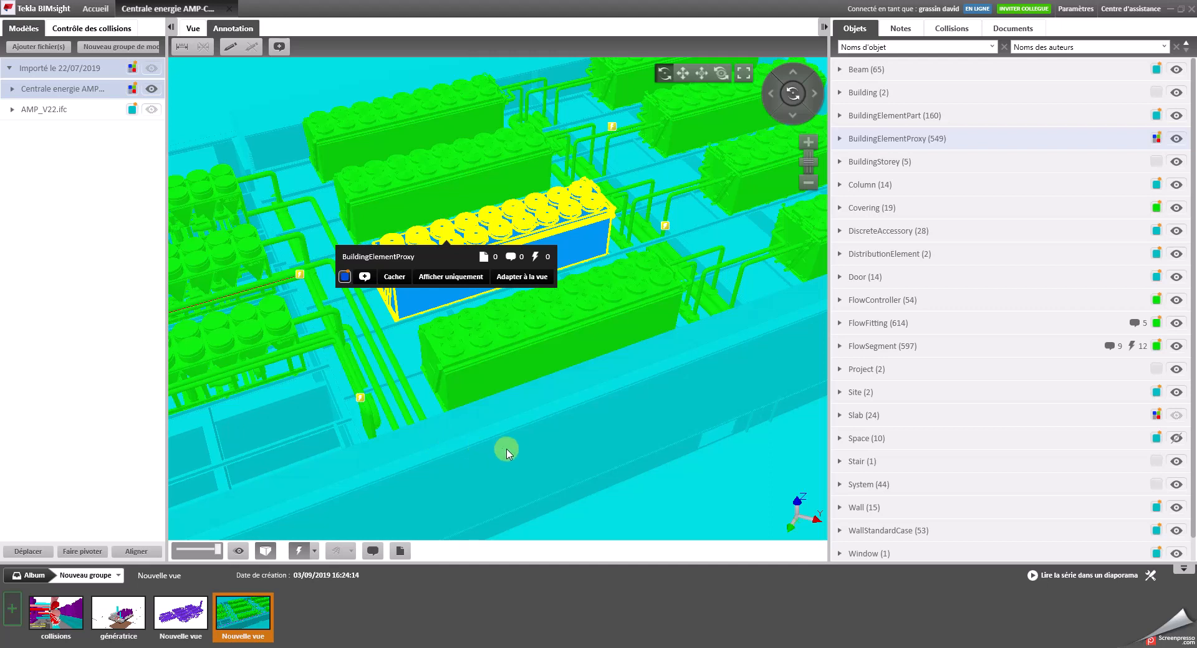
click(51, 433)
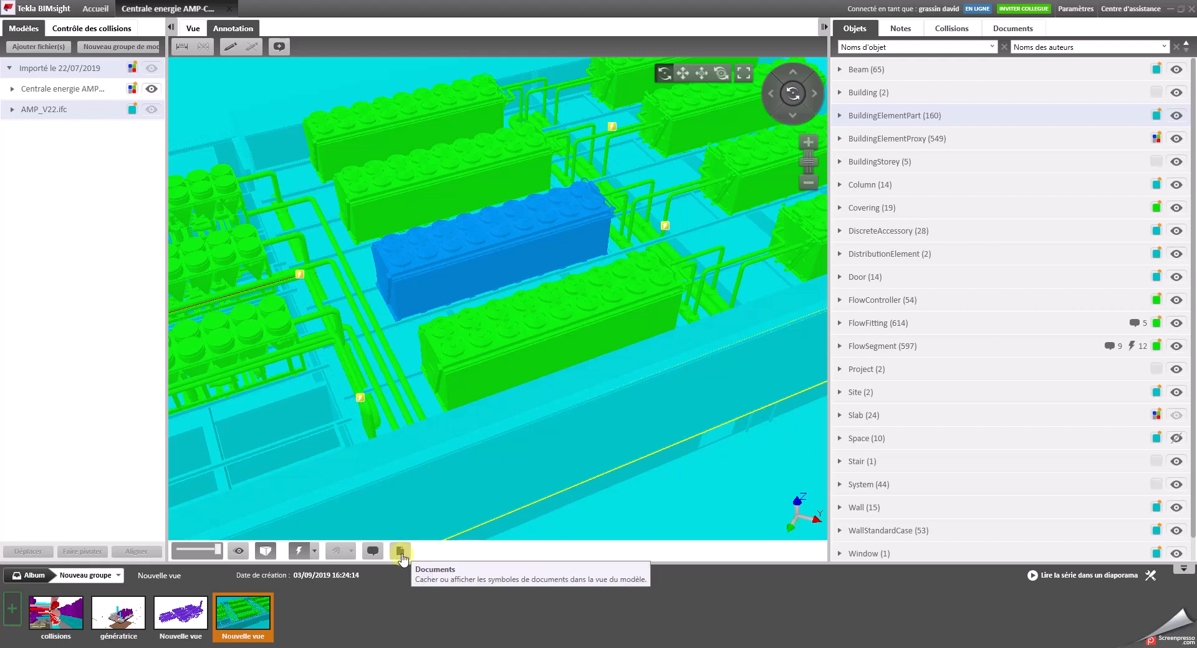
scroll(555, 507, down, 10)
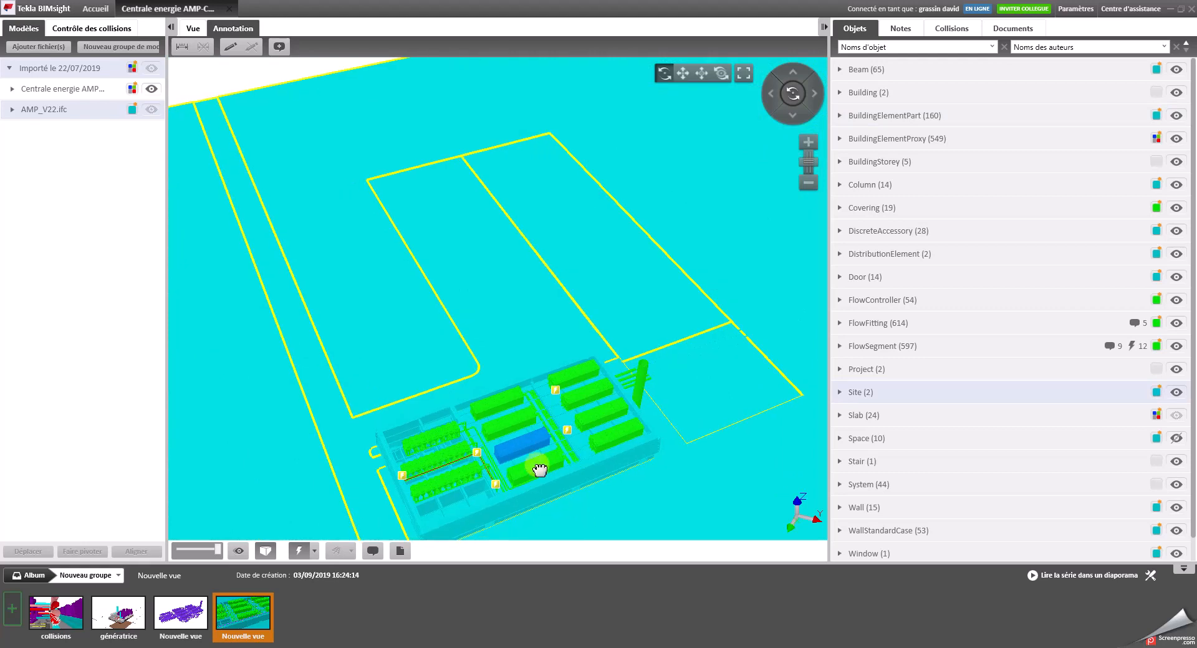
scroll(570, 459, down, 8)
scroll(474, 446, up, 2)
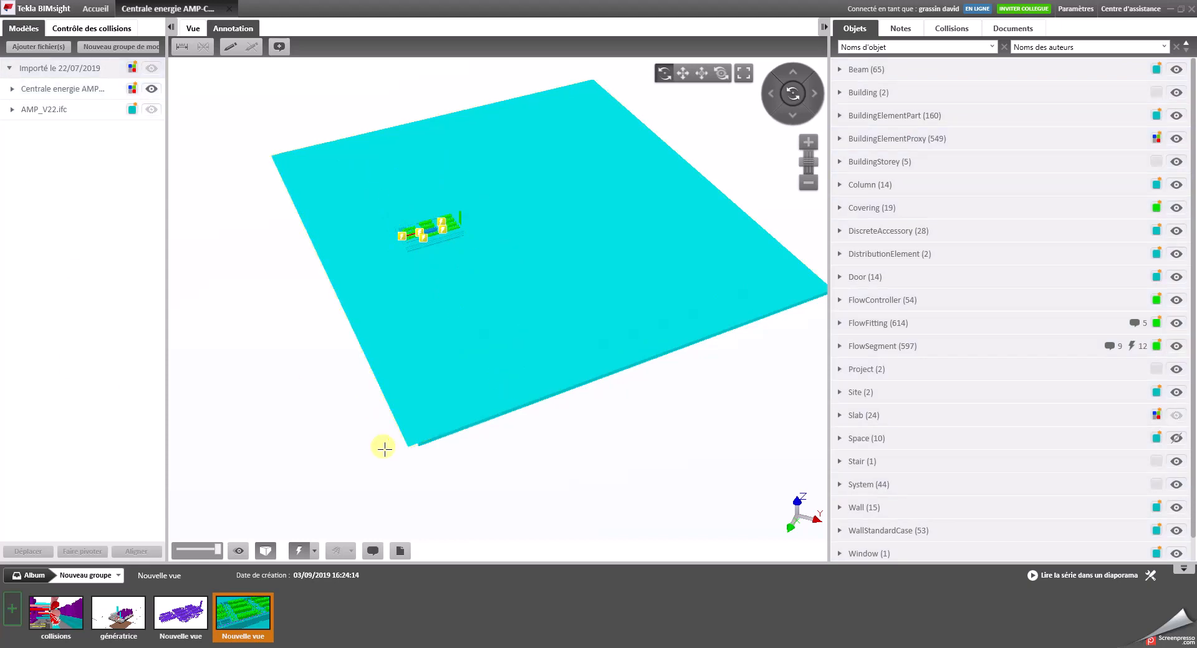
middle_drag(617, 465, 647, 489)
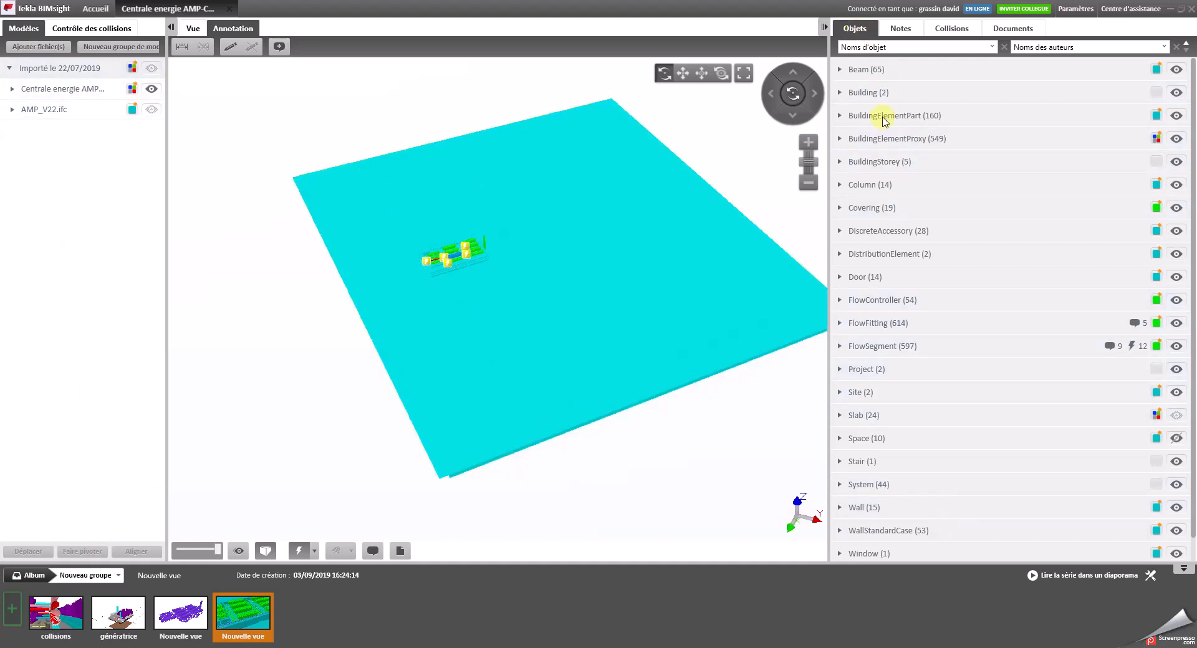
Step: Open the note "lever la canalisation supérieure", display both of its attached views in the model, and close the note
click(894, 34)
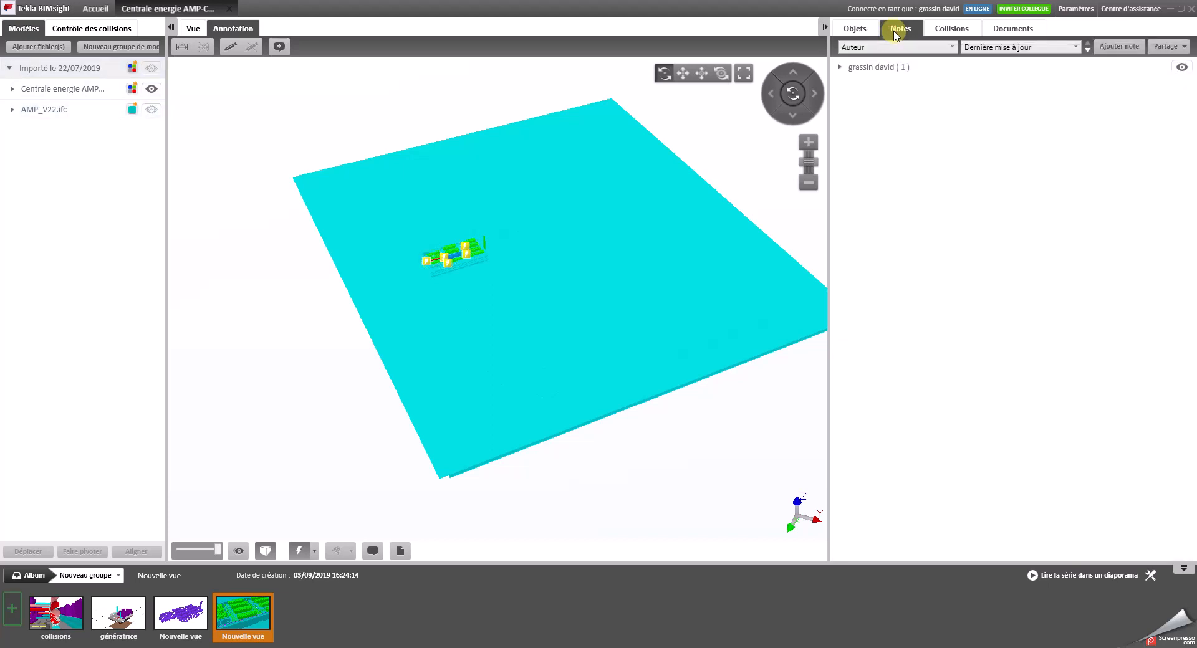
click(840, 67)
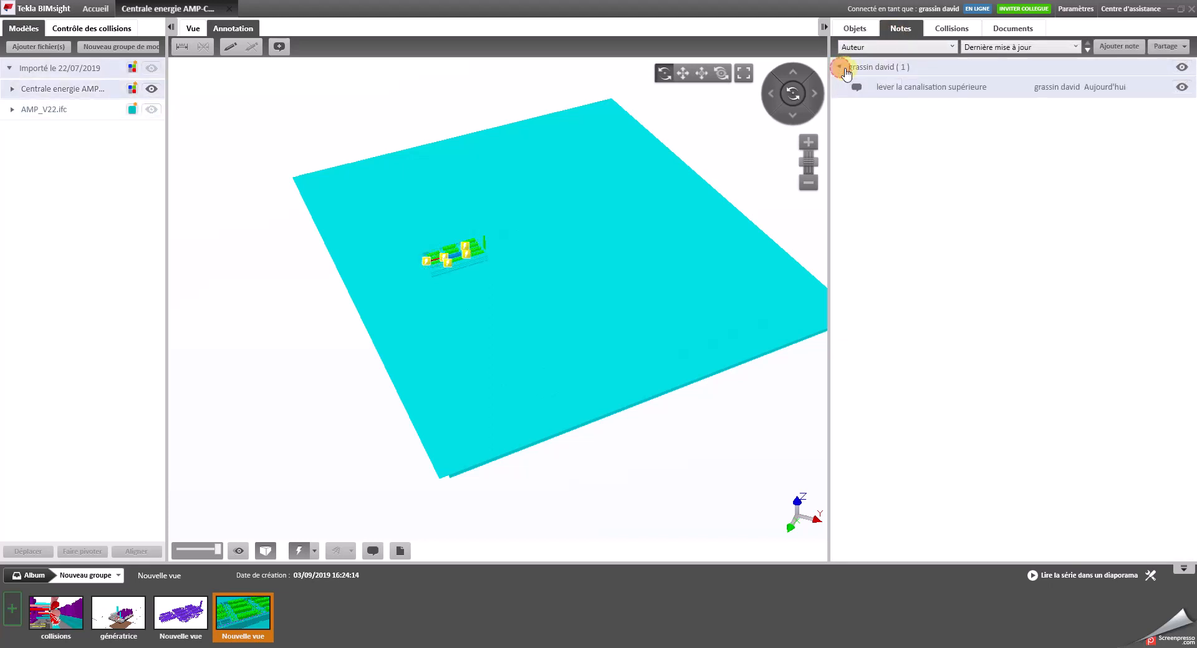
double_click(910, 89)
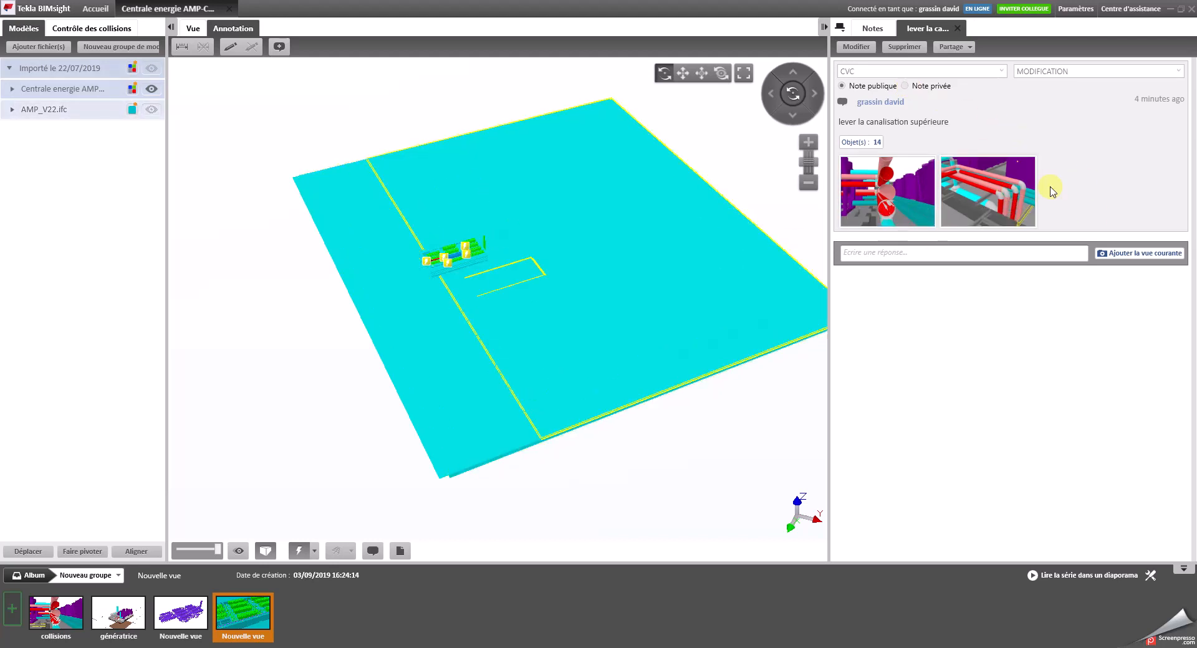
mouse_move(888, 187)
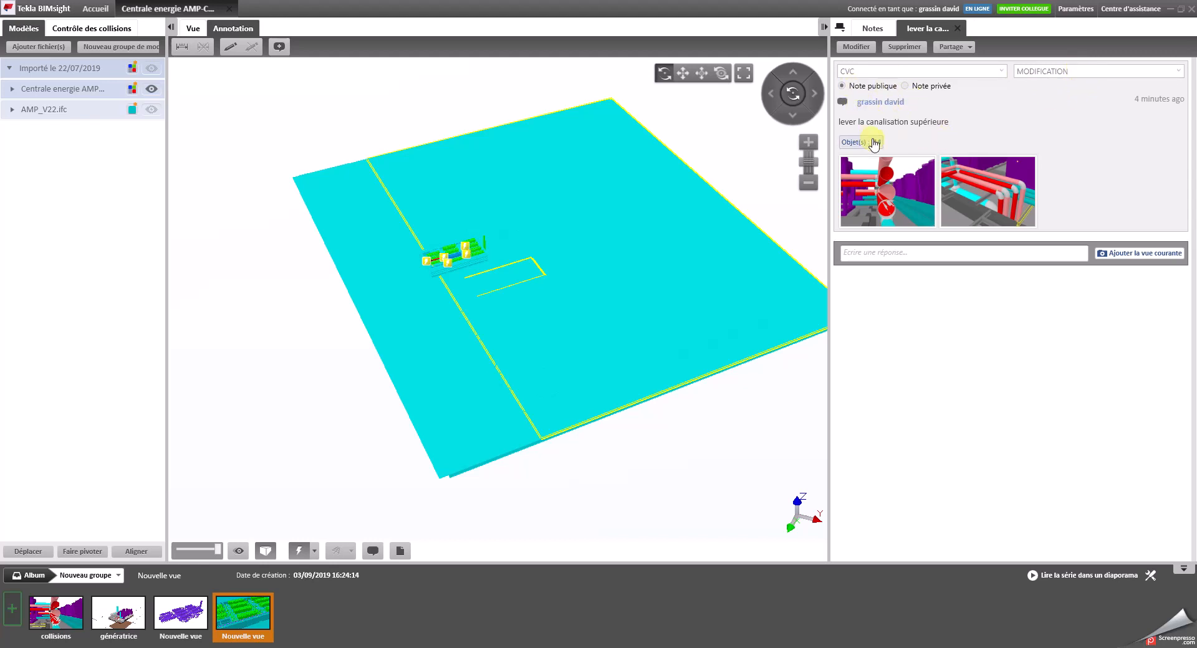
click(873, 192)
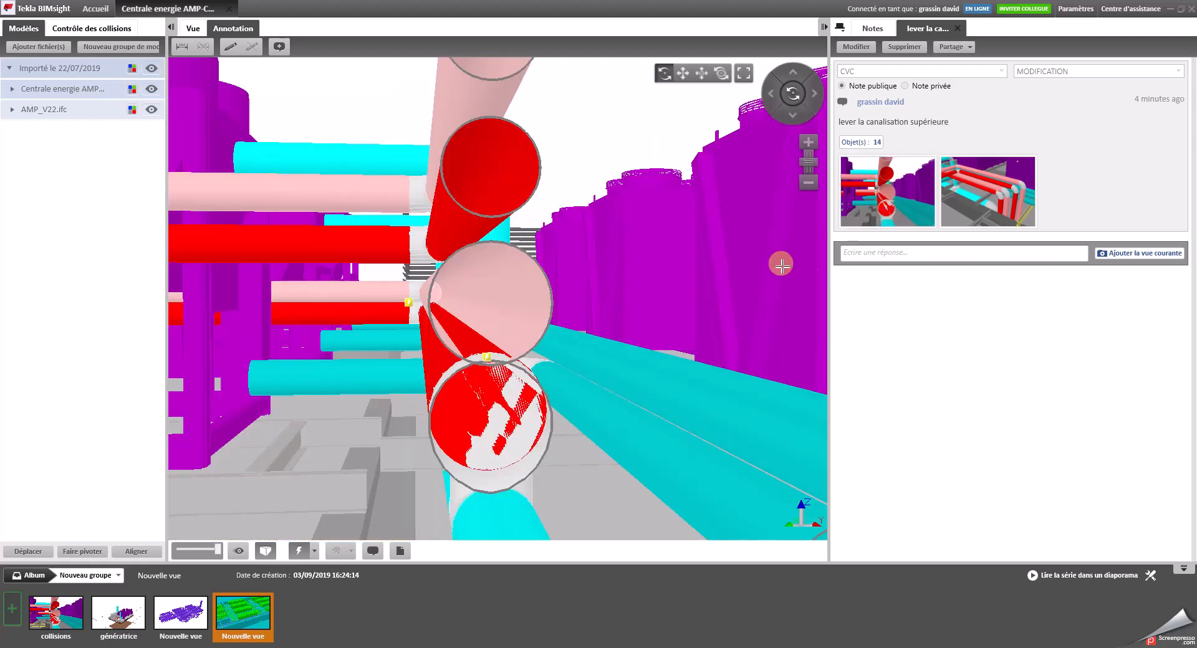
click(986, 187)
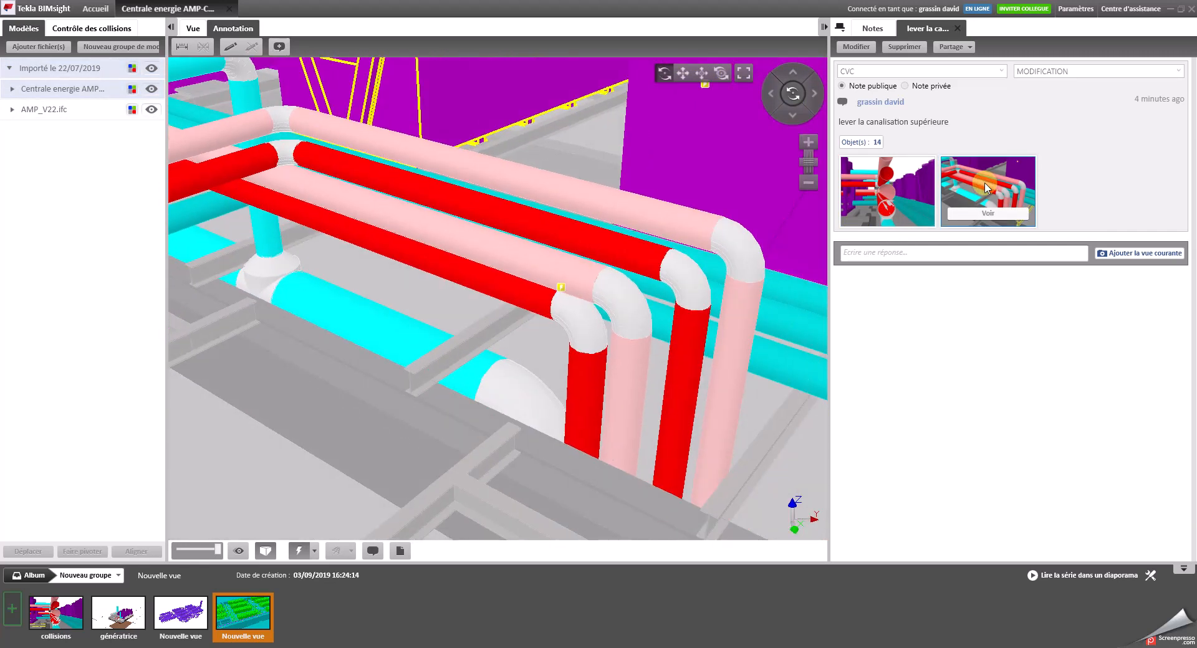
click(957, 29)
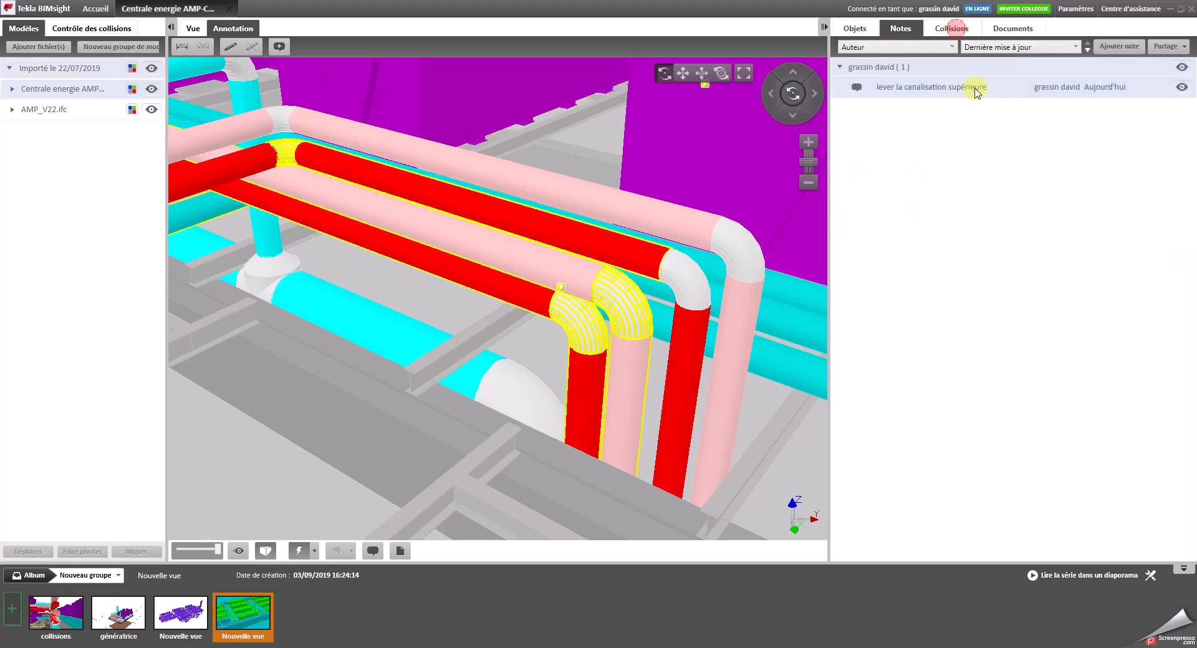
Step: List the collisions of the rule "gaine et canalisation" and sort them by status (Trier par Statut)
click(955, 30)
click(909, 70)
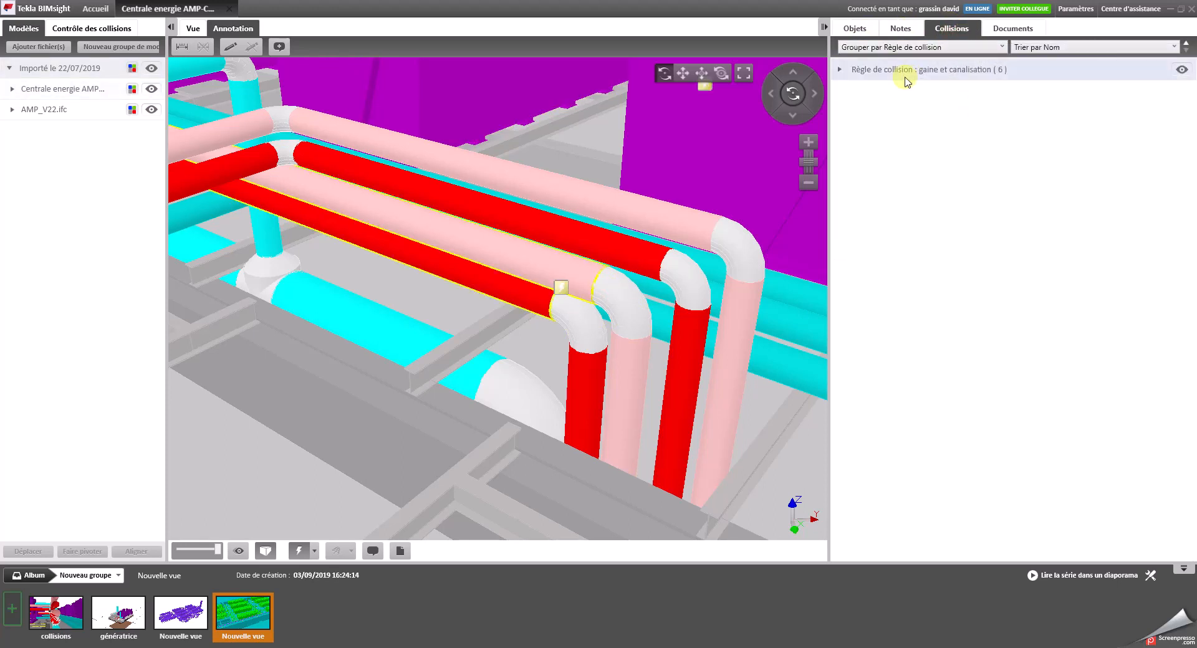
click(841, 71)
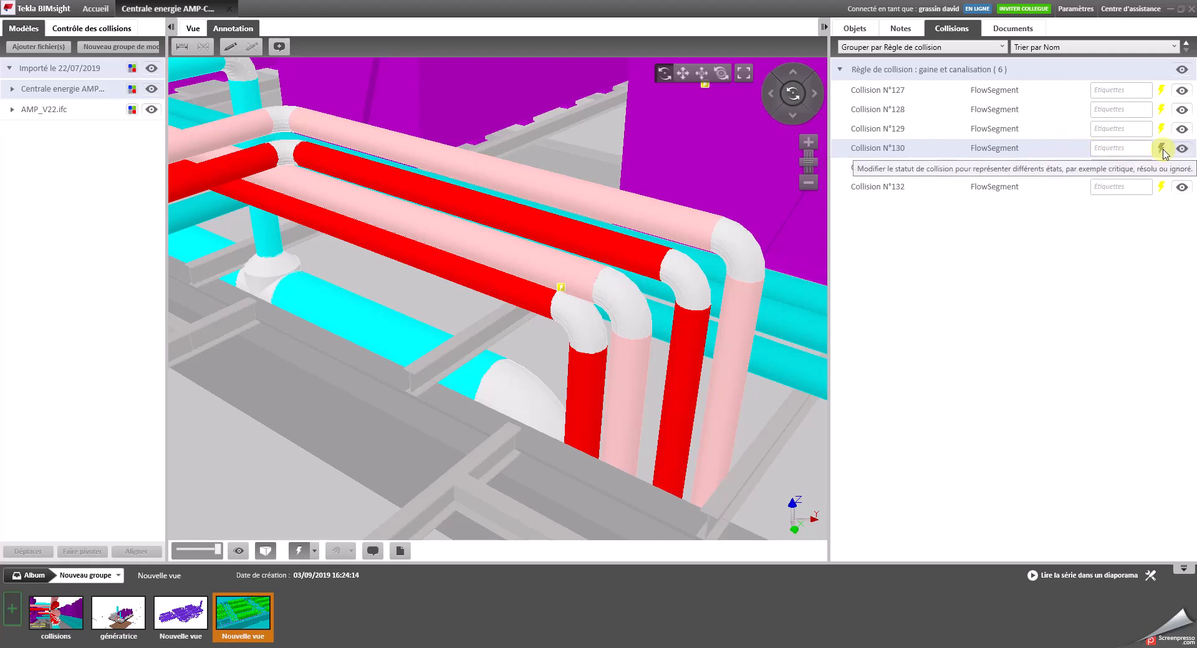
click(1047, 47)
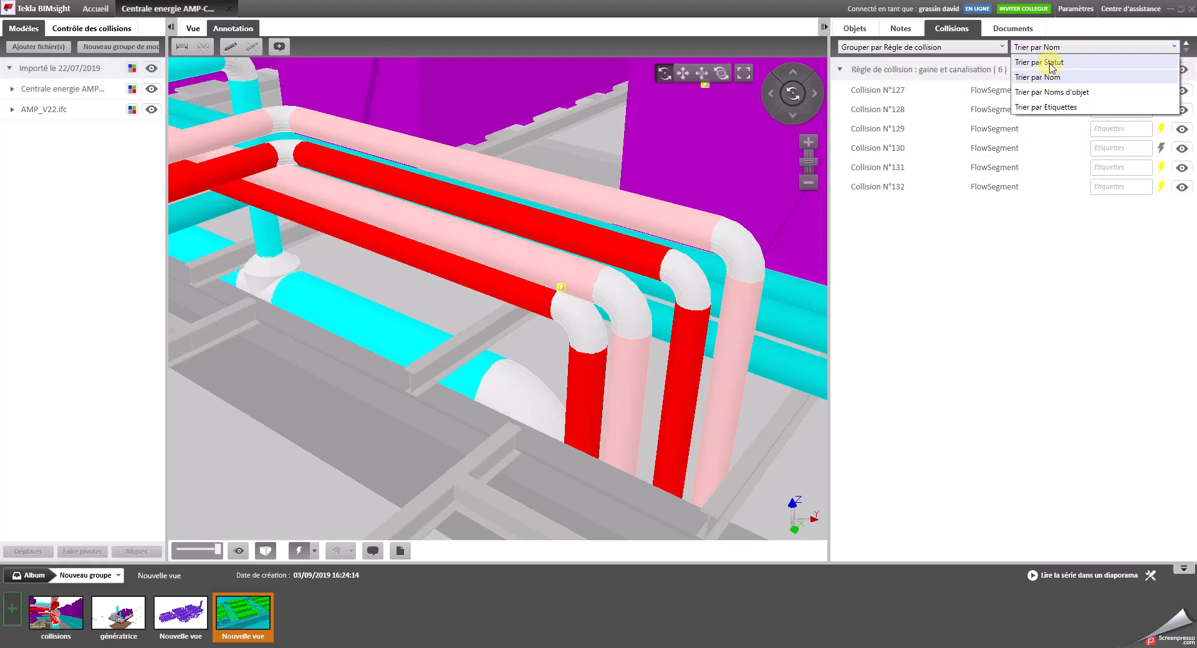
click(1052, 62)
click(1176, 46)
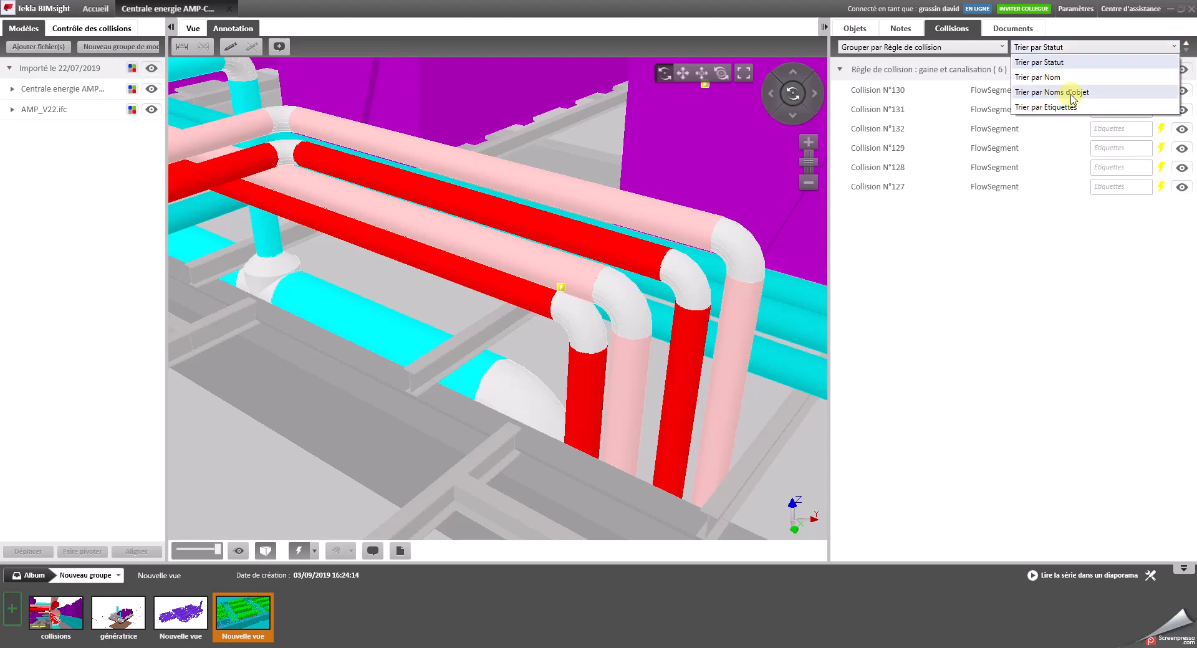
click(999, 68)
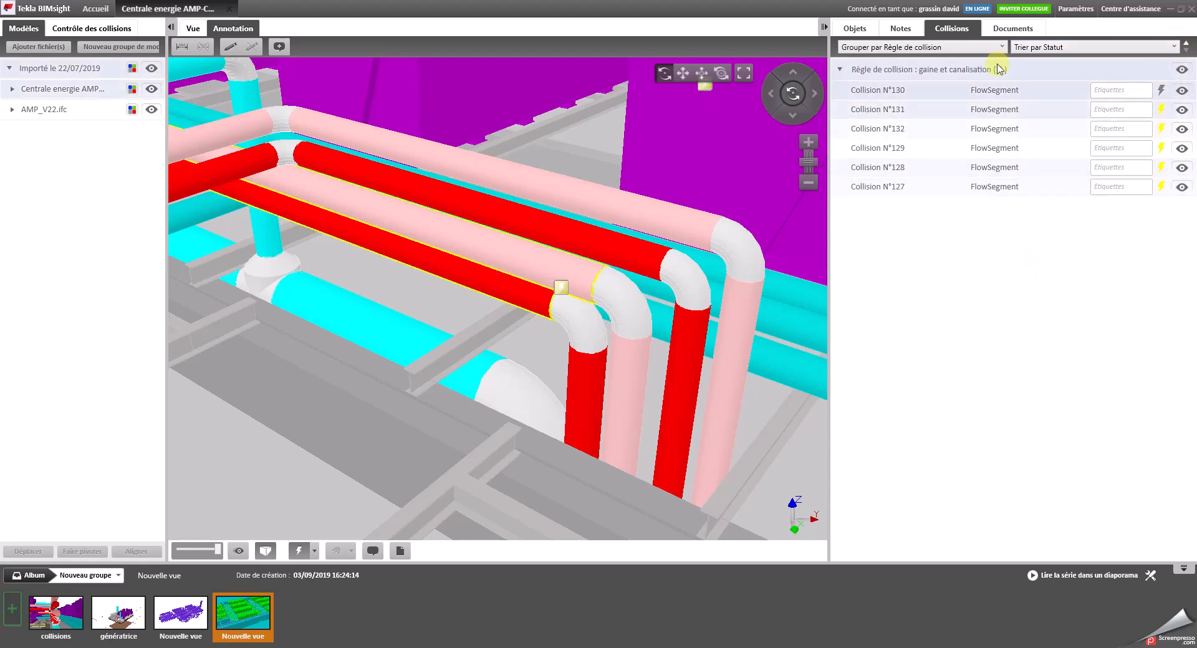
Step: Review the project's documents list, show the note symbols in the model, and open the note attached to the pipes near the roof edge
click(1006, 31)
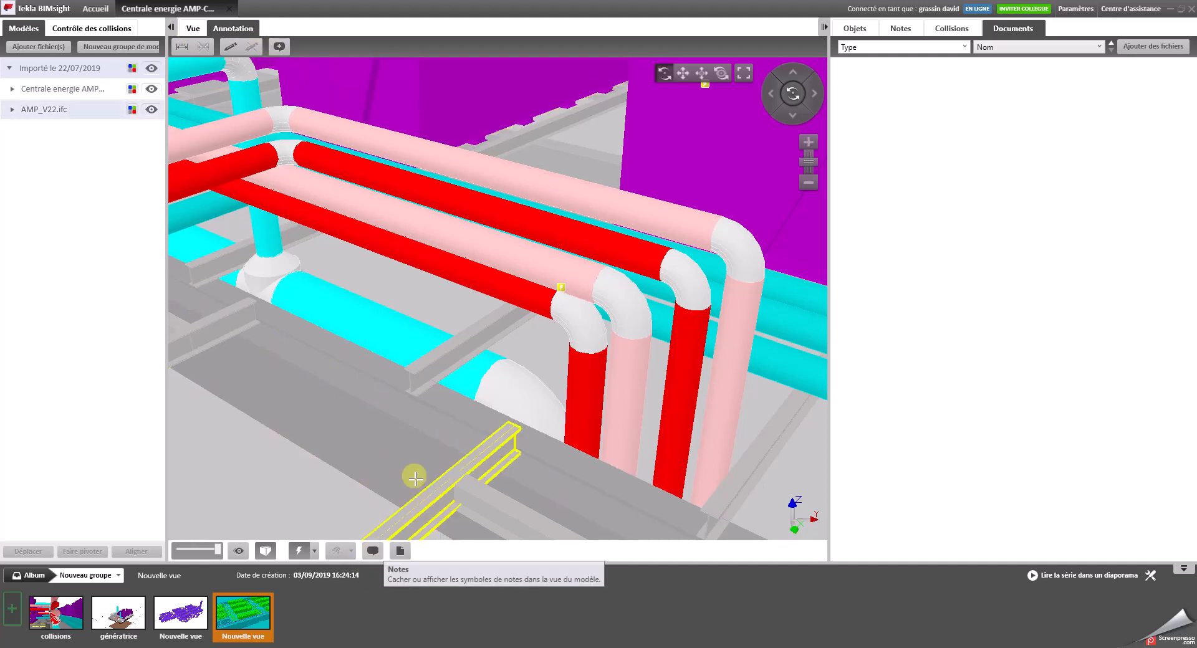
scroll(434, 426, down, 5)
scroll(434, 426, down, 10)
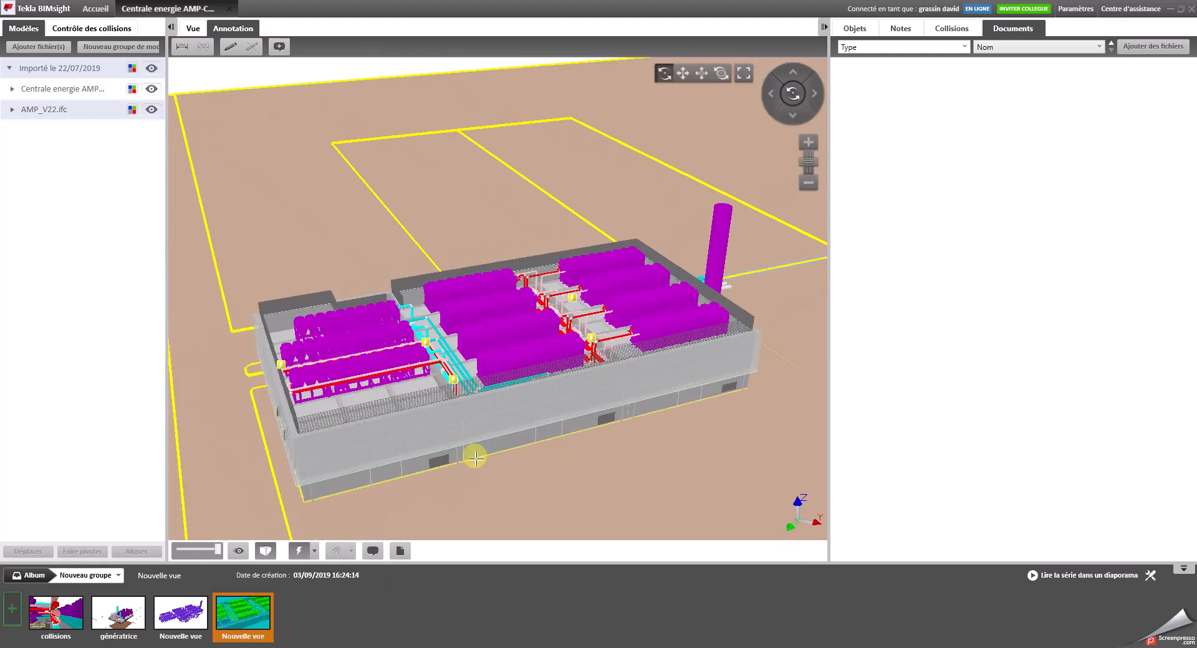
click(372, 556)
drag(436, 477, 462, 459)
scroll(408, 402, up, 8)
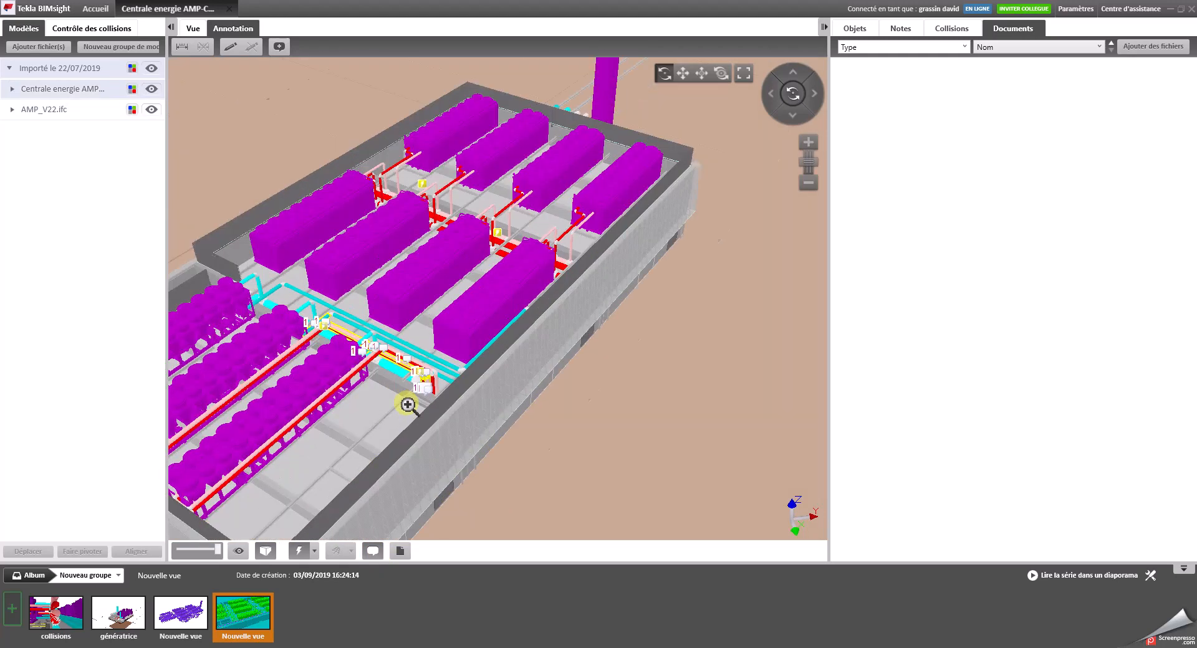
click(473, 367)
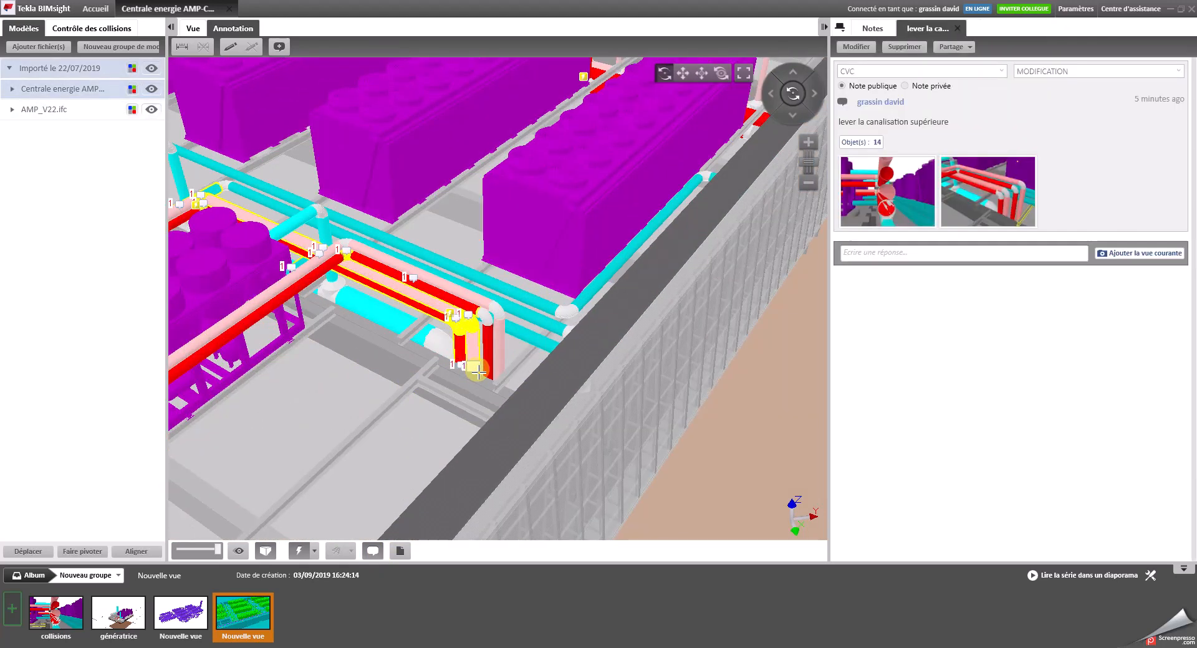
Step: Check another note symbol on the red and pink pipes, and hide the note symbols across the whole building
click(415, 281)
drag(412, 385, 372, 380)
scroll(387, 339, down, 5)
scroll(395, 396, down, 5)
drag(458, 432, 515, 428)
scroll(390, 489, up, 4)
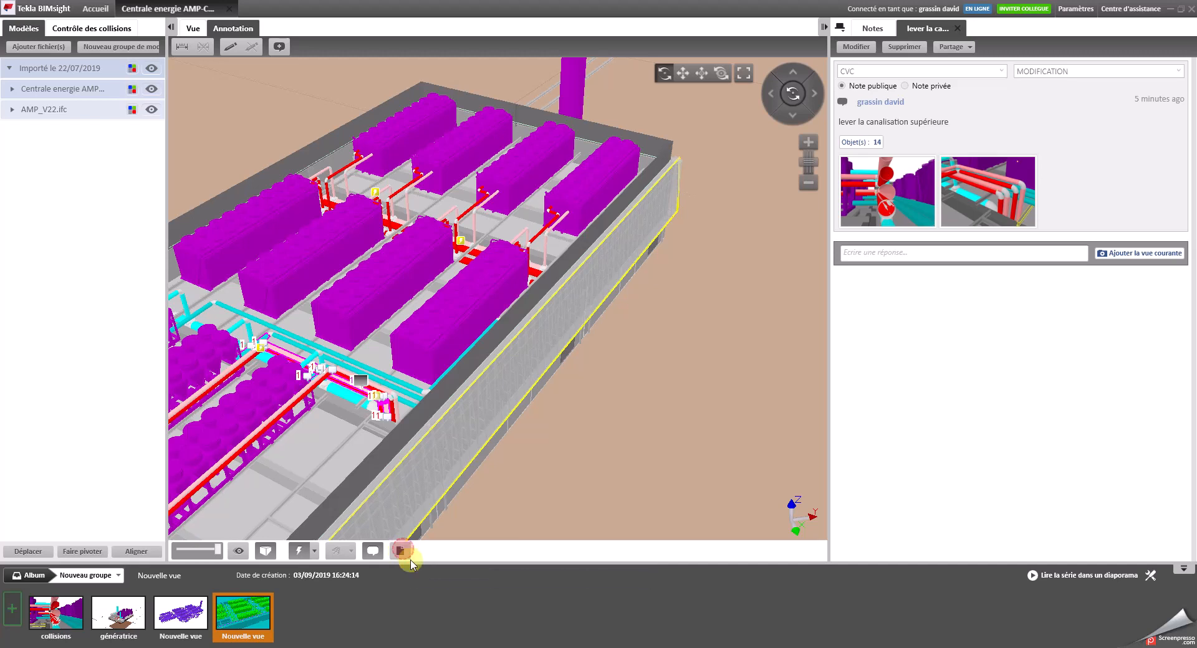
click(372, 551)
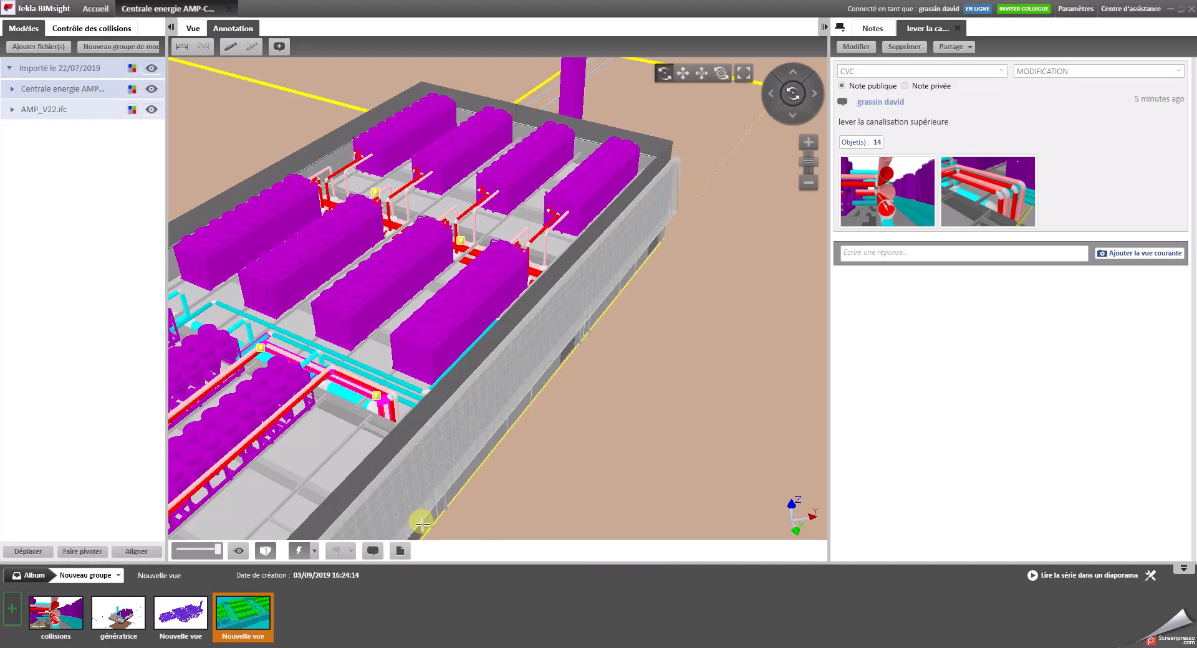
scroll(617, 411, down, 4)
drag(617, 411, 513, 439)
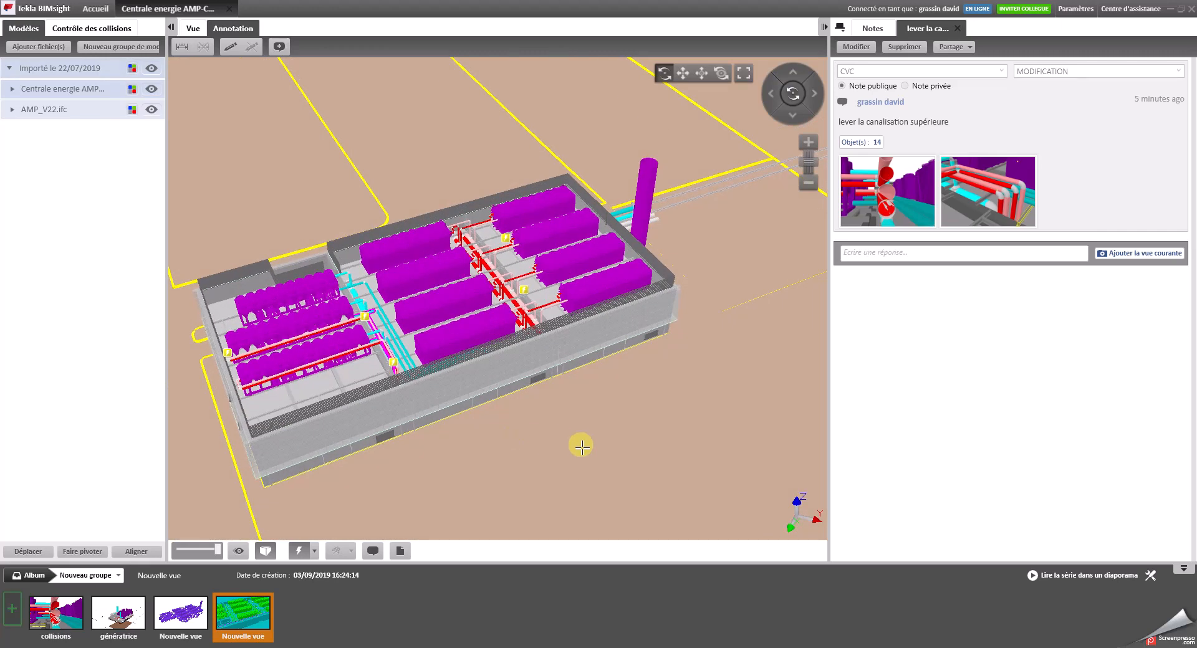
Step: Export the project notes to a BCF file (*.bcfzip) named "note 7" in the Fichiers créés folder
click(877, 28)
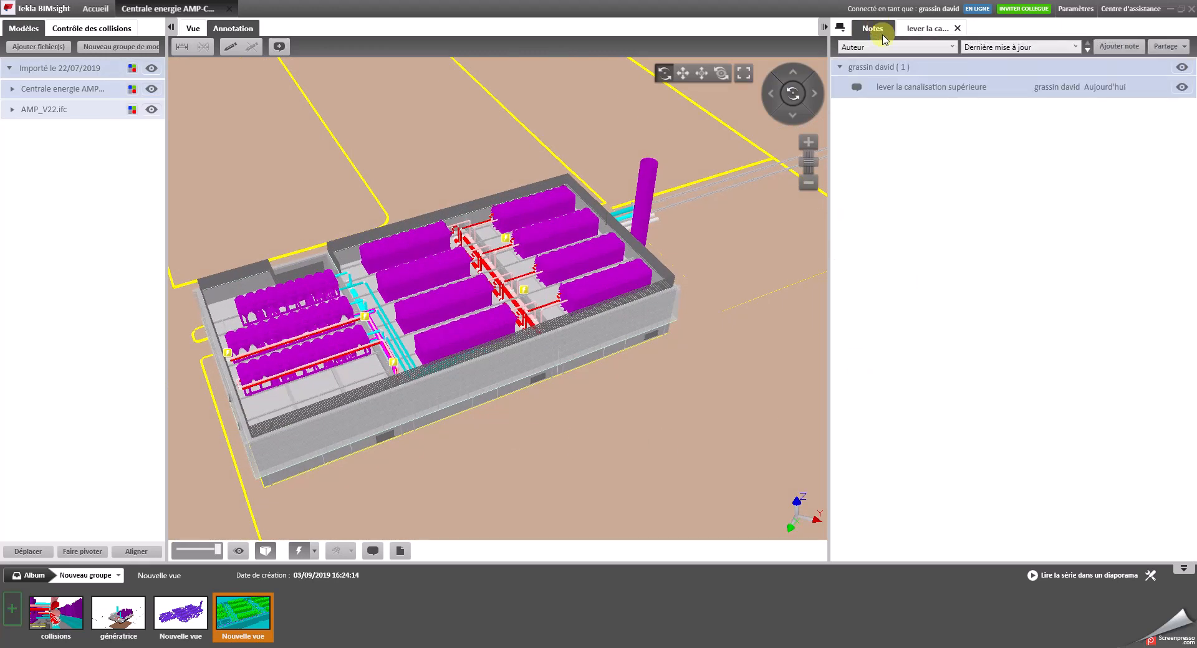
click(1161, 46)
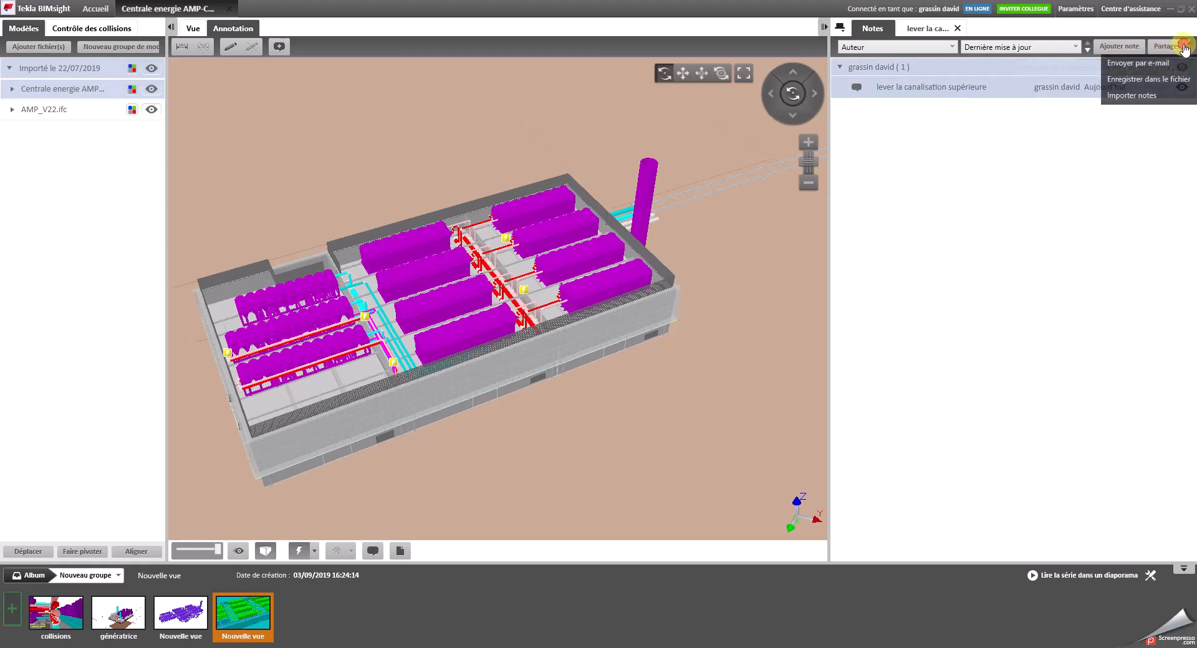
click(1122, 79)
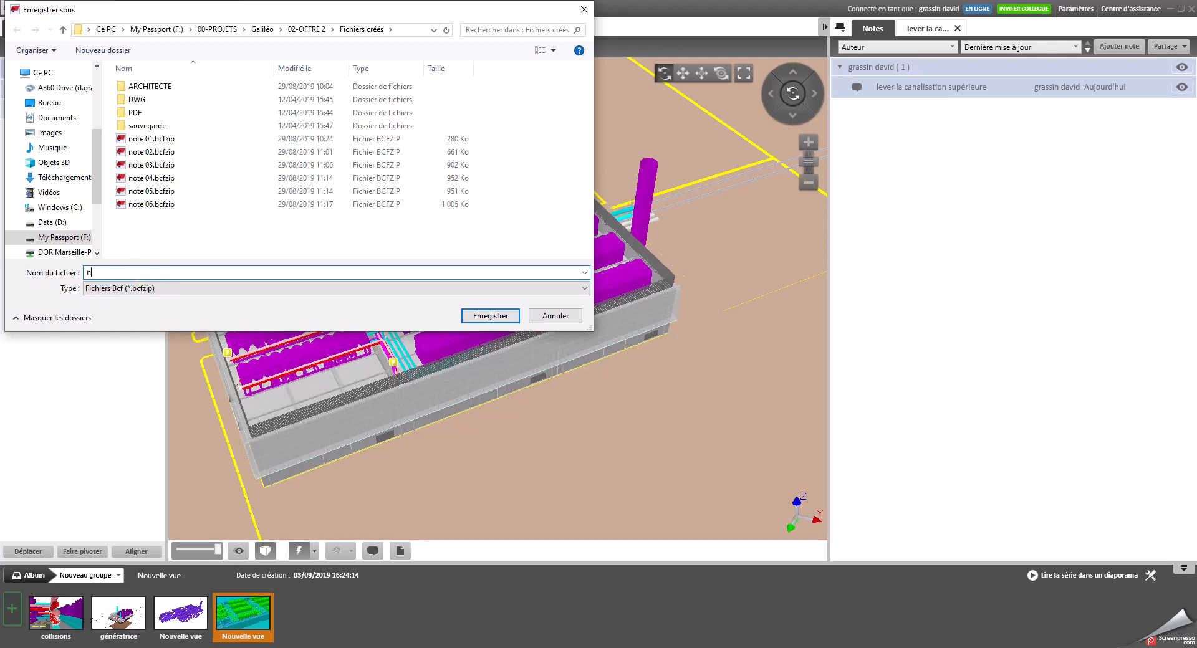
text(note 7)
click(489, 316)
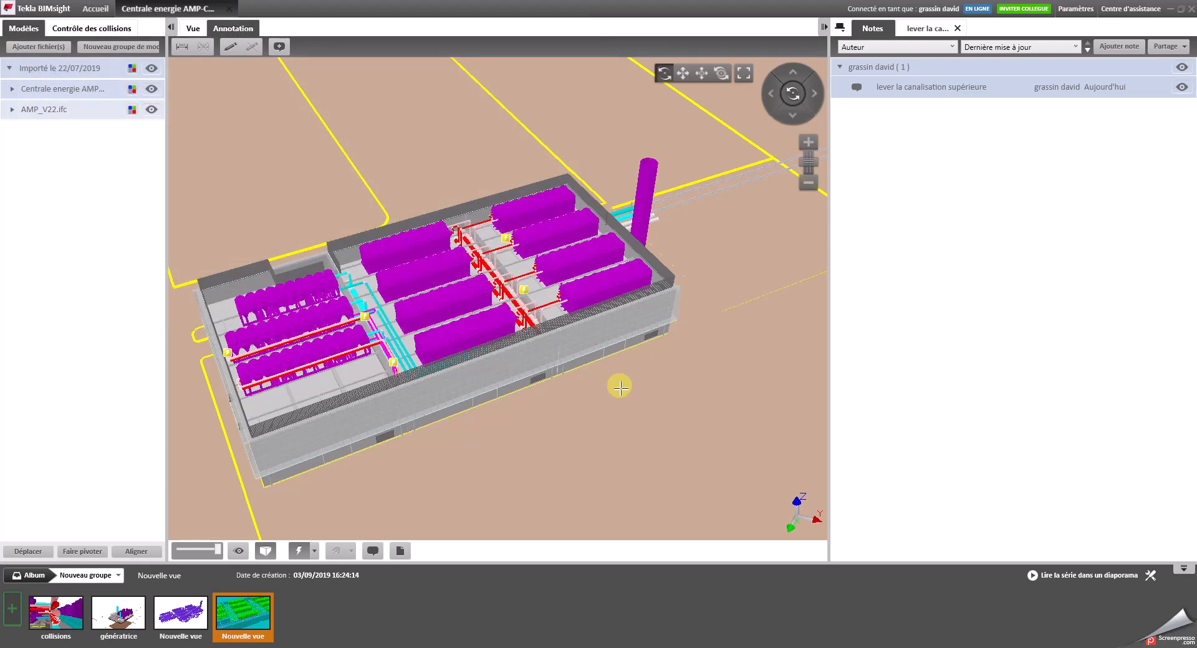
click(978, 277)
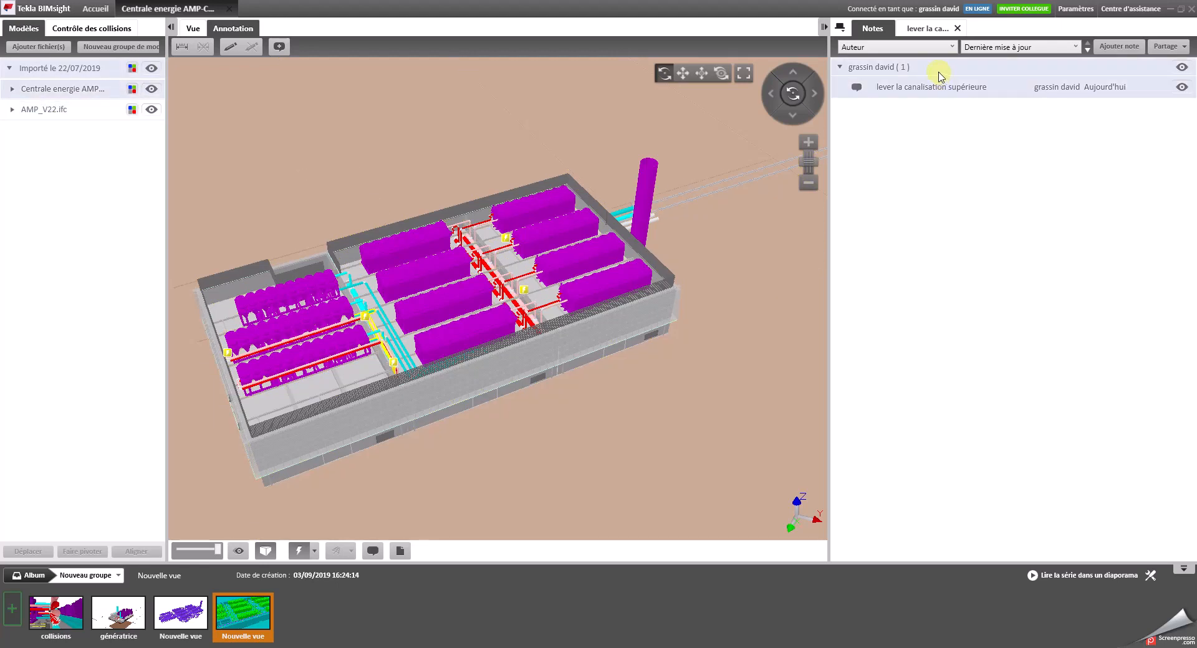
Step: Import the notes from the exported "note 7" BCF file
click(1172, 46)
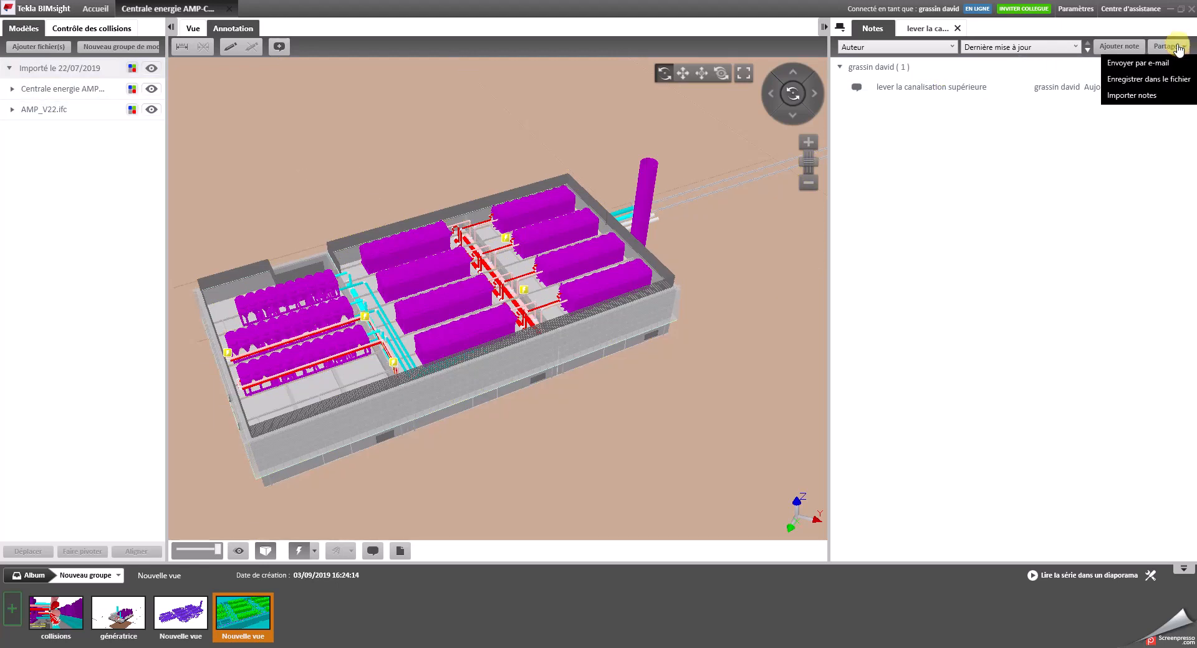
click(1147, 95)
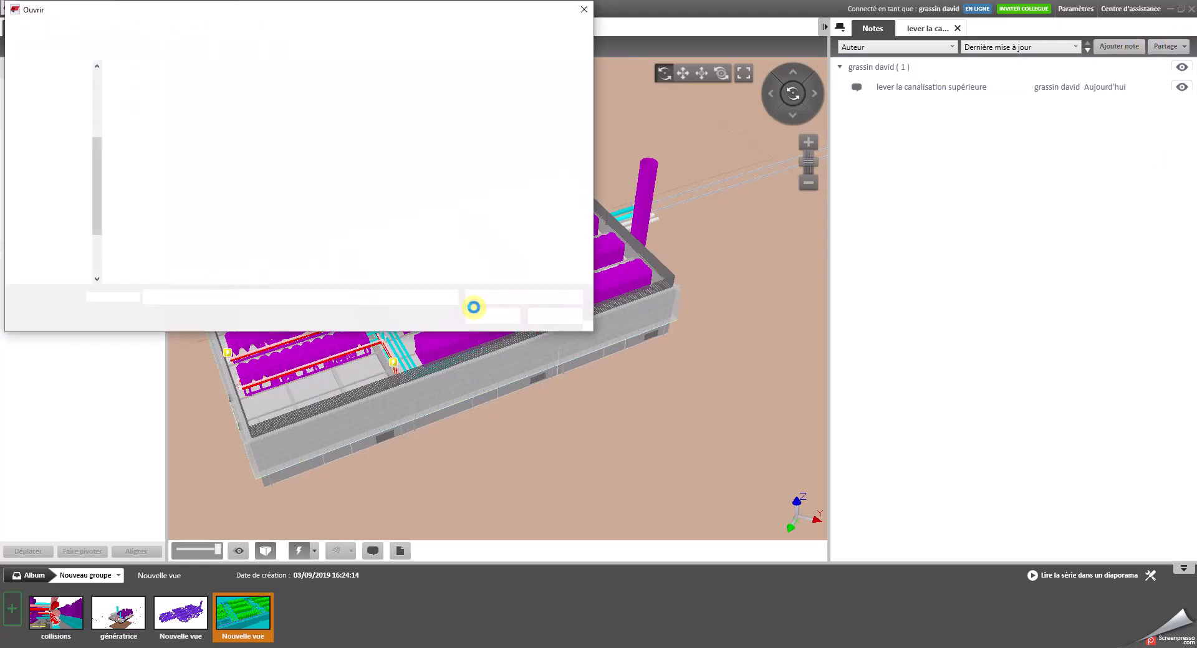
click(187, 218)
click(492, 316)
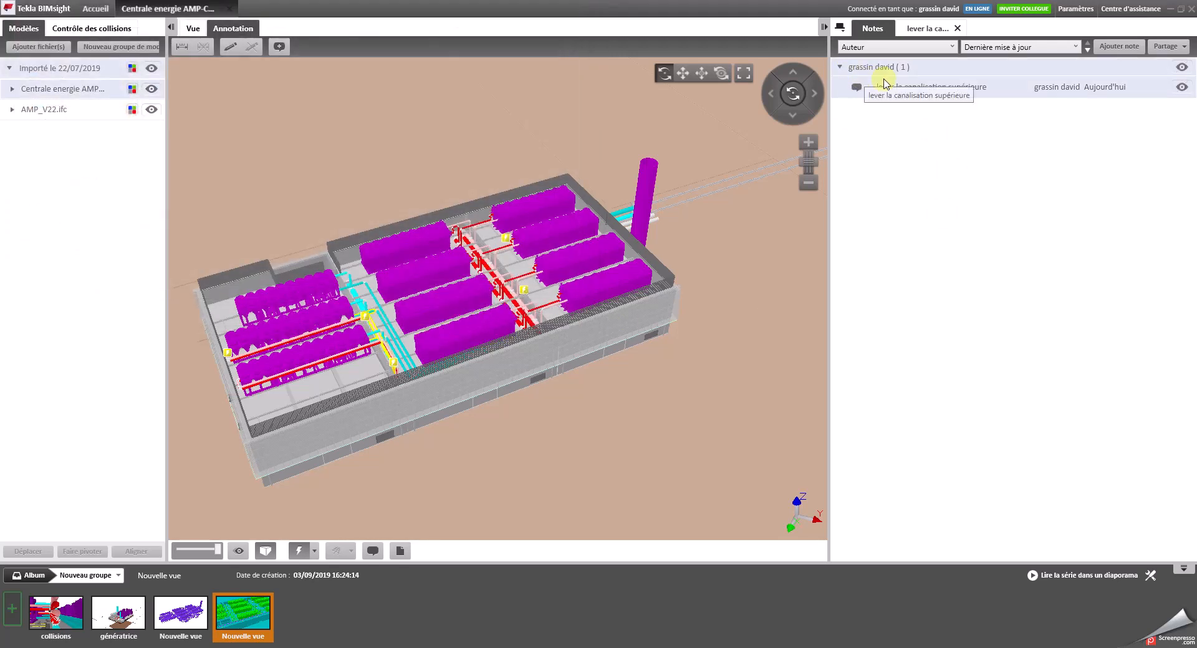
Step: Open the imported note "lever la canalisation supérieure" and check its text, linked objects and attached view
double_click(860, 90)
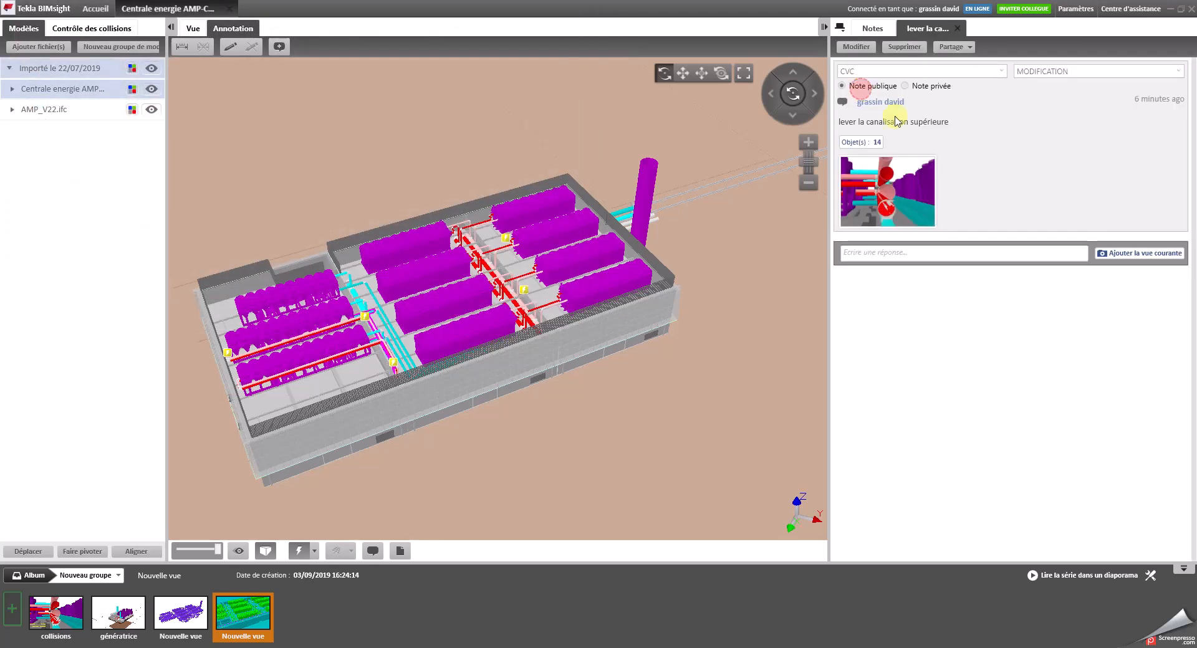
click(919, 325)
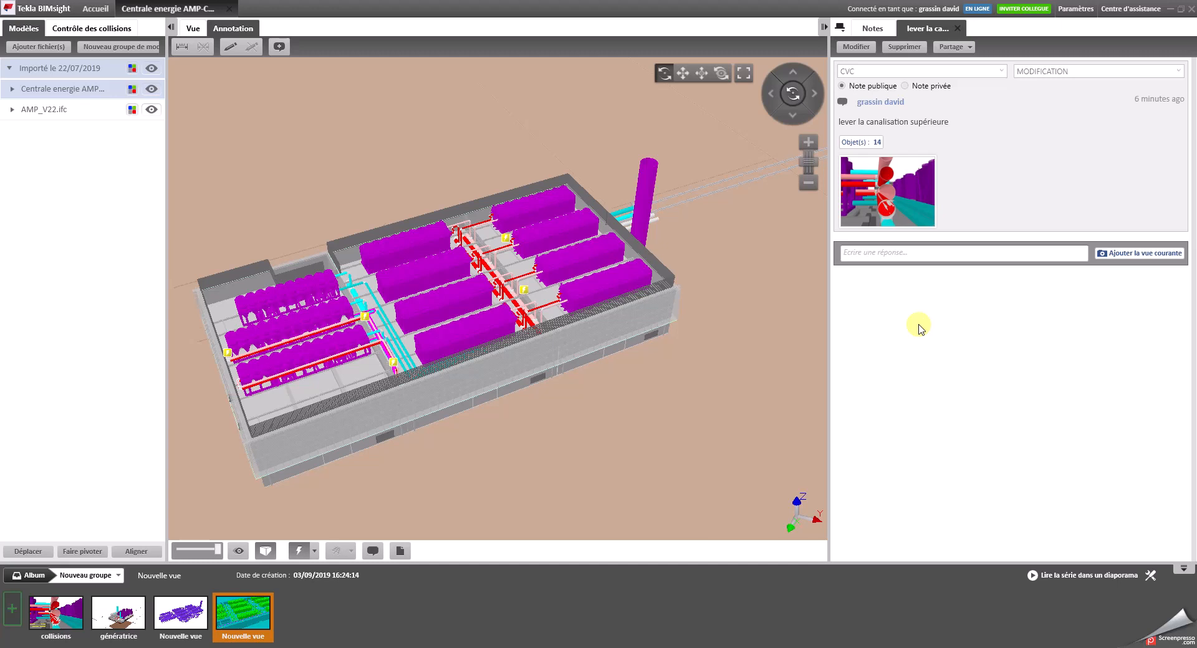
click(789, 324)
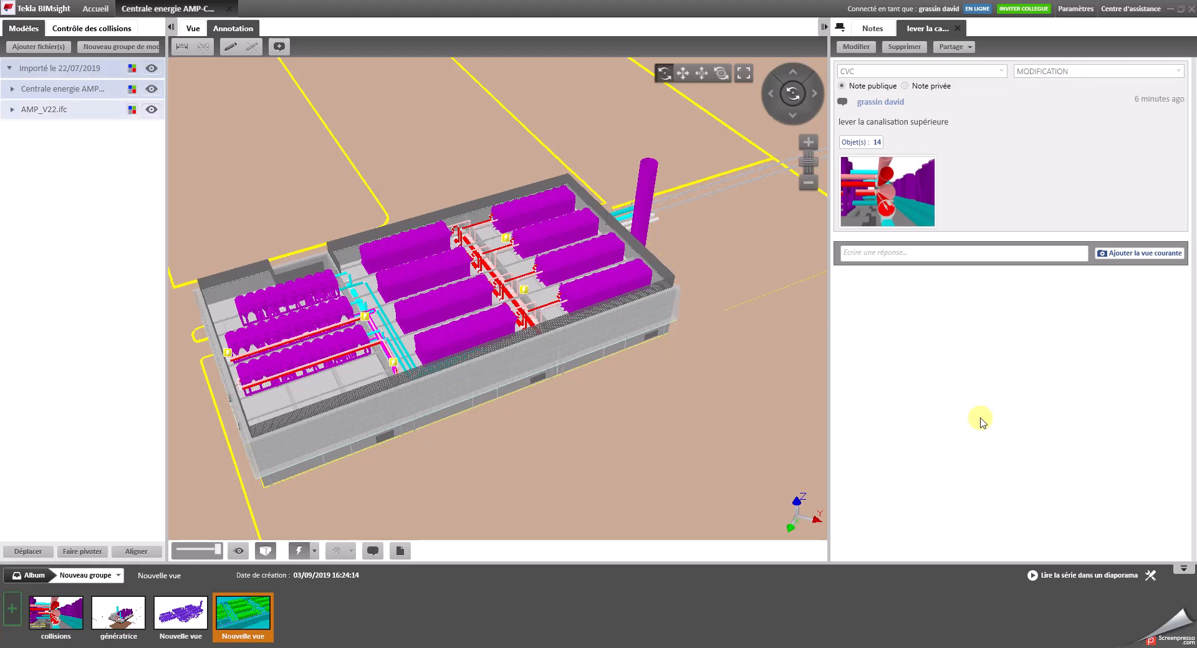